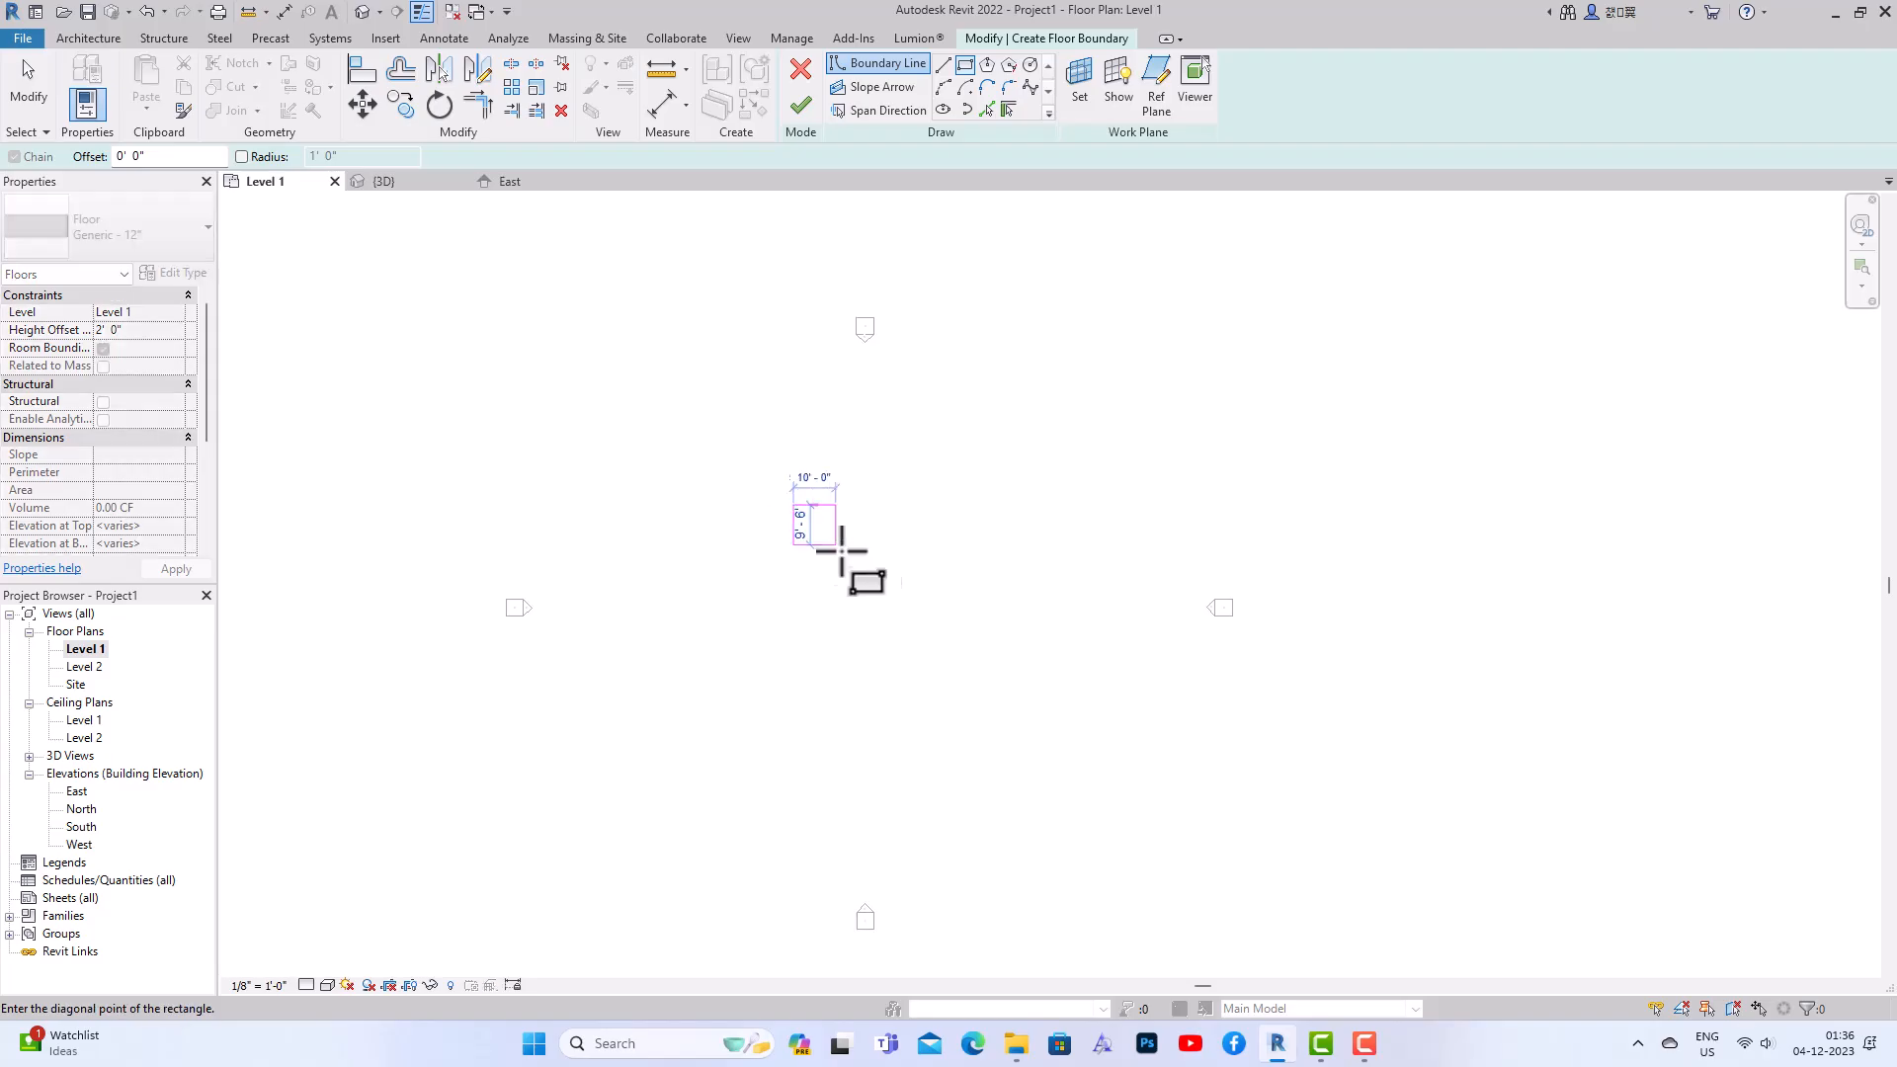
Complete the rectangular floor boundary as a 13' 6" square and finish the floor
scroll(887, 595, "up", 4)
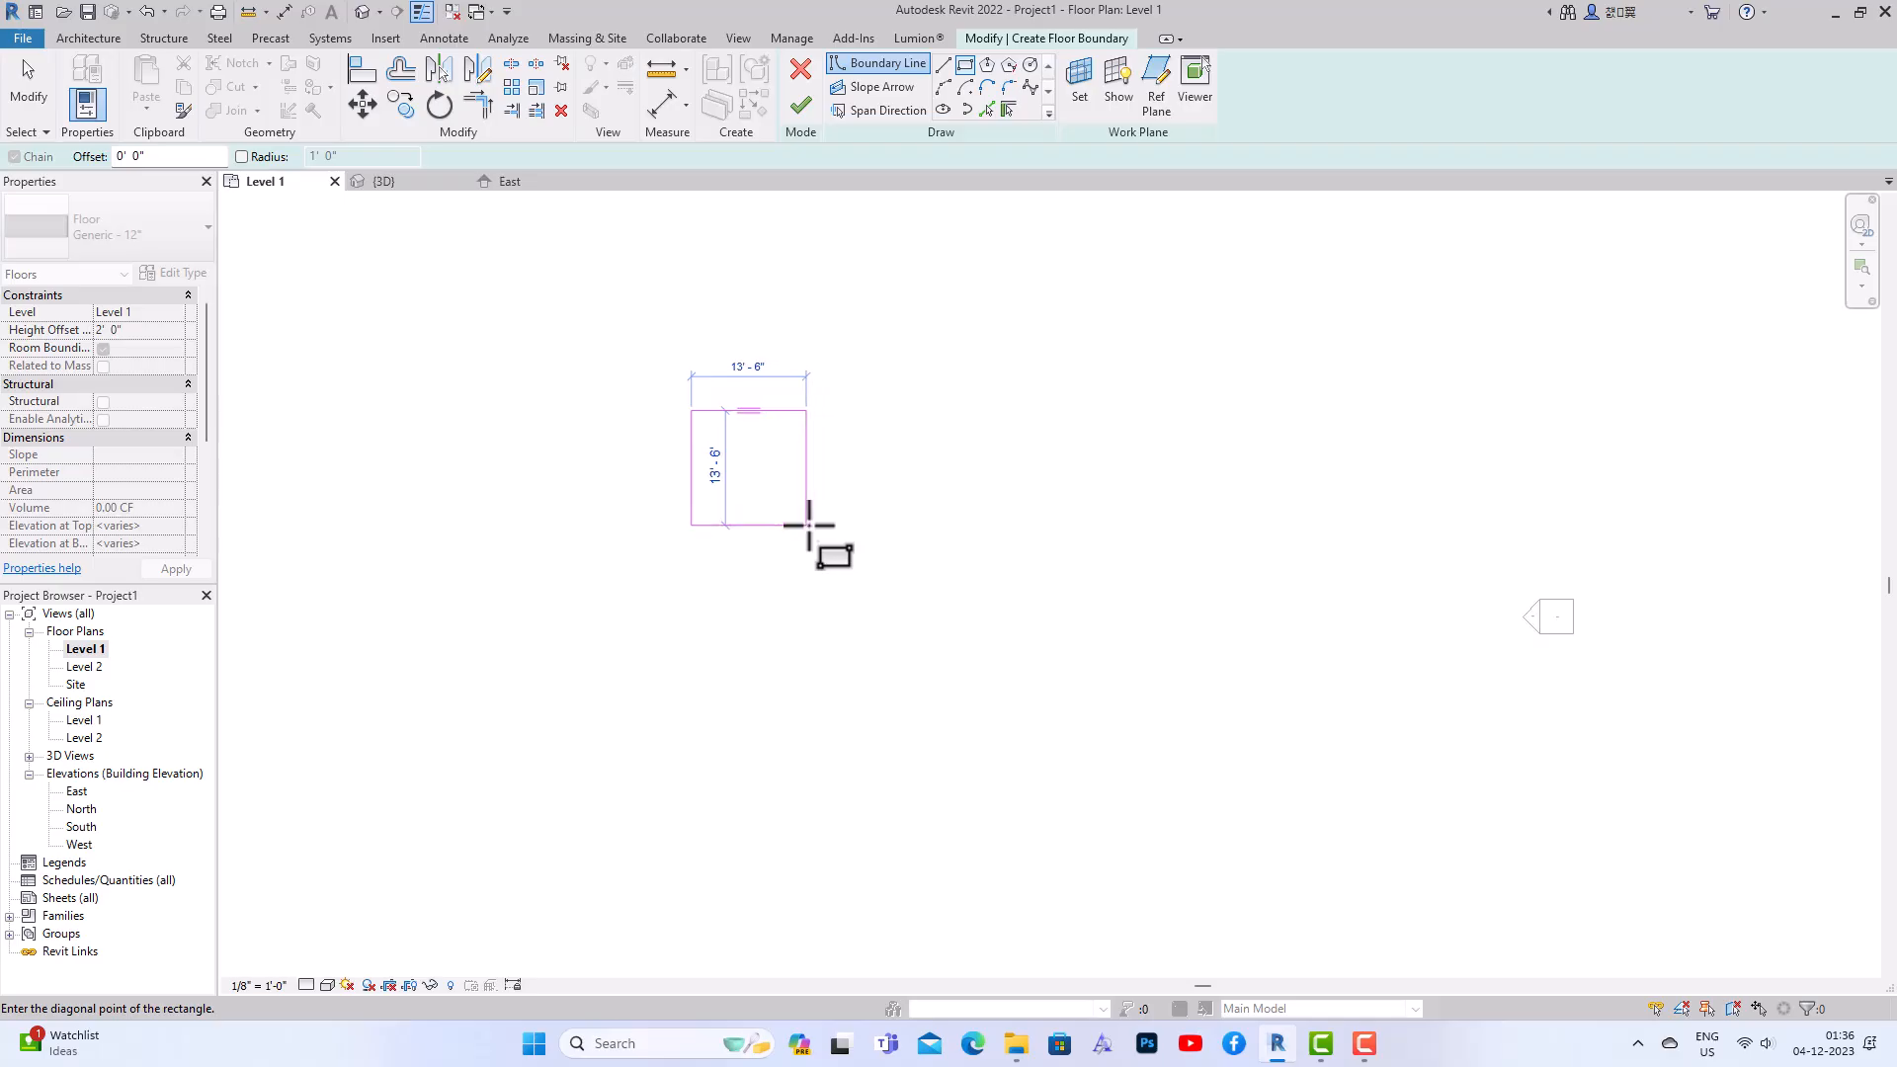
left_click(808, 526)
scroll(712, 458, "up", 3)
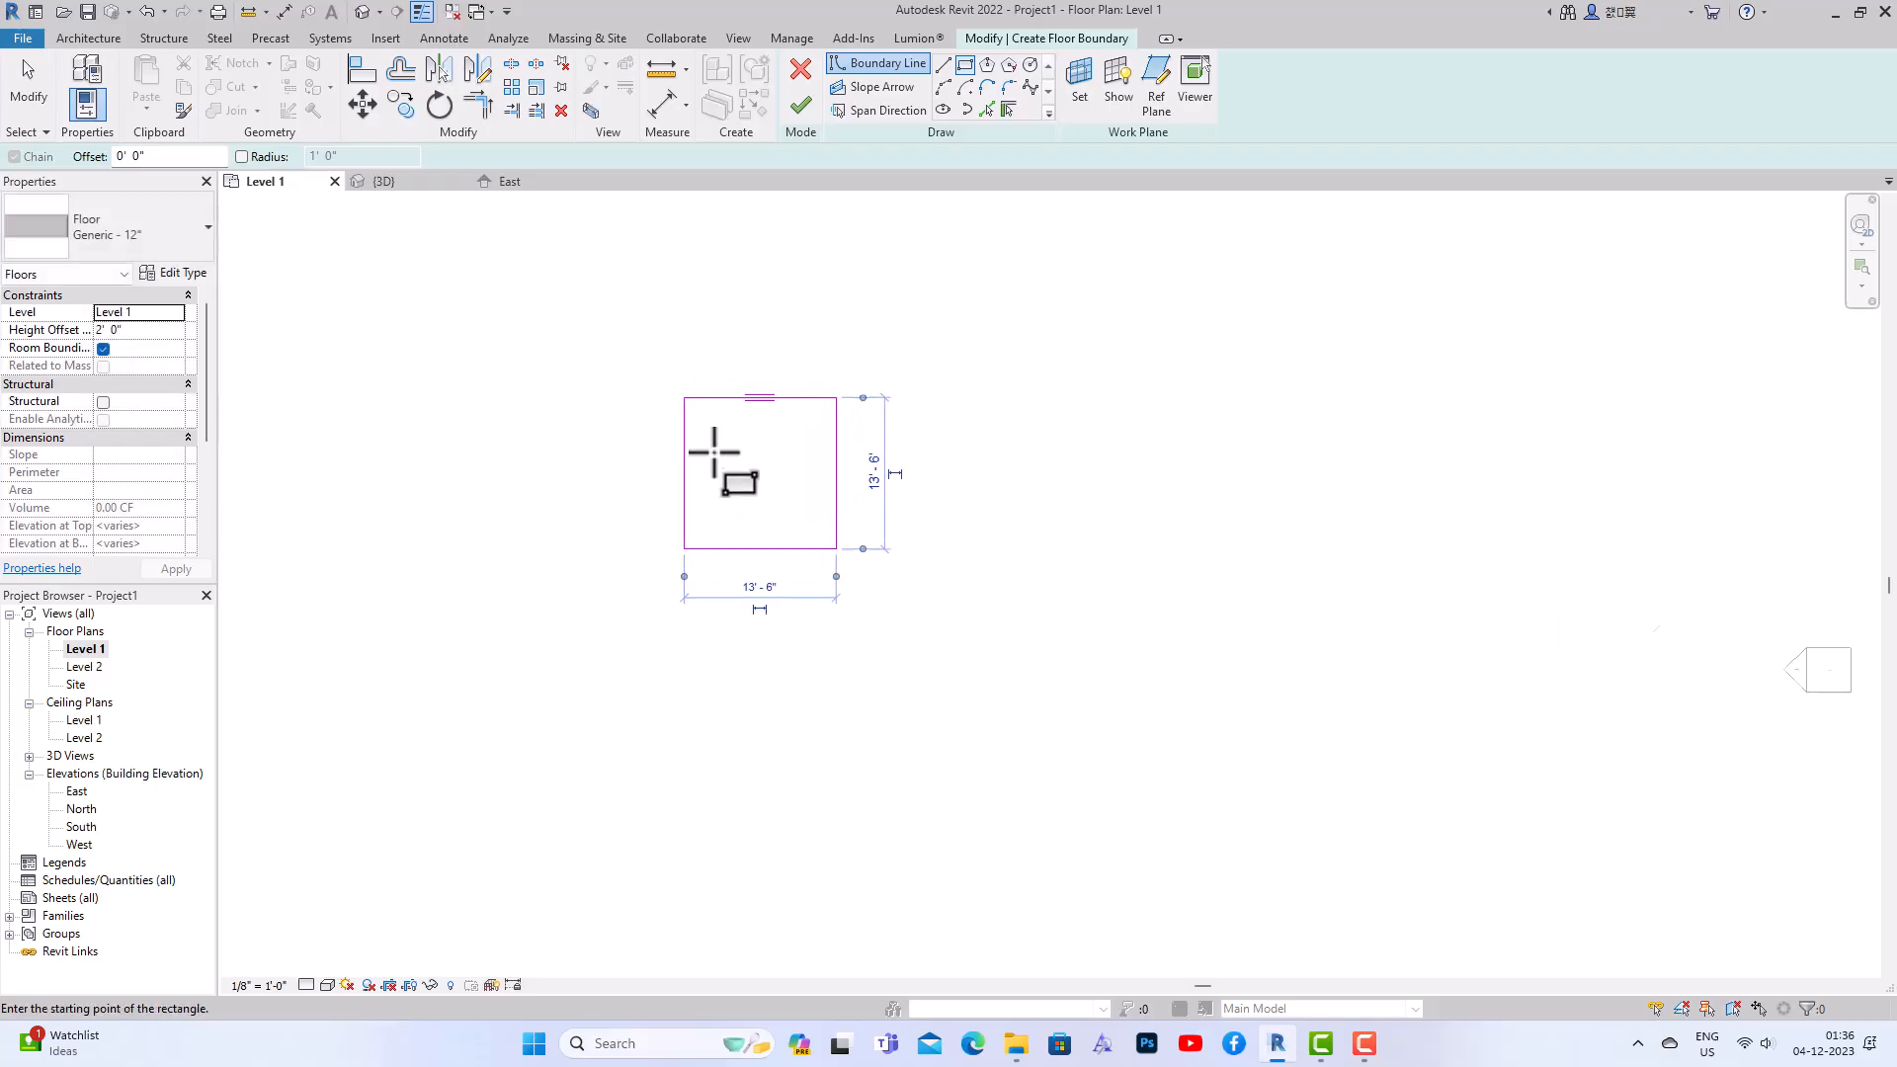
left_click(803, 107)
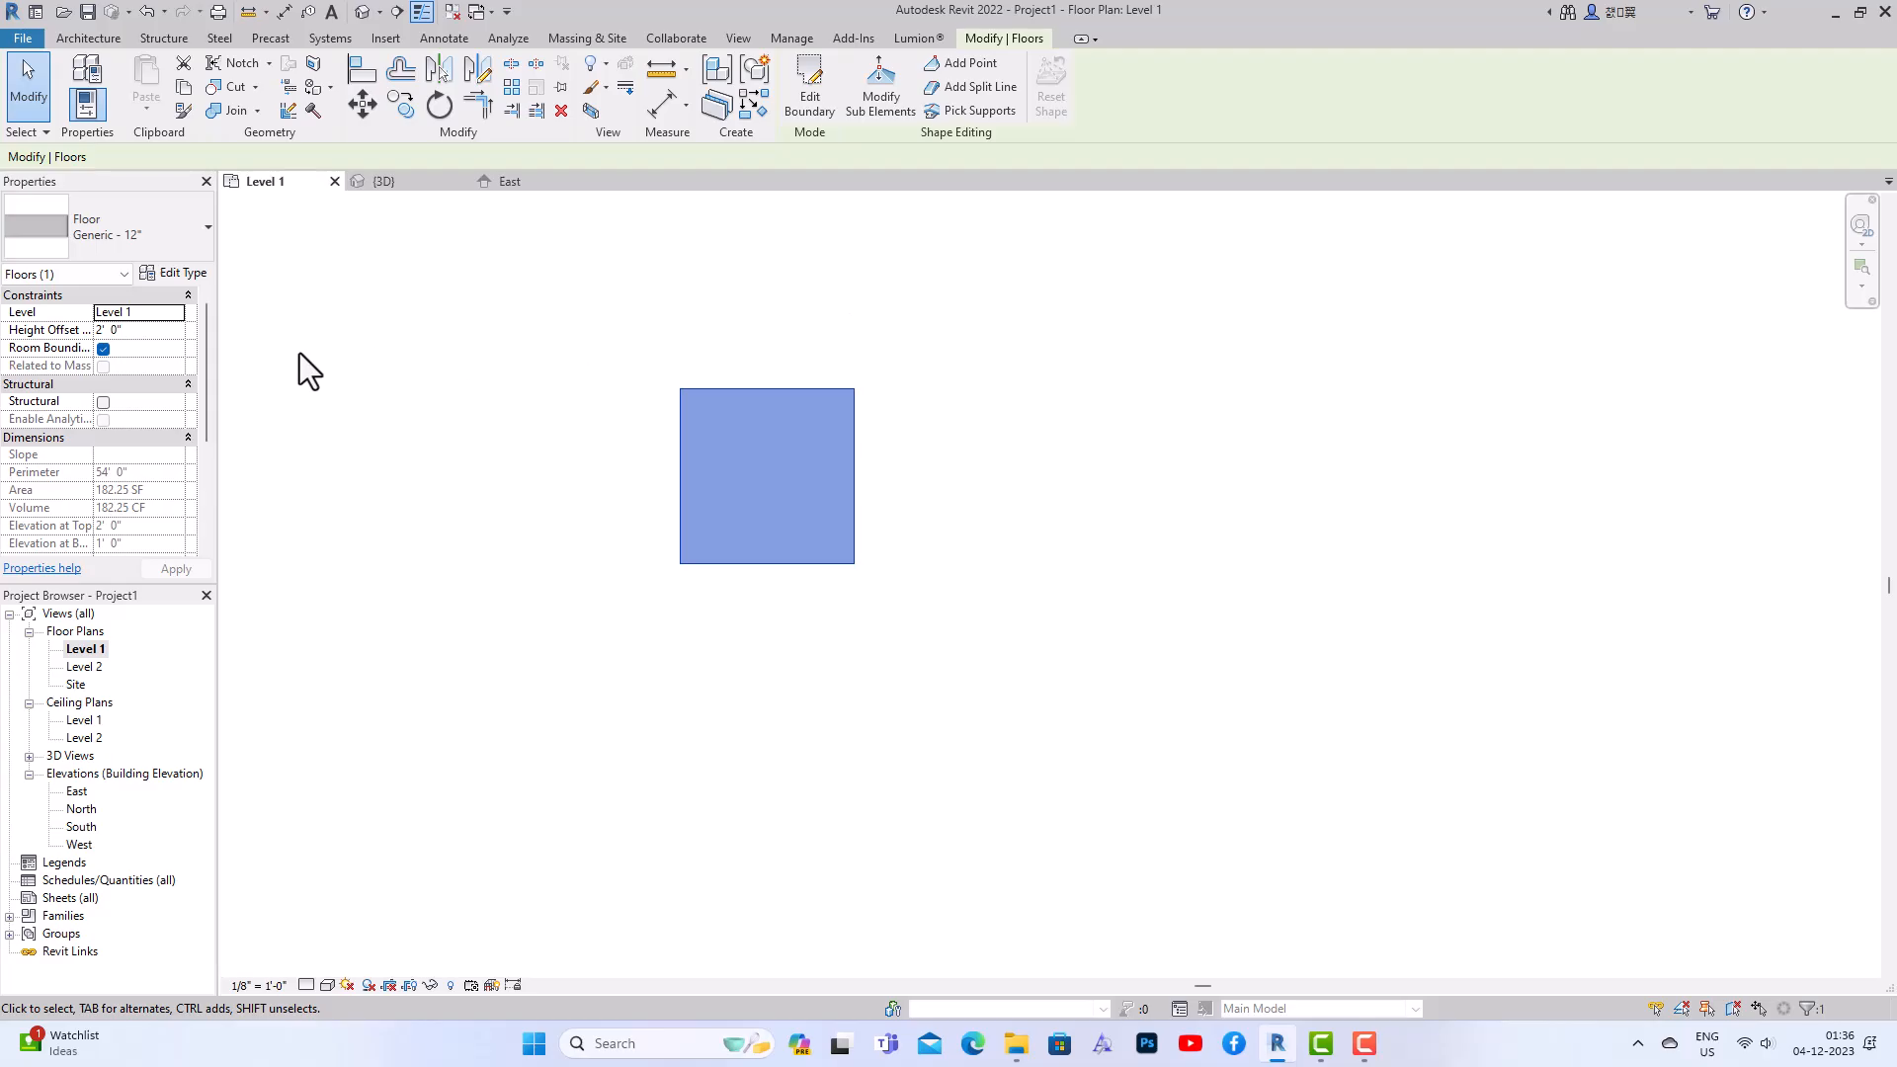
Set the square floor's height offset from Level 1 to 0
left_click(146, 332)
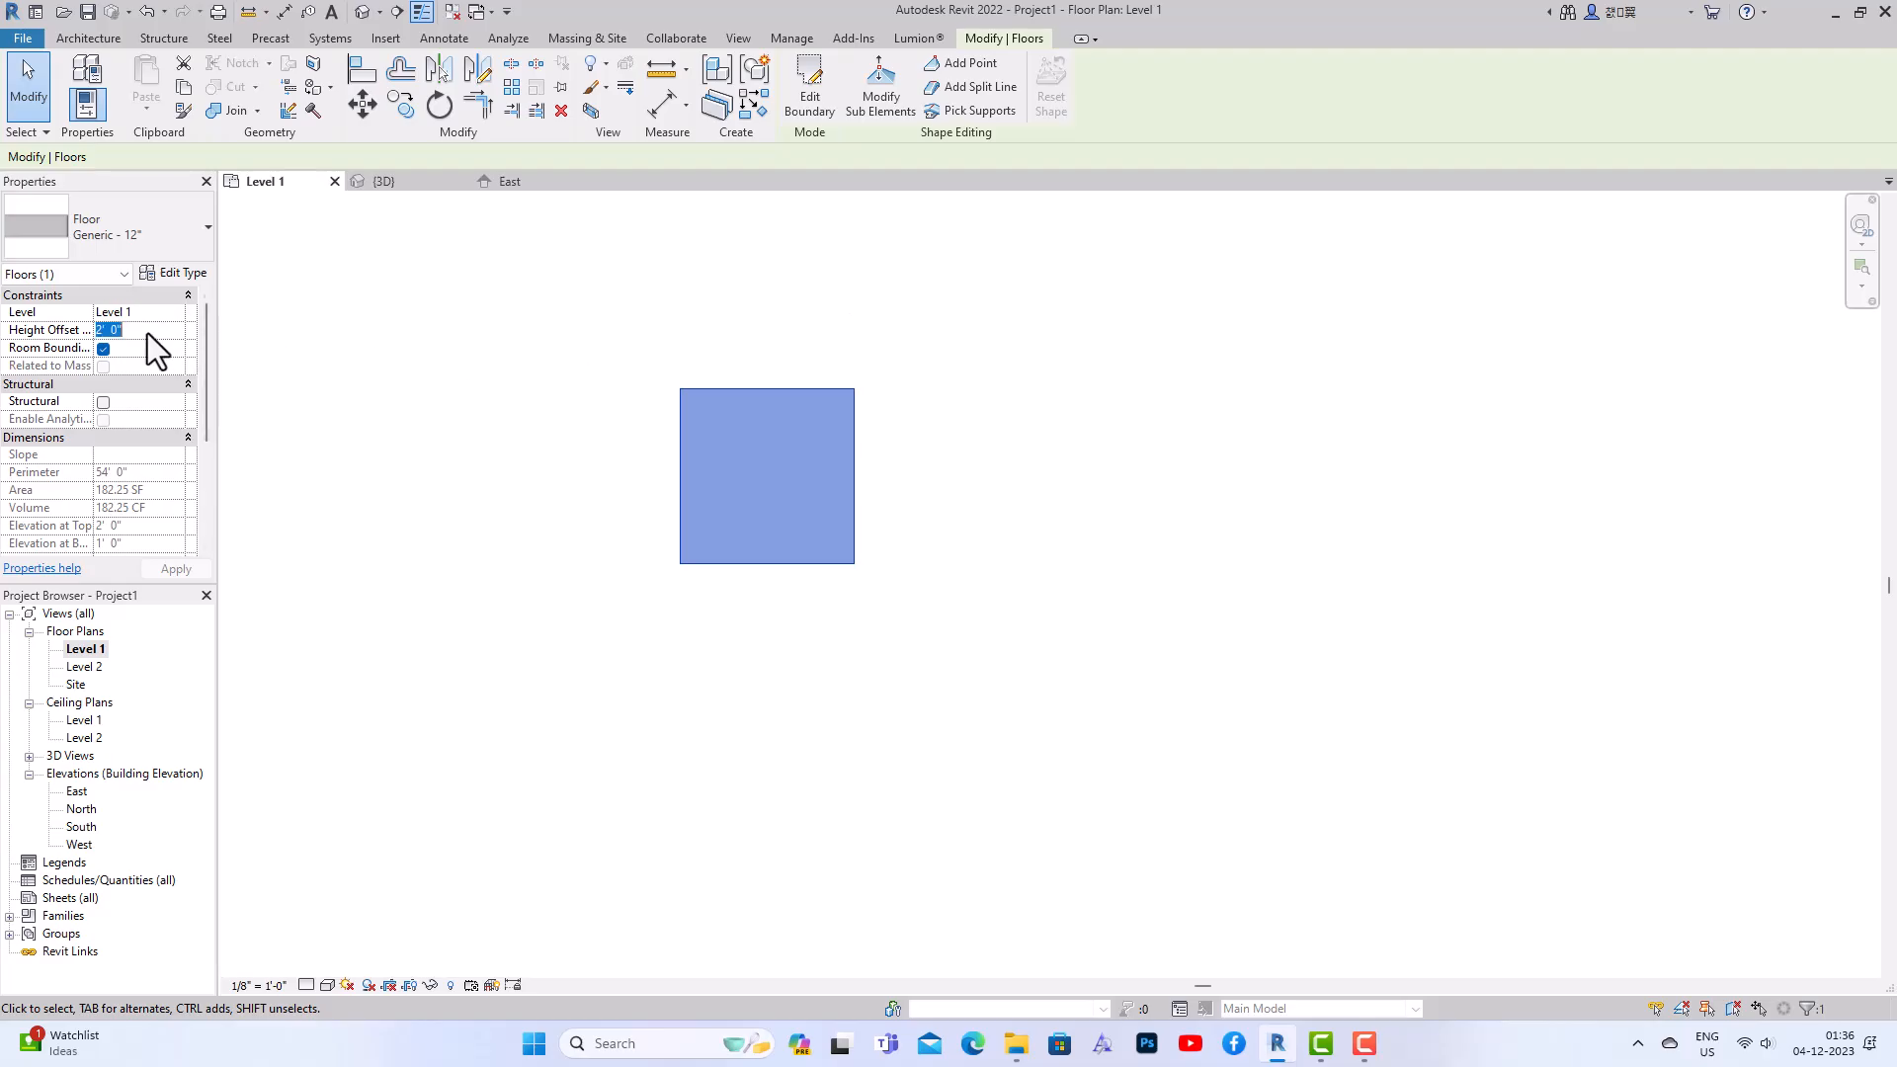
type("0")
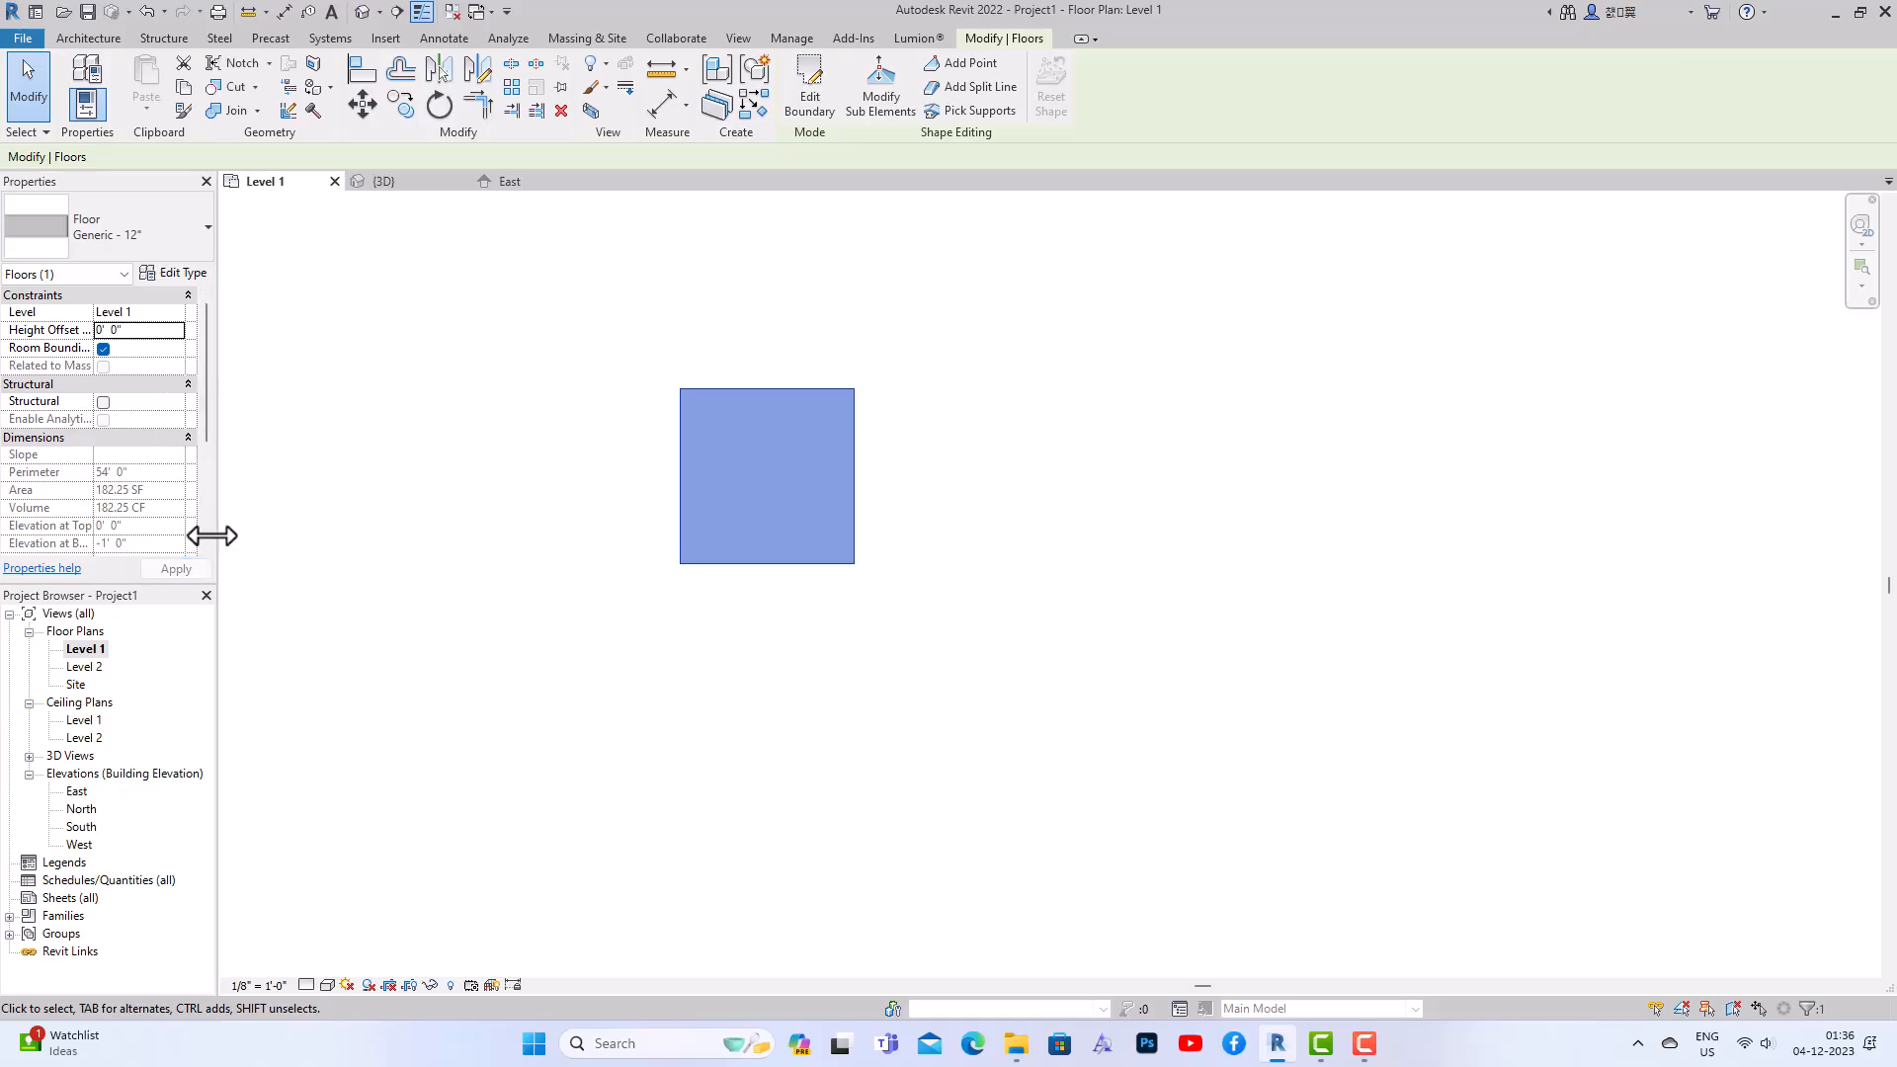
left_click(521, 395)
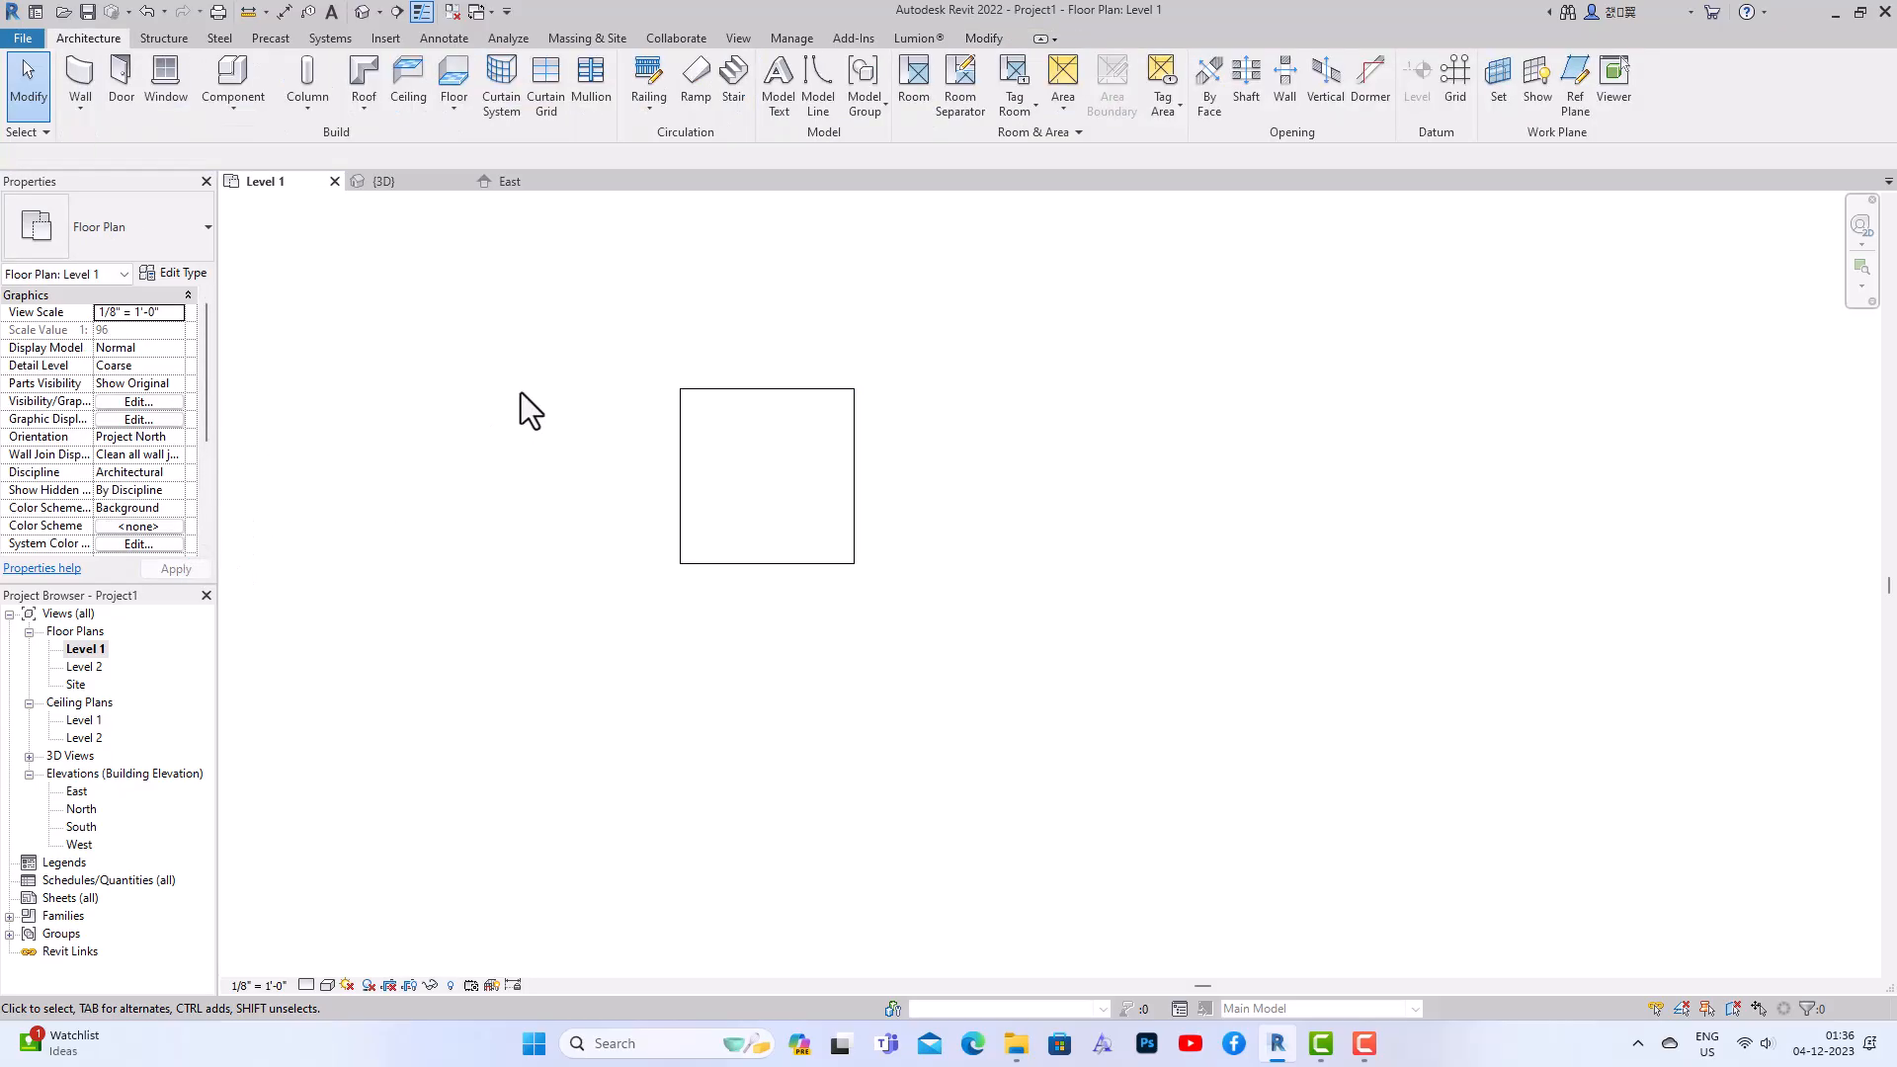
Start a new floor and sketch two diagonal boundary lines connecting the opposite corners of the square floor
left_click(453, 84)
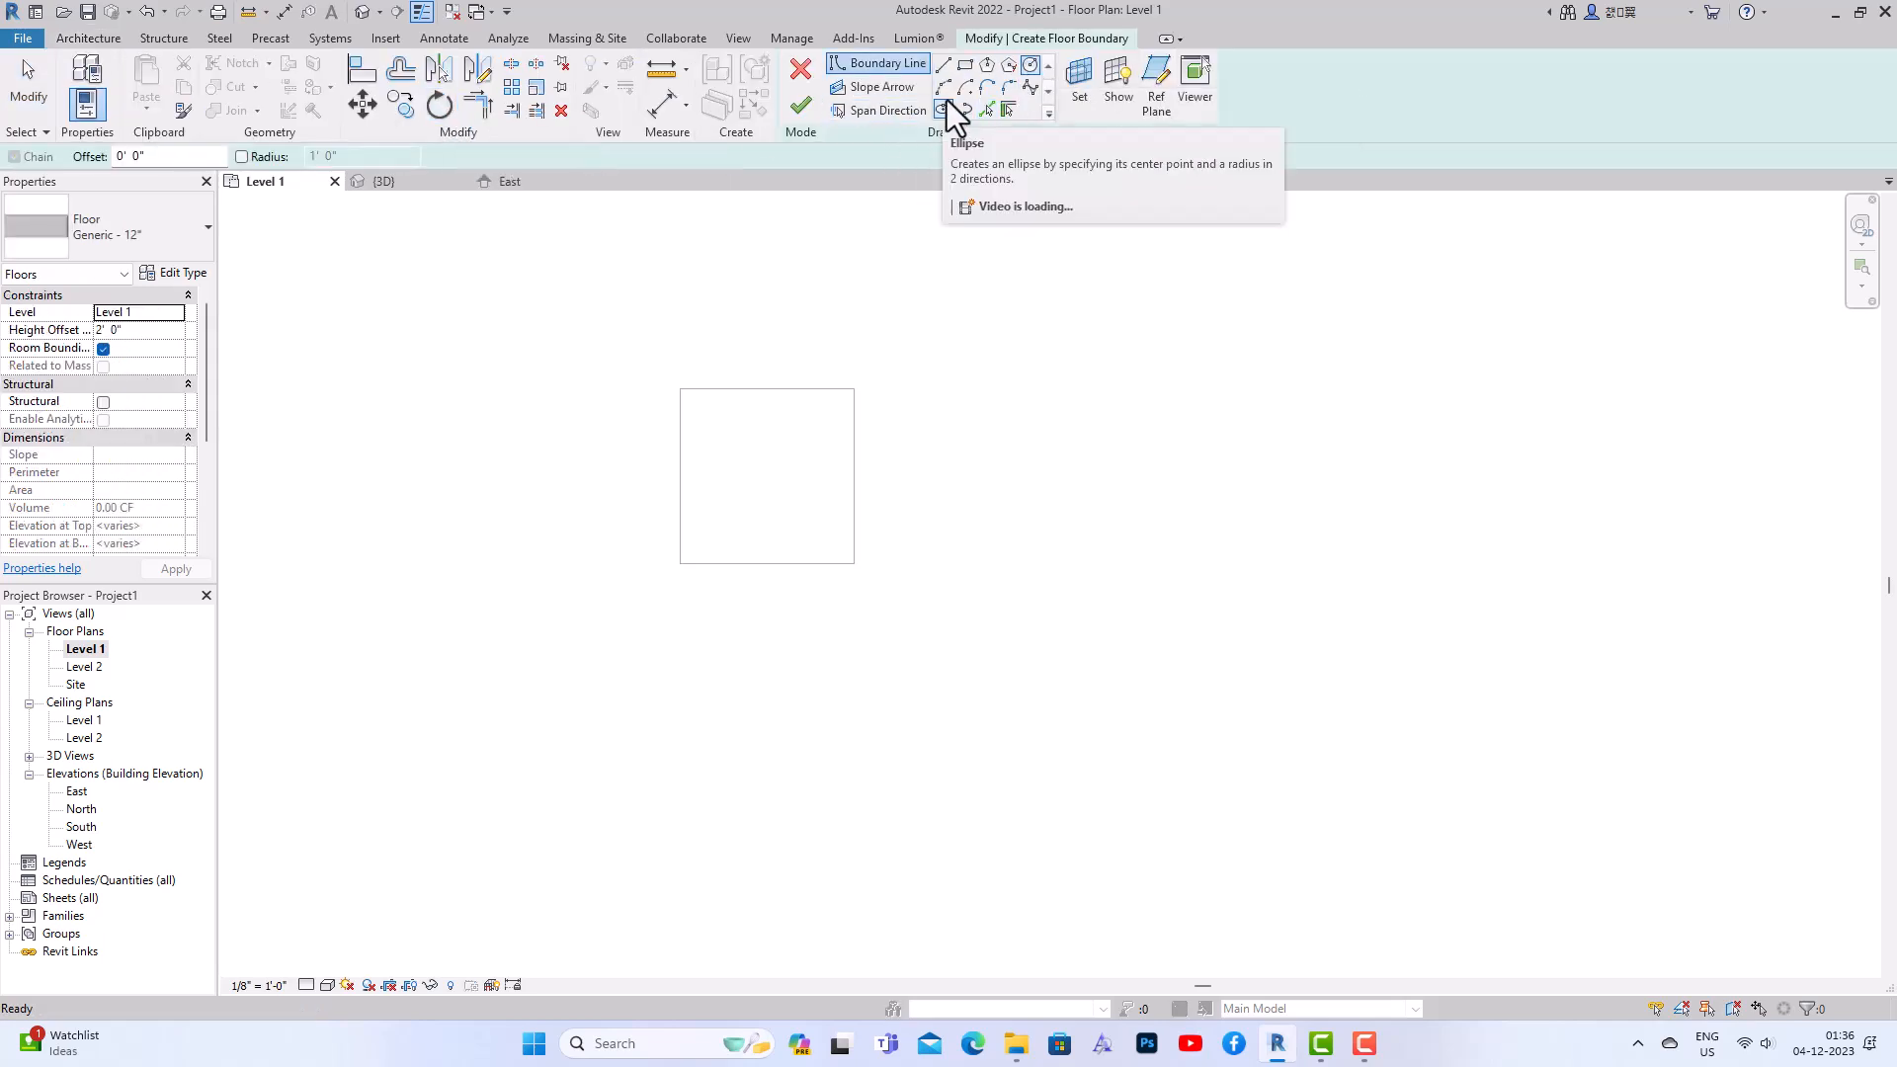
left_click(944, 67)
left_click(680, 389)
left_click(853, 562)
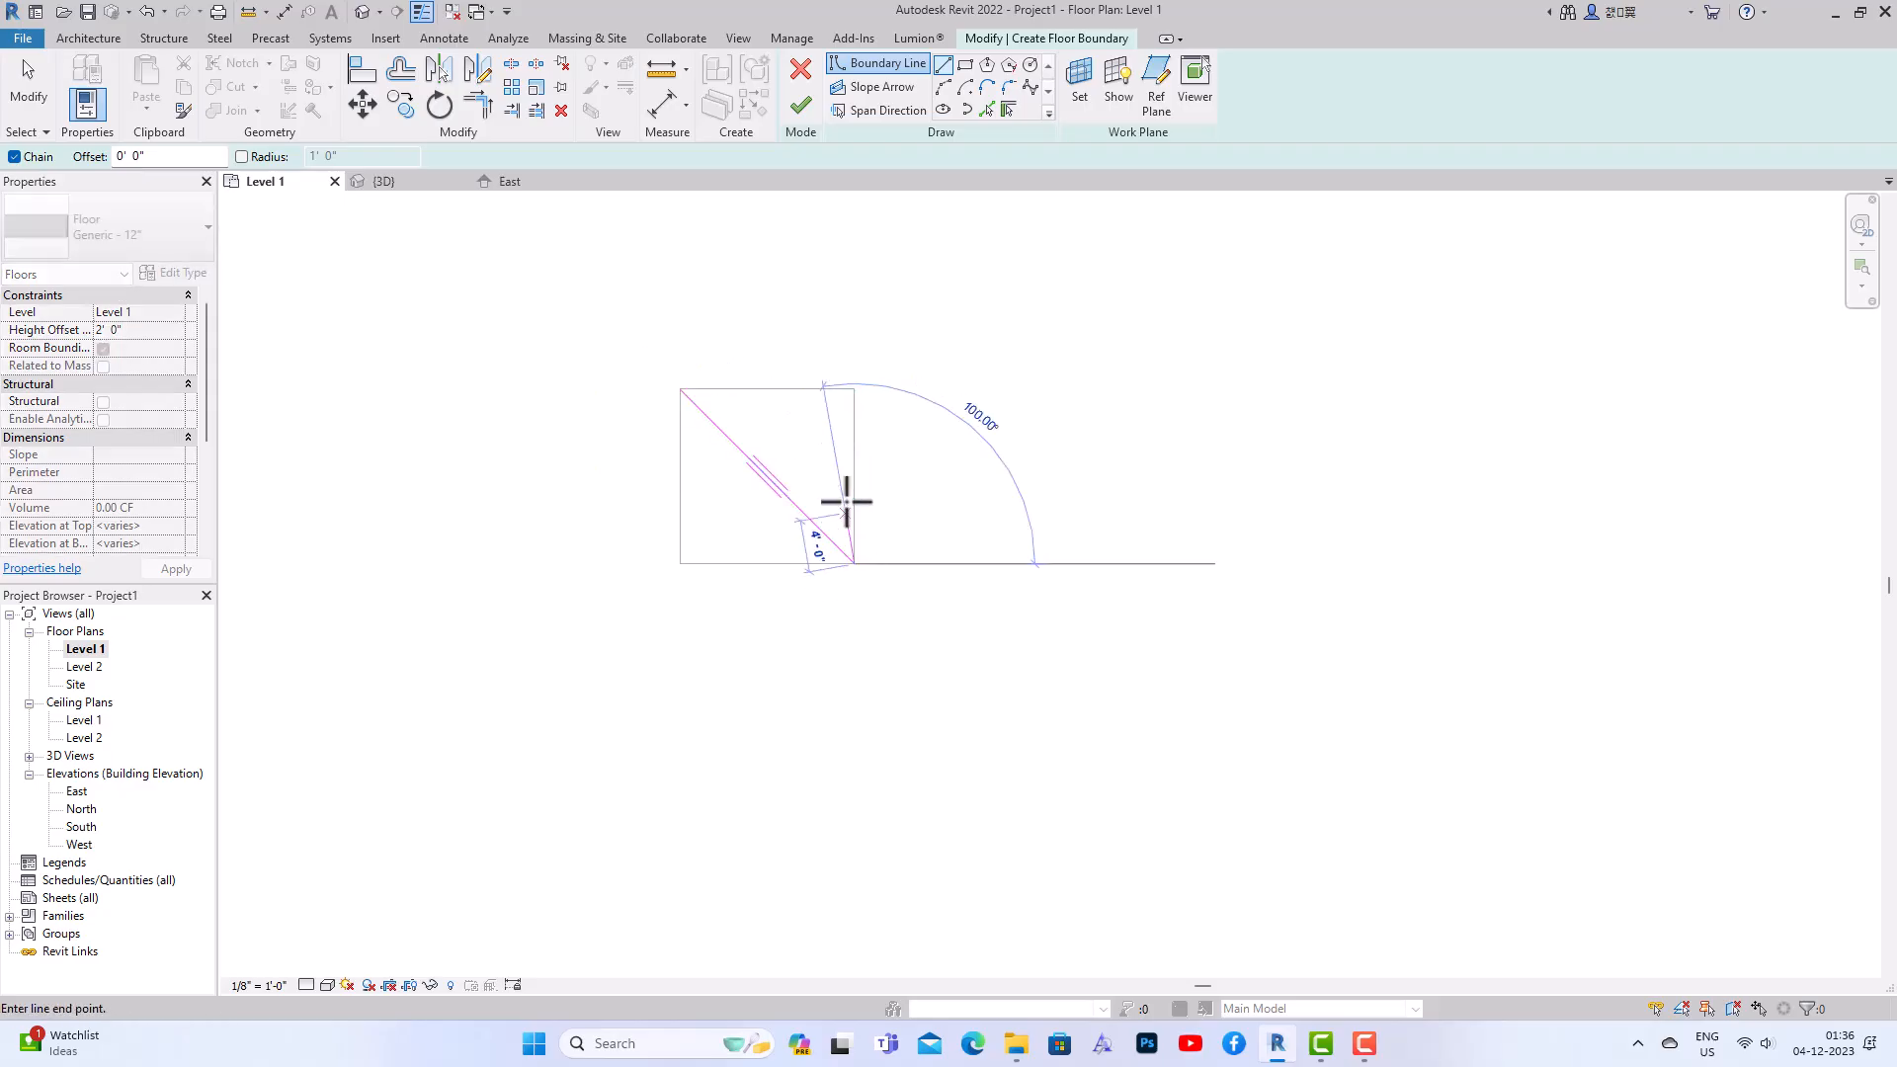
key("Escape")
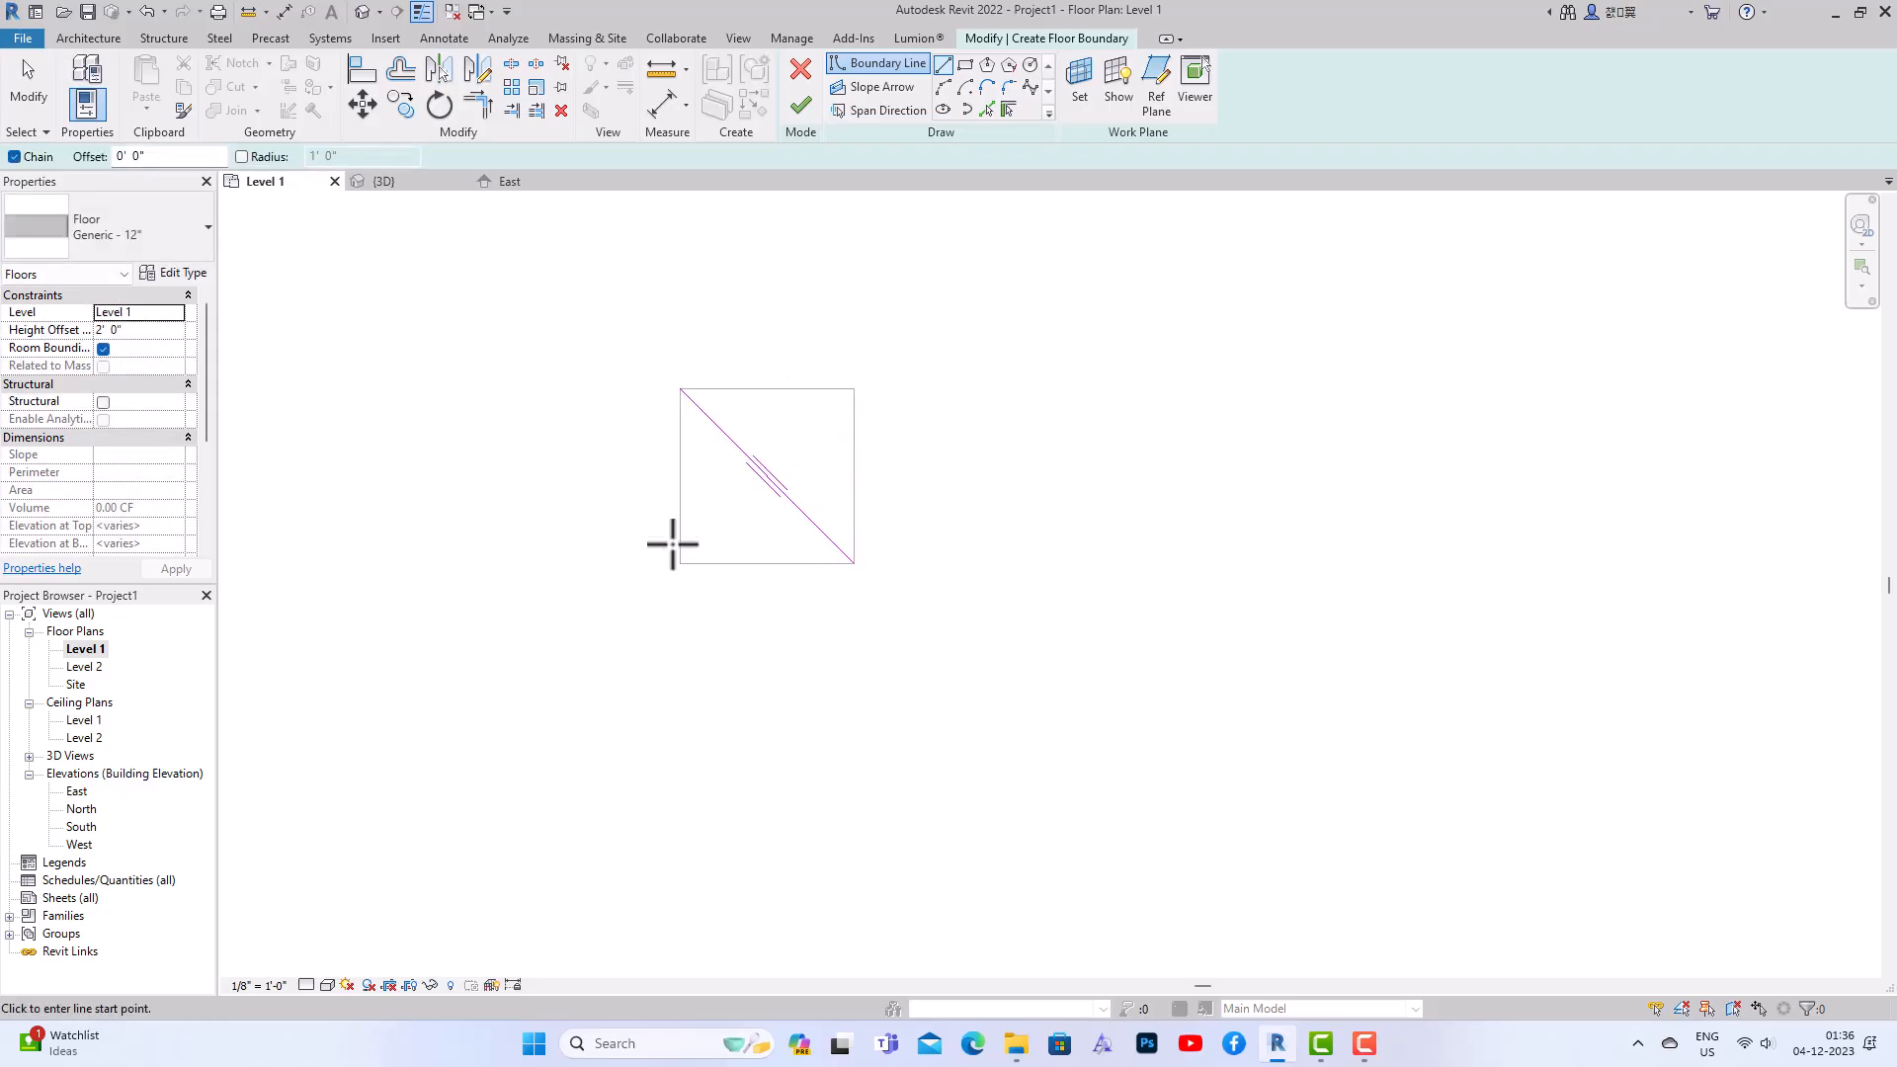
left_click(681, 562)
left_click(854, 389)
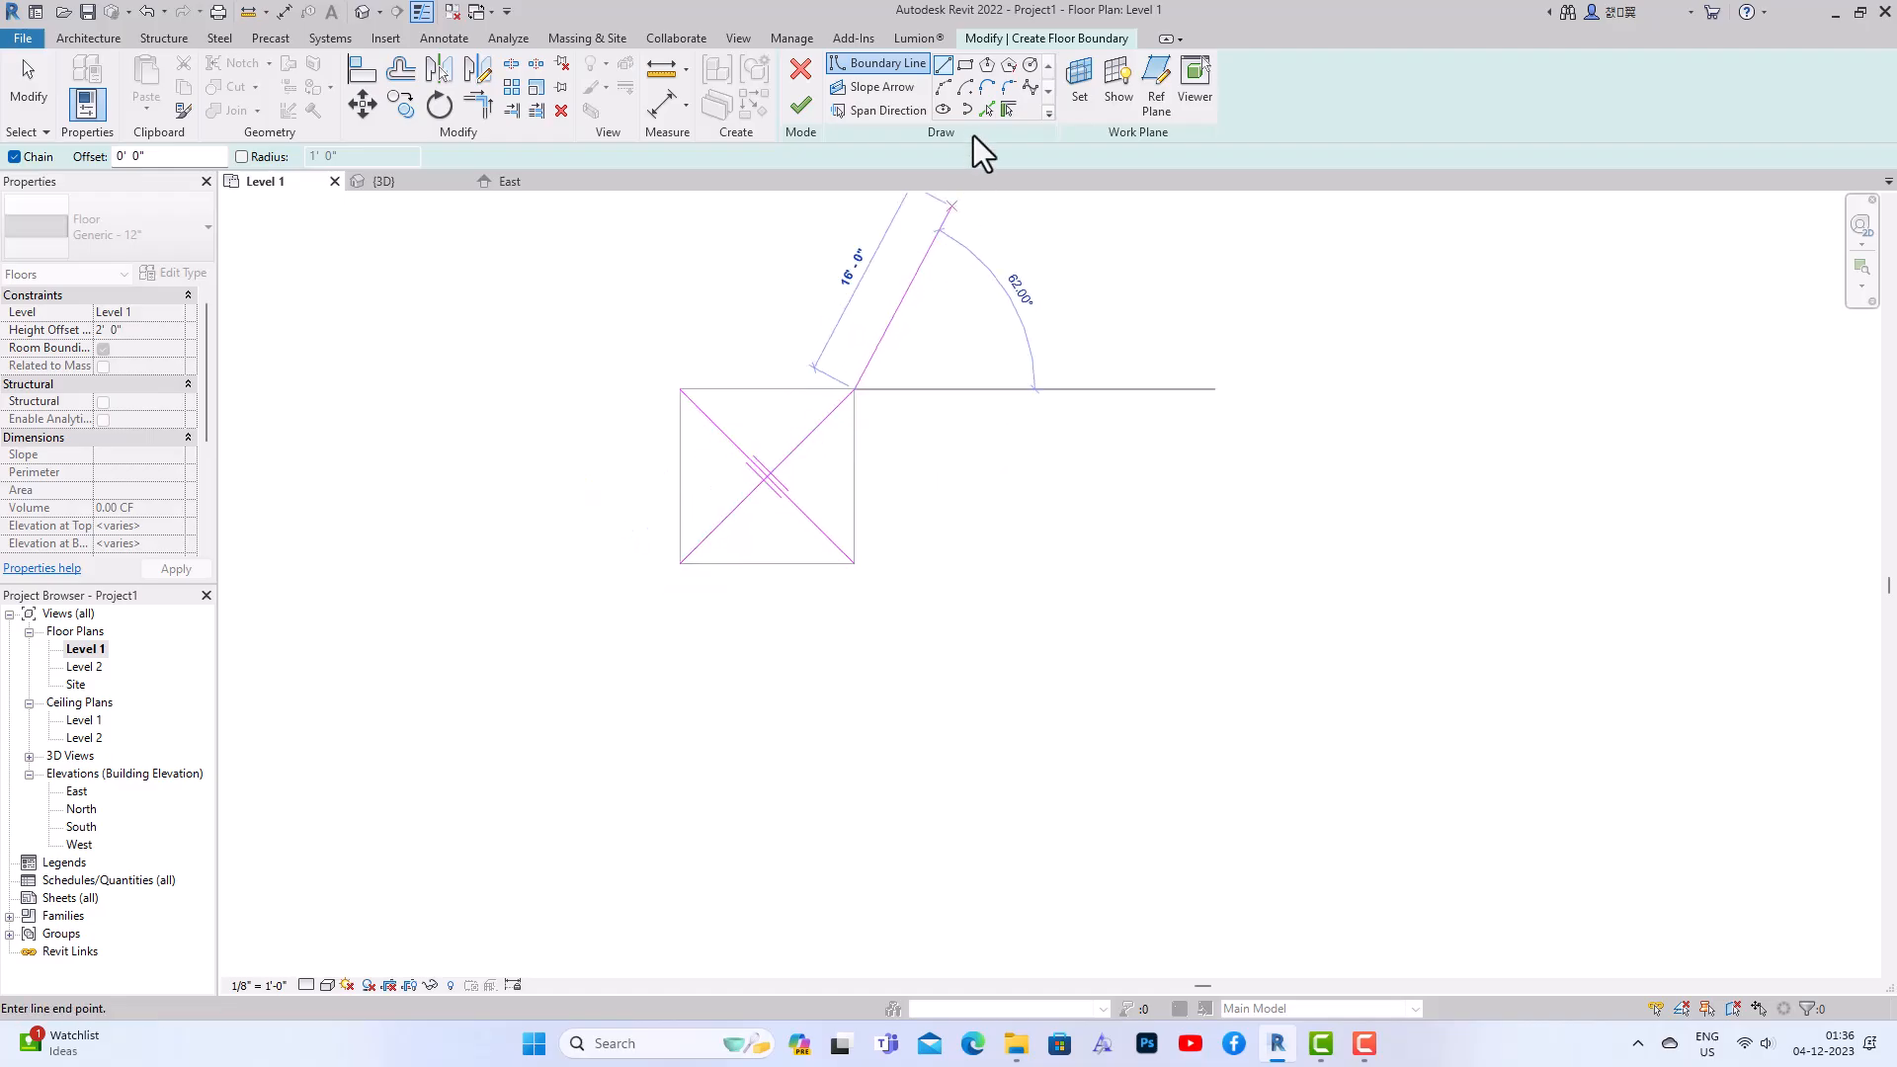
Draw a circular floor boundary centred on the diagonals' intersection, reaching just inside the square's edges
left_click(1031, 66)
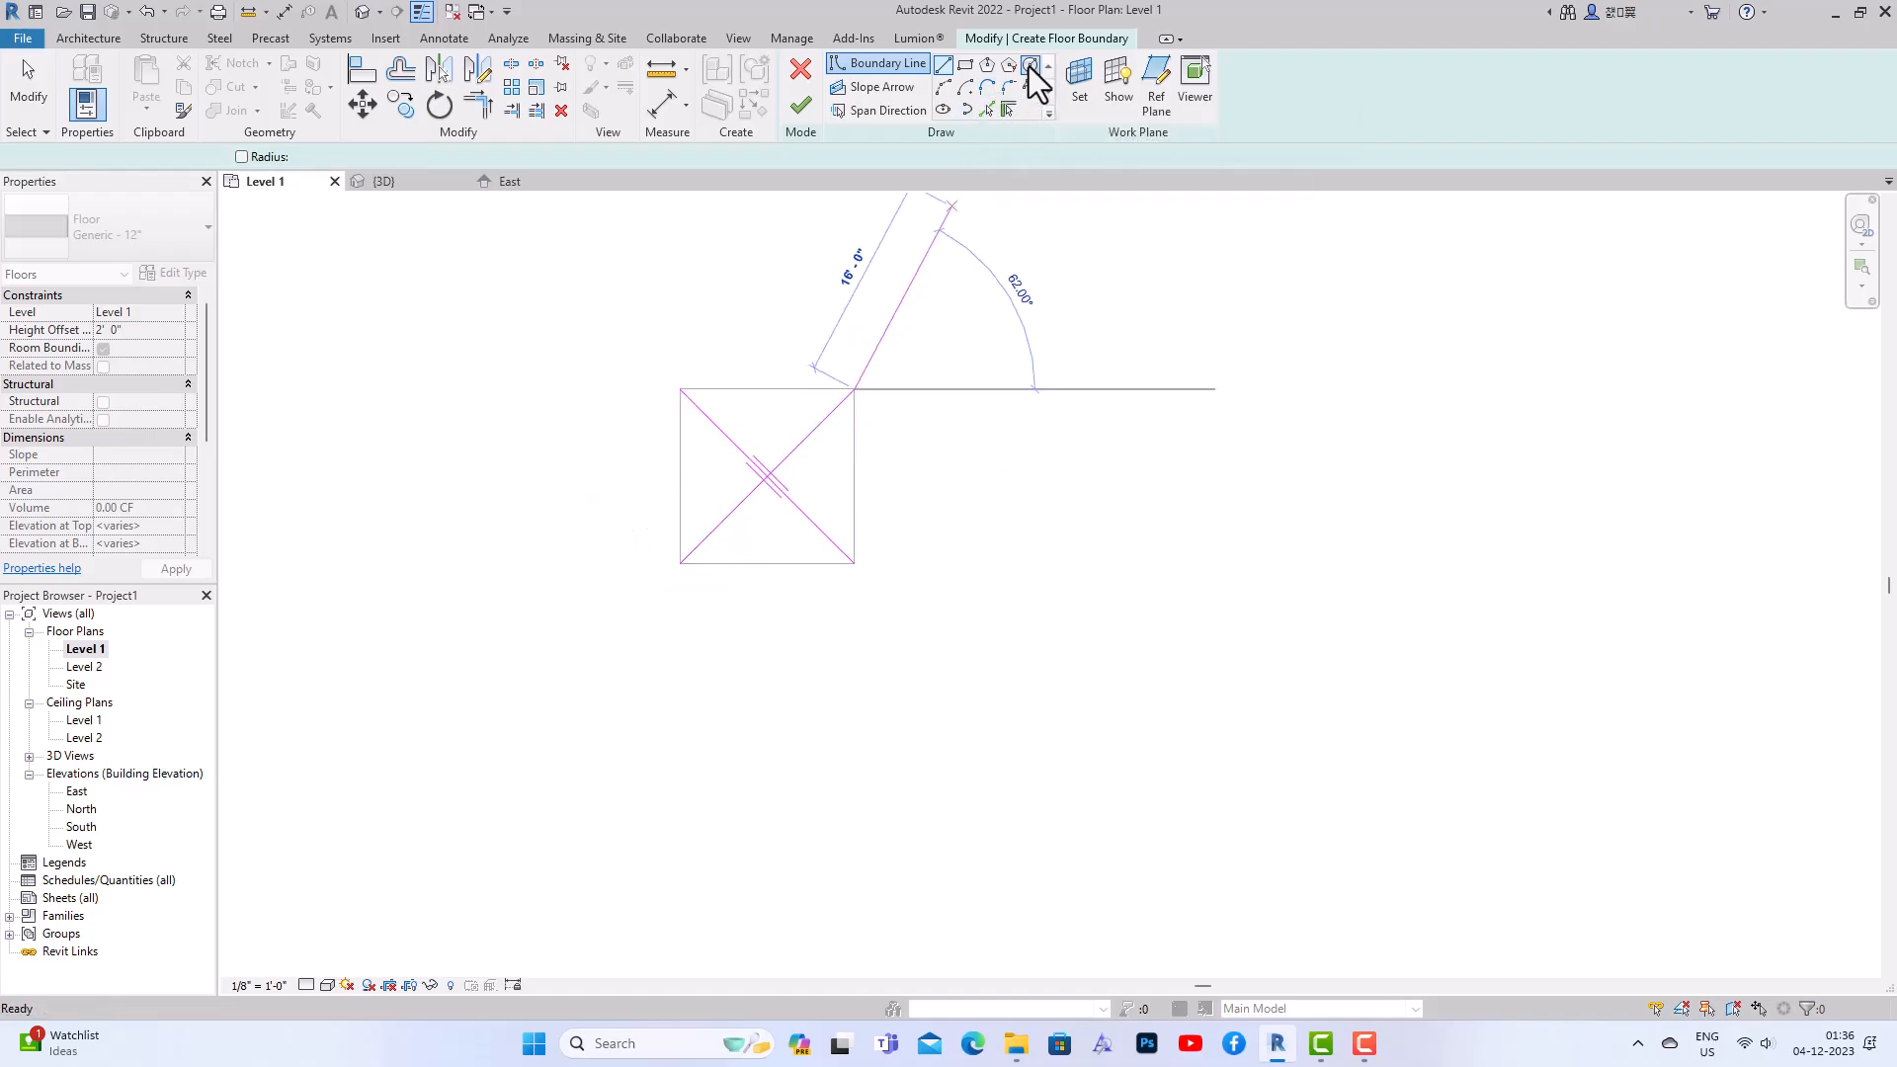
left_click(765, 477)
scroll(748, 411, "up", 1)
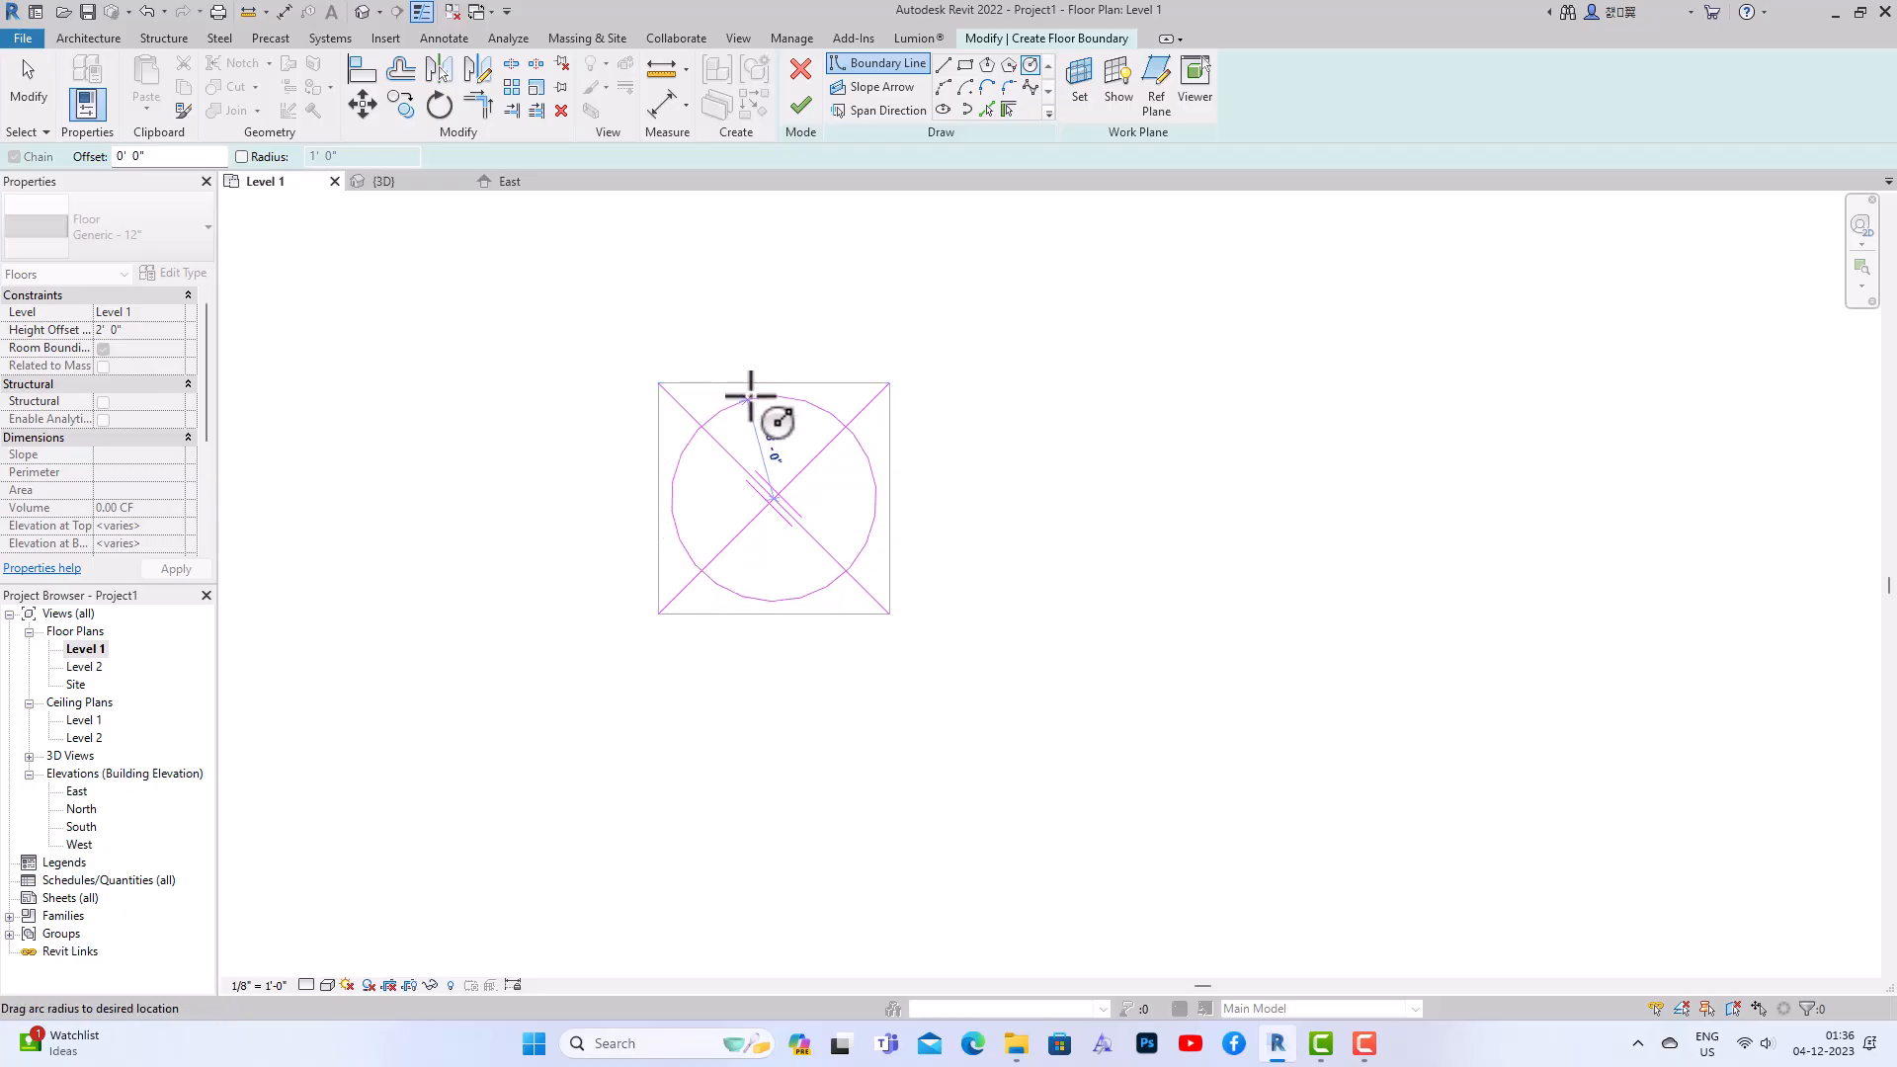
left_click(751, 395)
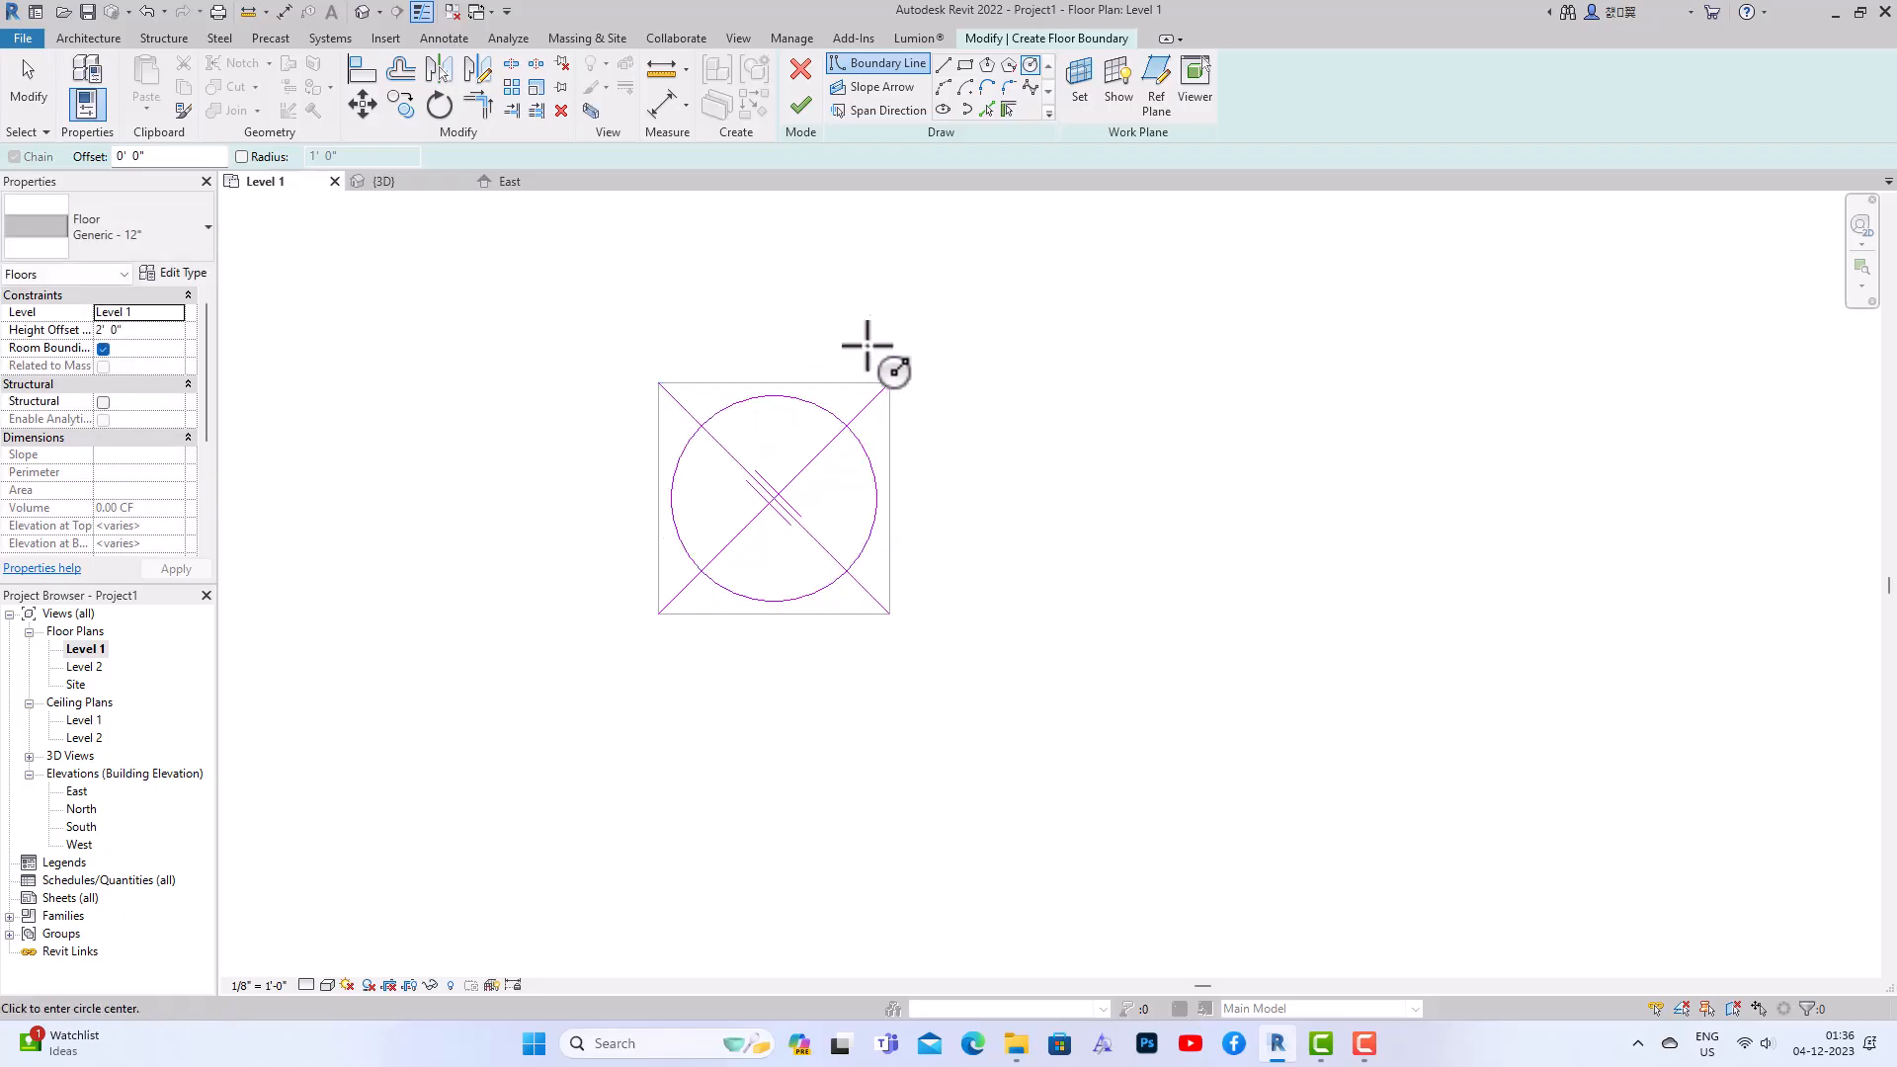
Delete both diagonal lines from the sketch, keeping only the circle
key("Escape")
key("Escape")
left_click(862, 405)
key("Delete")
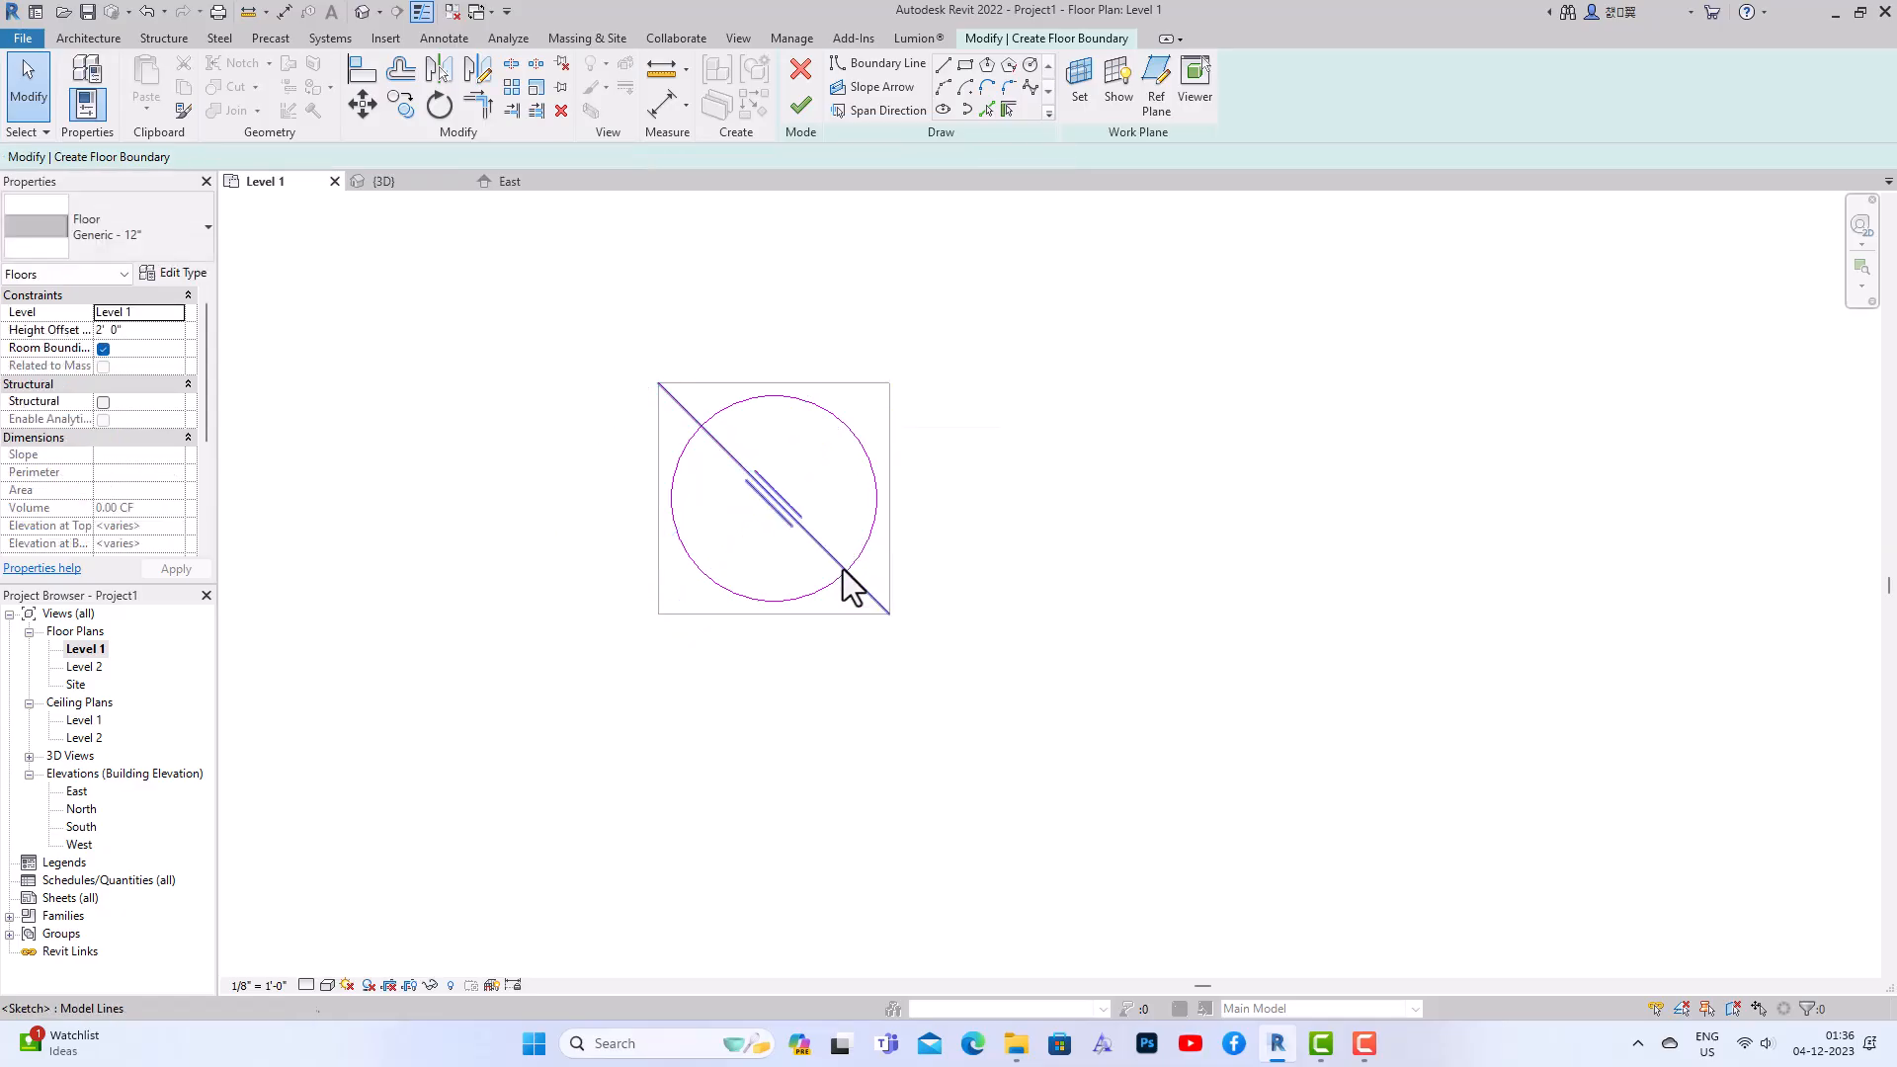
left_click(869, 593)
key("Delete")
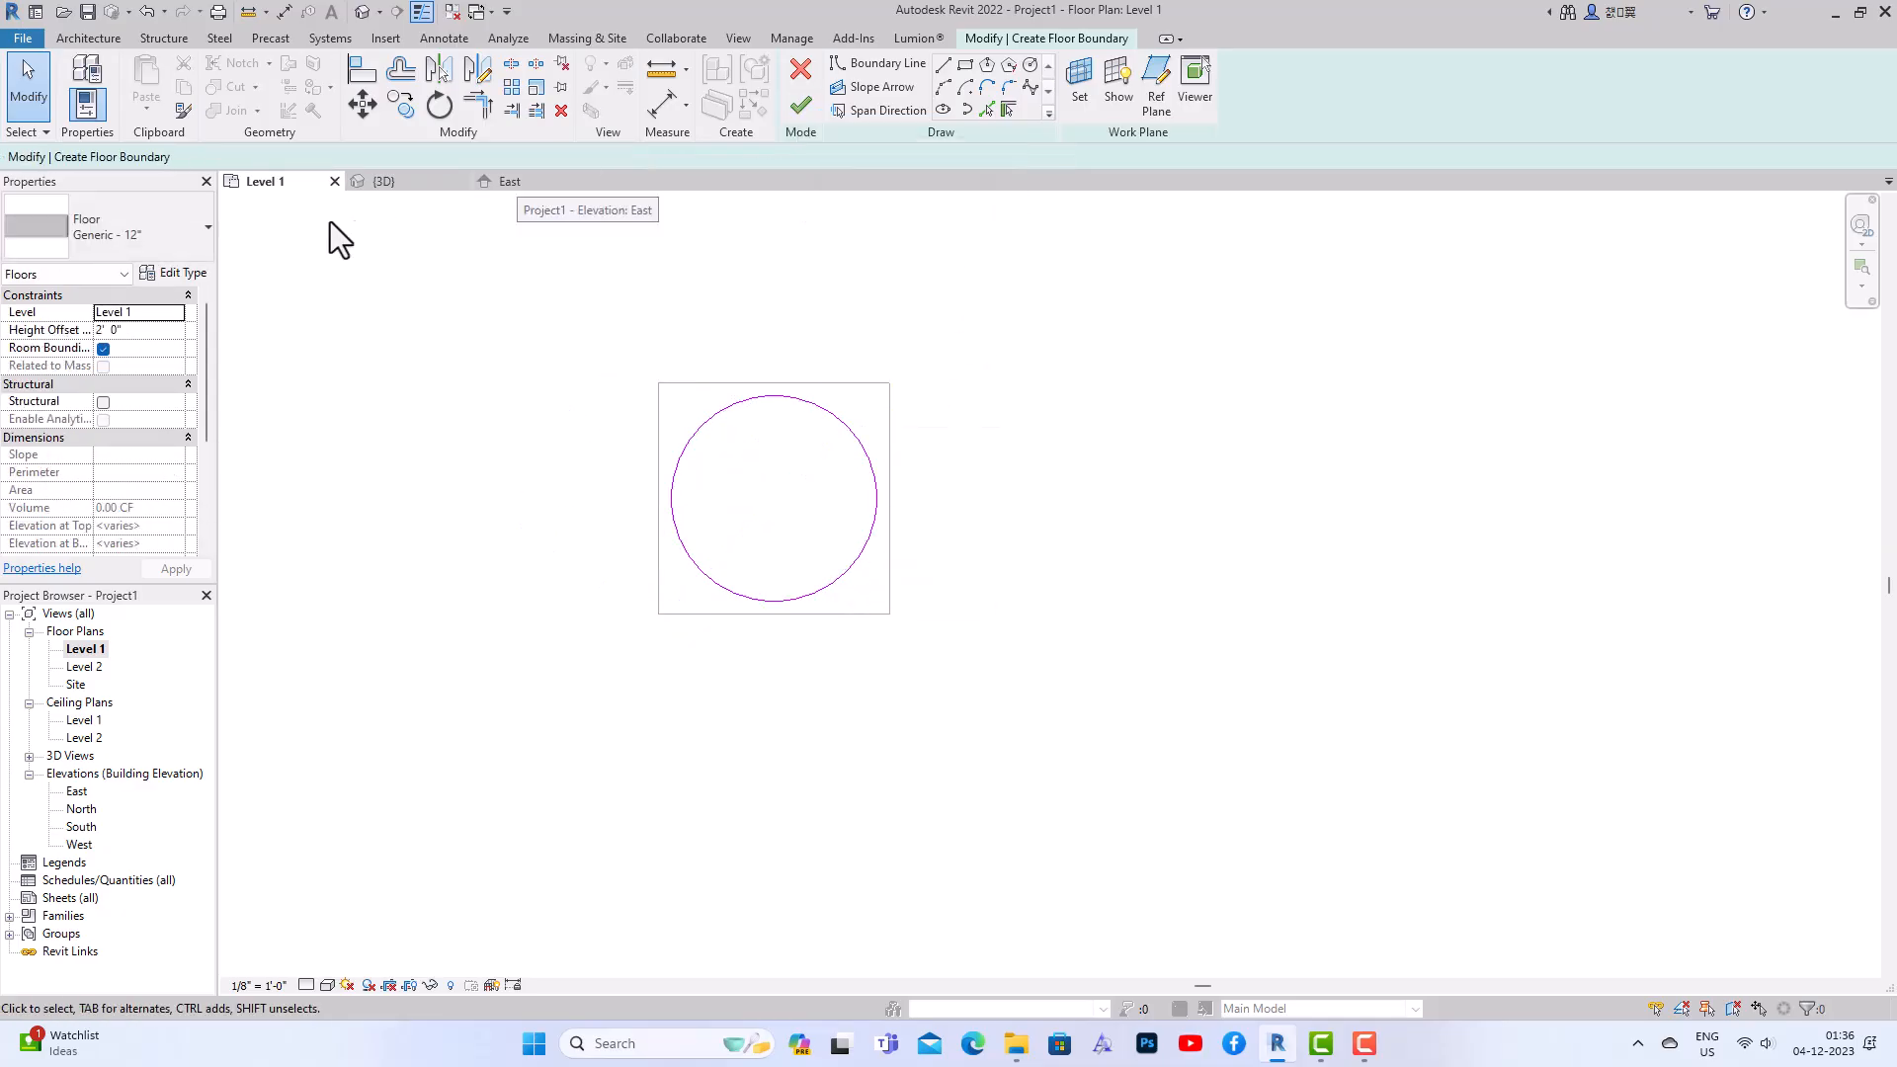
Assign the Generic - 12" 2 type to the circular floor and finish its boundary sketch
left_click(120, 240)
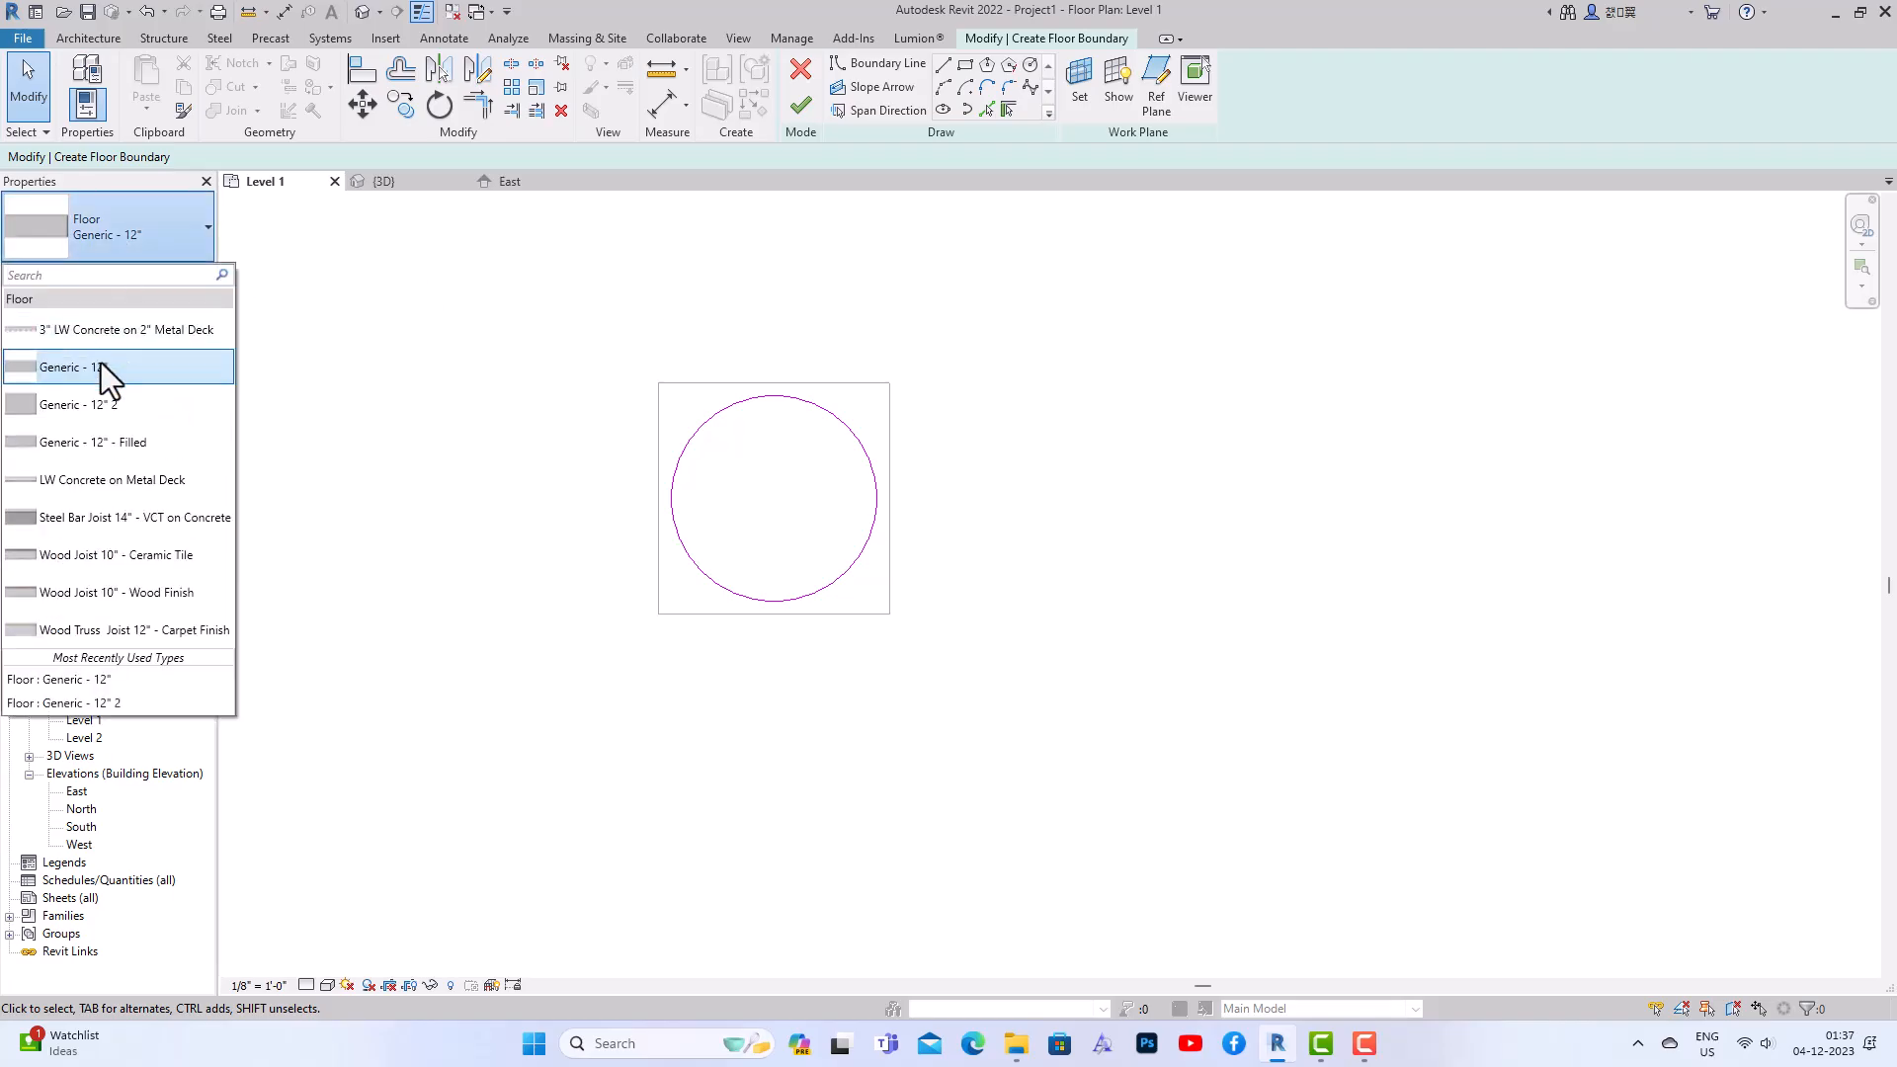
left_click(102, 410)
left_click(789, 110)
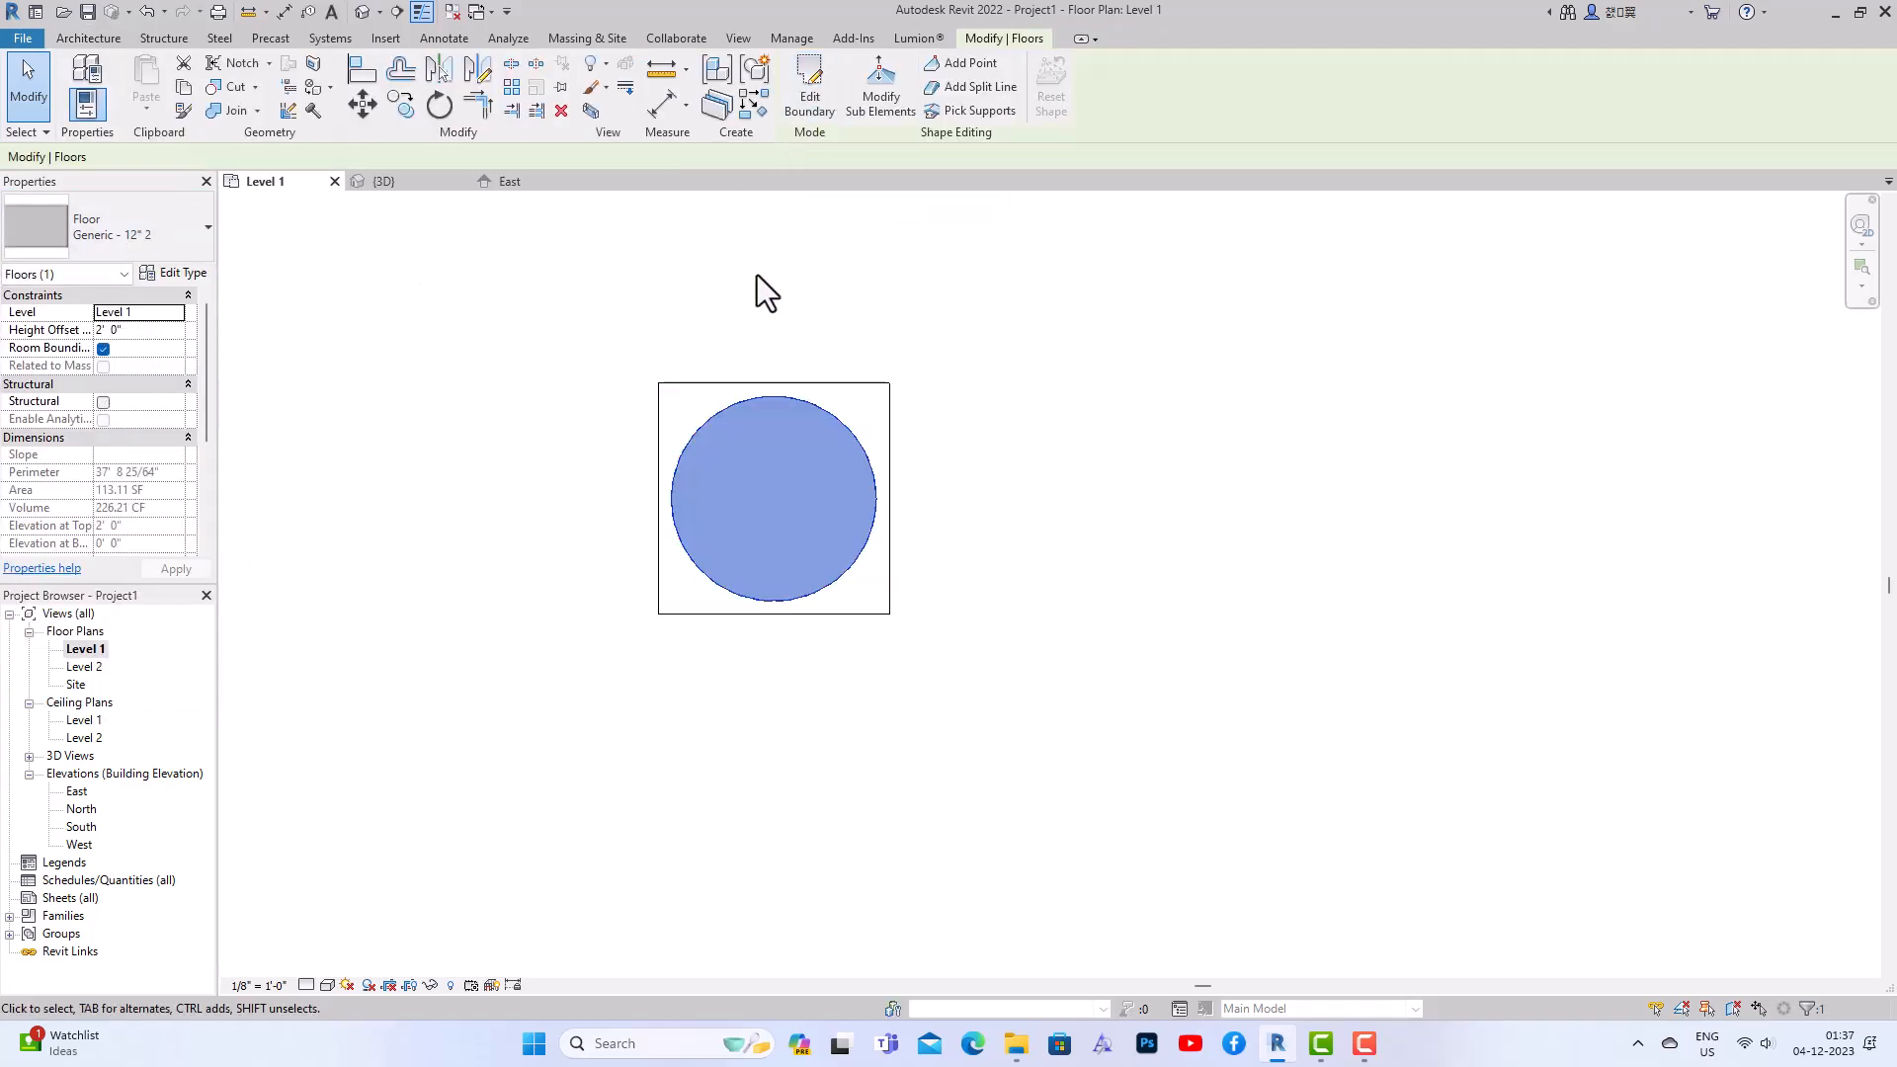
Check the structure layer thickness of the circular floor's type, and inspect both floors in the 3D view
left_click(186, 275)
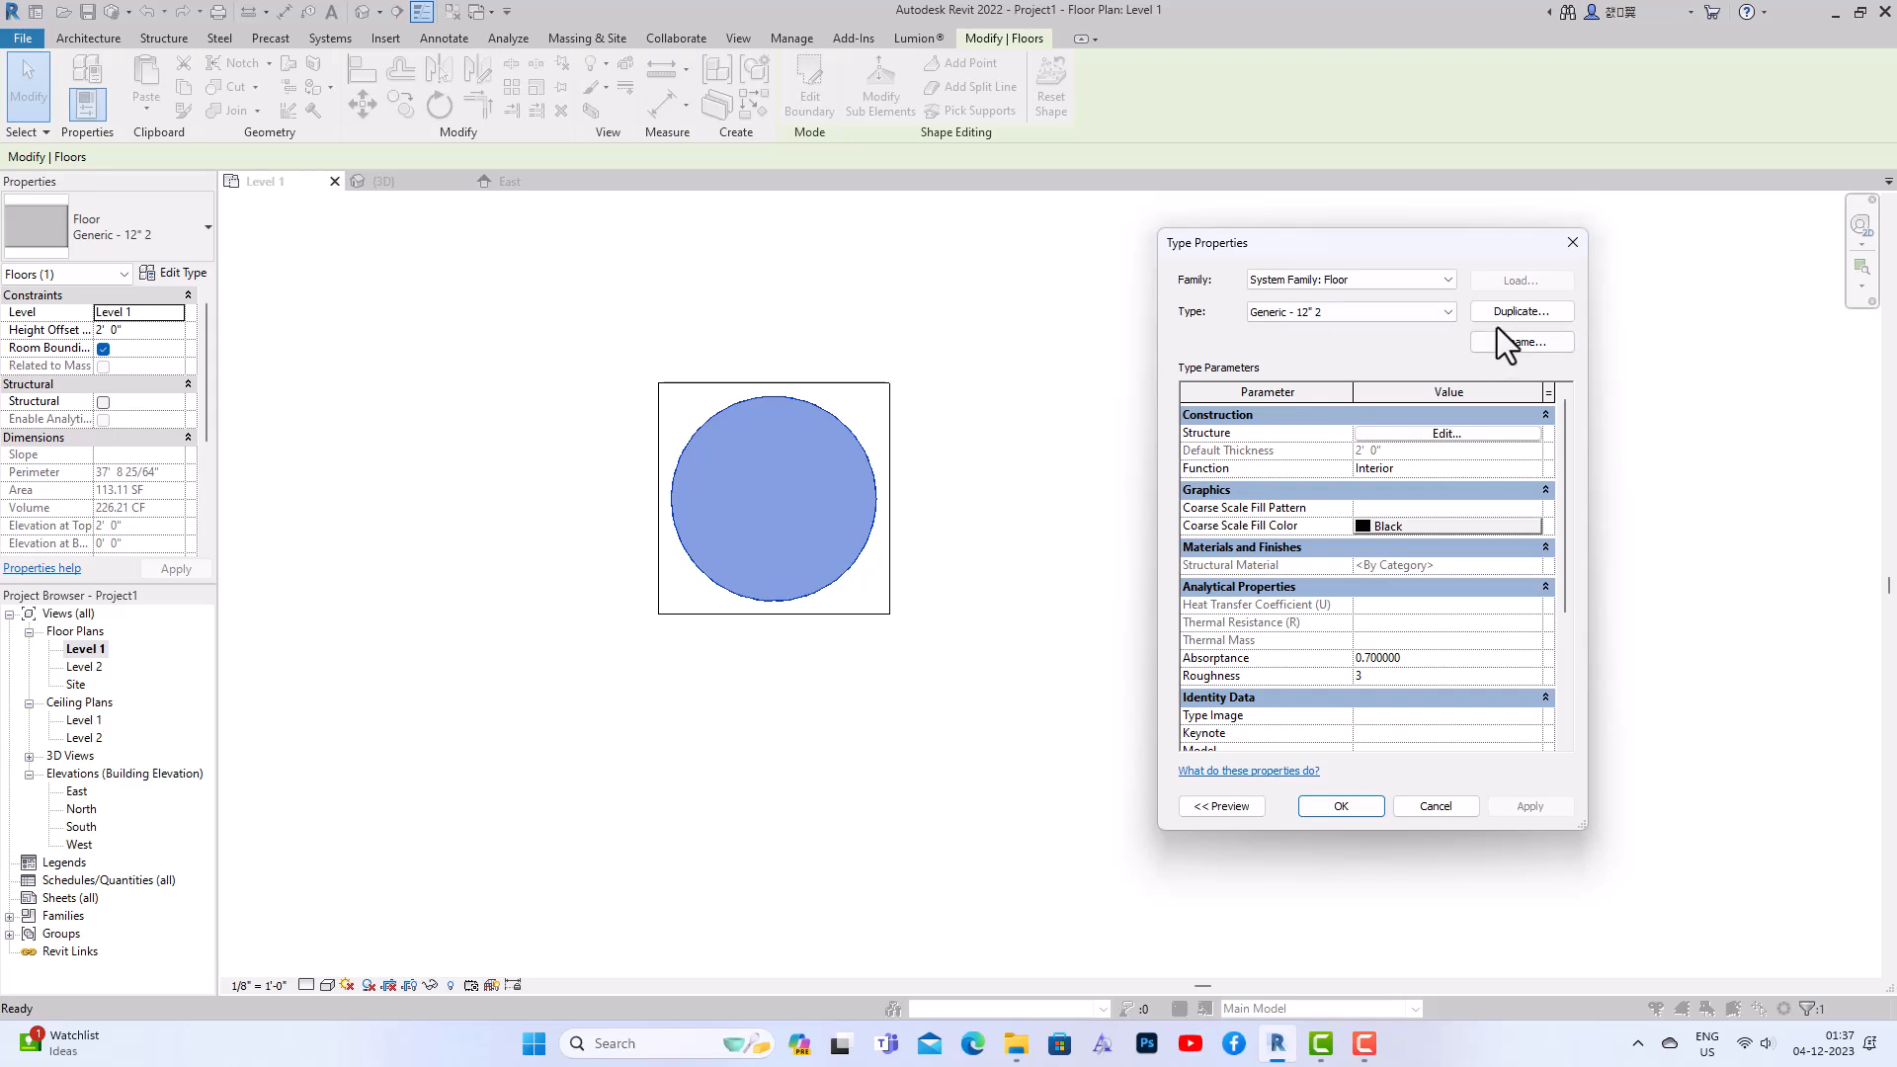
left_click(1451, 435)
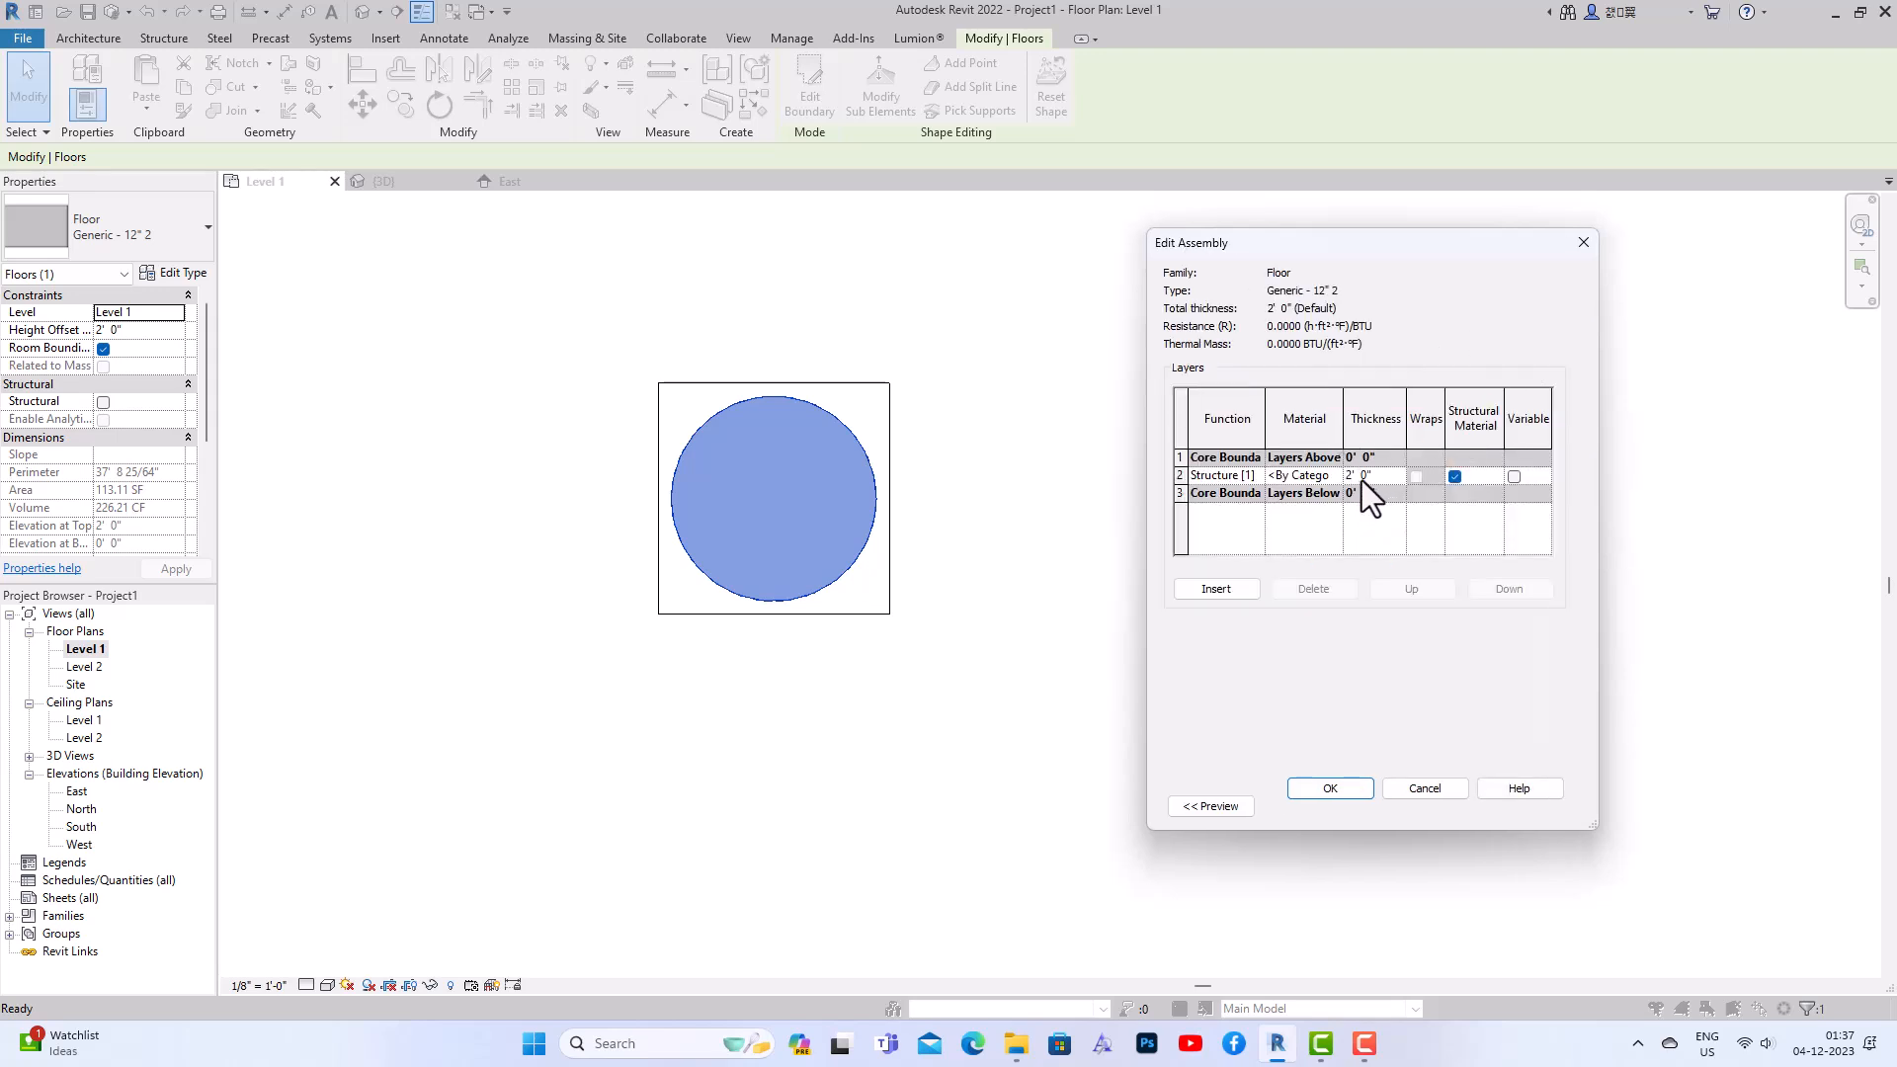
left_click(1330, 789)
left_click(1343, 804)
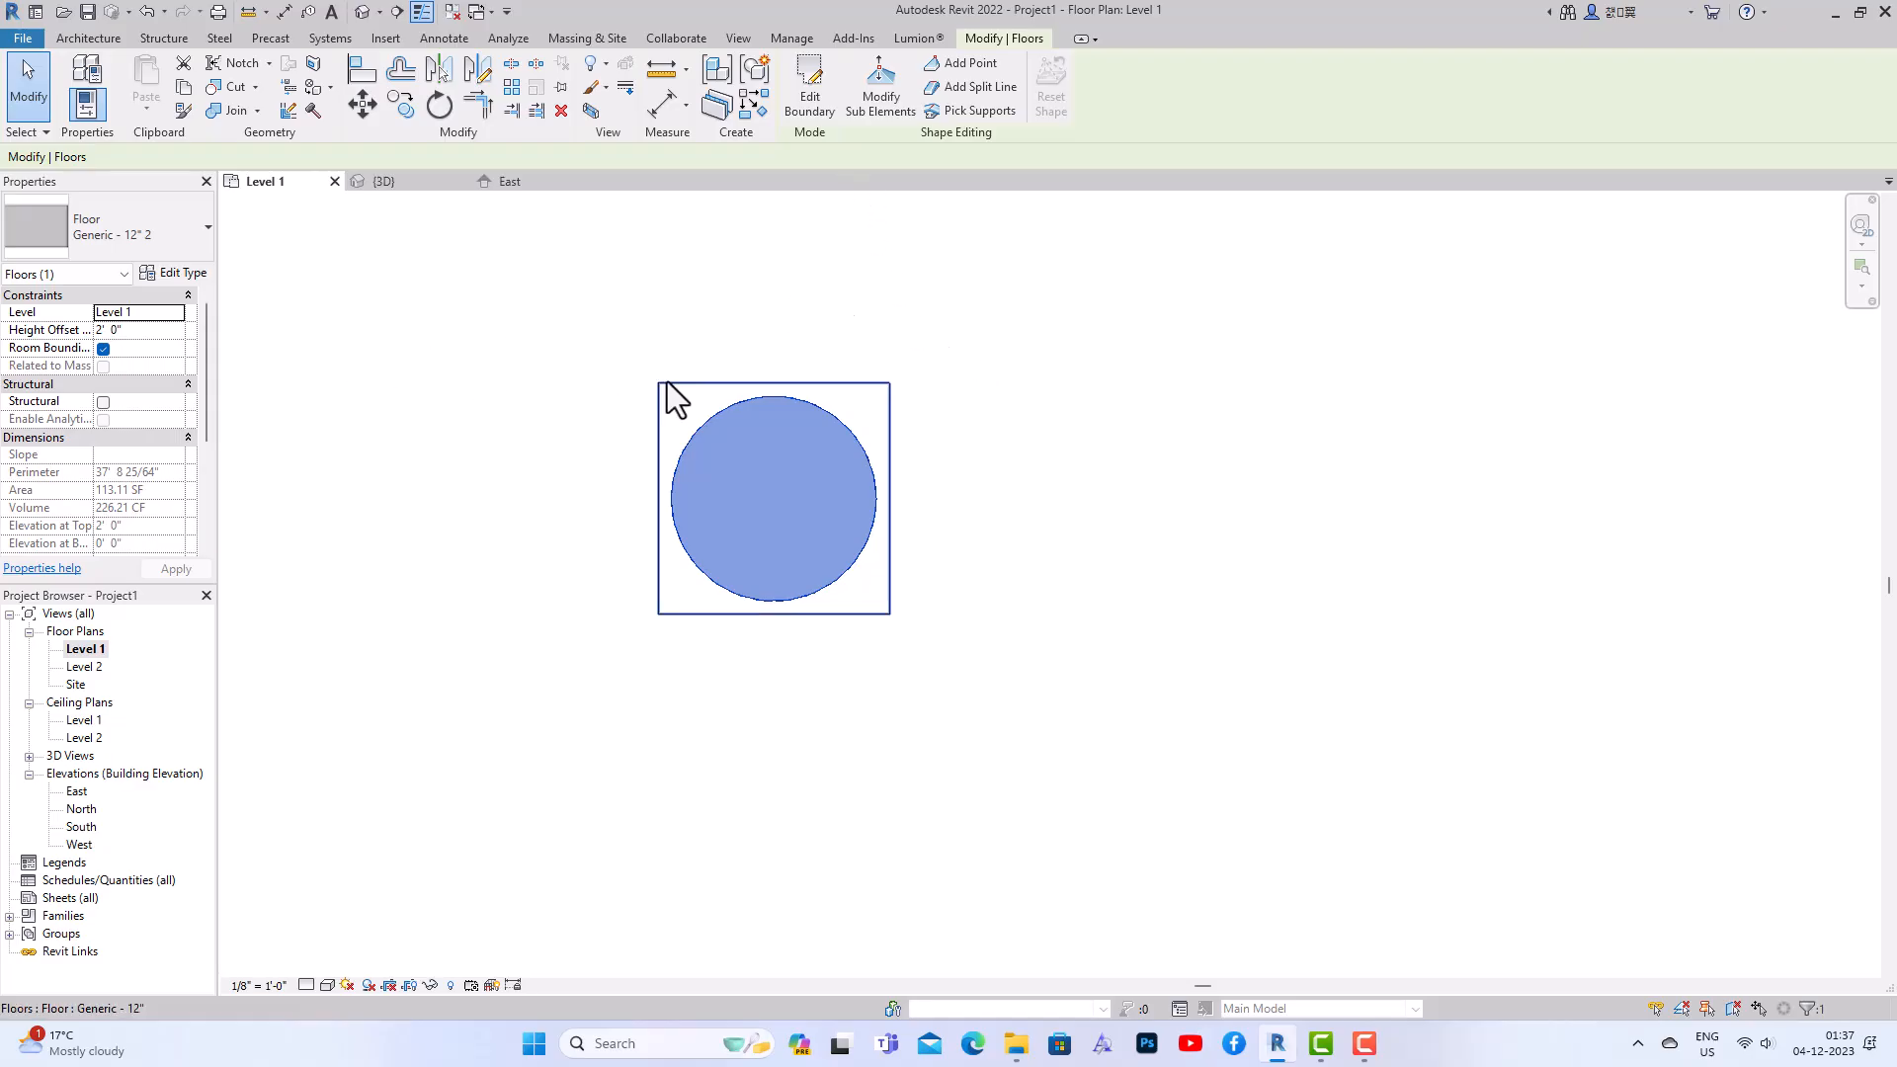
left_click(474, 360)
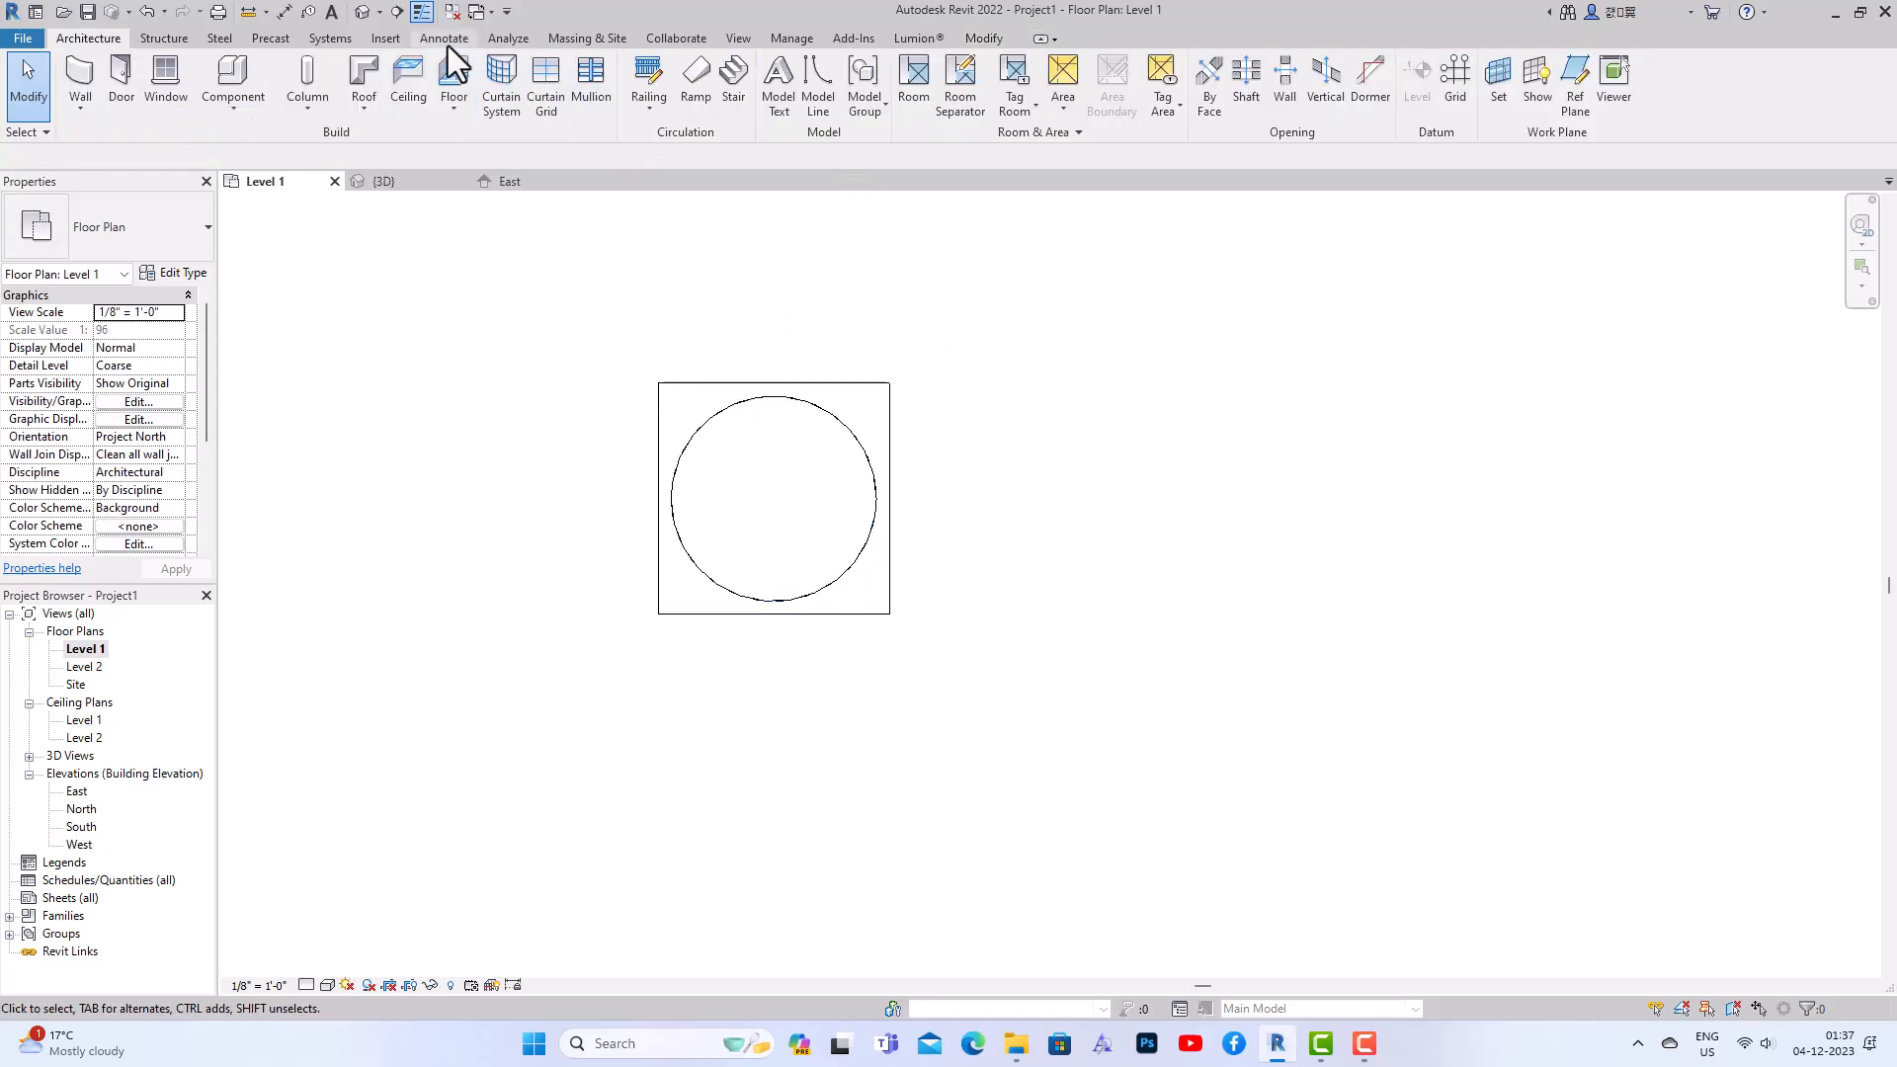
left_click(362, 12)
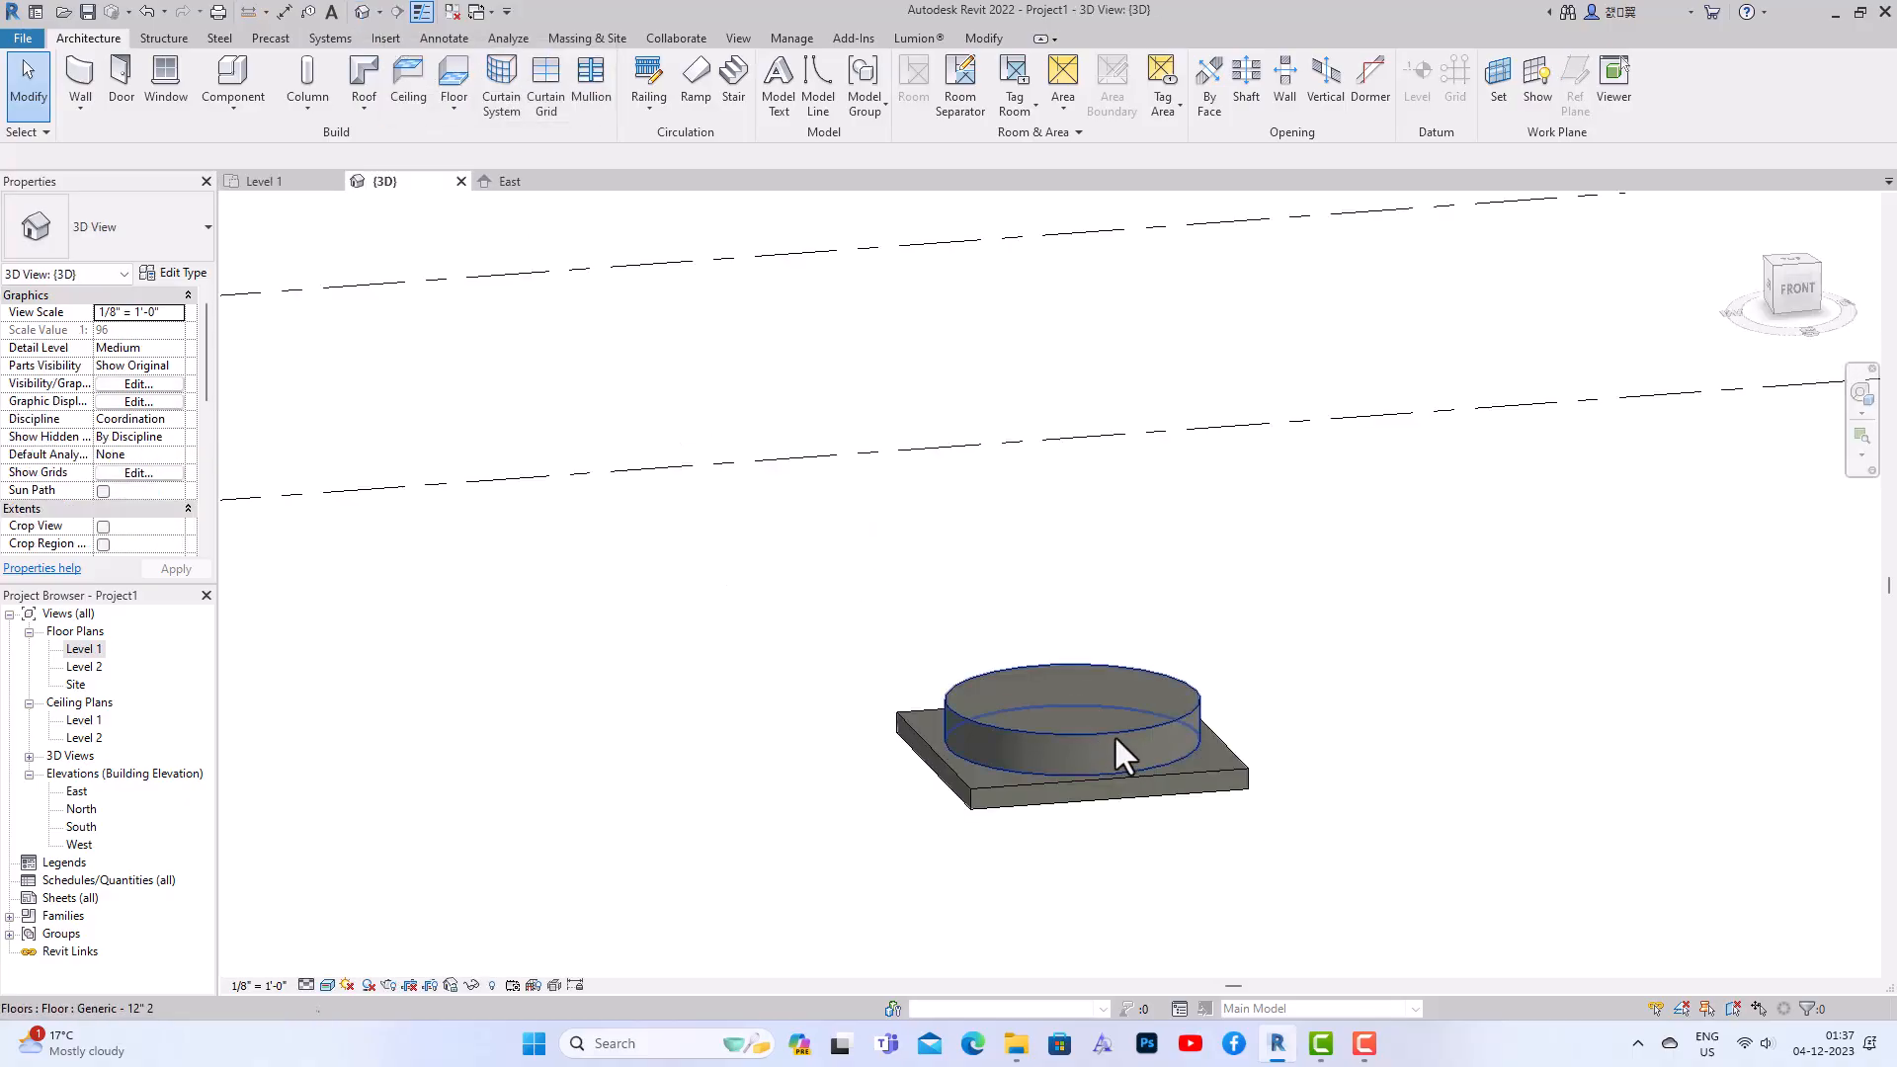
In the Level 1 plan, start another floor and sketch a boundary about 2' square inside the circle's upper-left edge
double_click(79, 649)
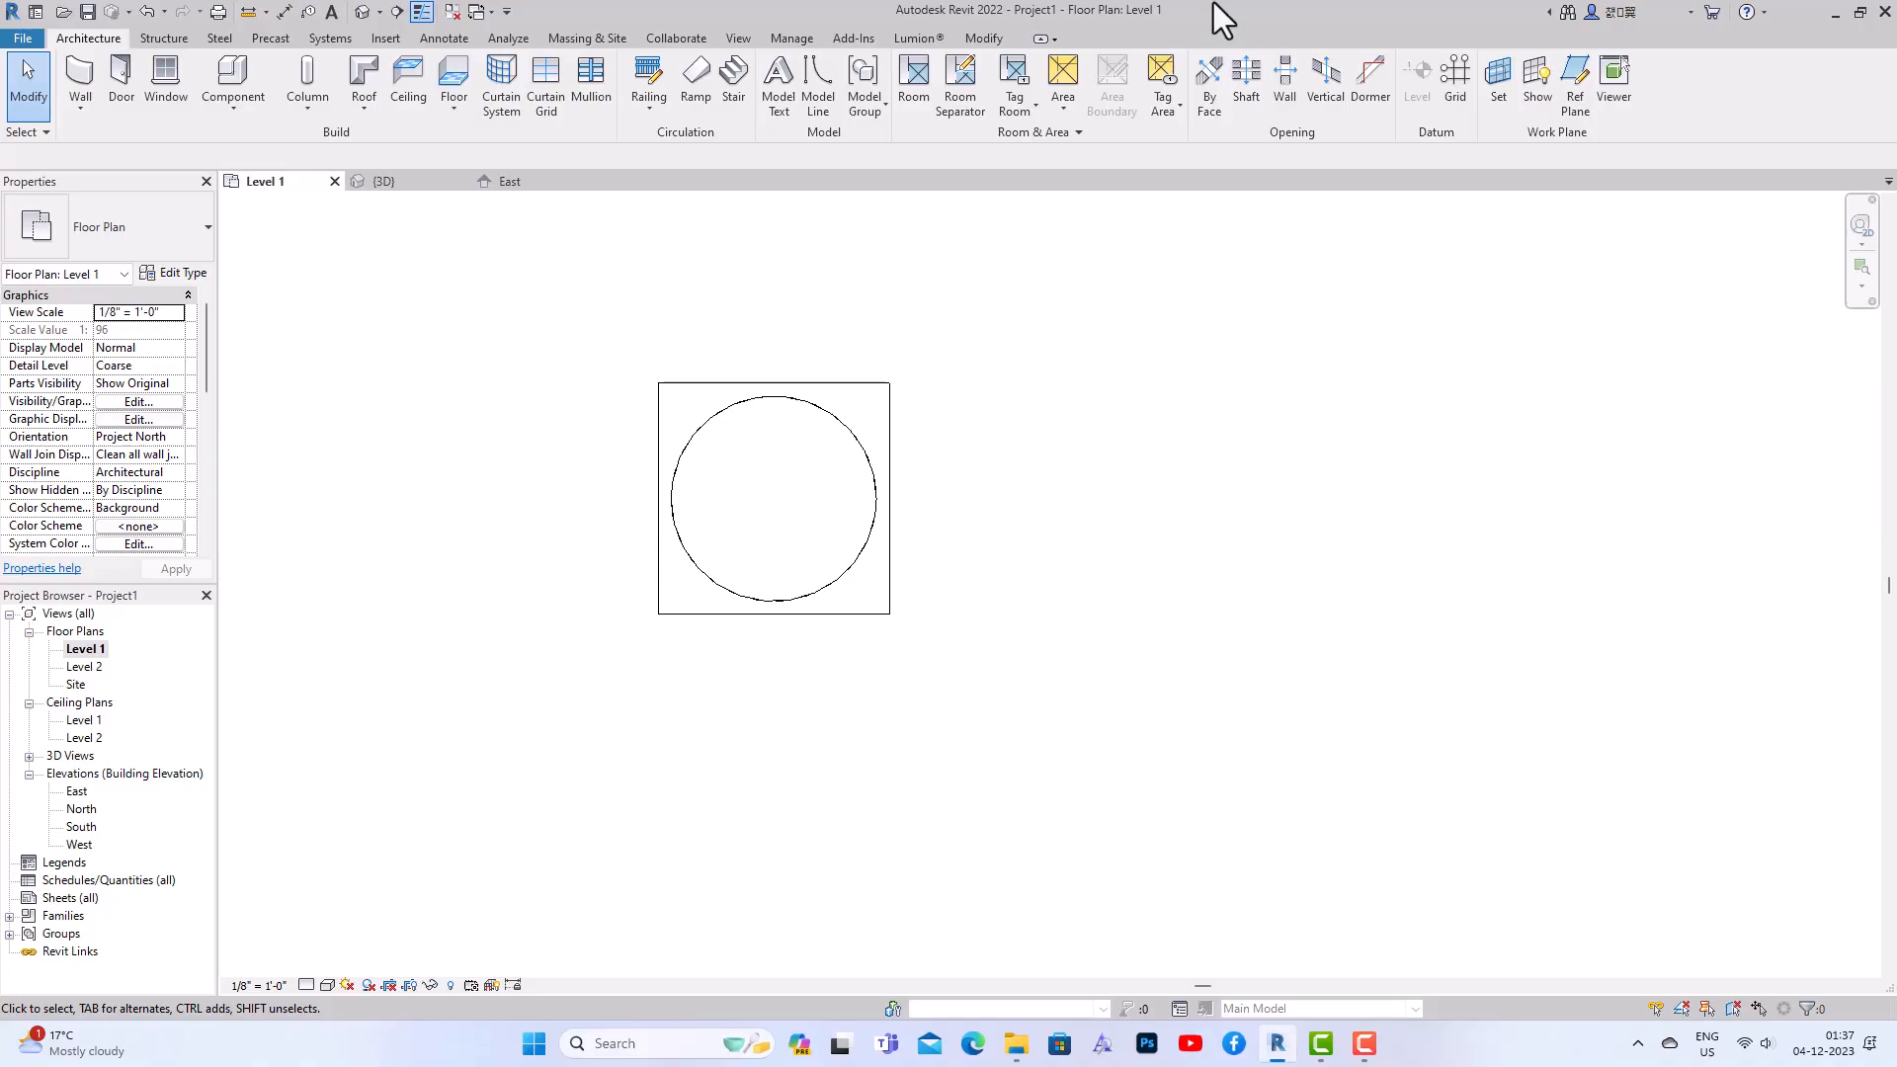
left_click(455, 79)
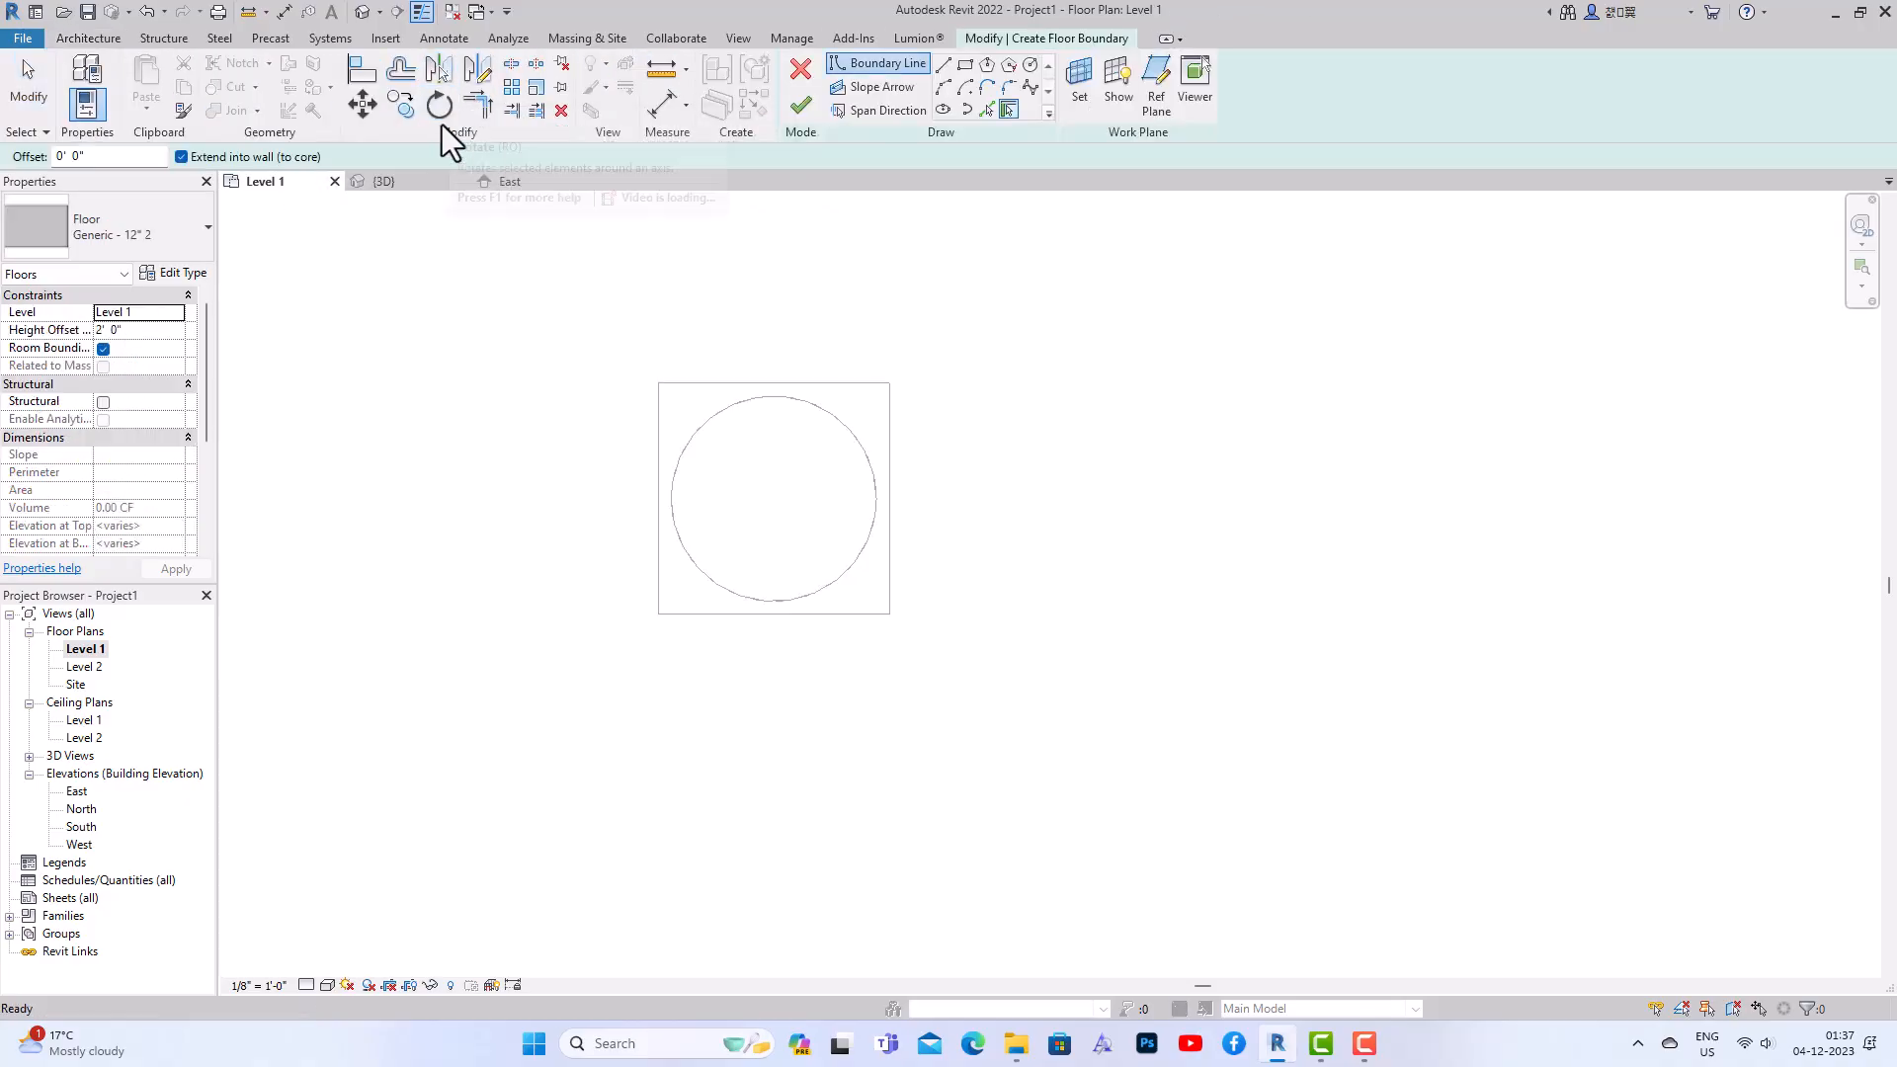
left_click(966, 65)
scroll(697, 455, "up", 3)
scroll(697, 455, "up", 1)
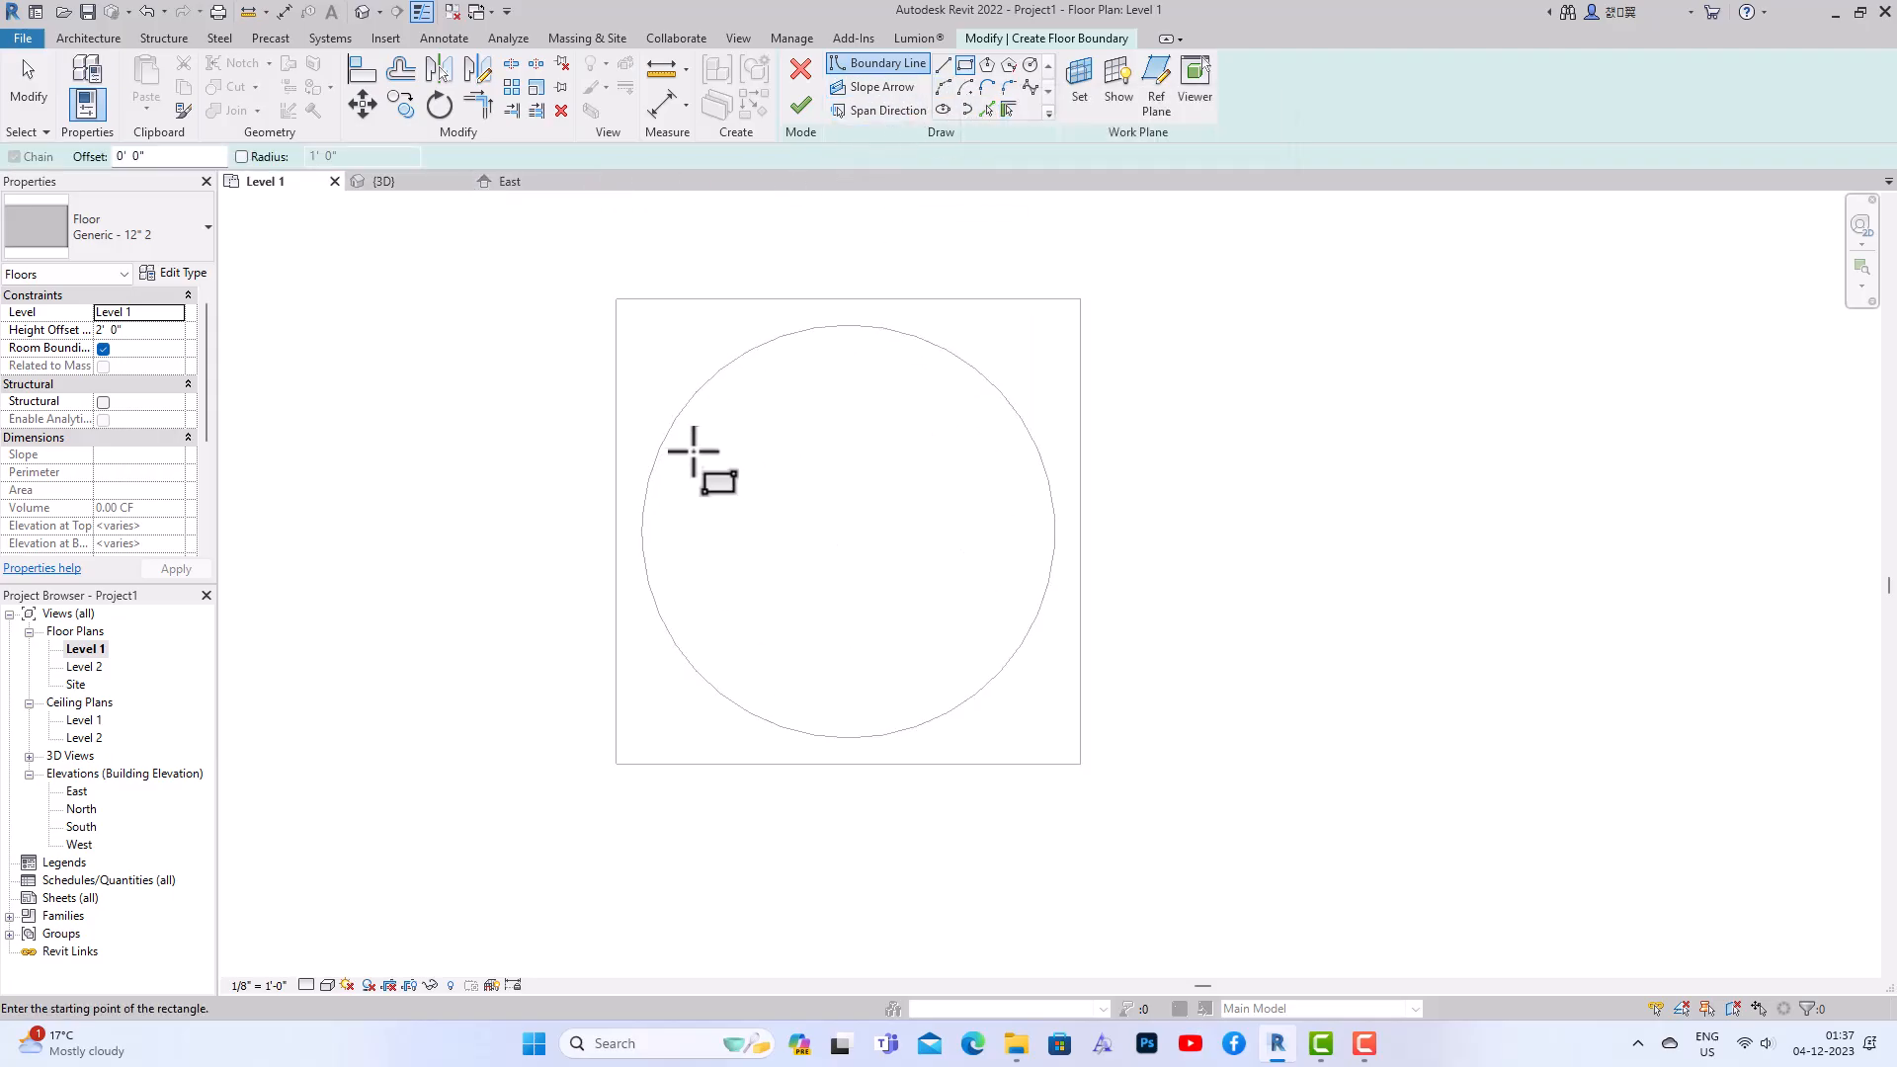
left_click(676, 450)
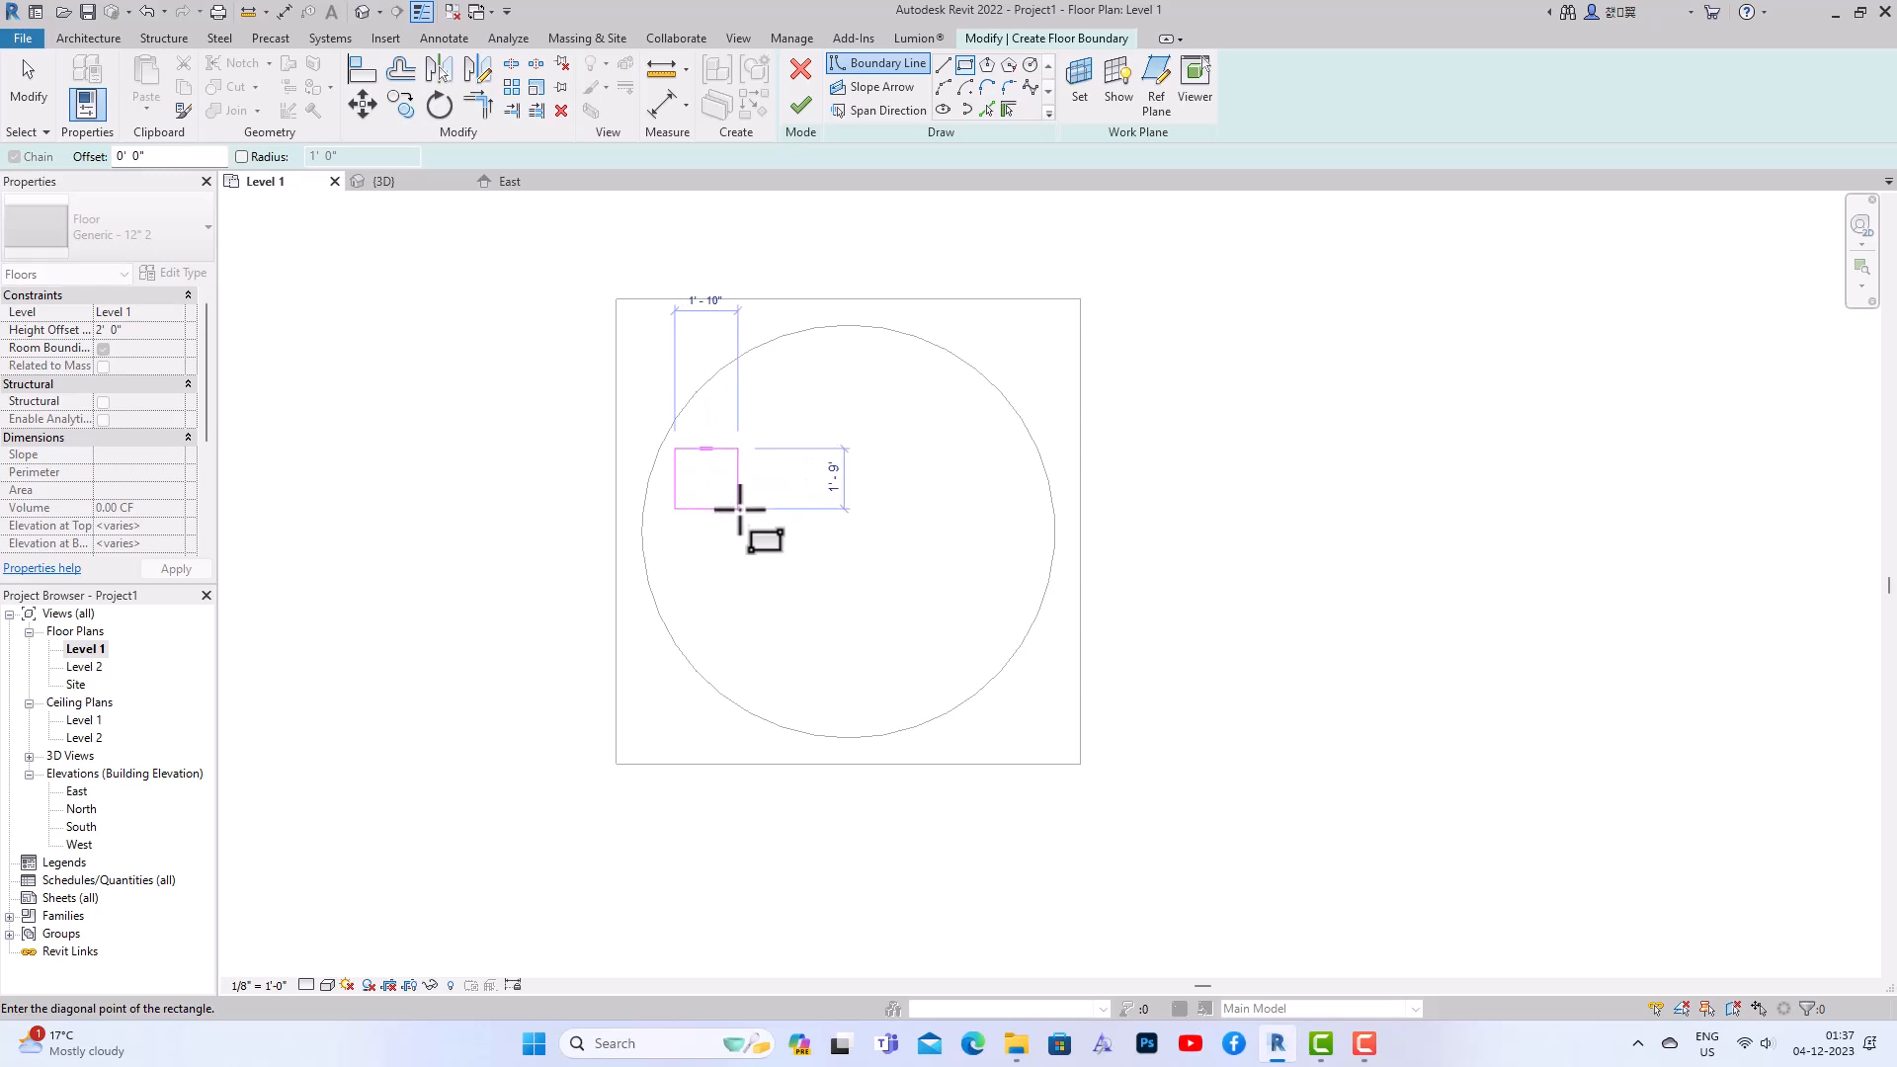
left_click(743, 519)
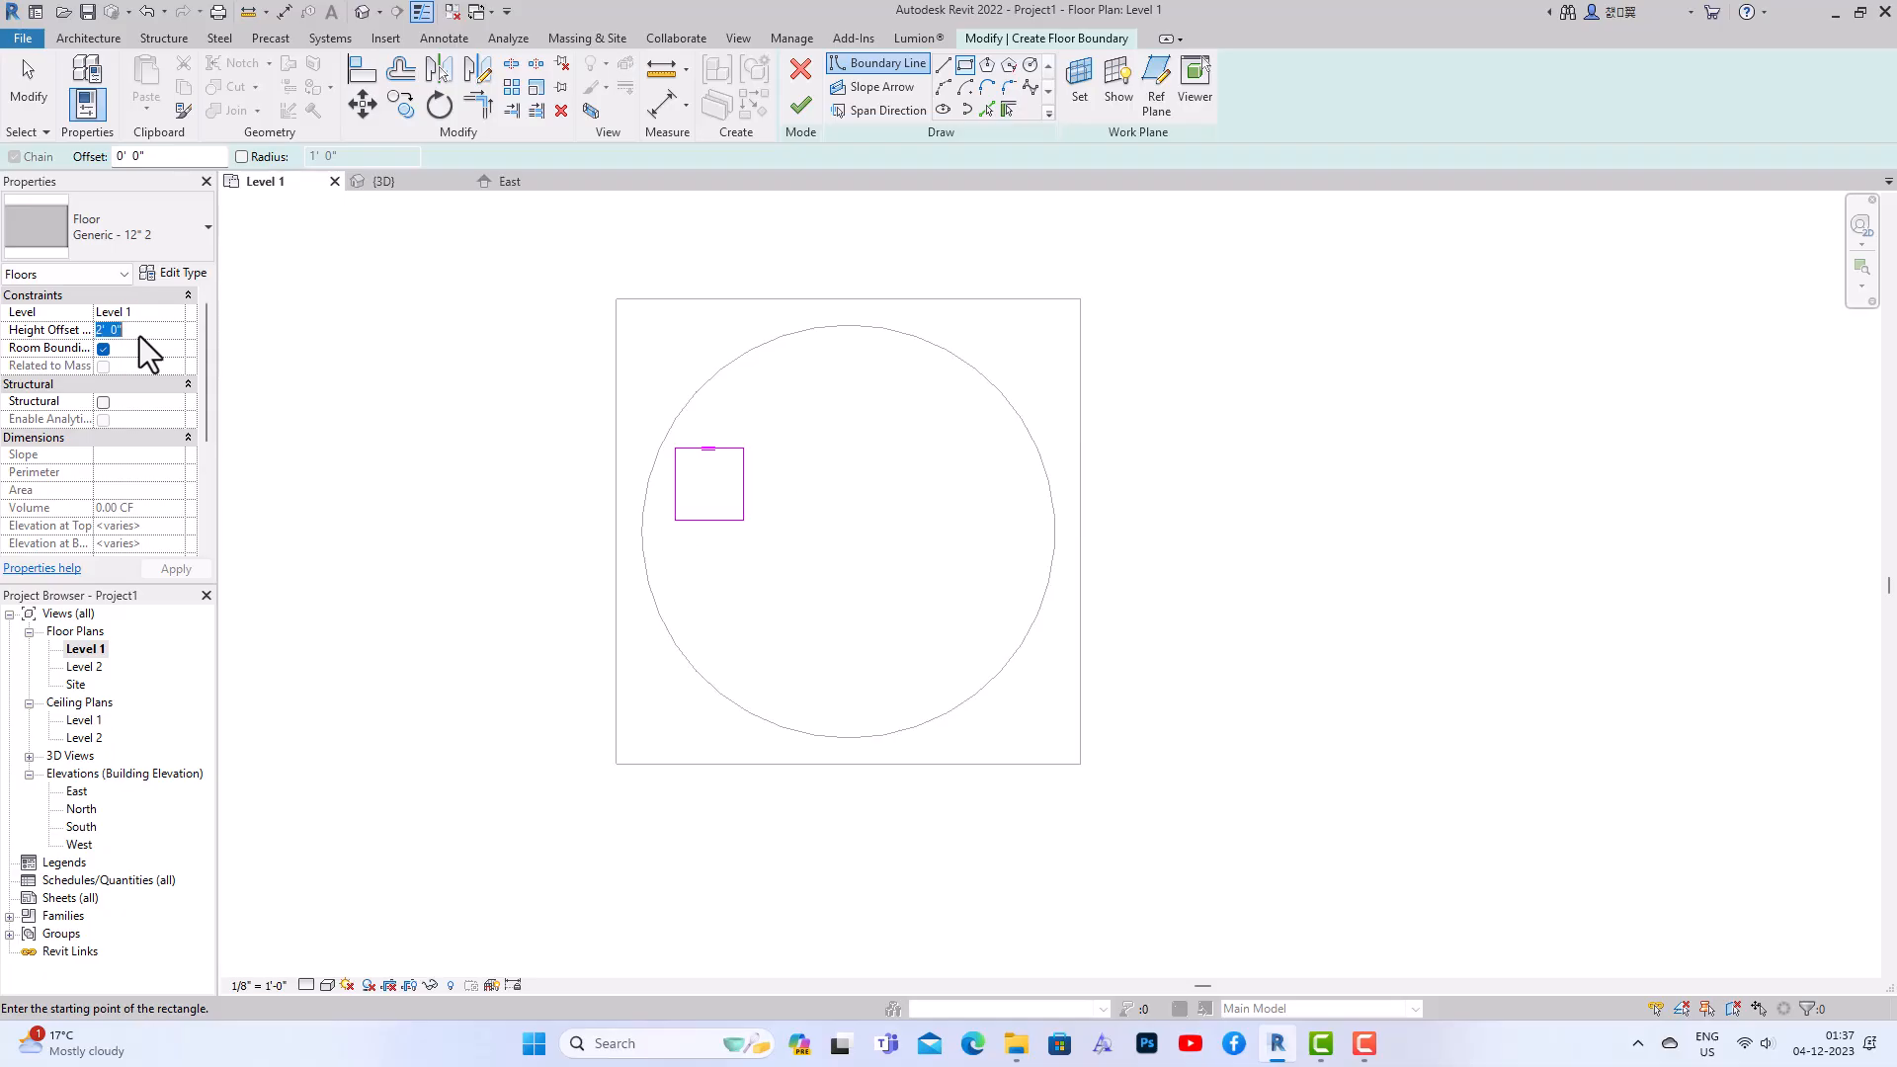
Set the small square floor's height offset to 4' and finish the floor
type("4")
left_click(790, 113)
left_click(419, 364)
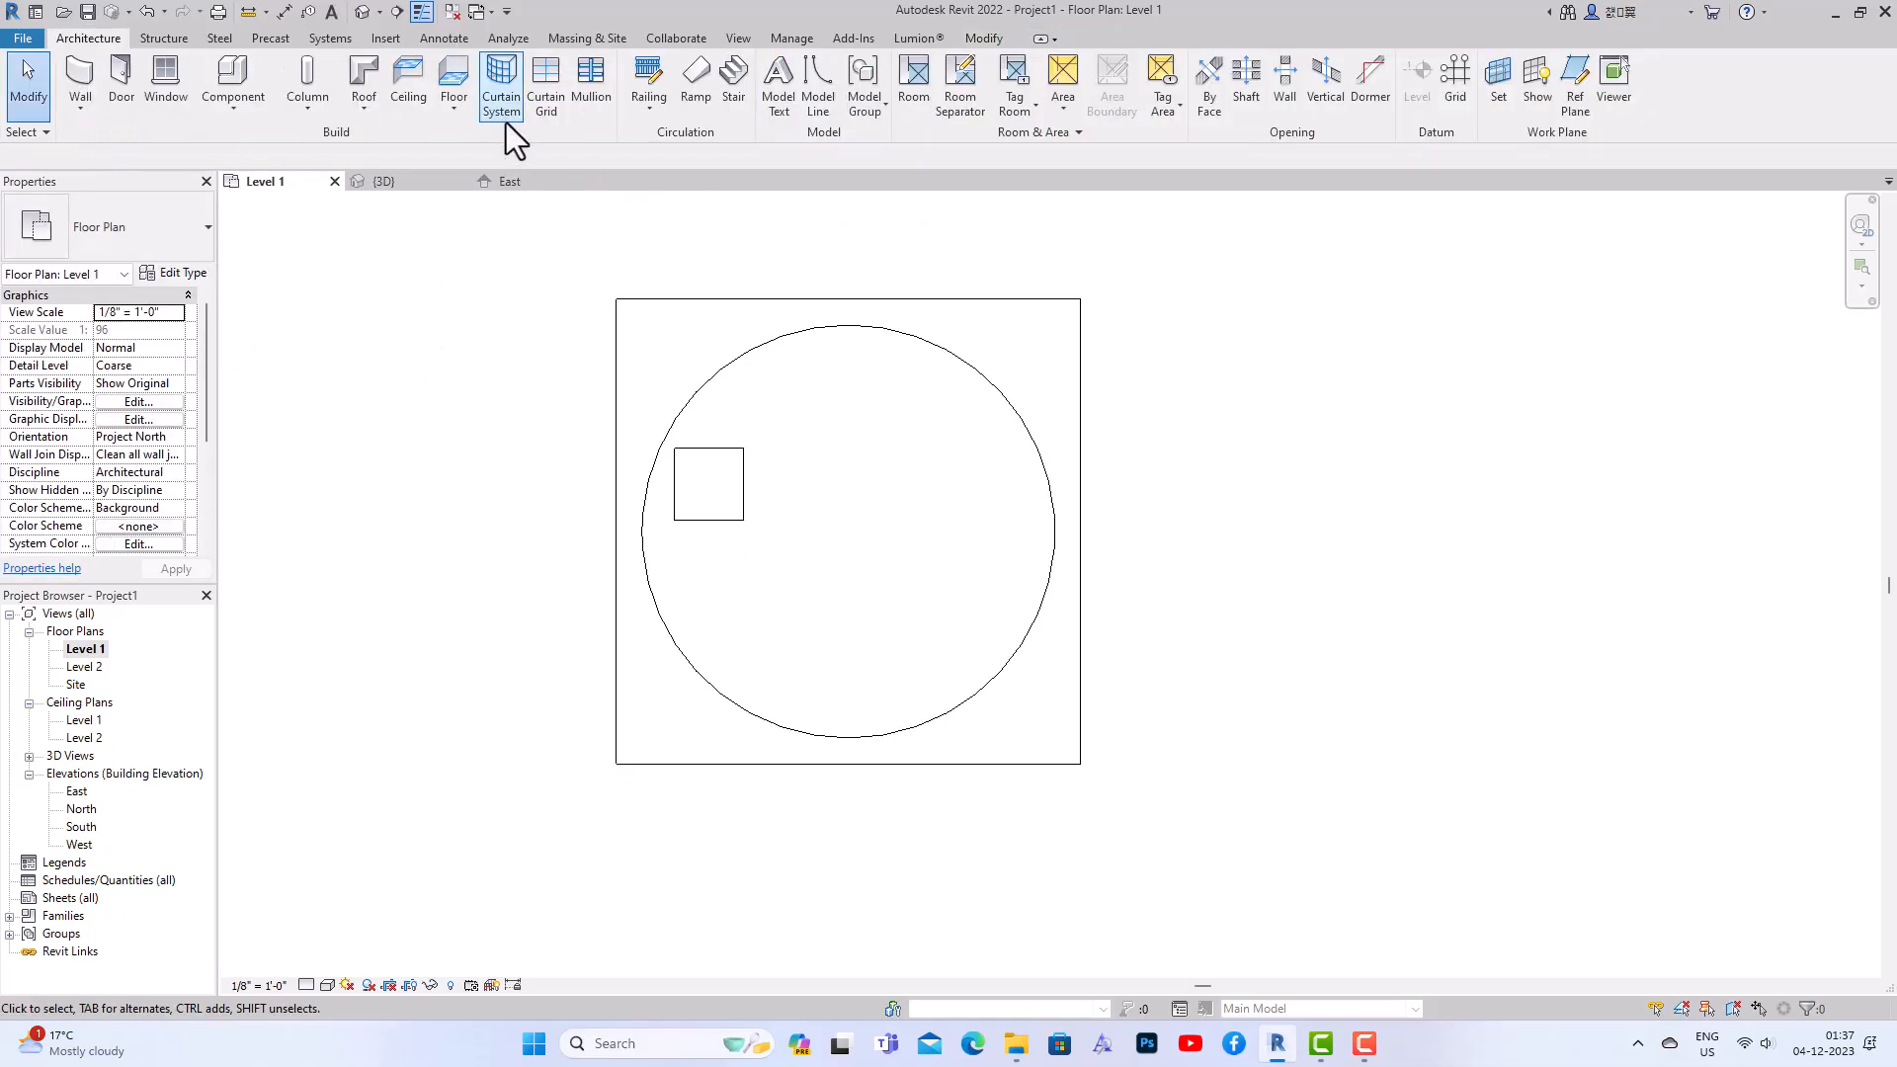
In the 3D view, create an in-place model in the Generic Models category with the name Generic Models 1
left_click(365, 12)
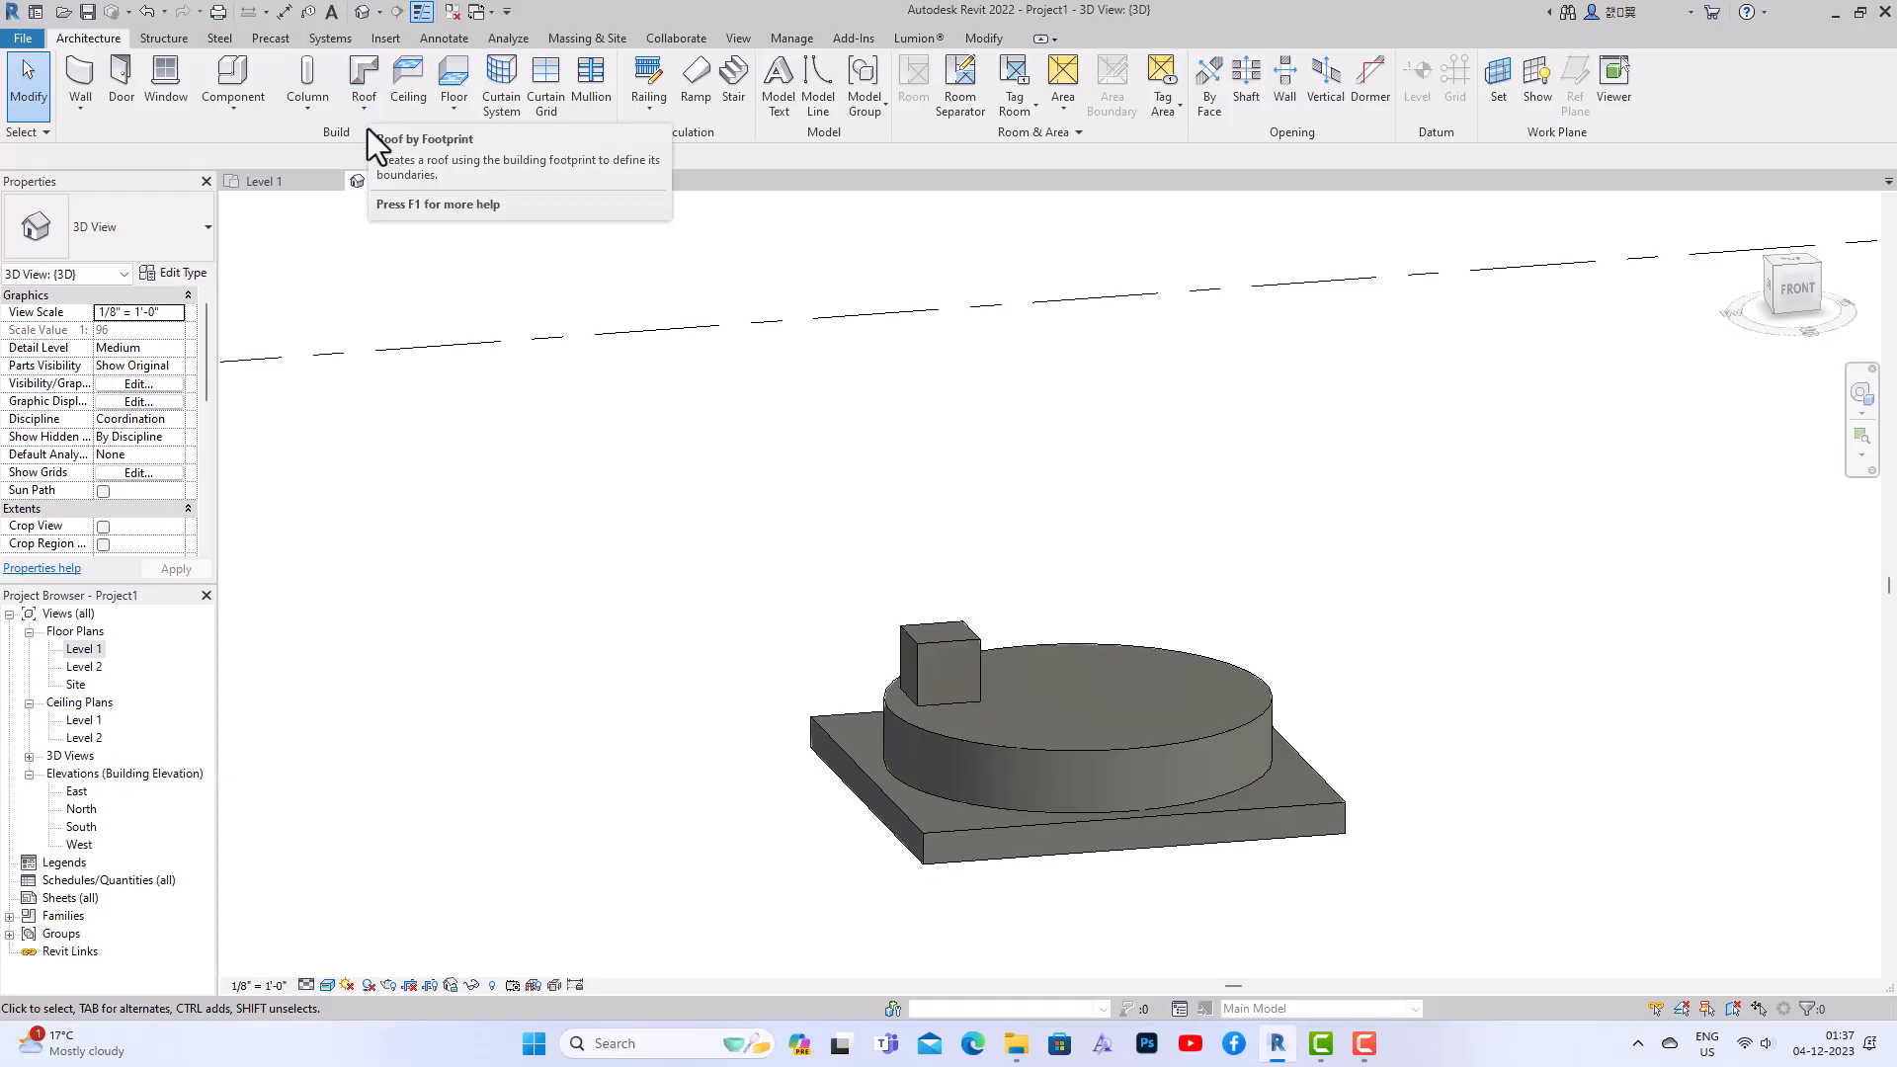
left_click(236, 113)
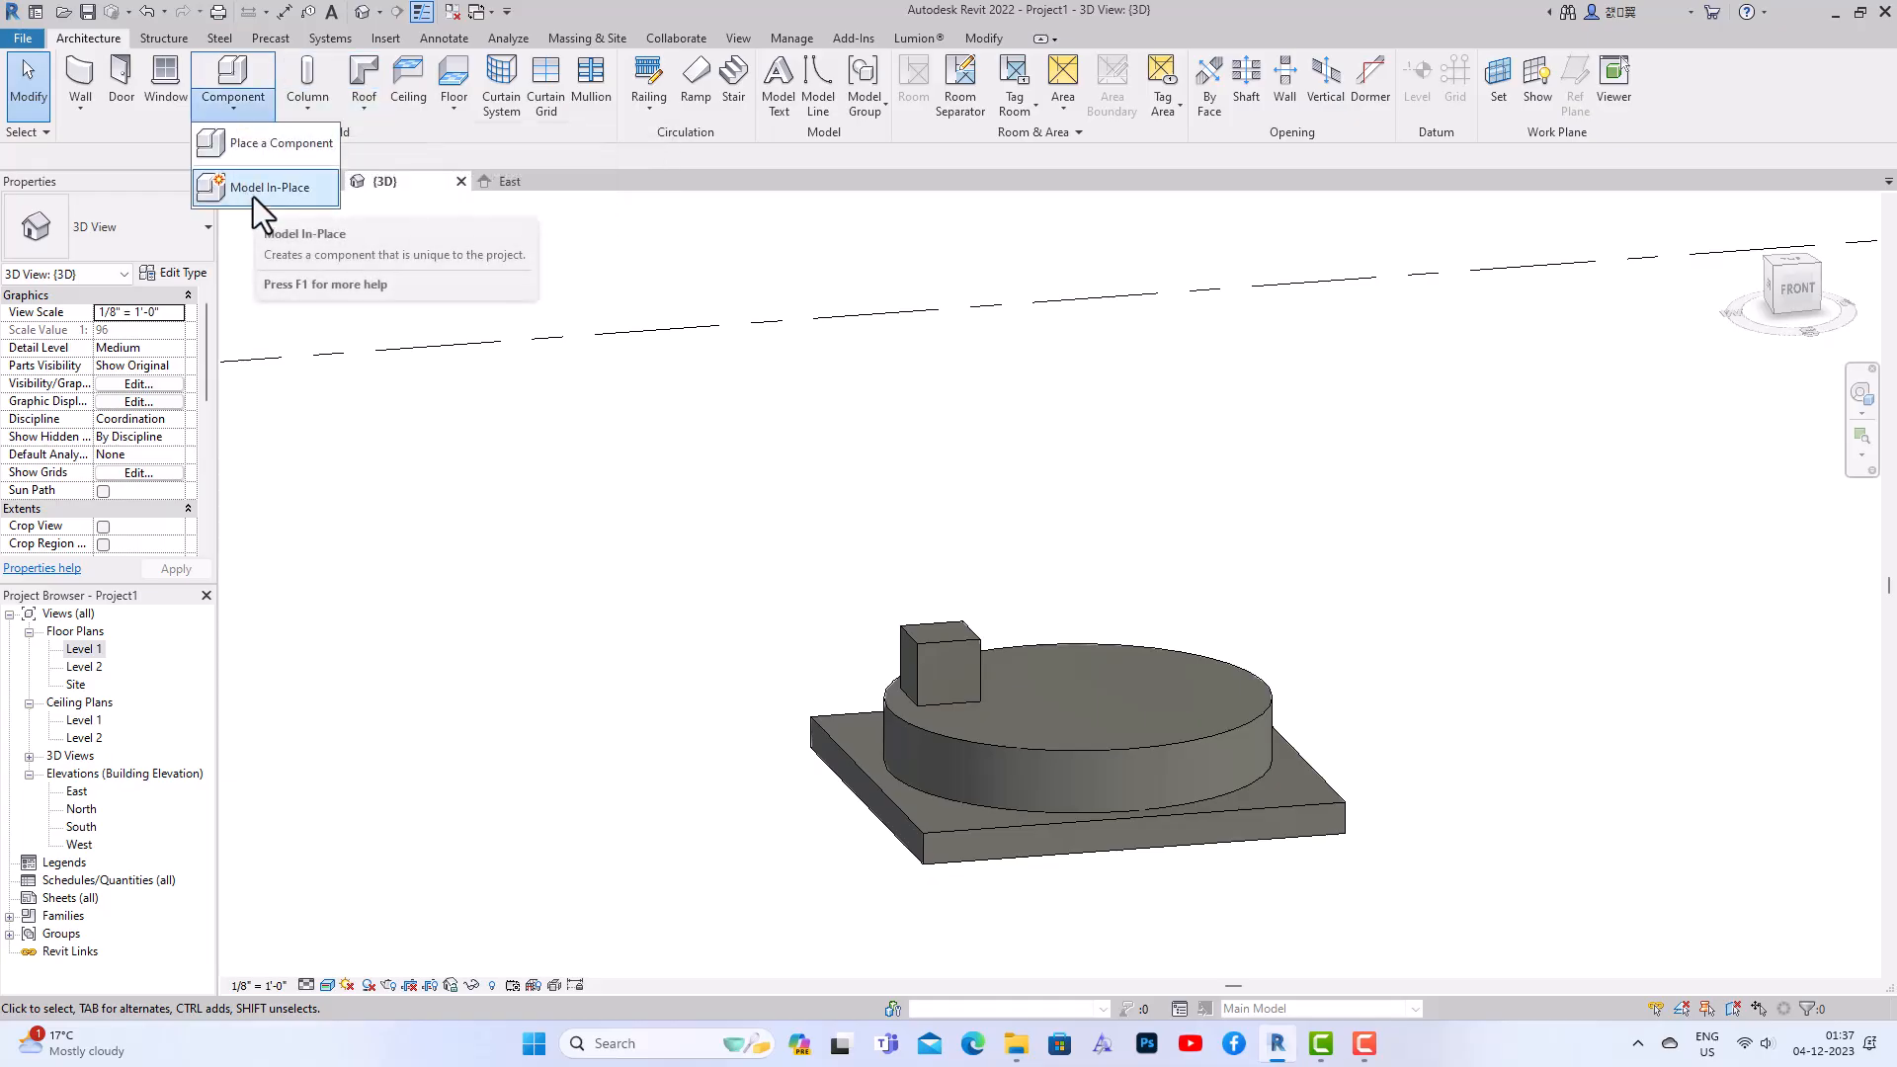
left_click(254, 198)
scroll(893, 472, "down", 5)
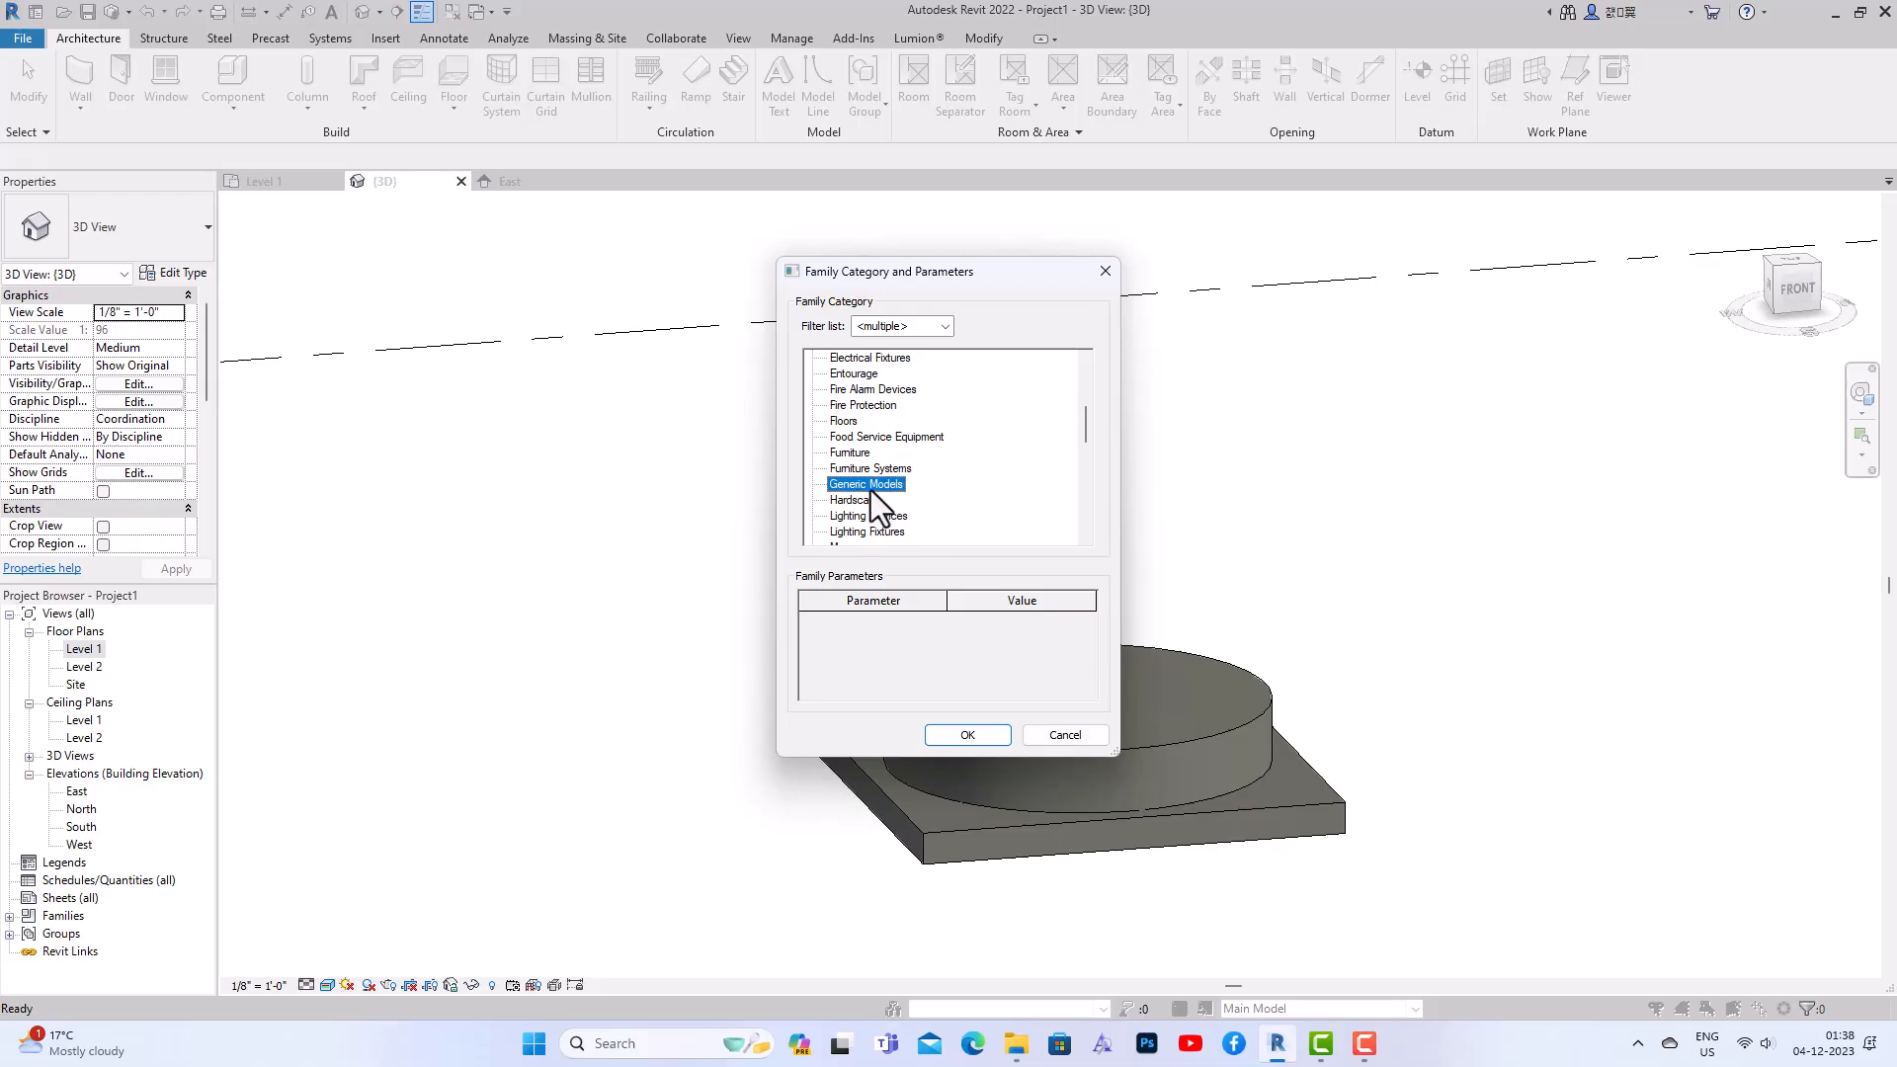
left_click(950, 734)
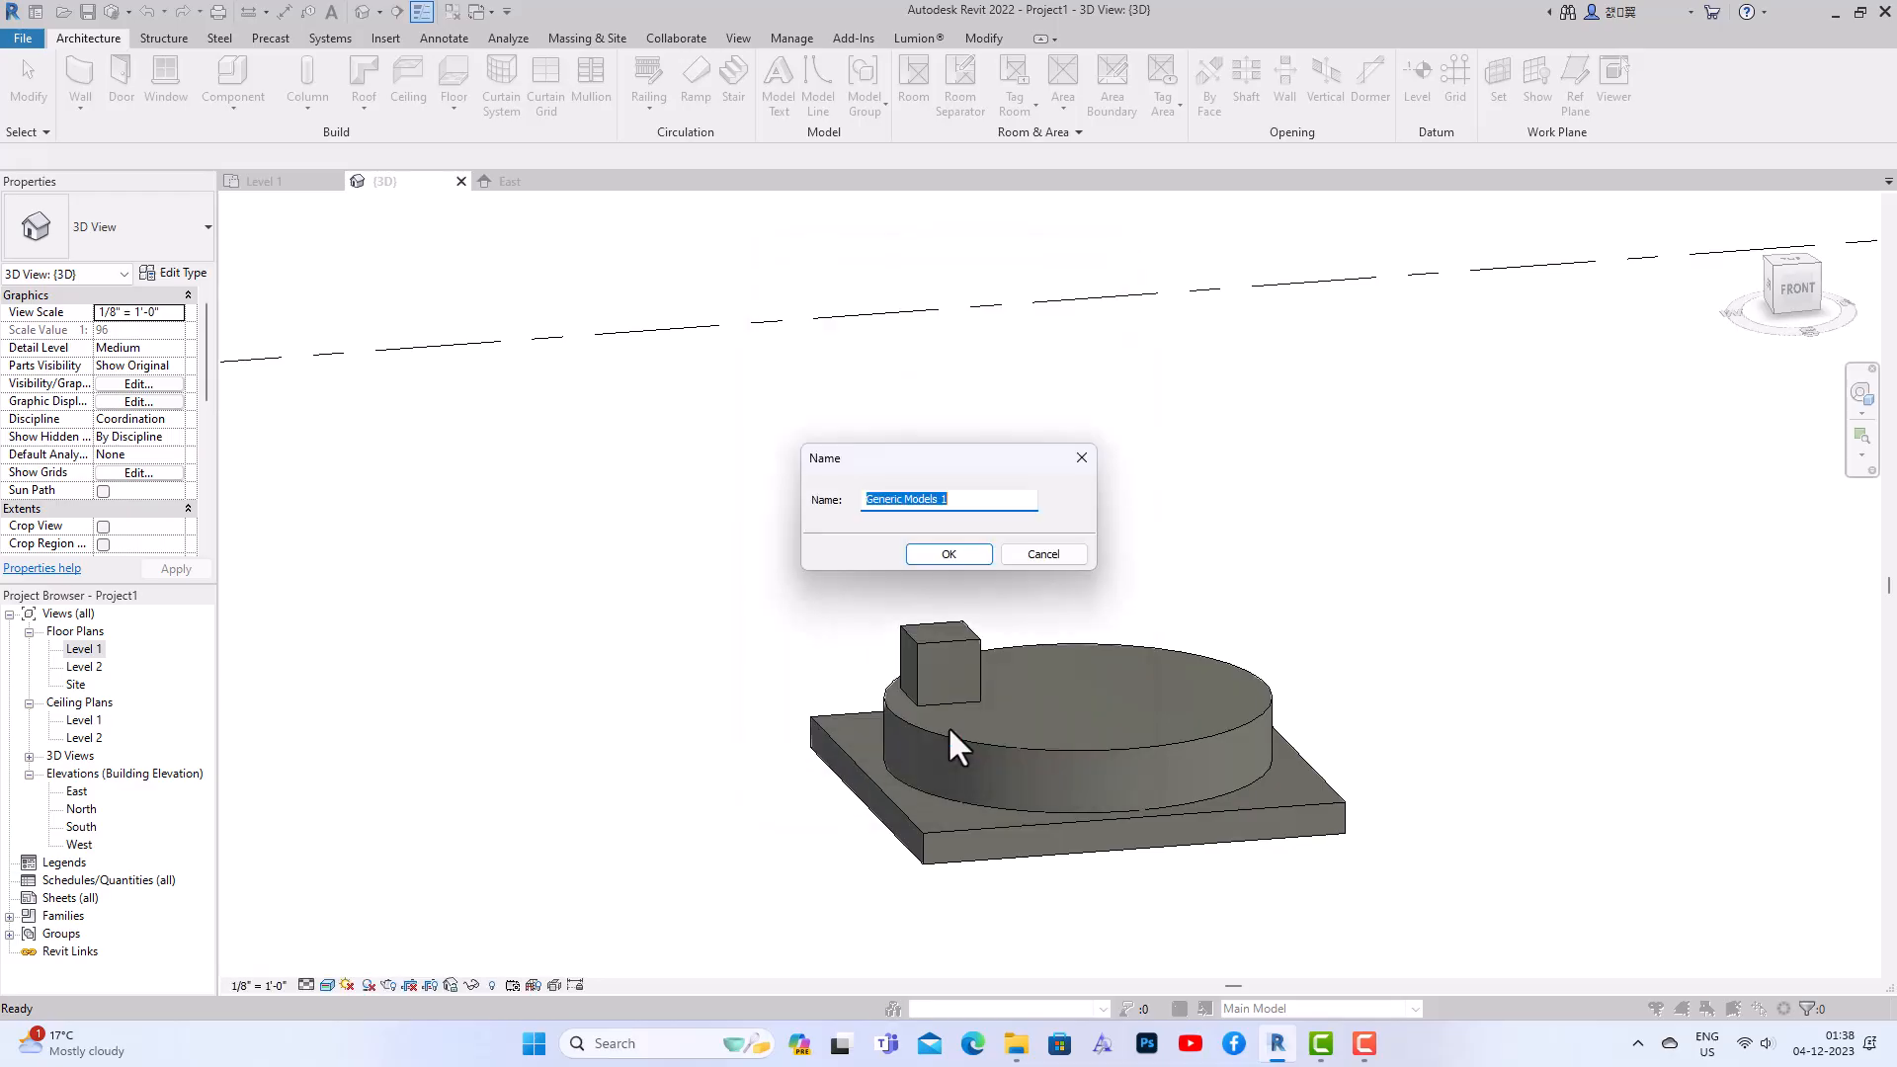
left_click(931, 555)
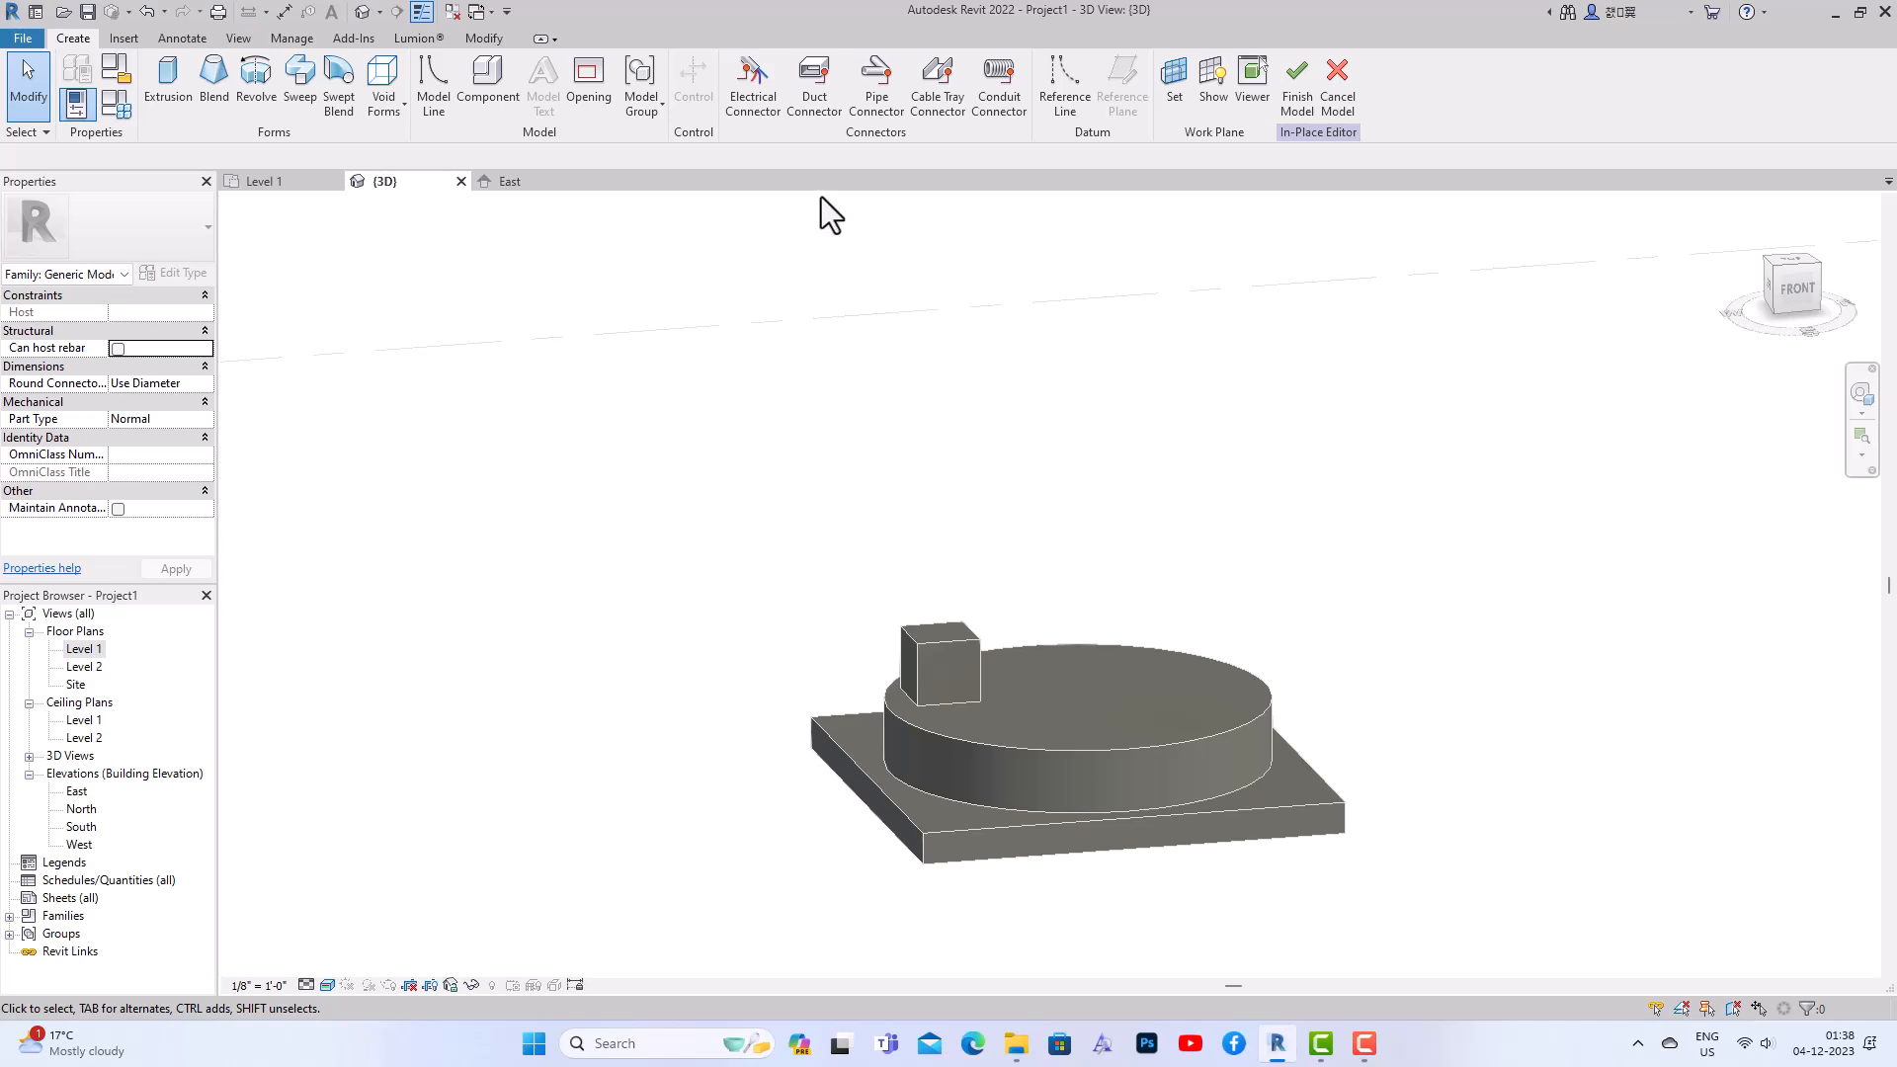
Start a Swept Blend and set its work plane by picking the front face of the small square block
left_click(337, 112)
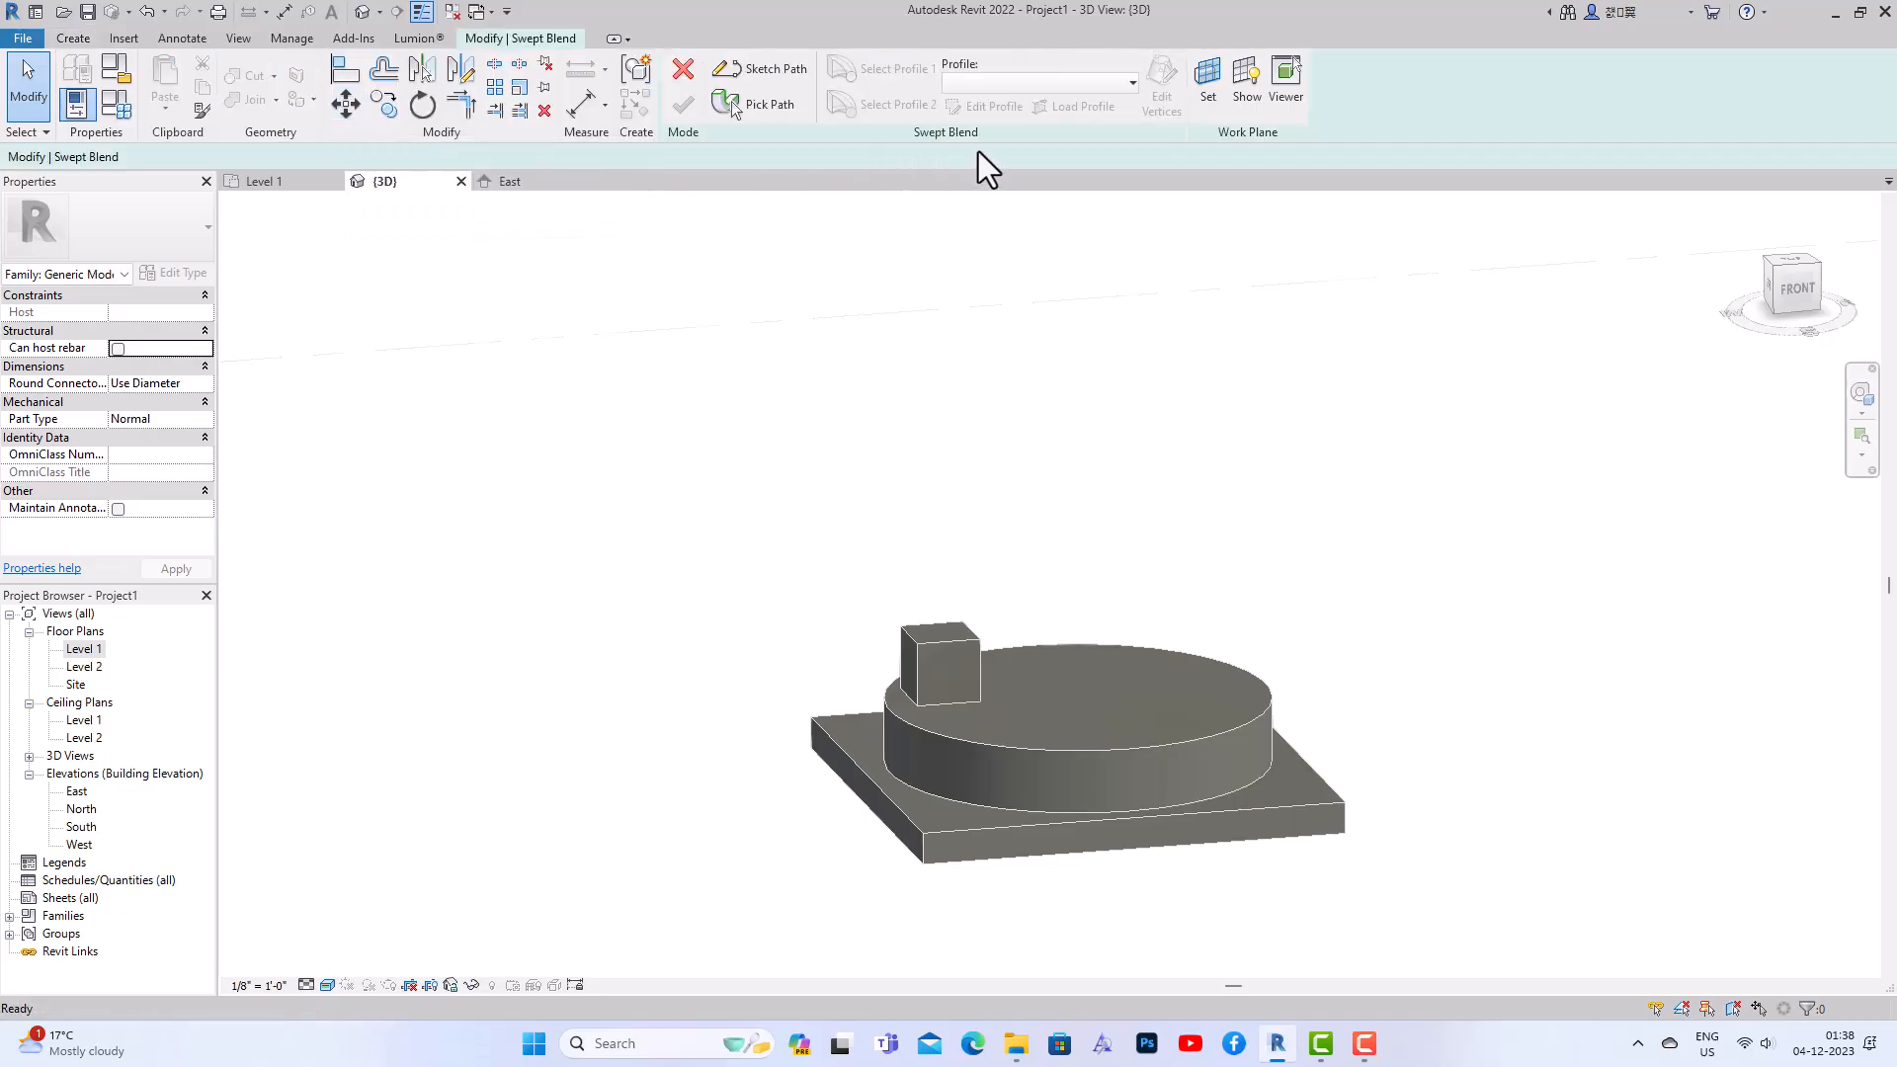
left_click(1208, 88)
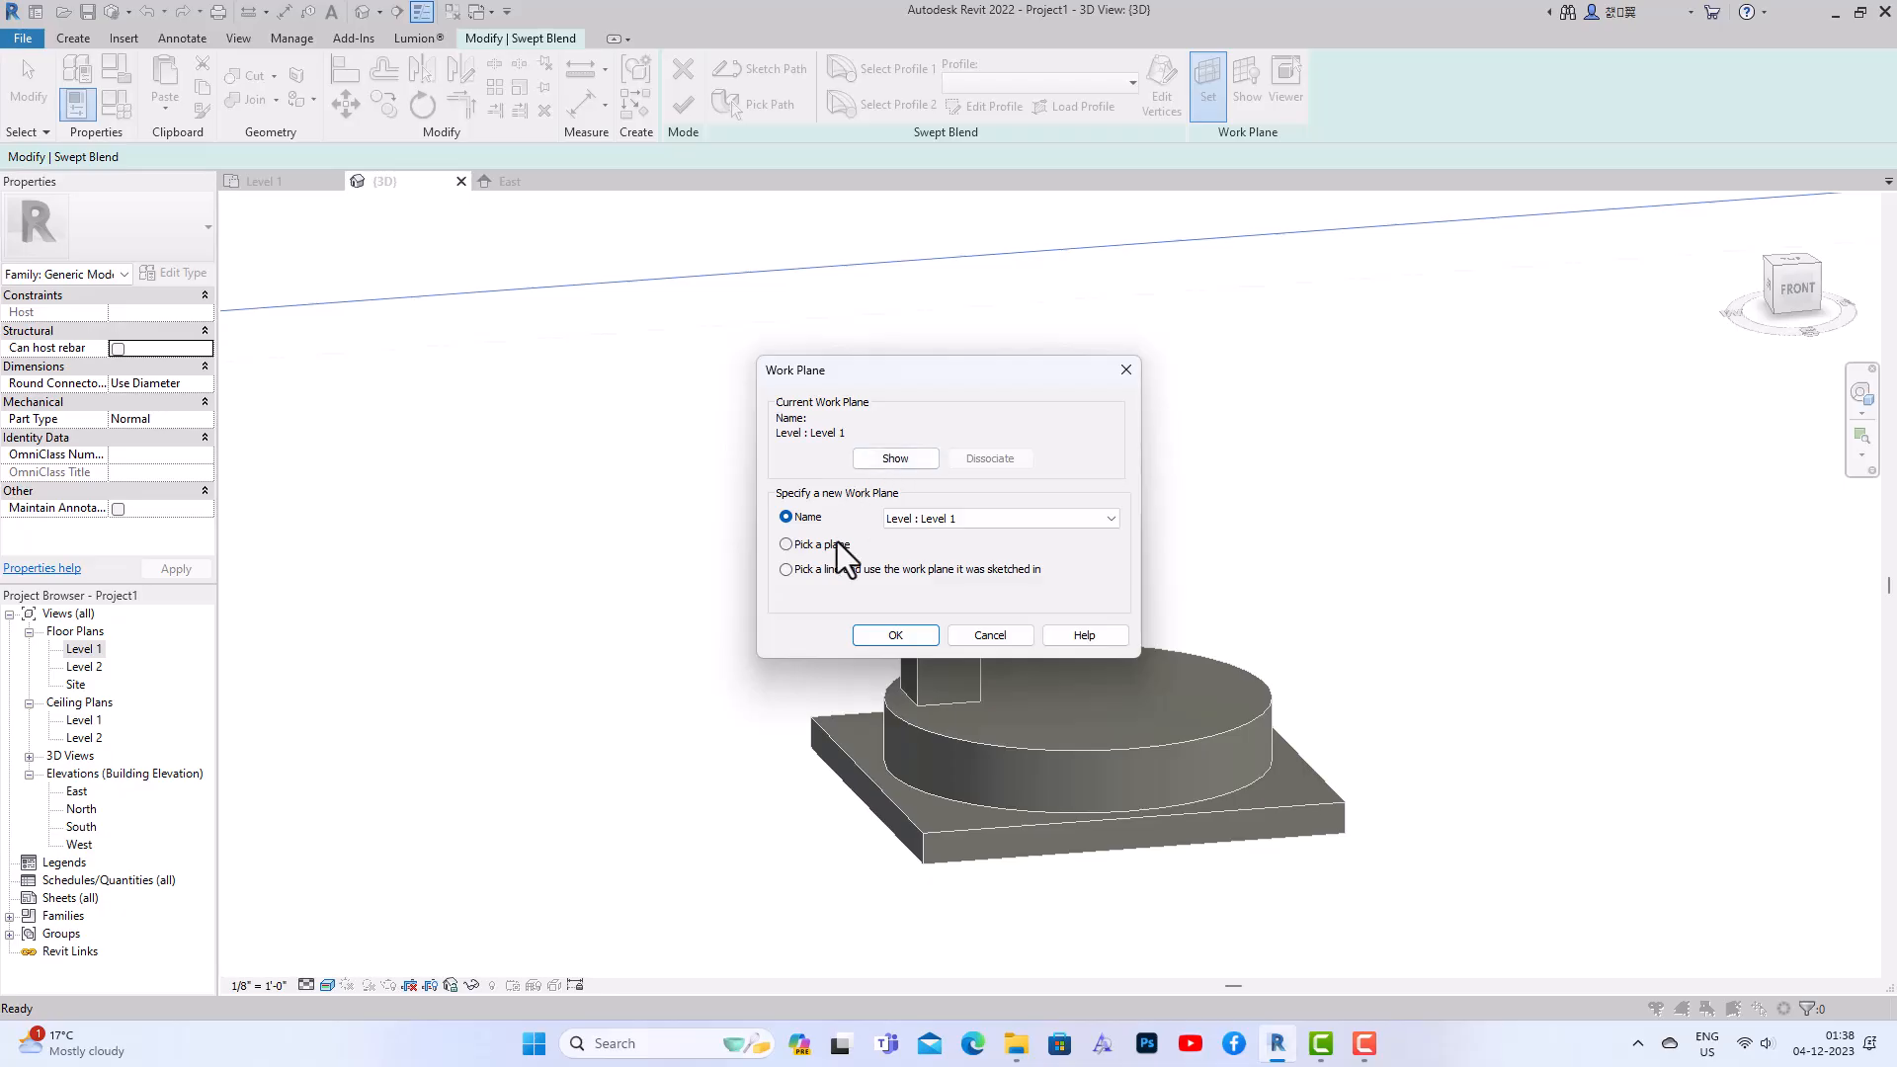
left_click(883, 635)
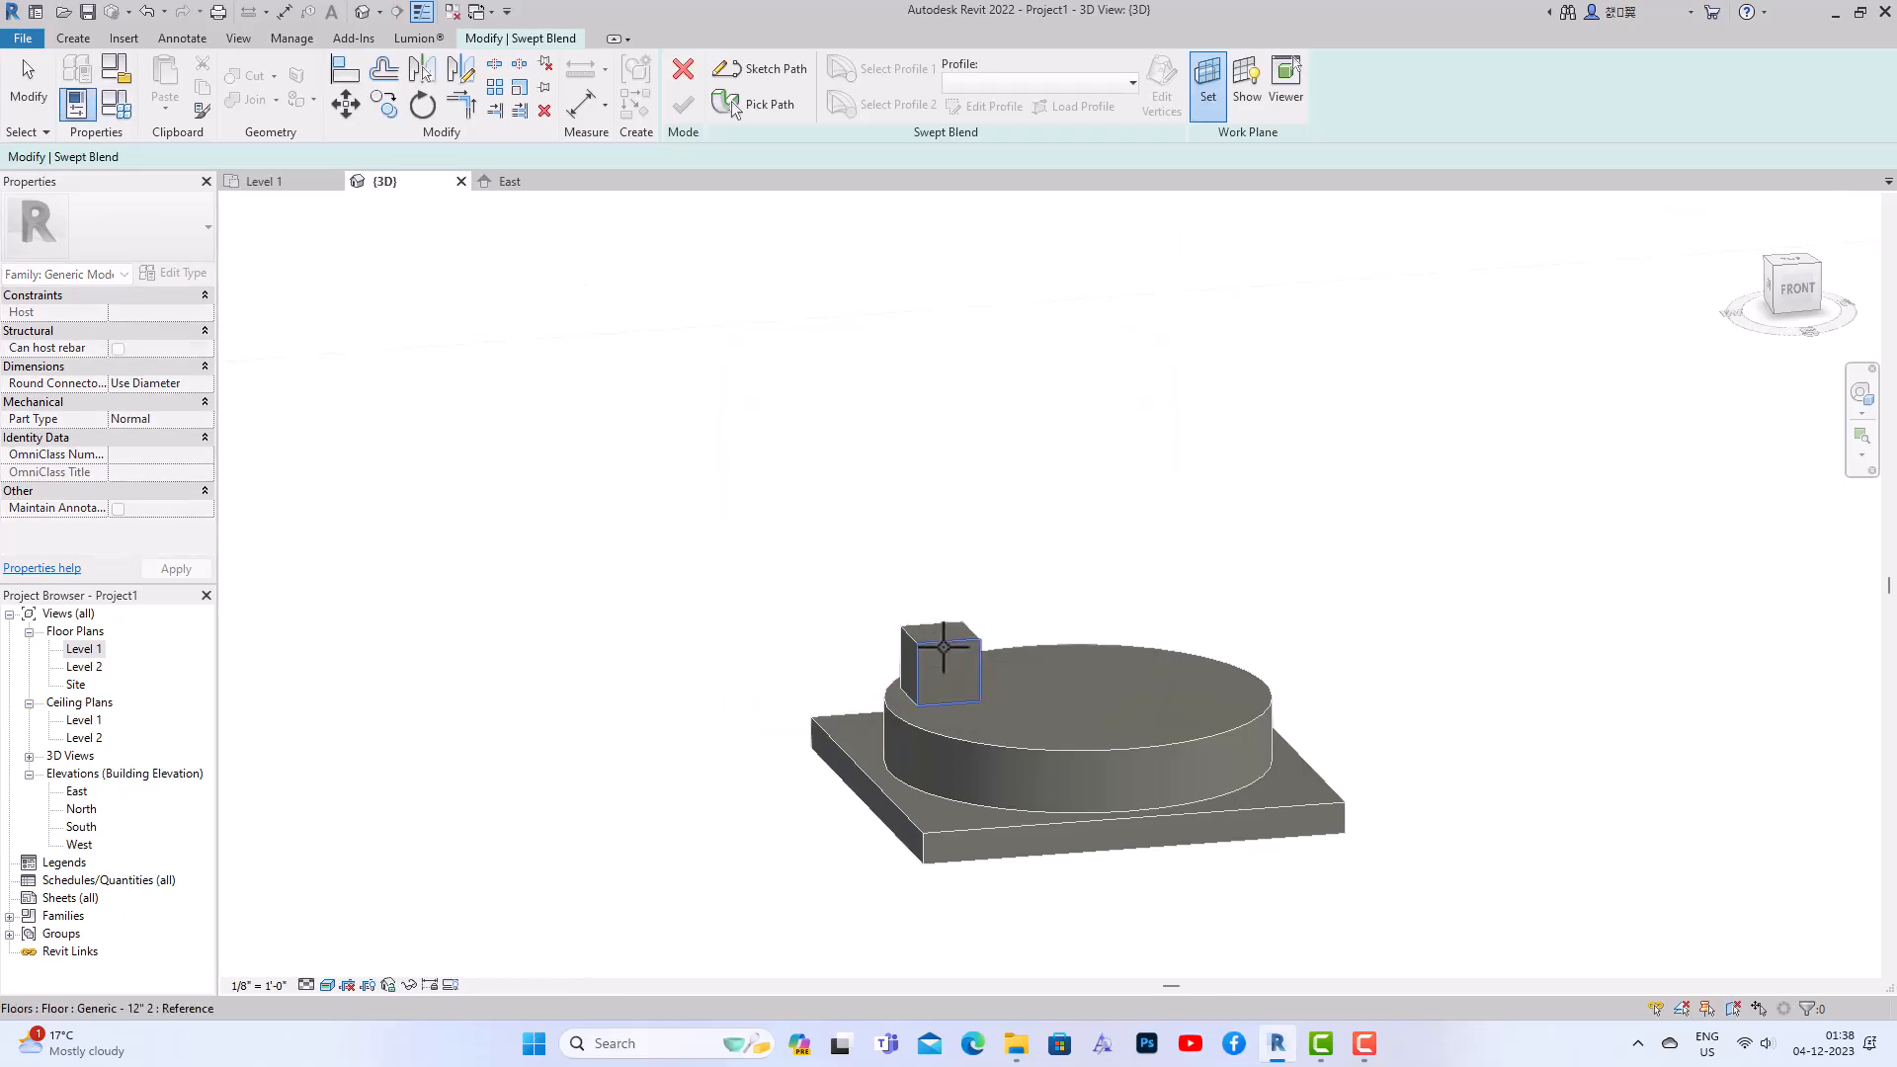
left_click(941, 645)
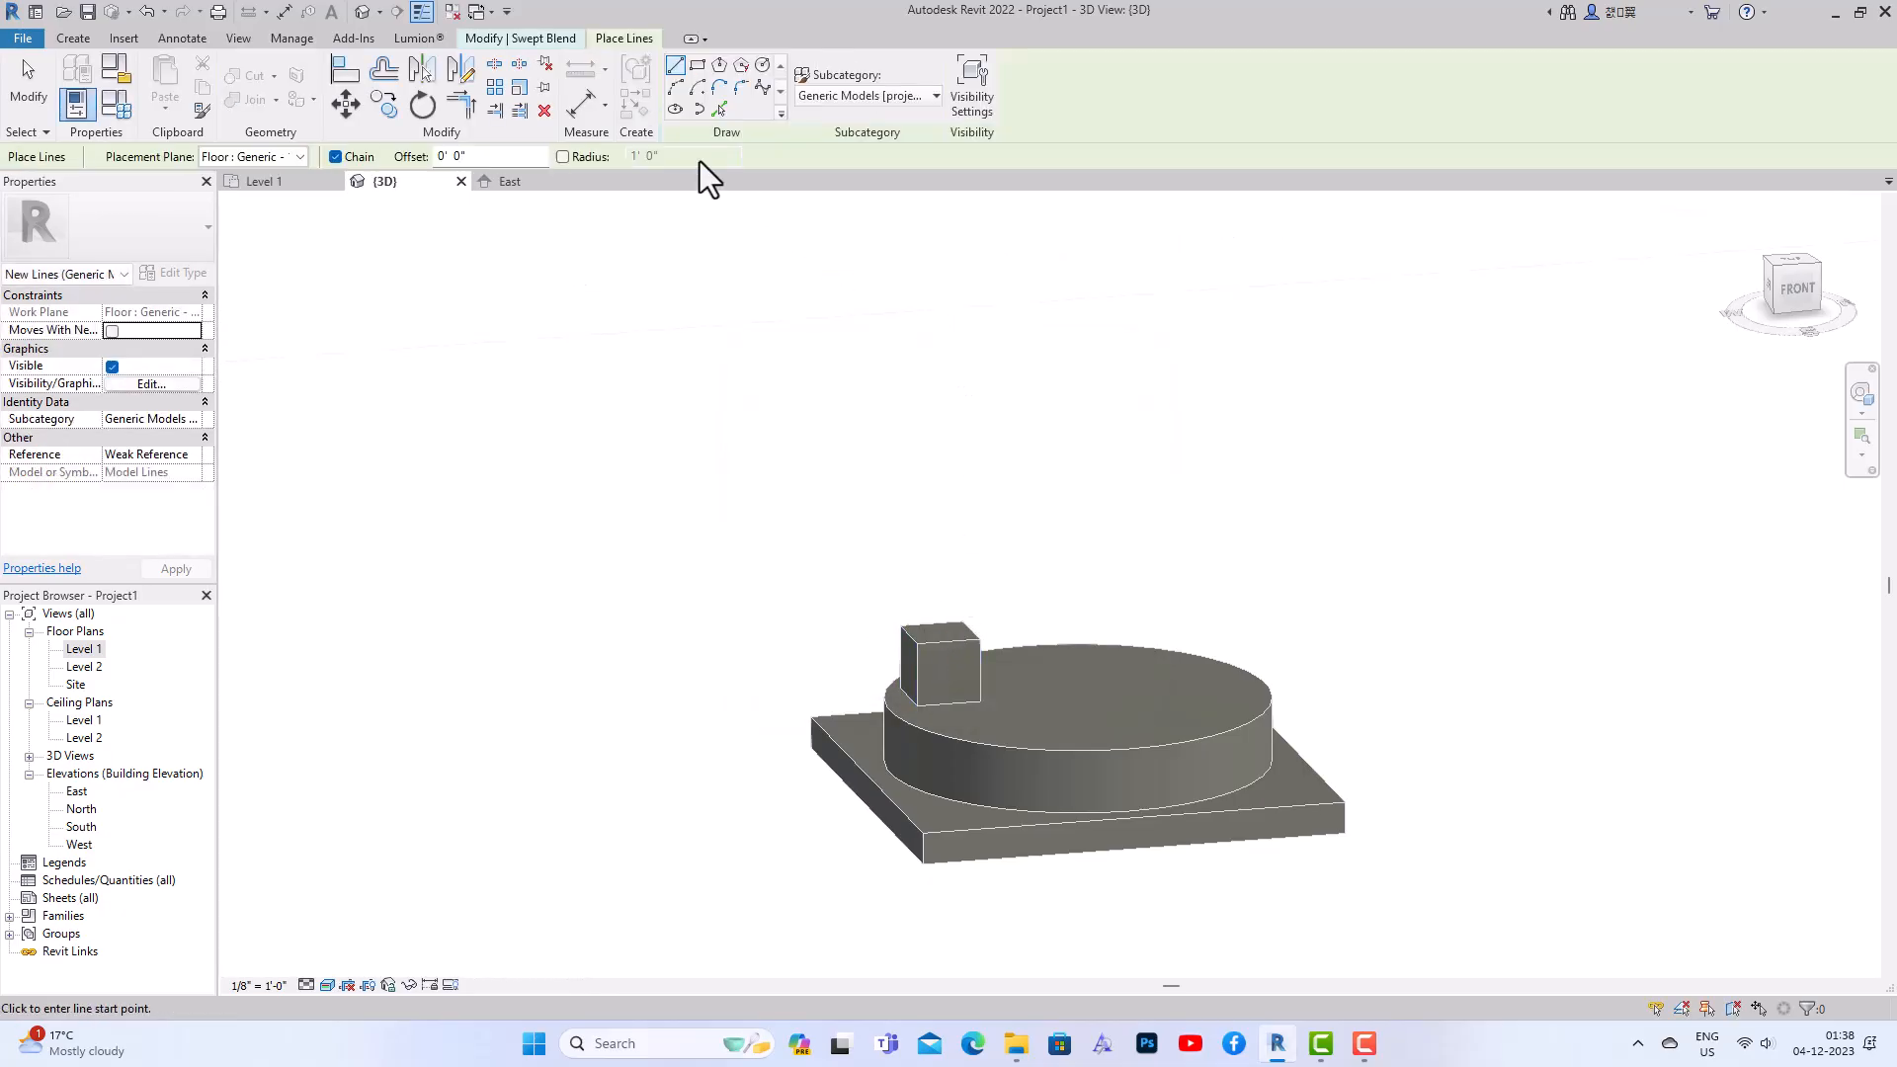
Draw a tall arc upward from the block's lower-left front corner, bowing outward to the left
left_click(676, 87)
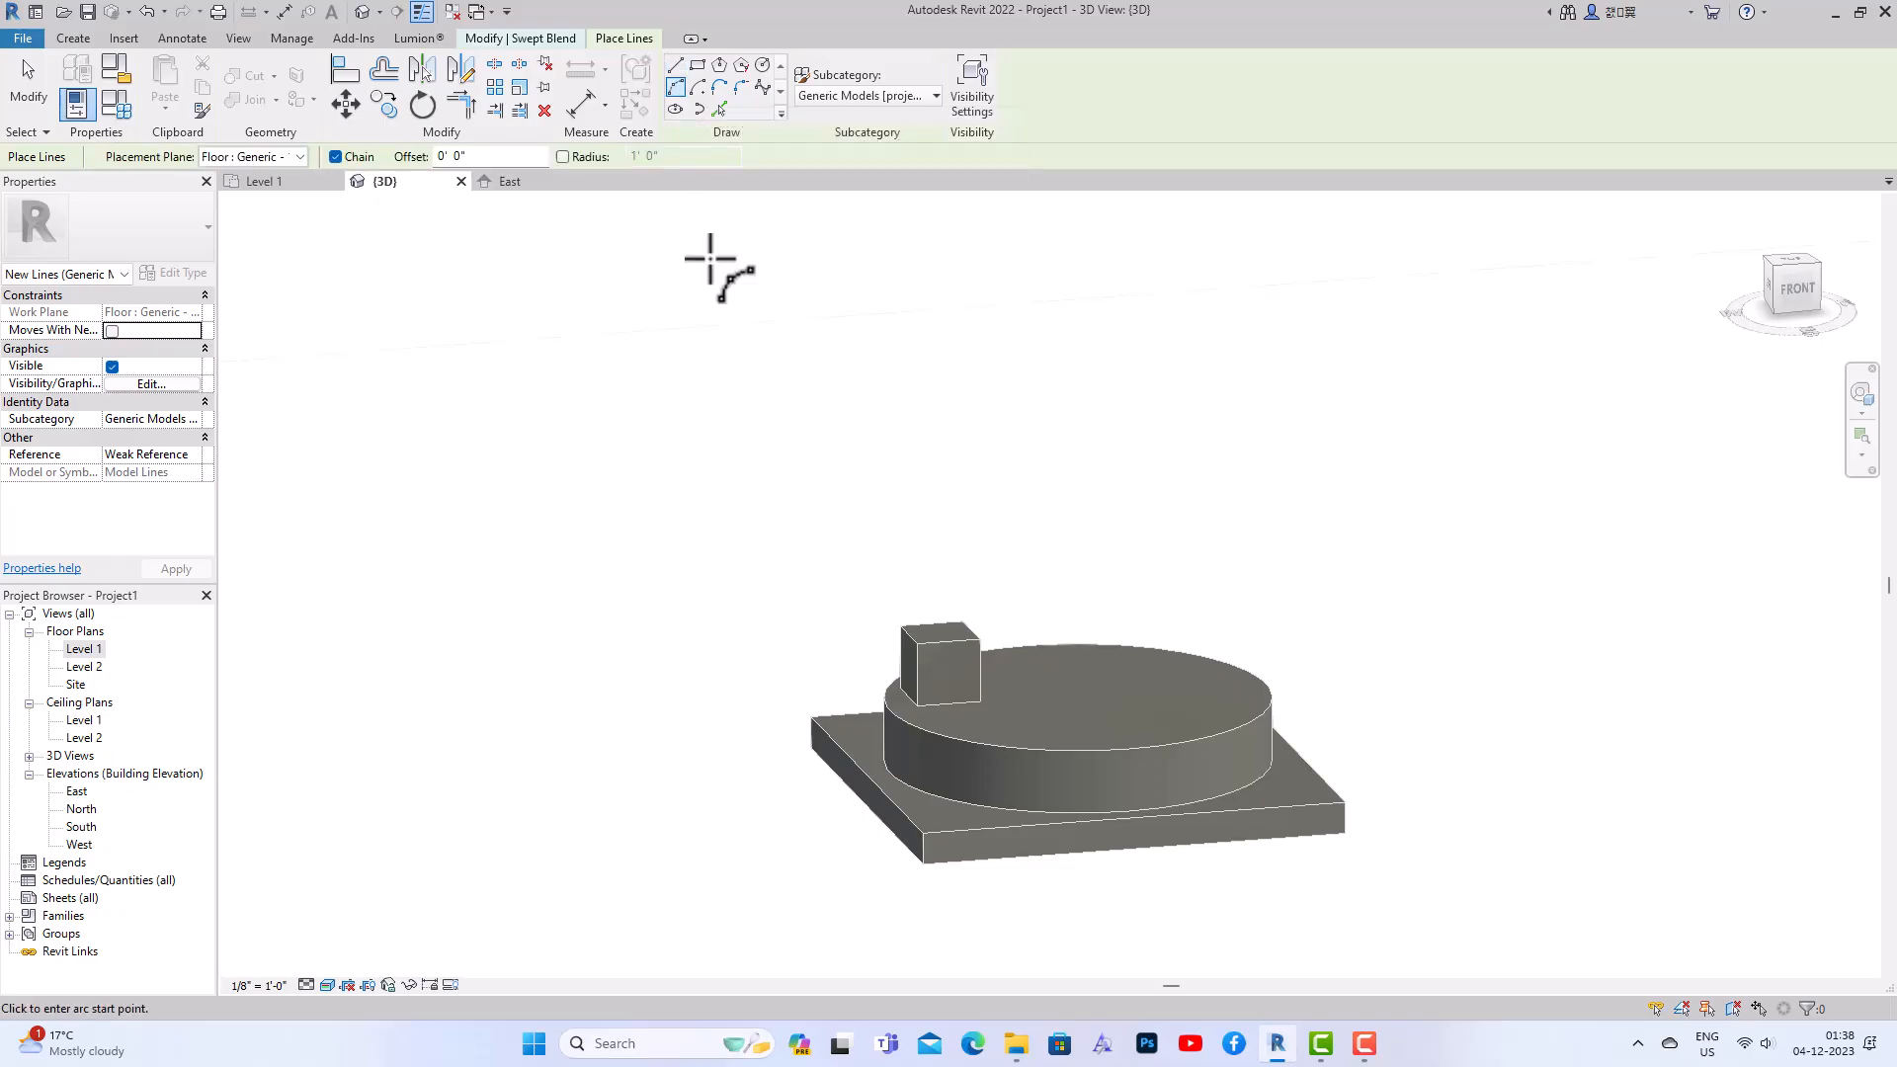
left_click(918, 703)
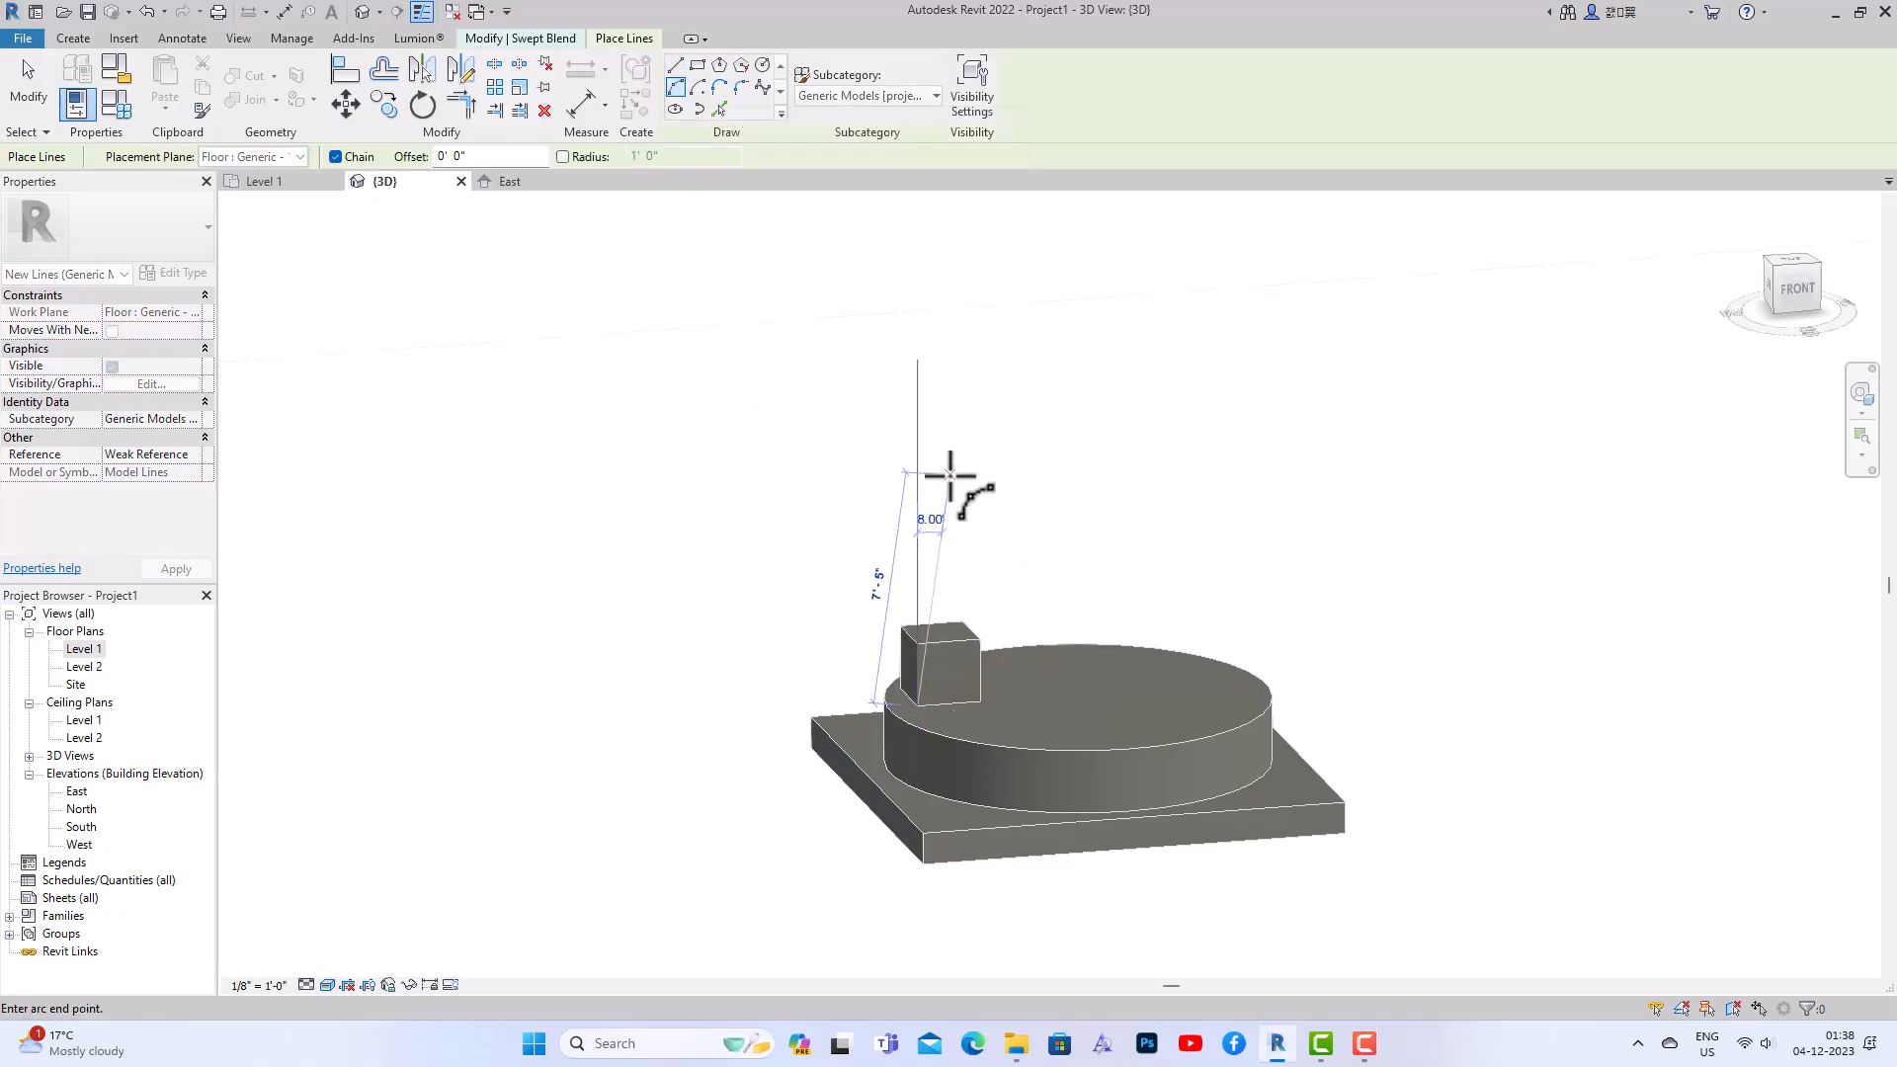
left_click(918, 377)
left_click(895, 433)
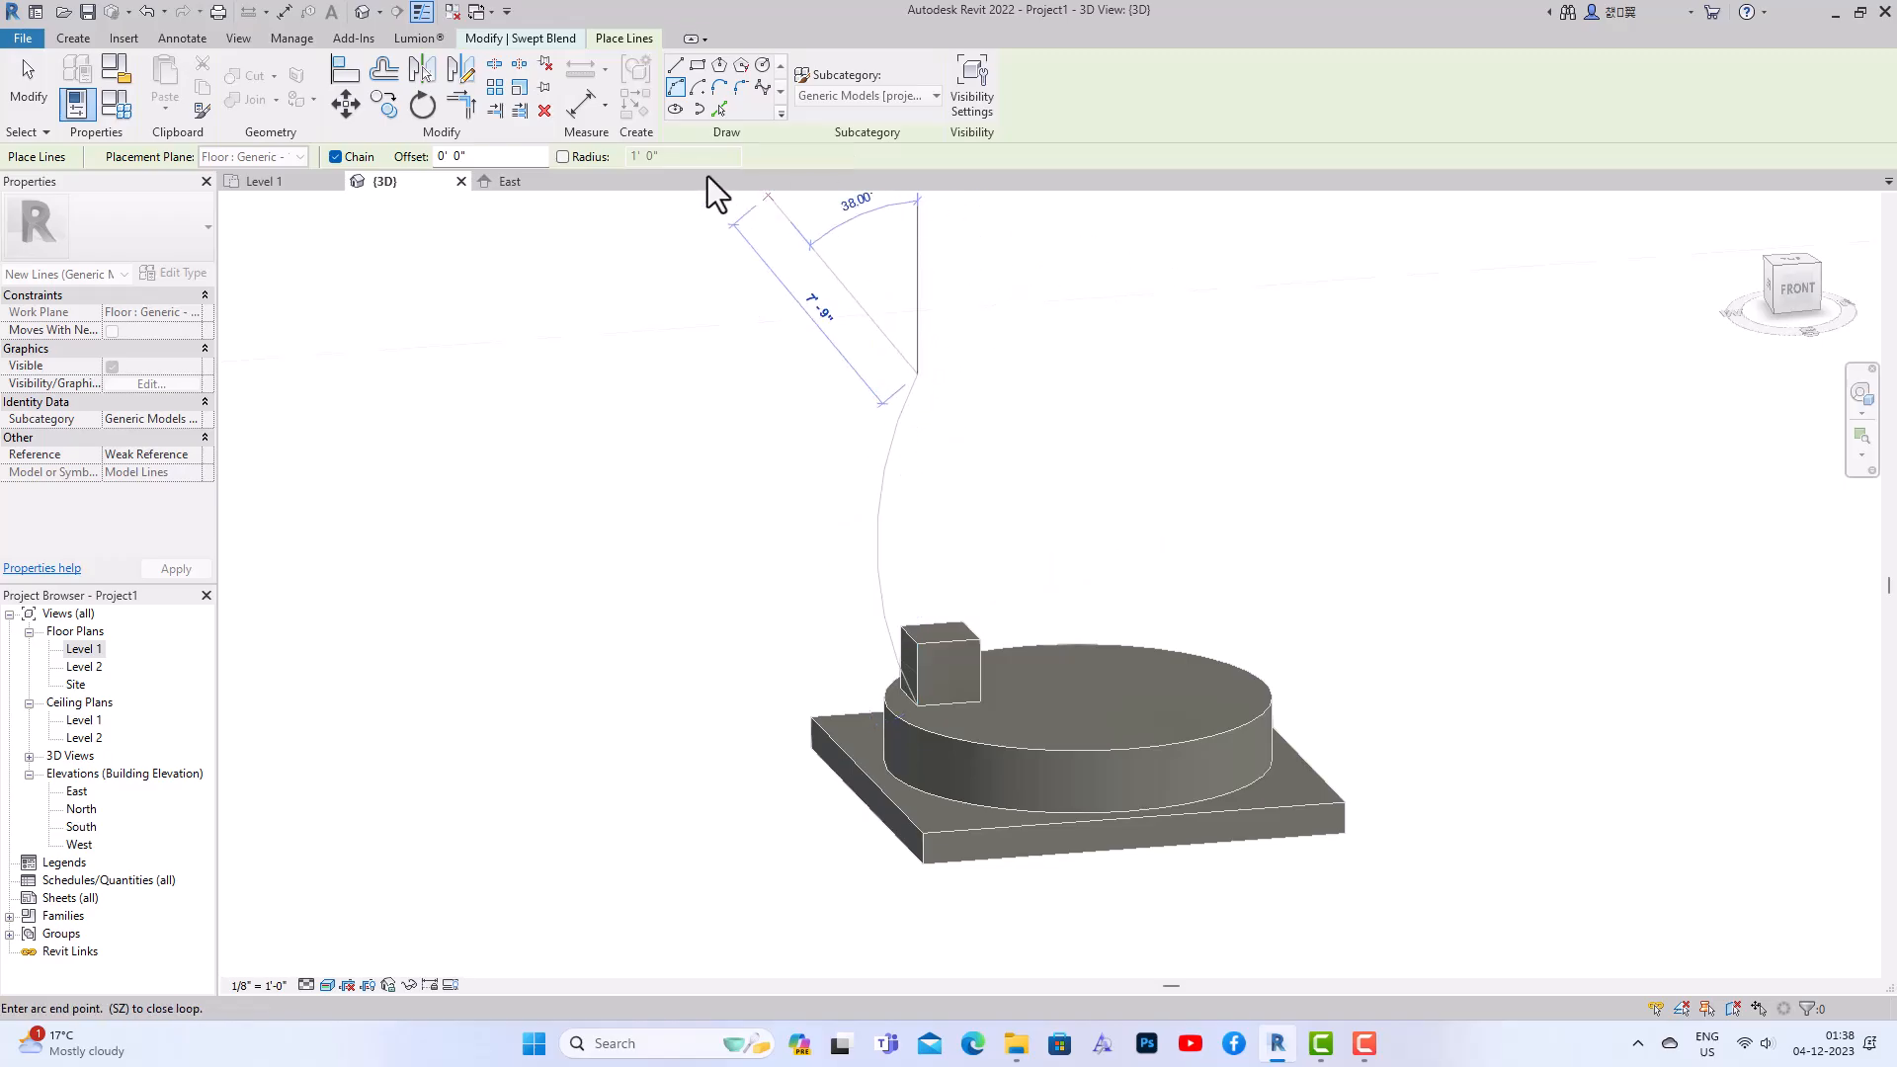
key("Escape")
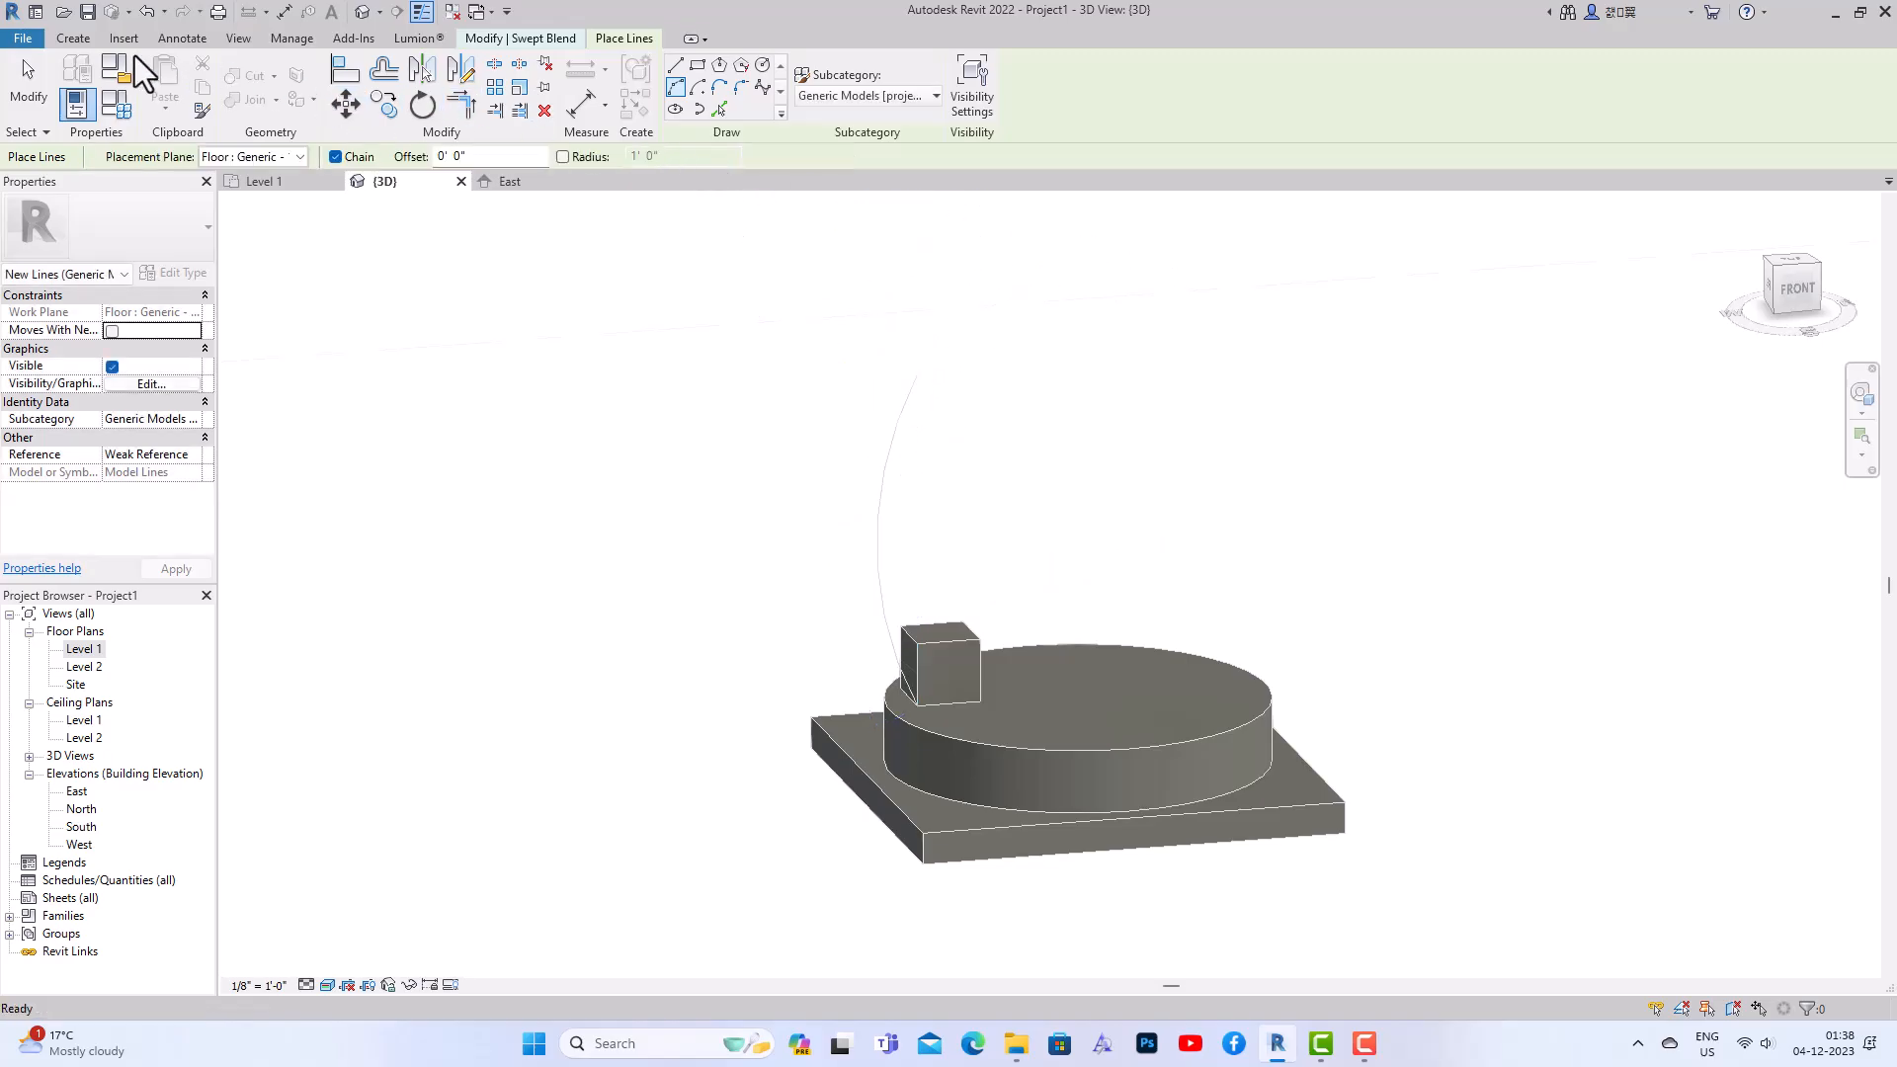
key("Escape")
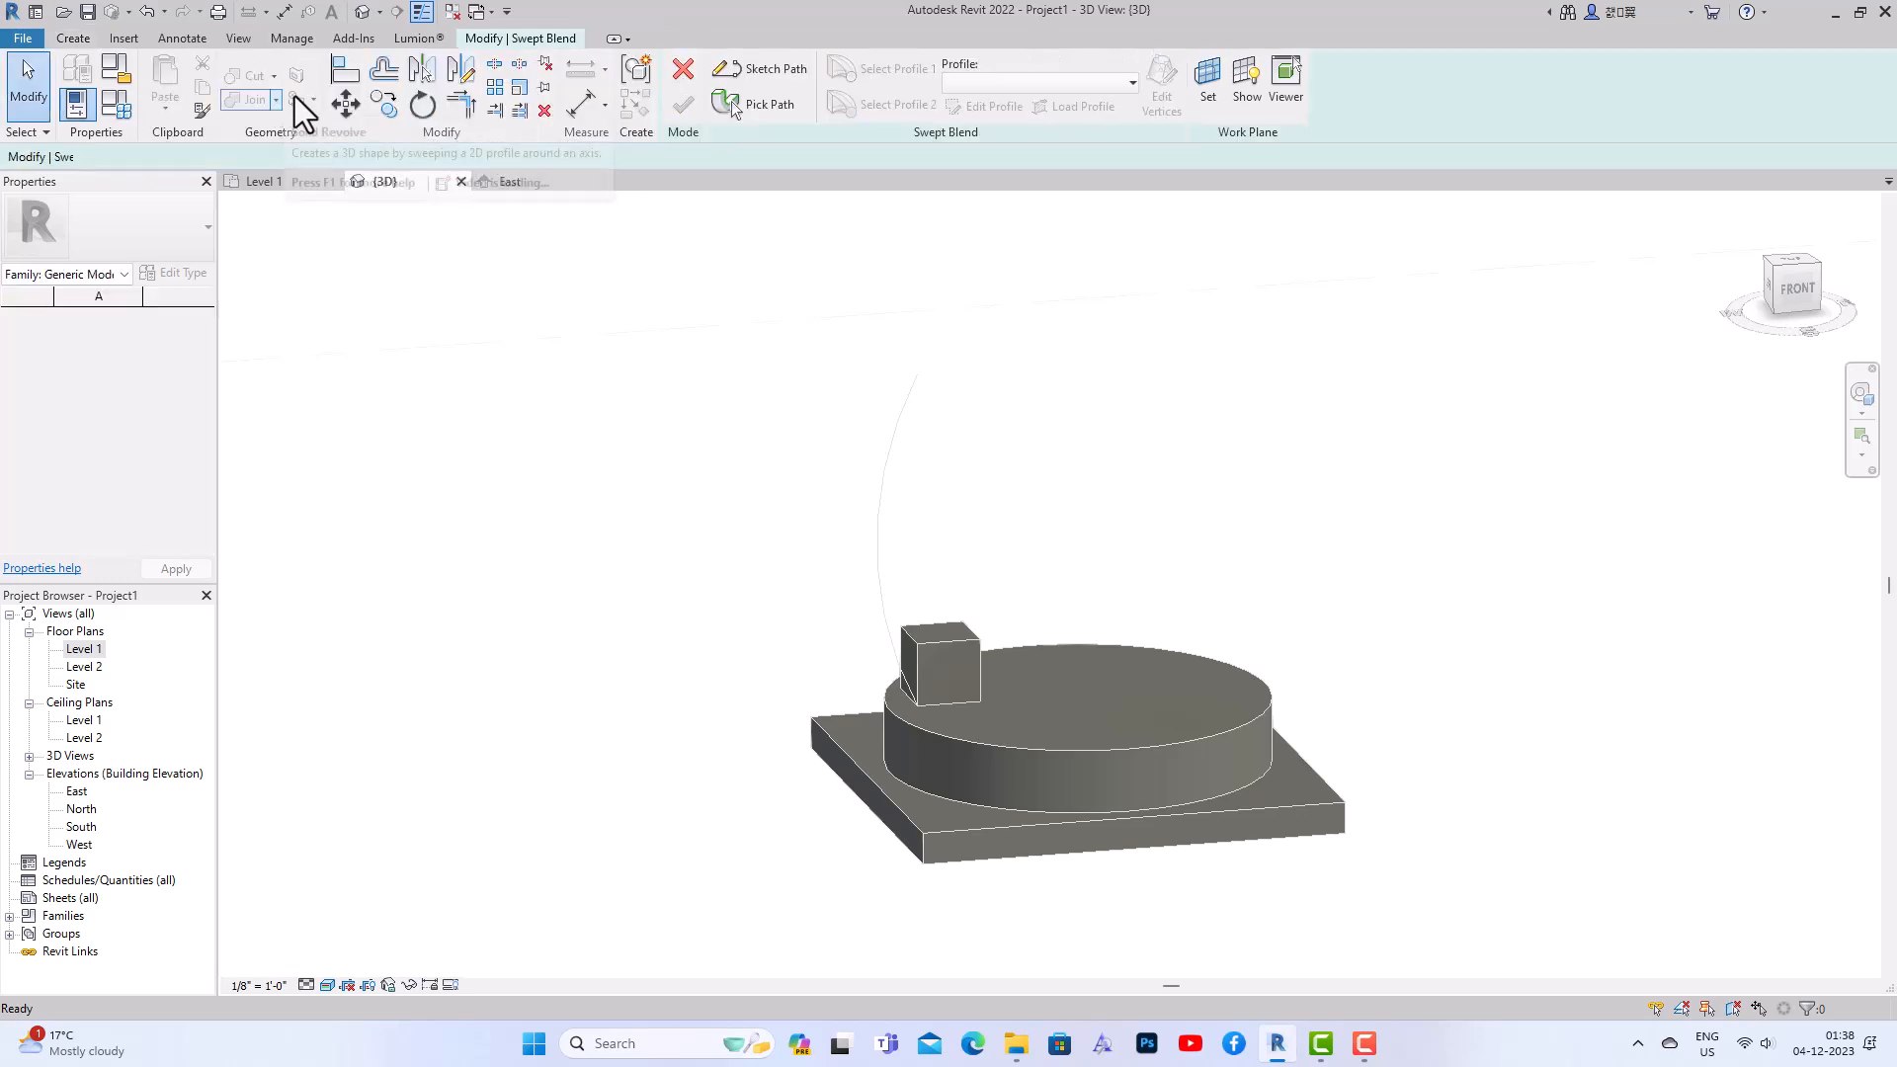
Pick the drawn arc as the swept blend's path and finish the path
left_click(770, 114)
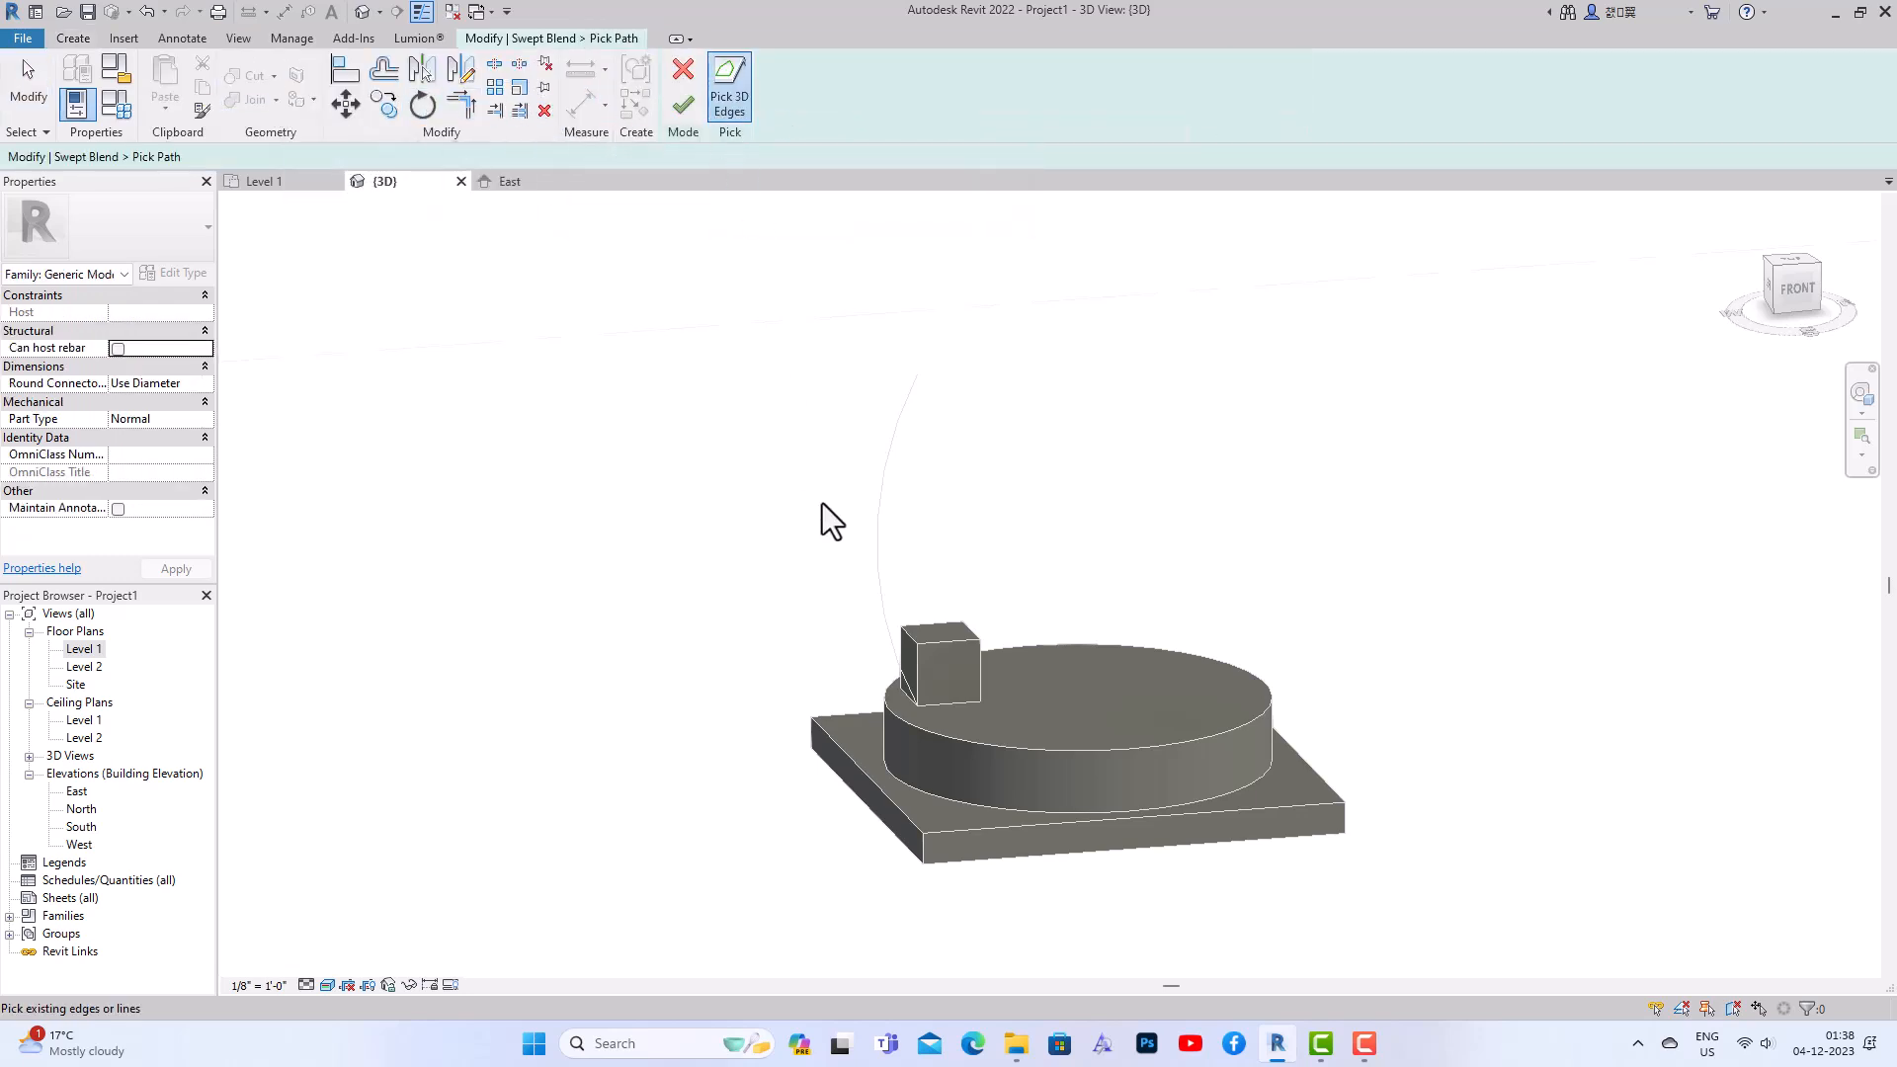
left_click(881, 522)
scroll(917, 721, "up", 2)
left_click(683, 105)
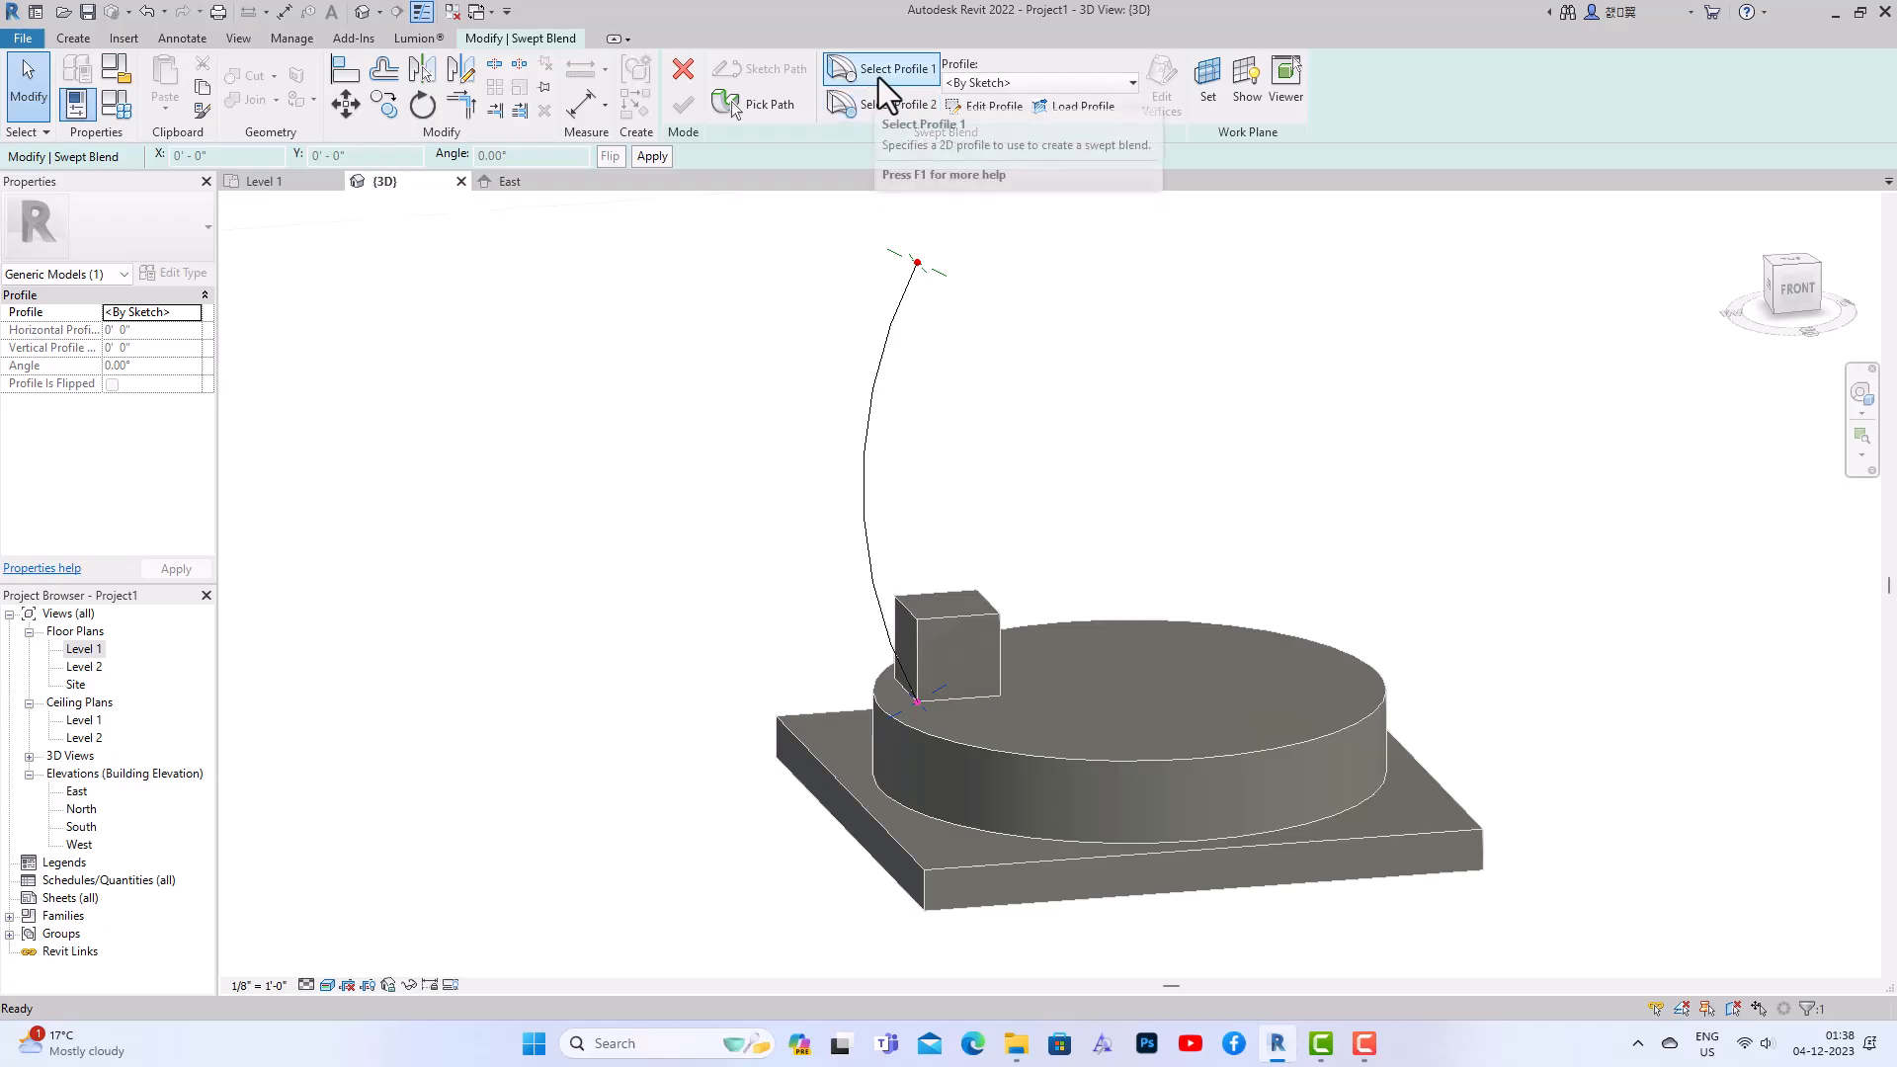
Sketch a circle centred on the path's lower endpoint as profile 1 and finish the profile
left_click(987, 109)
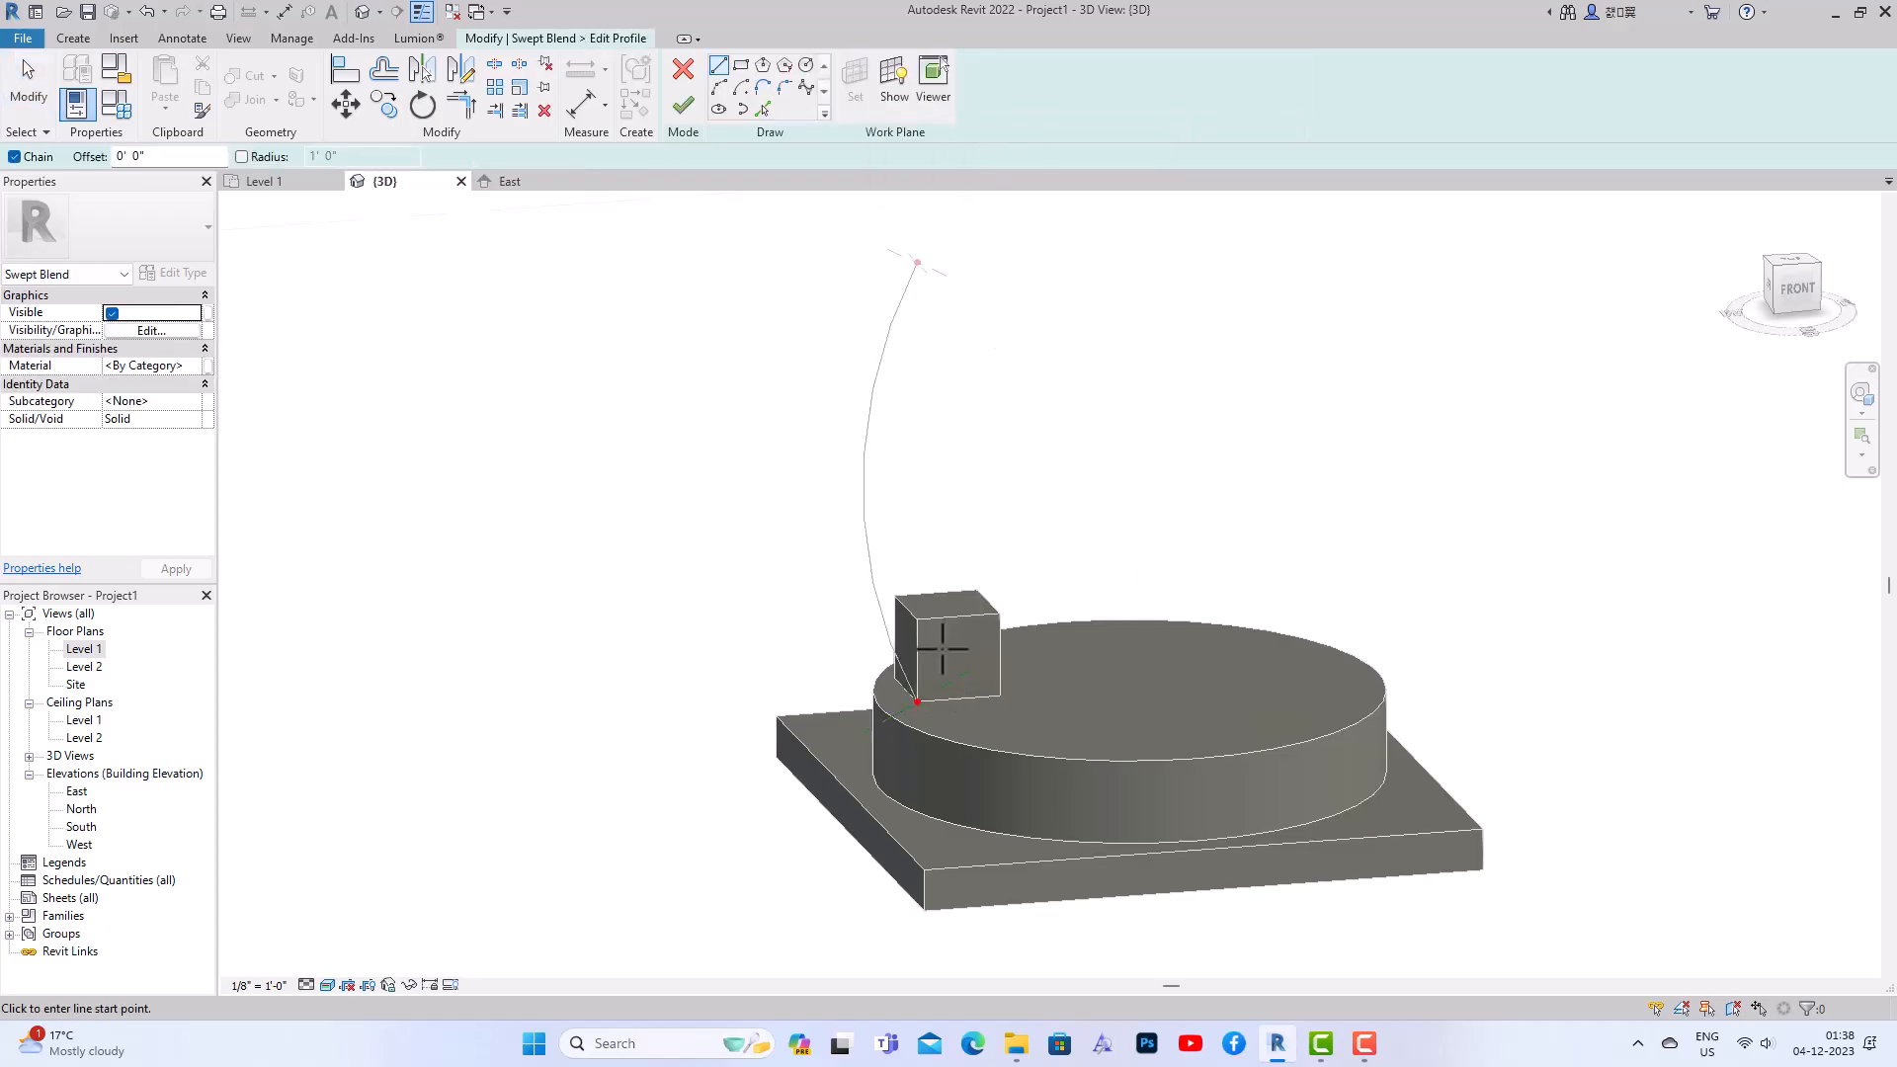
scroll(903, 696, "up", 3)
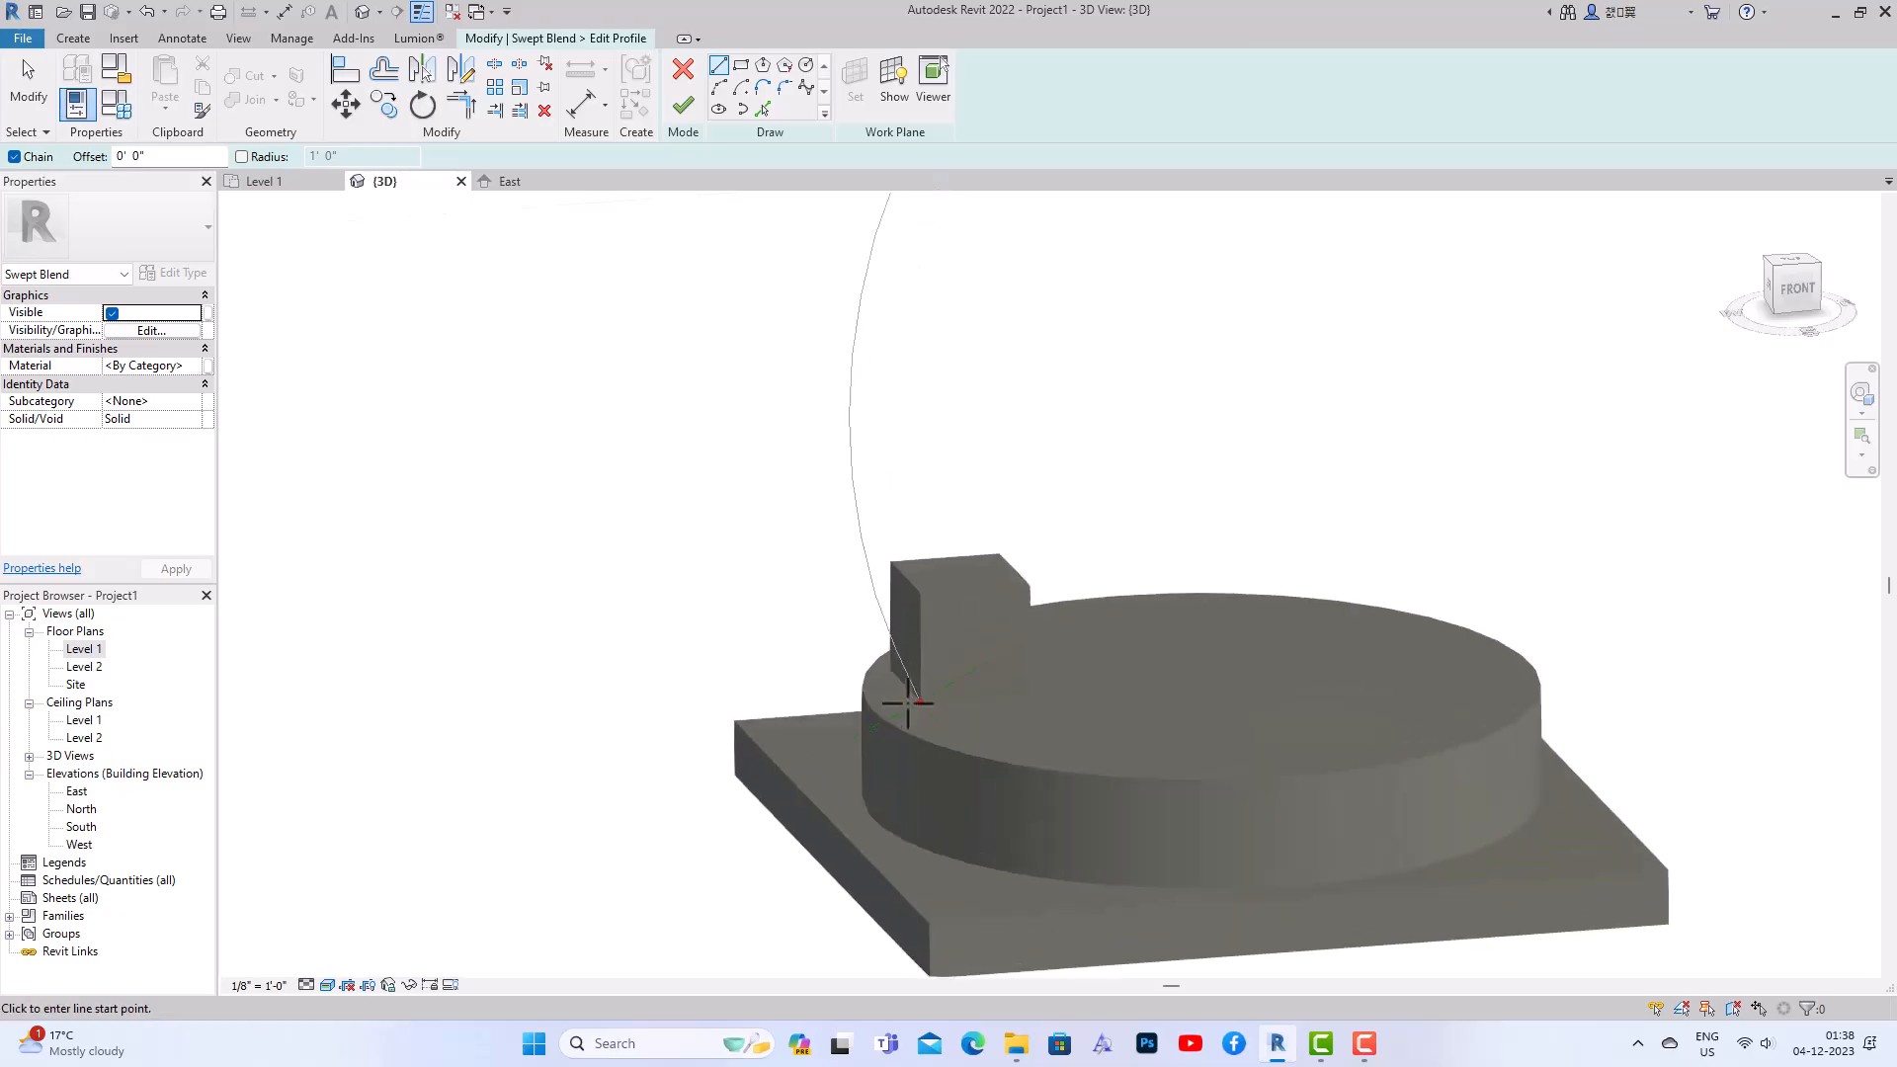
left_click(807, 65)
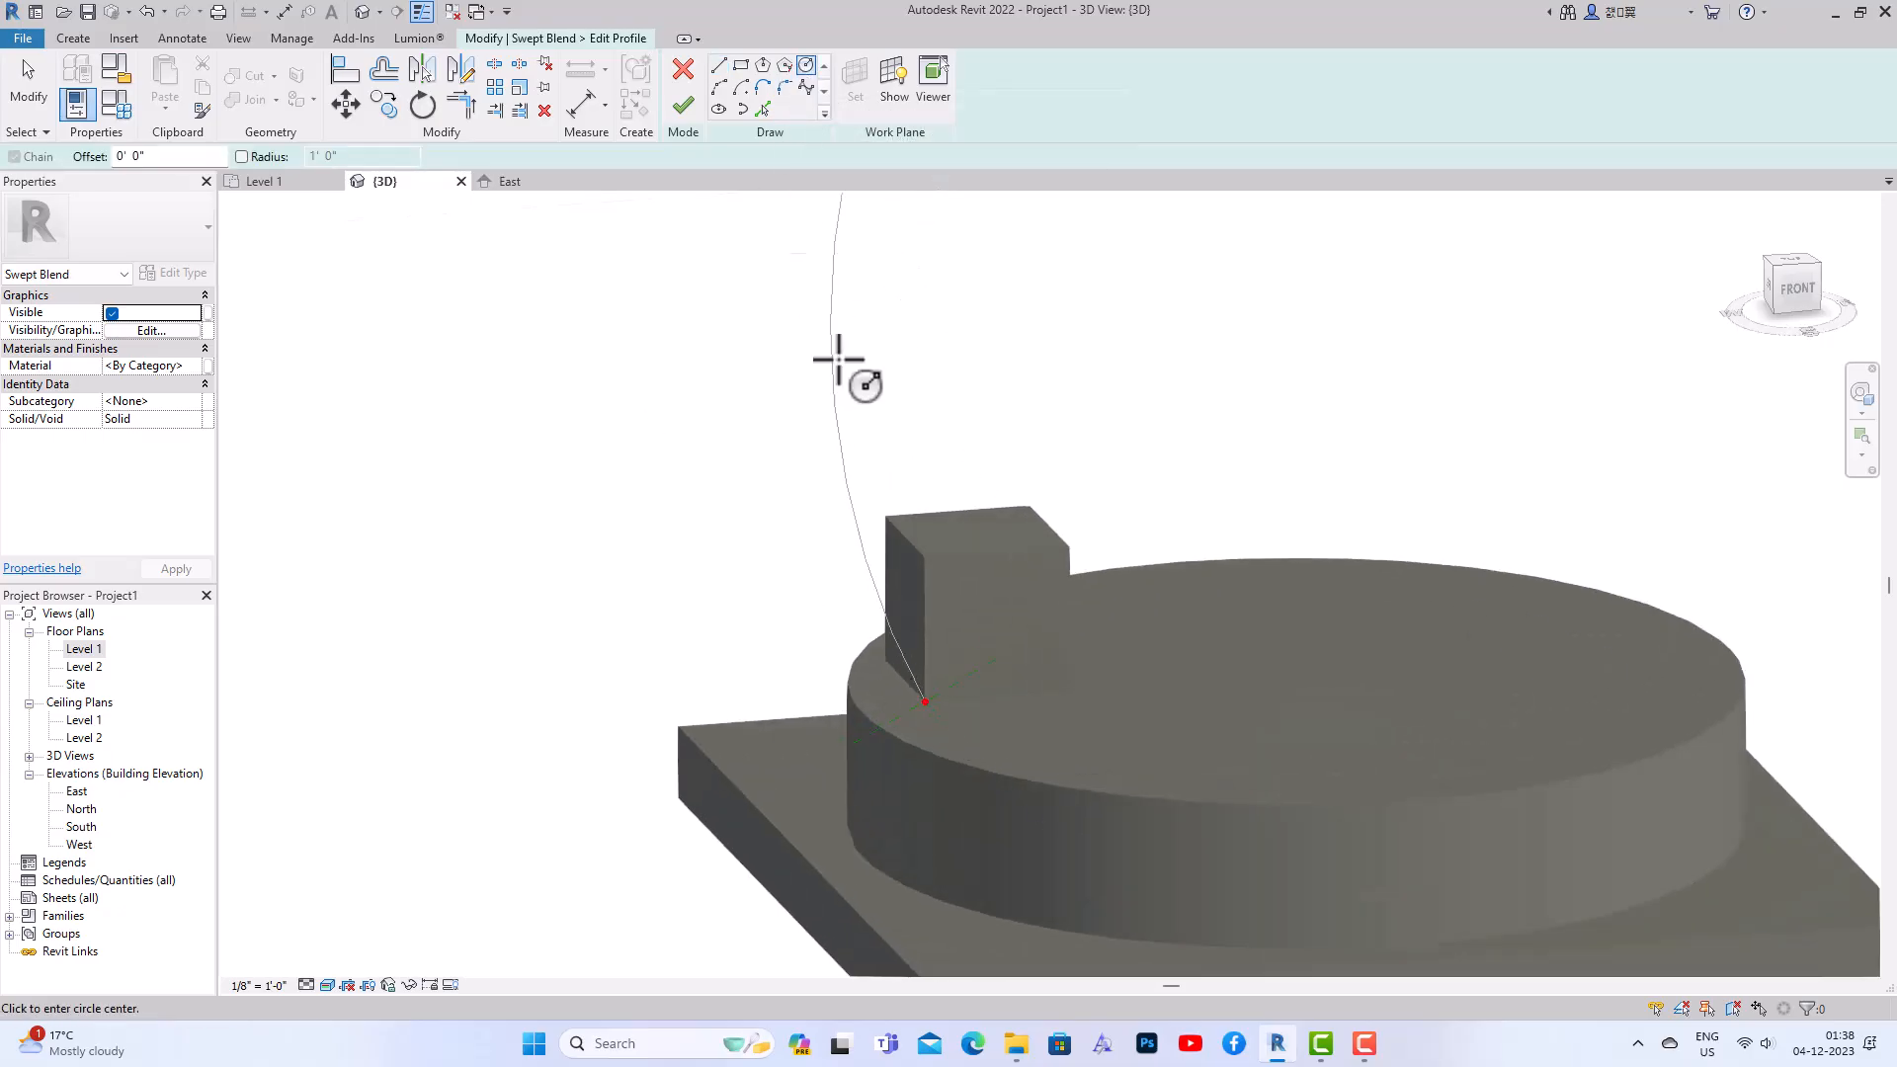
left_click(924, 702)
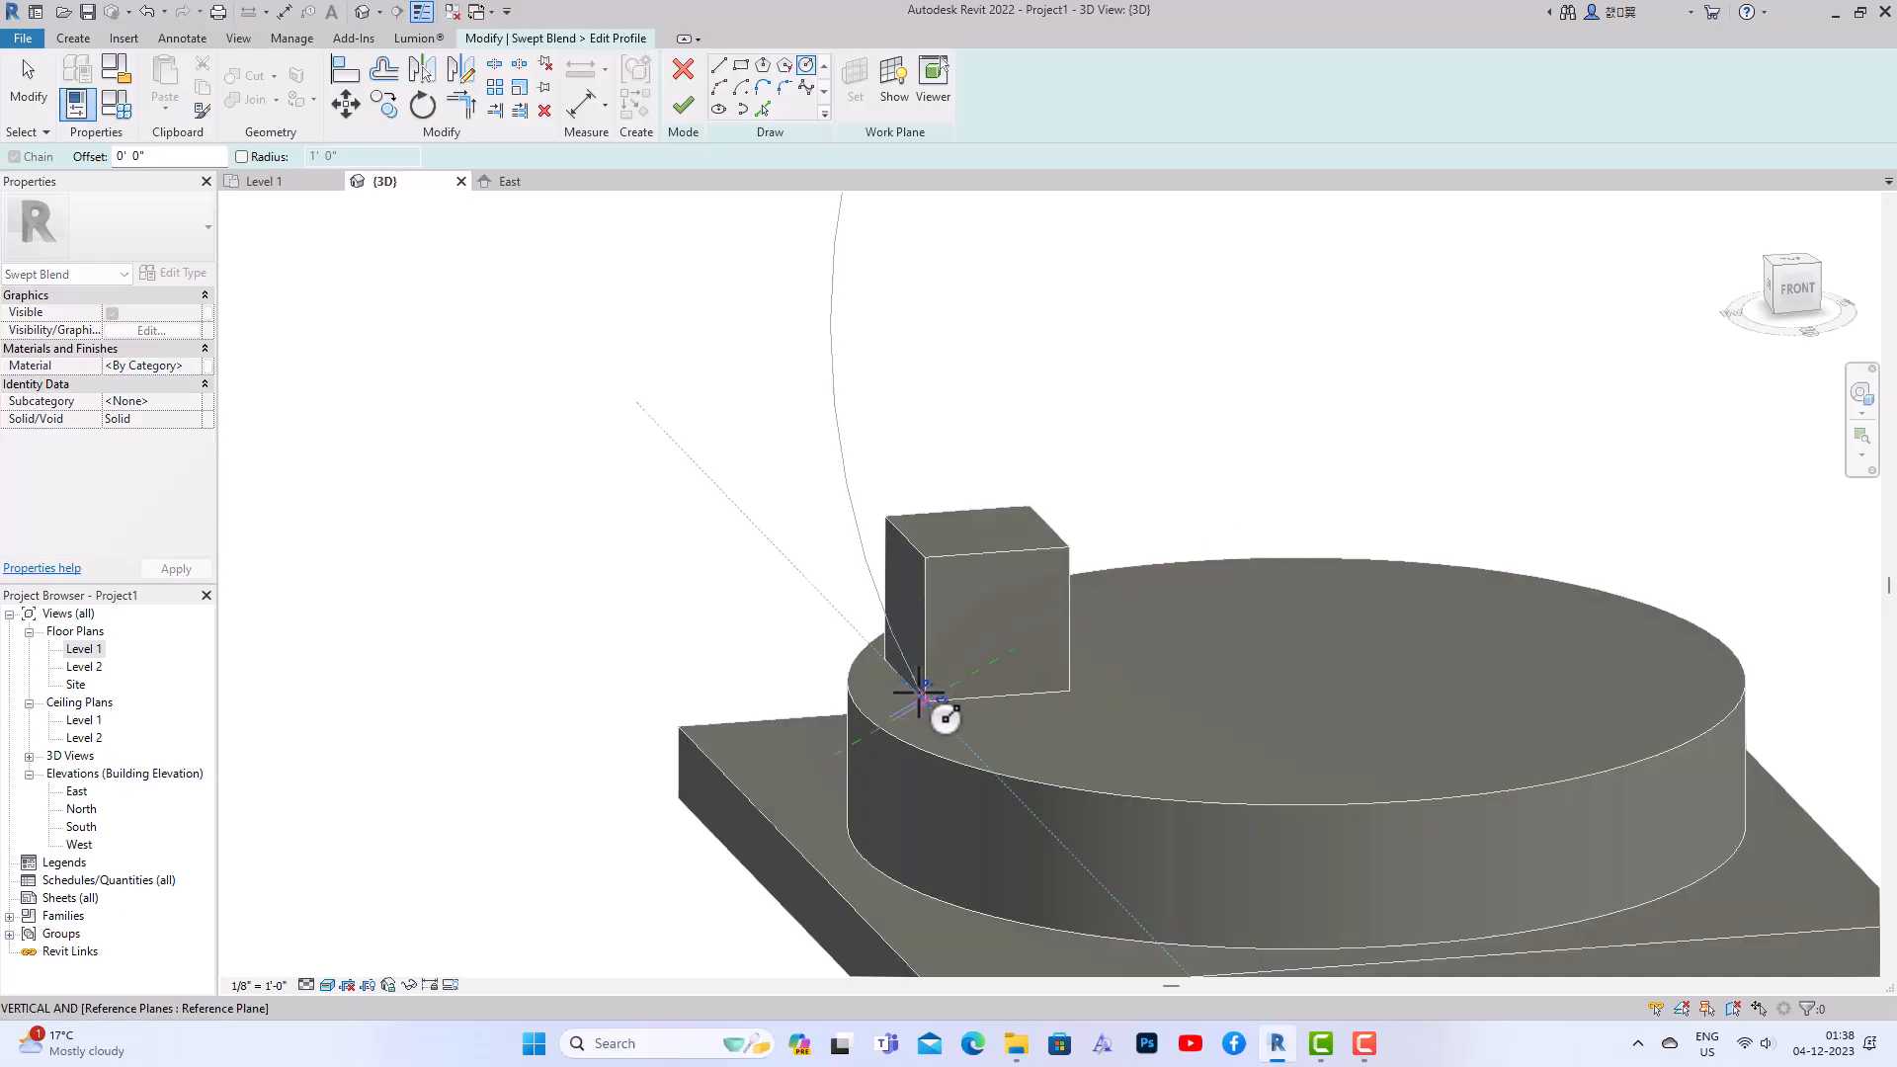
scroll(922, 697, "up", 4)
scroll(918, 688, "up", 3)
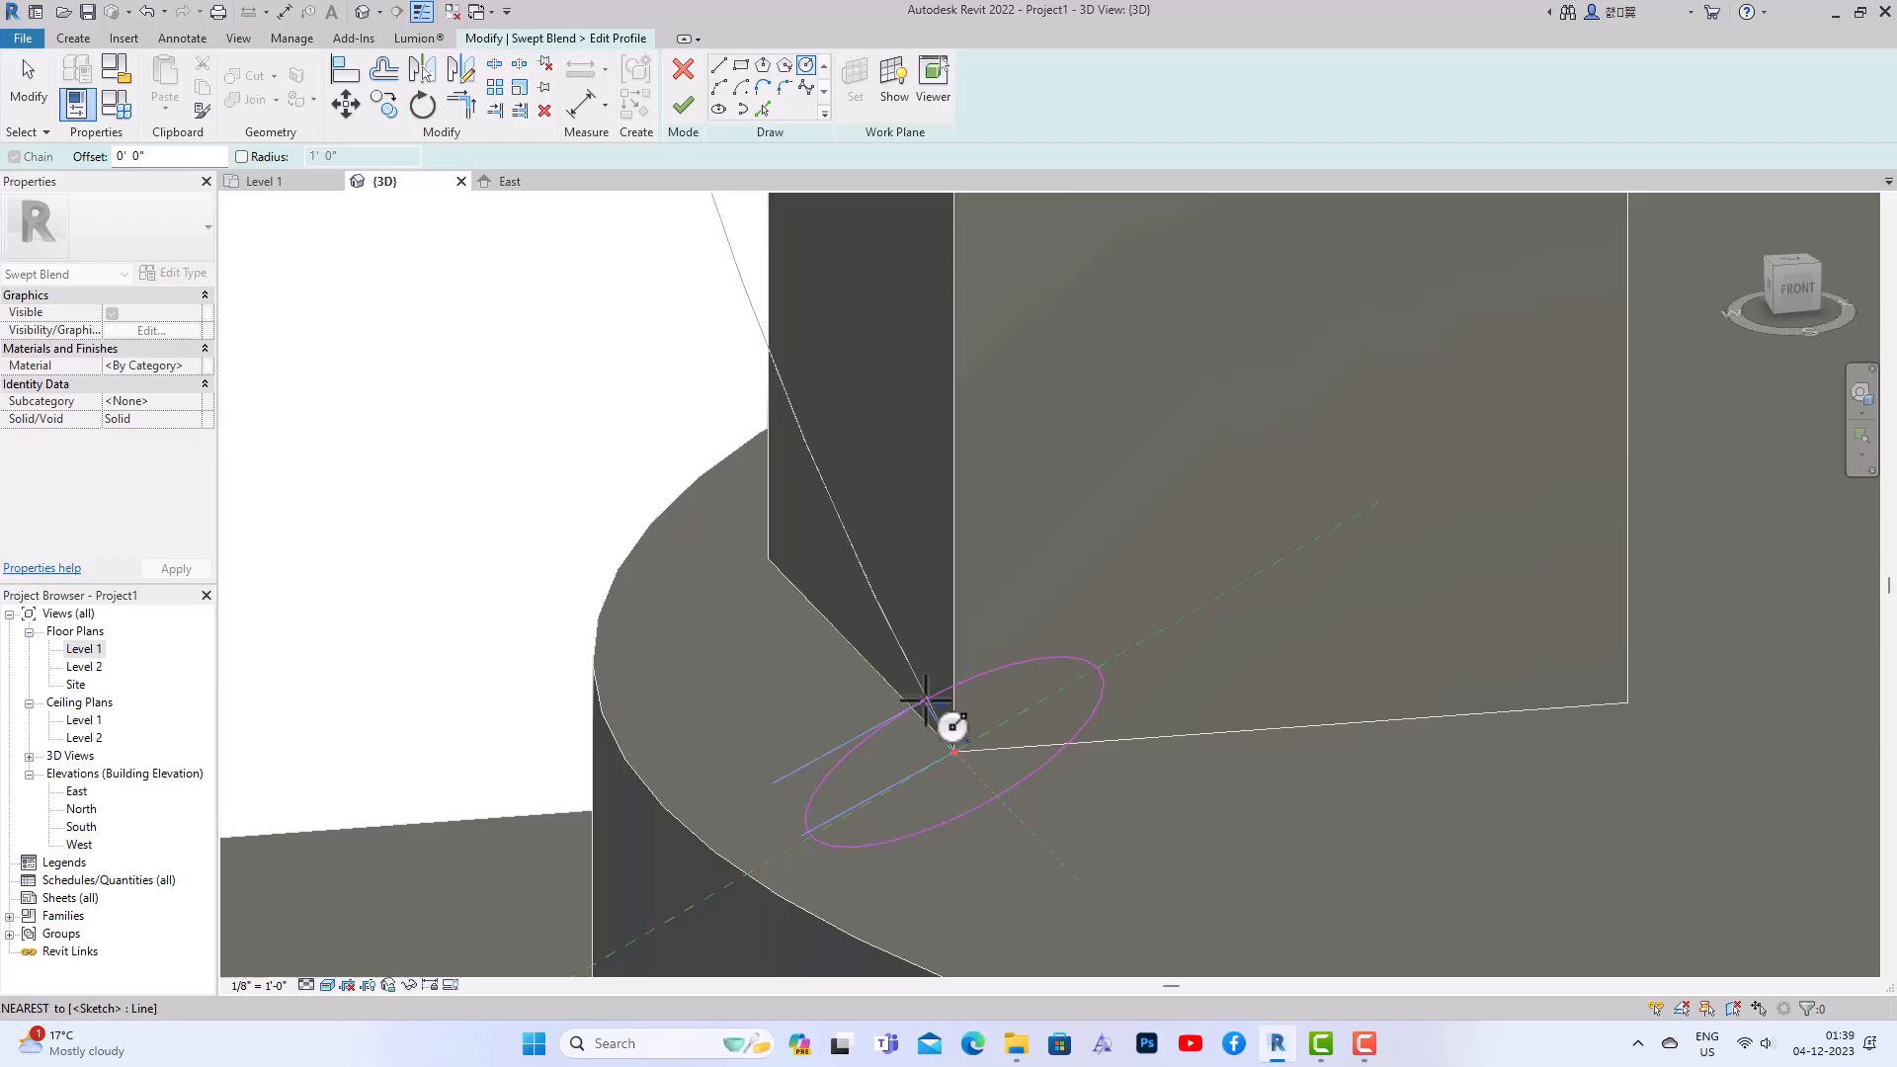
scroll(890, 775, "down", 4)
scroll(889, 781, "down", 2)
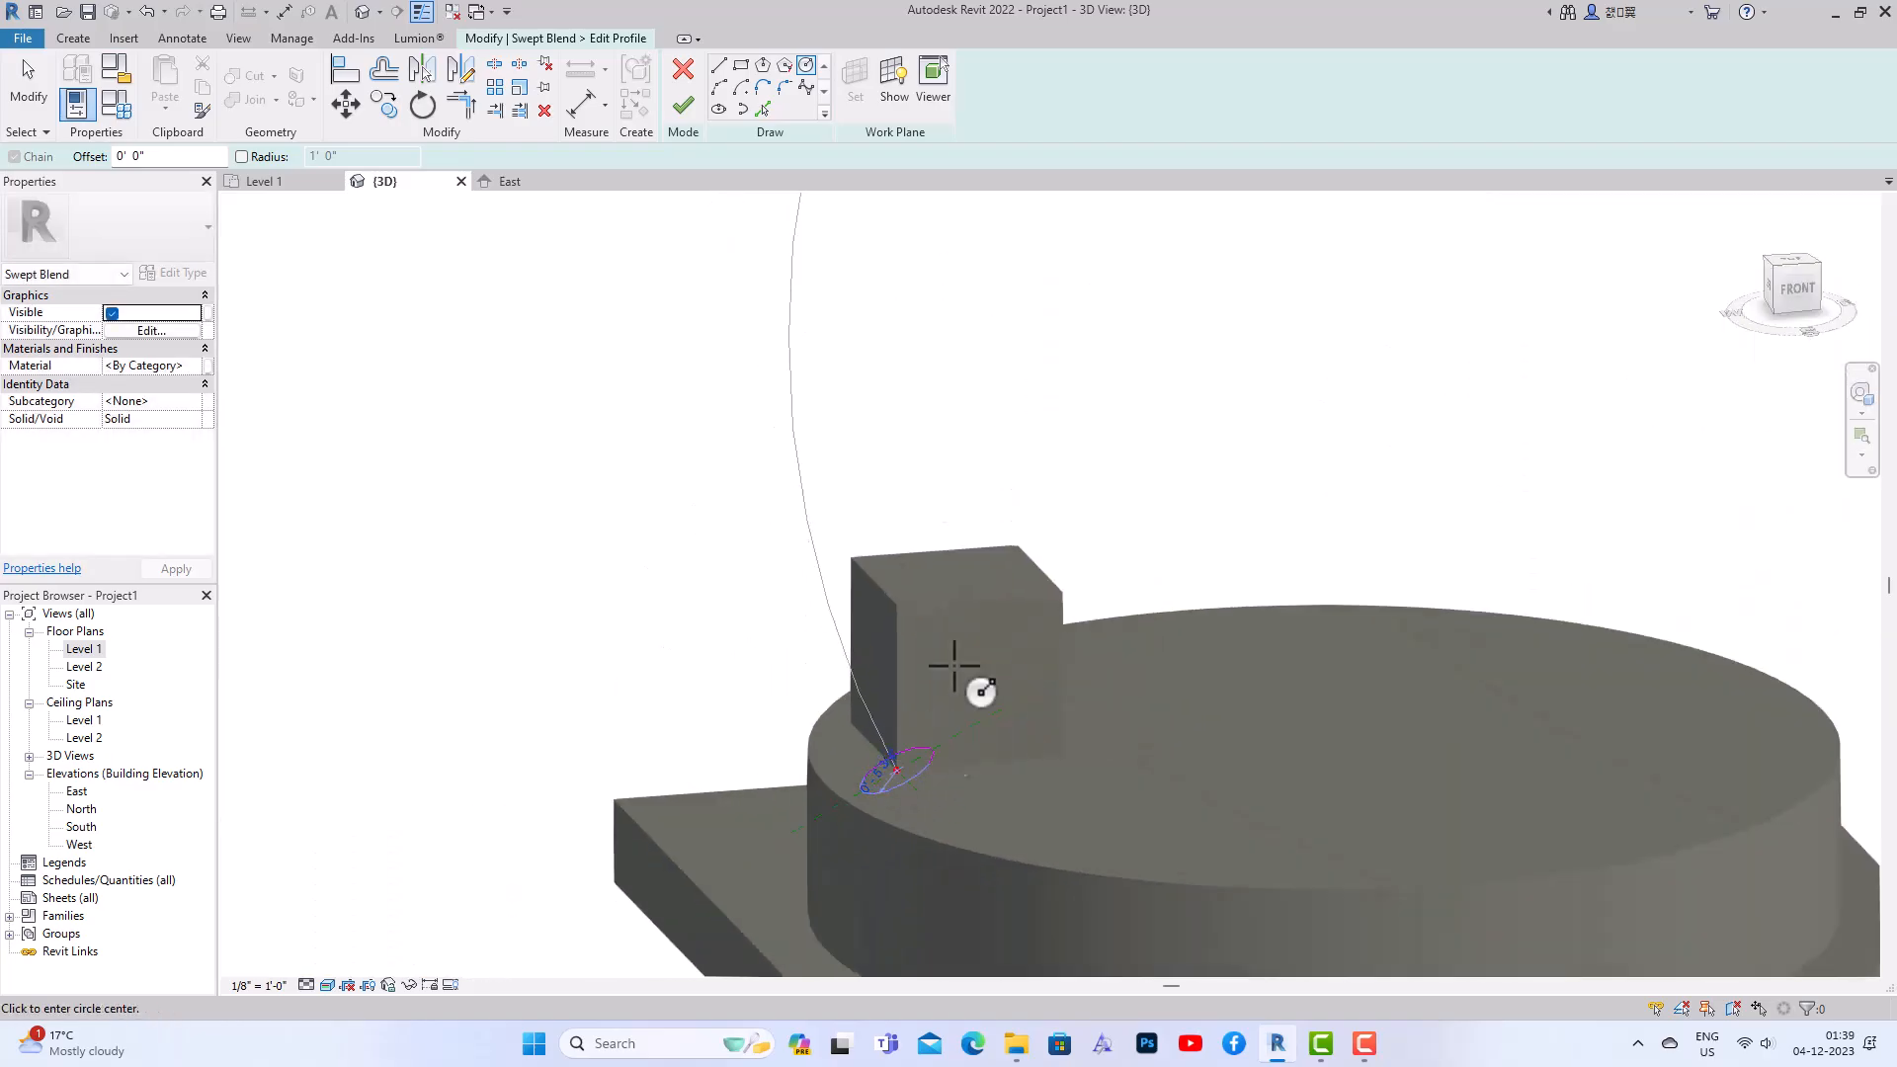
left_click(692, 107)
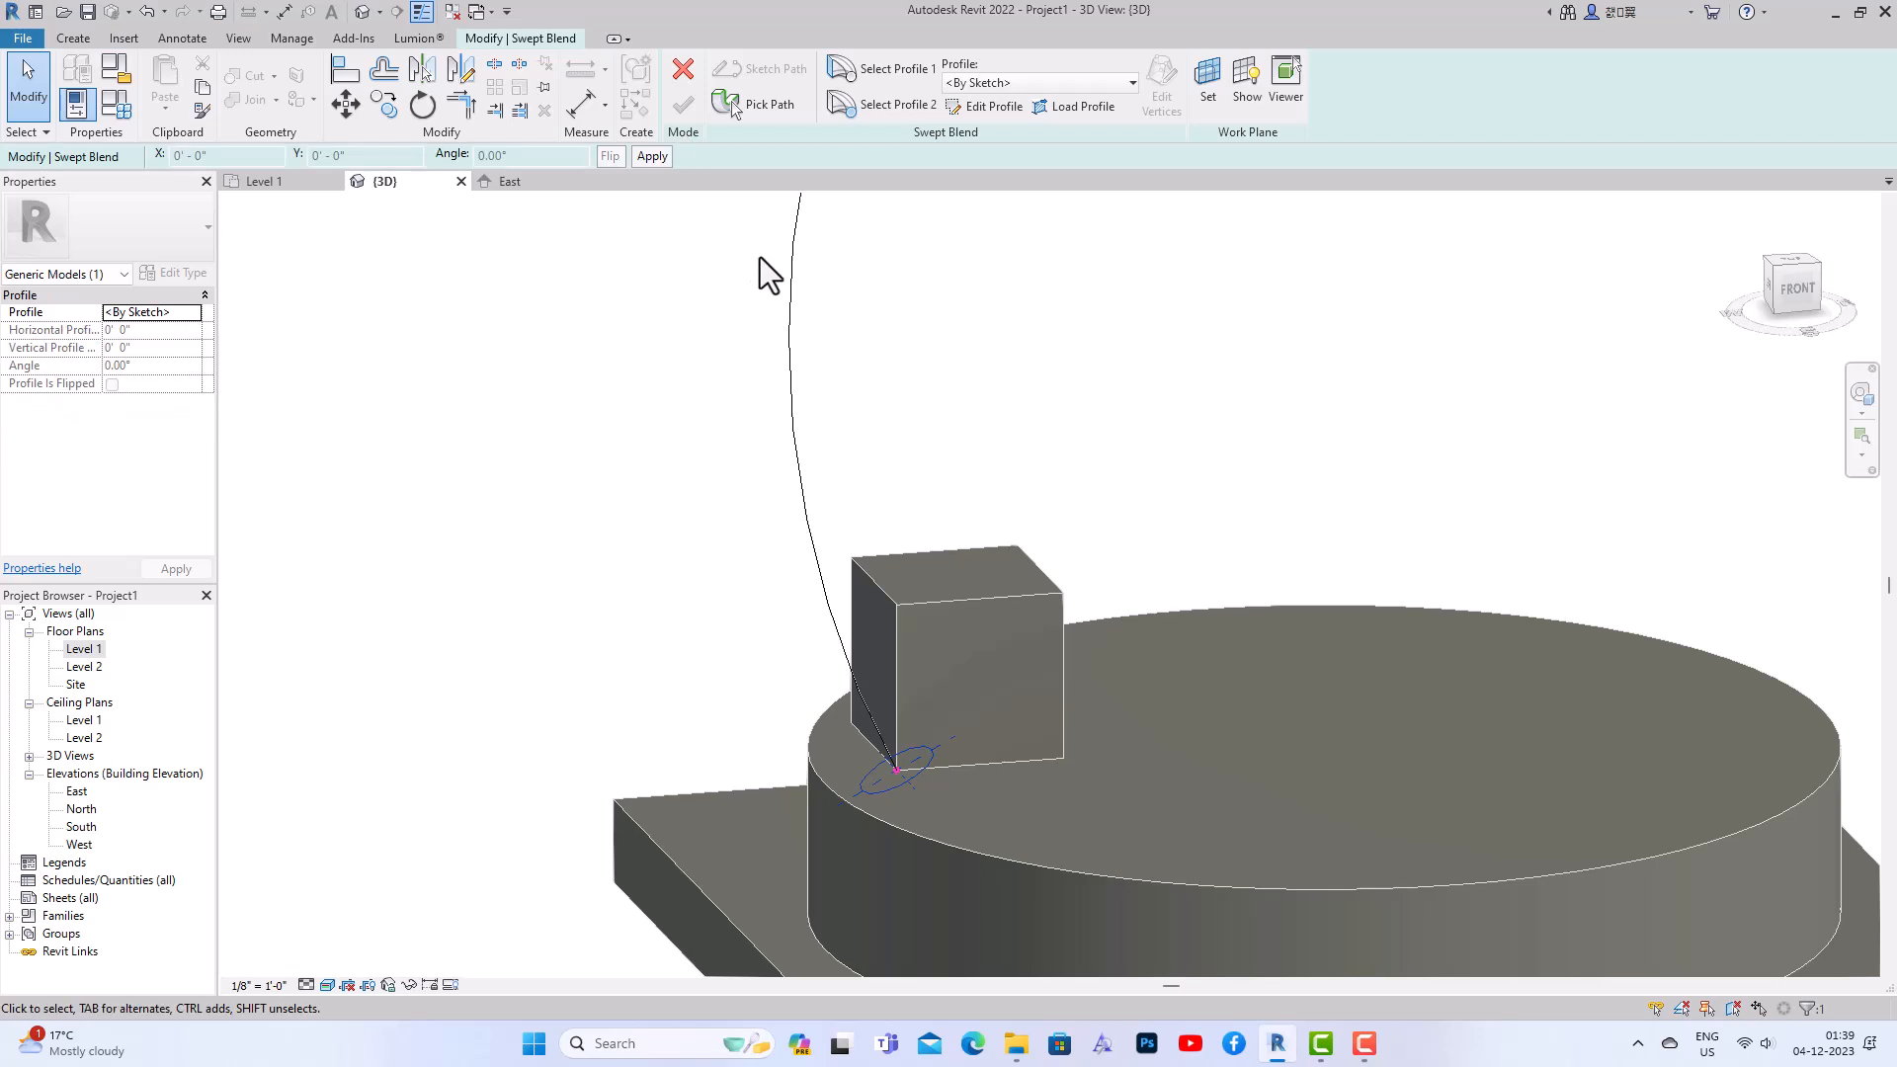
Sketch a circle of about 2 1/2" radius centred on the path's upper endpoint as profile 2 and finish the profile
left_click(903, 111)
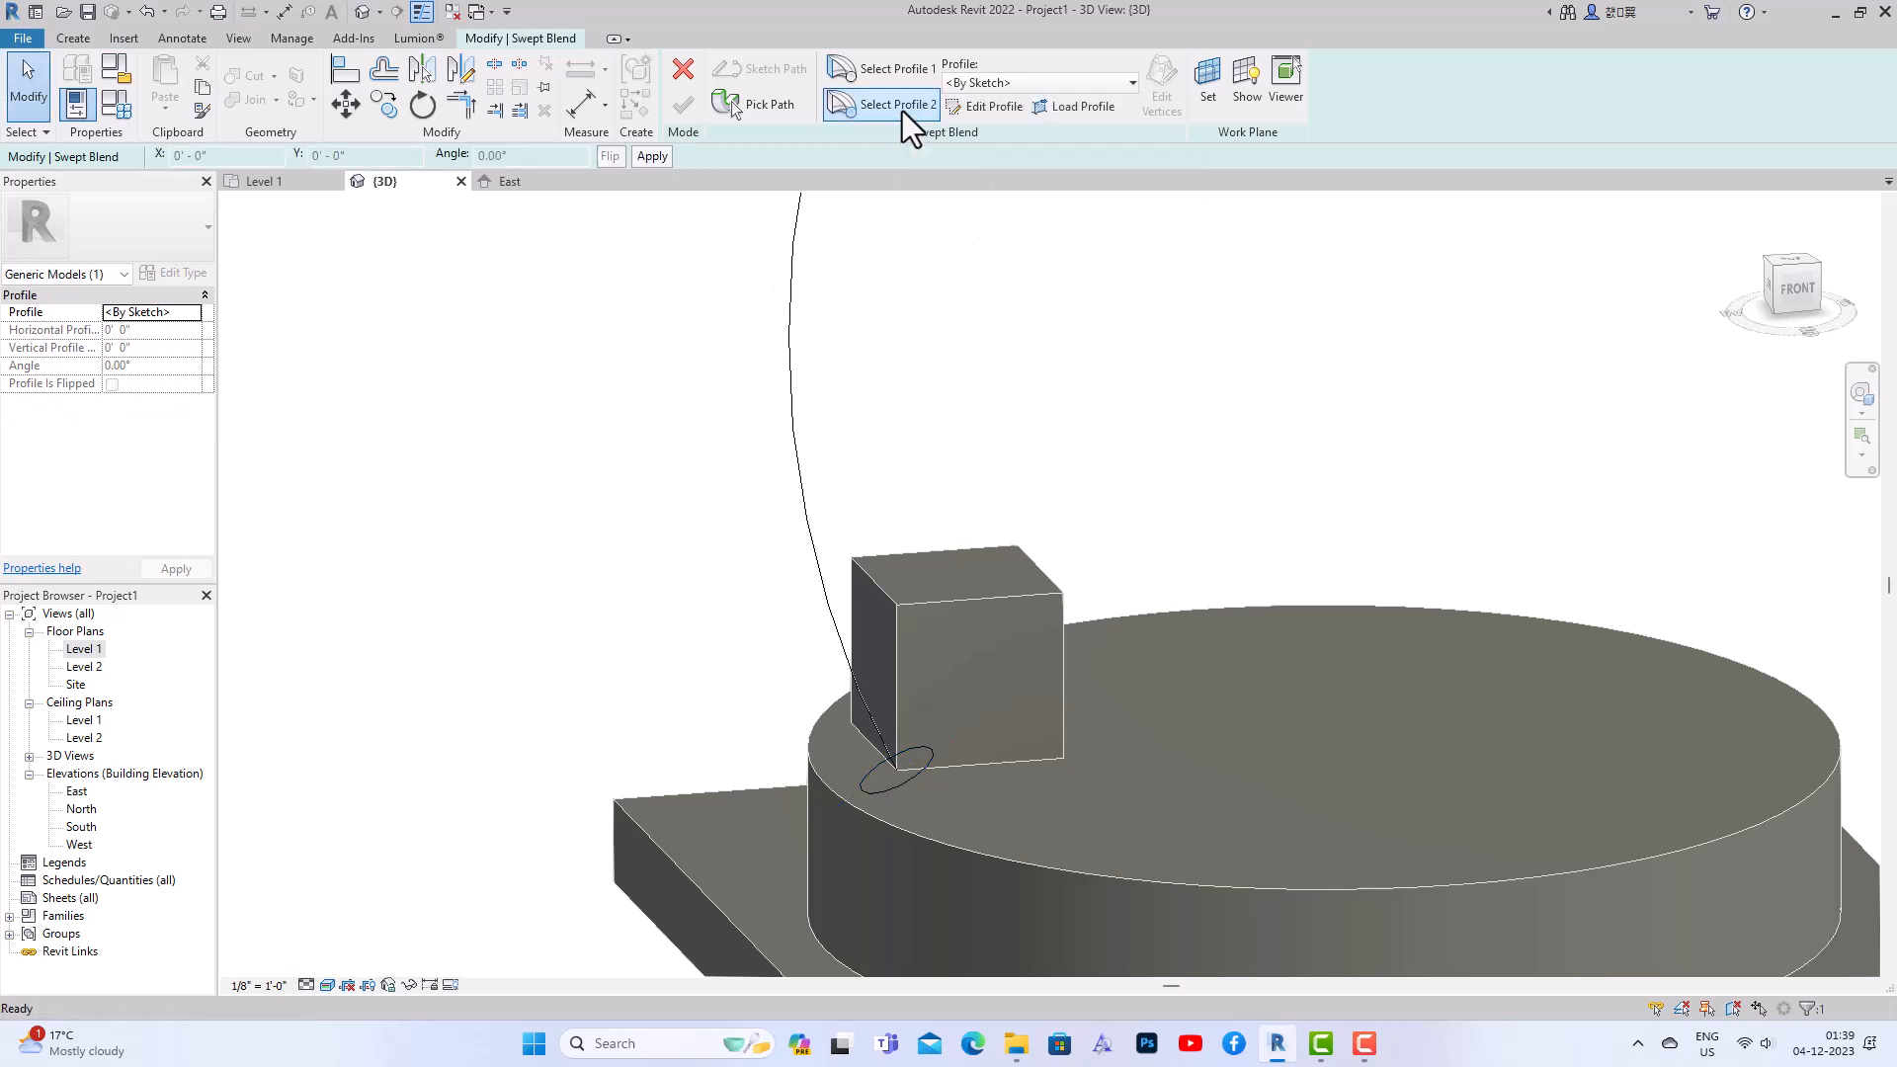
left_click(993, 111)
scroll(886, 530, "down", 4)
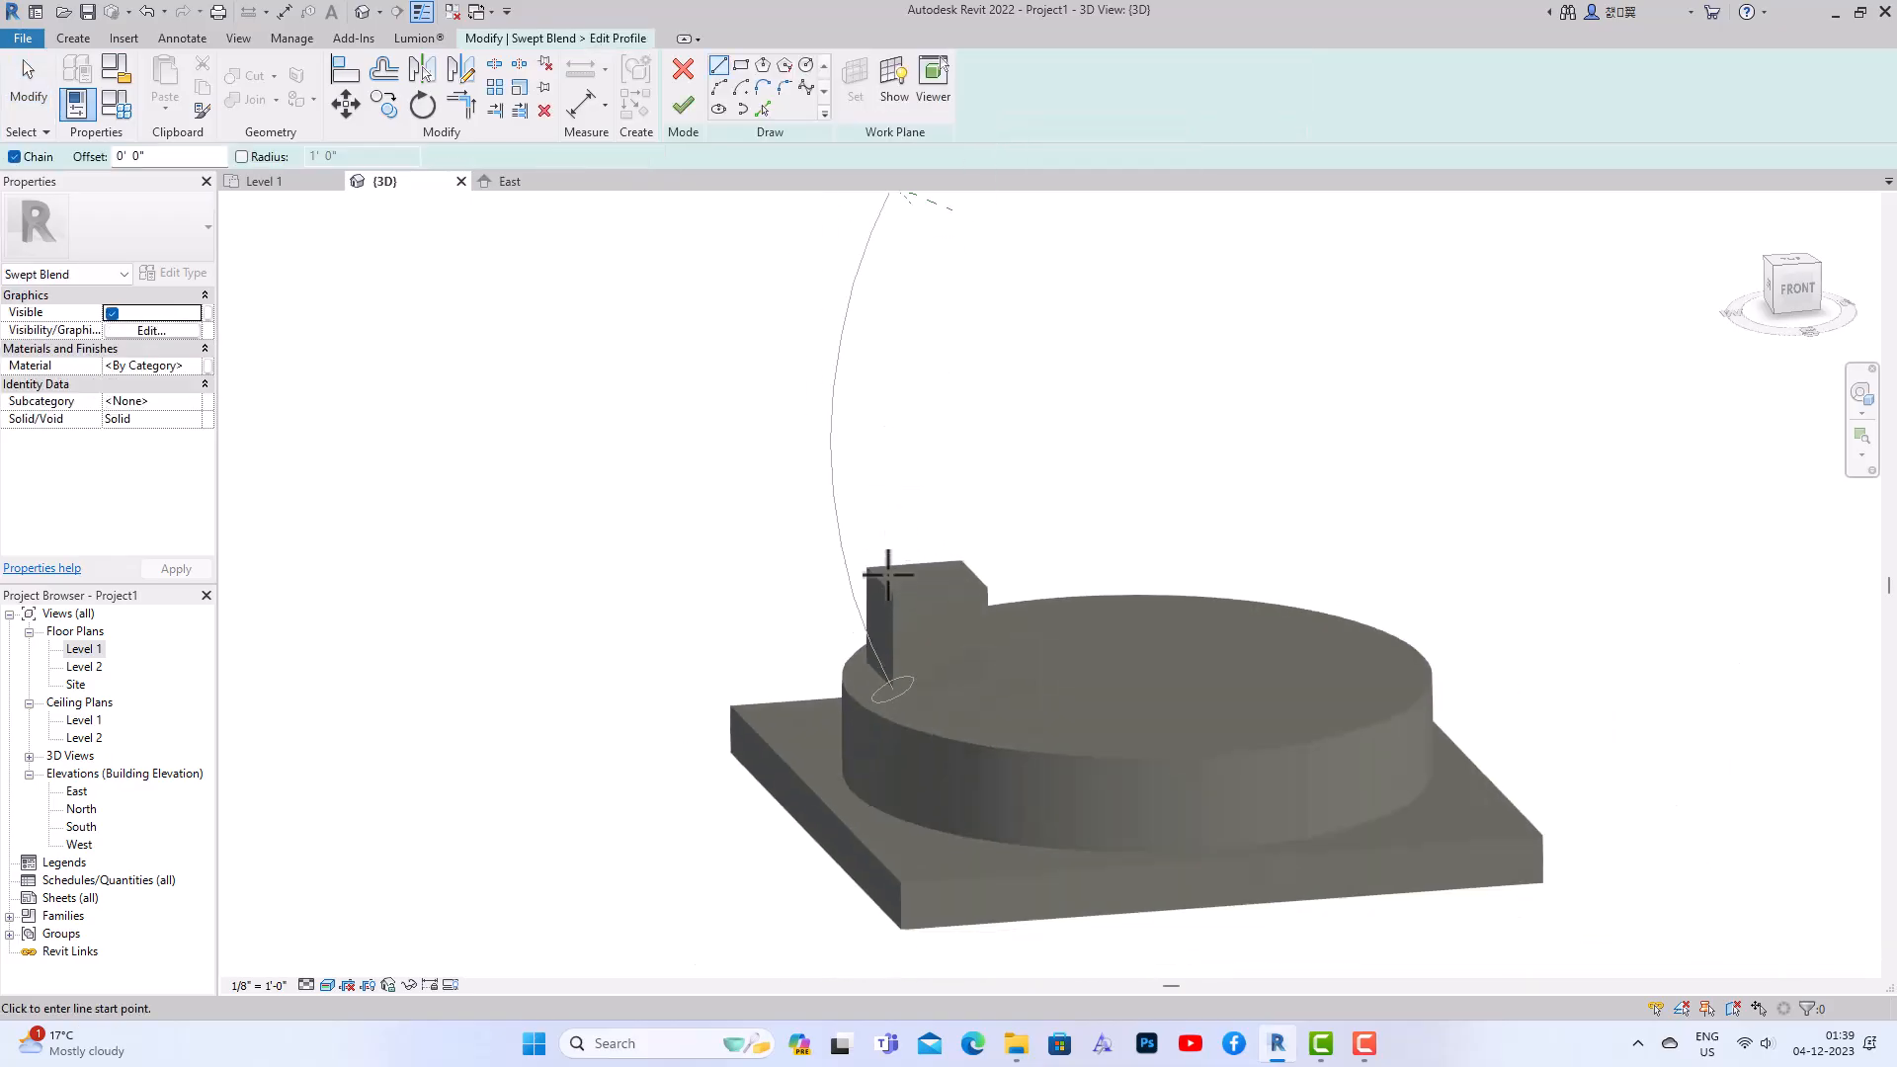
scroll(894, 301, "up", 3)
scroll(882, 329, "up", 2)
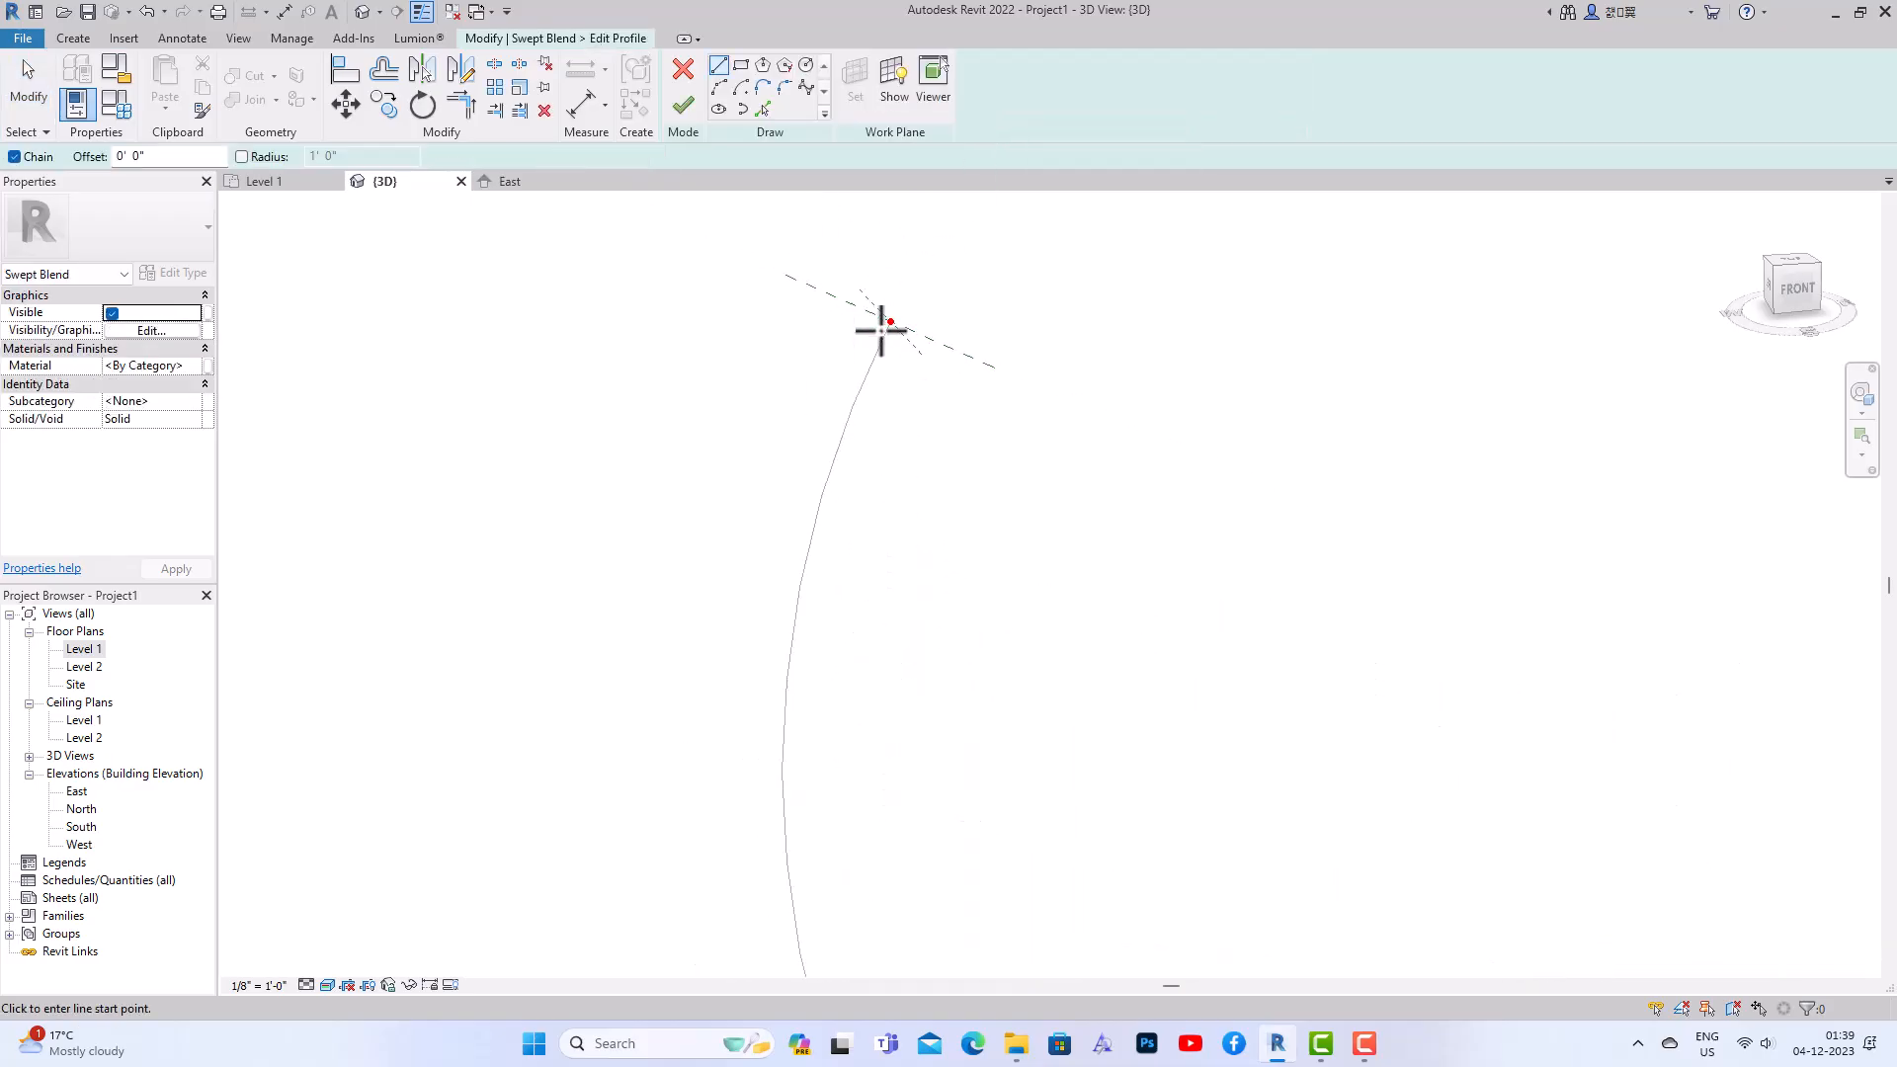
left_click(805, 68)
scroll(892, 326, "up", 4)
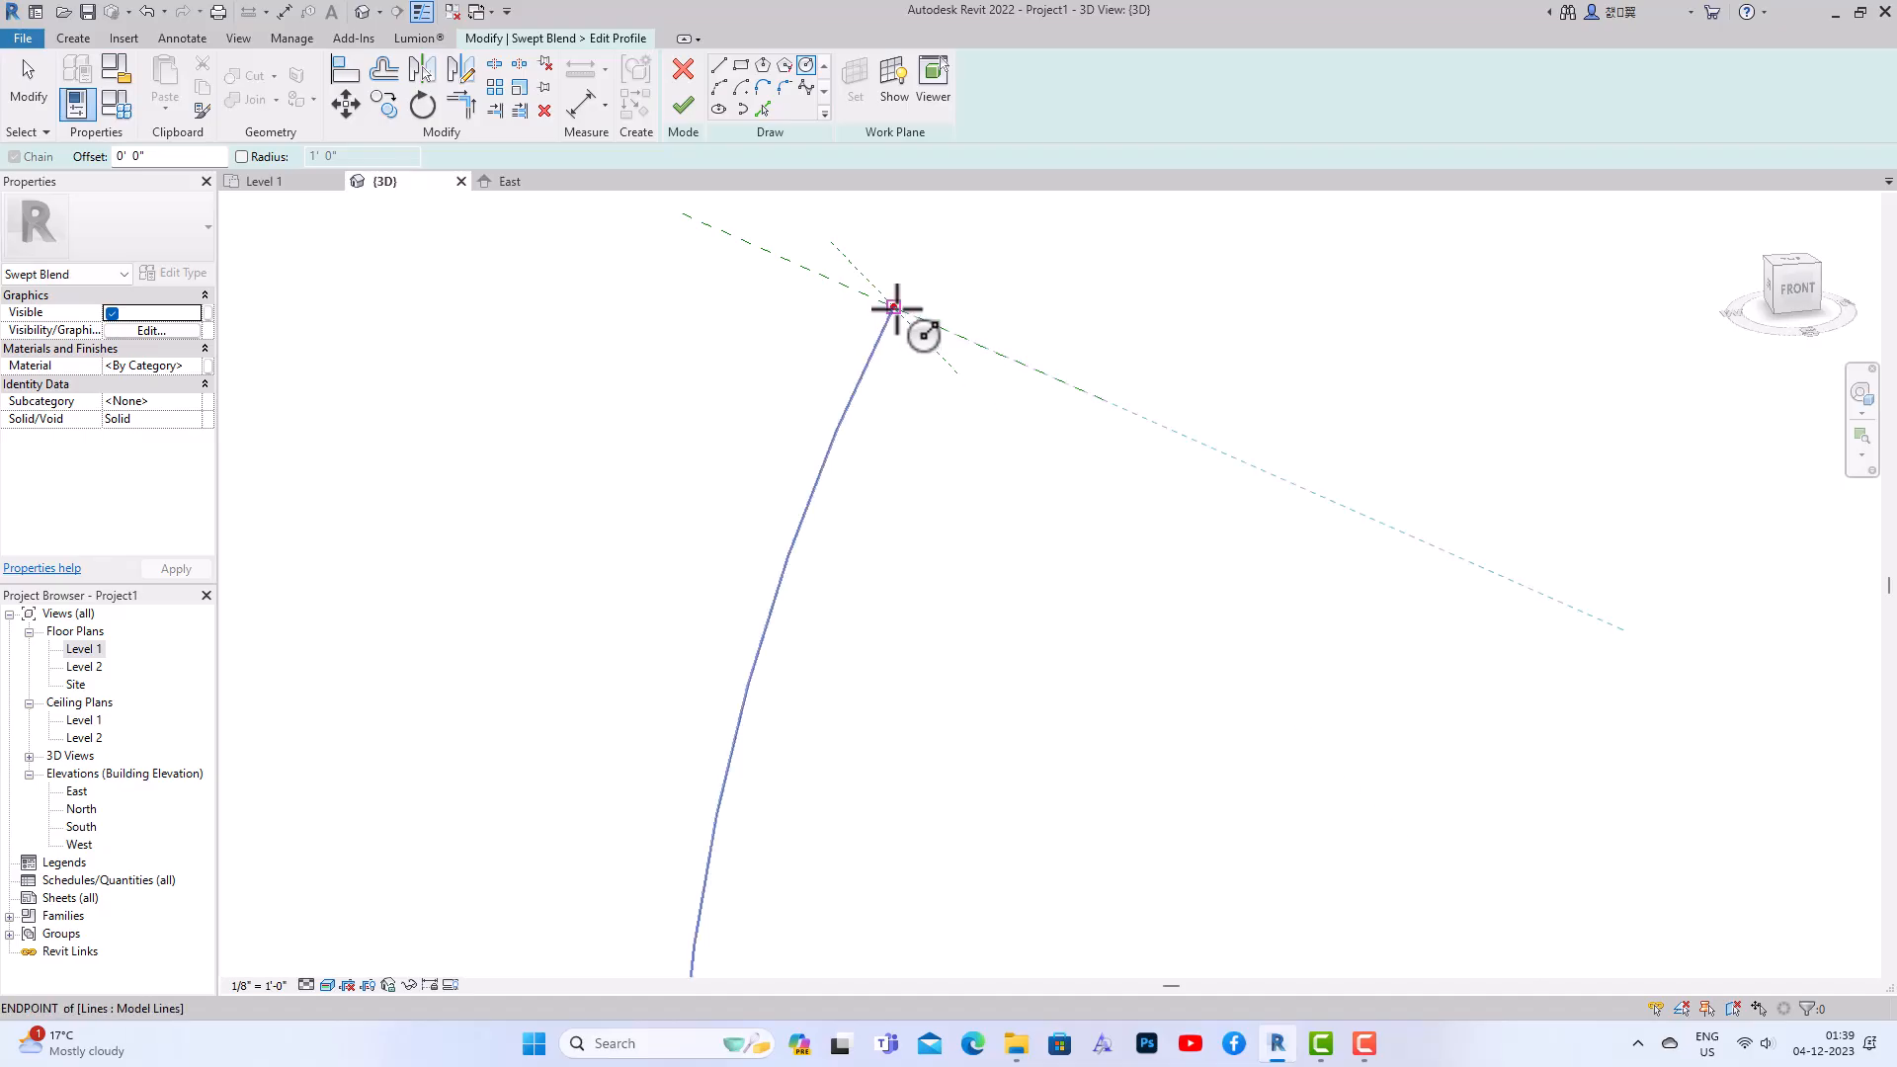
left_click(894, 307)
scroll(889, 301, "up", 2)
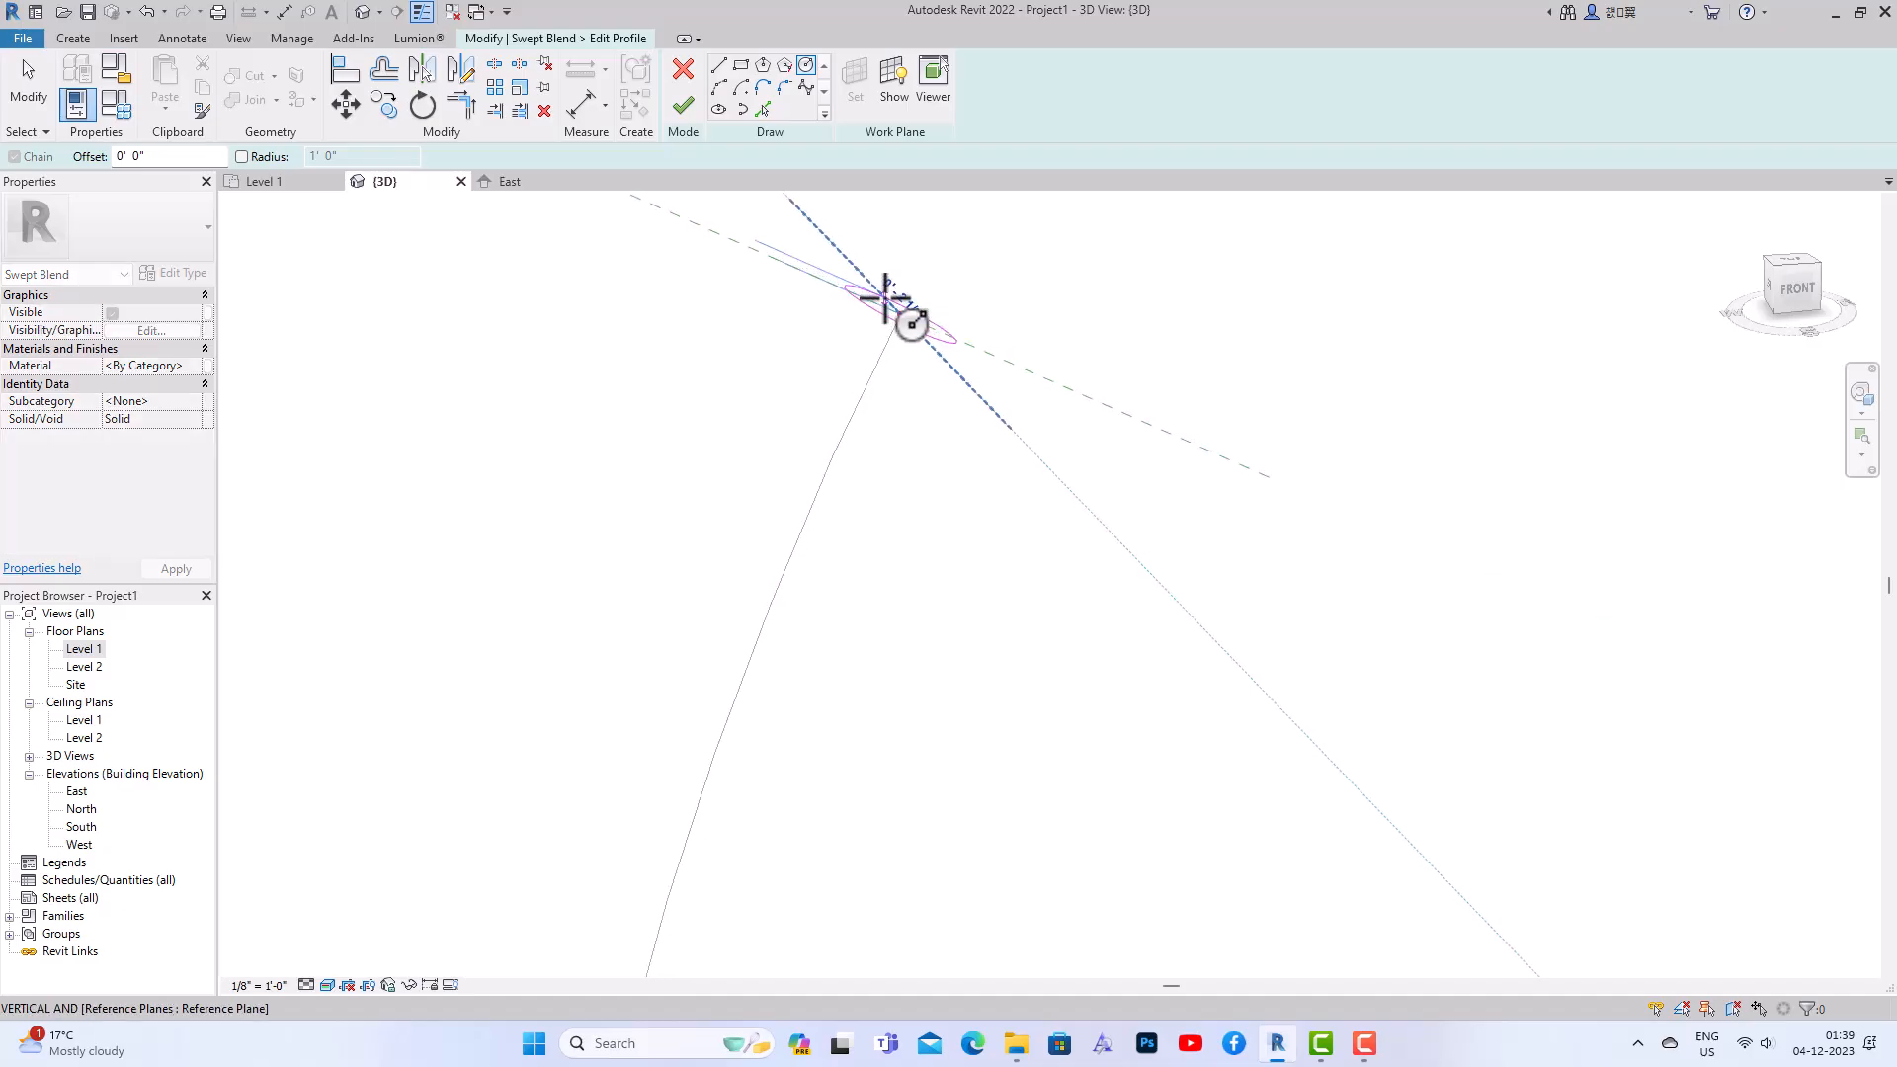
left_click(898, 296)
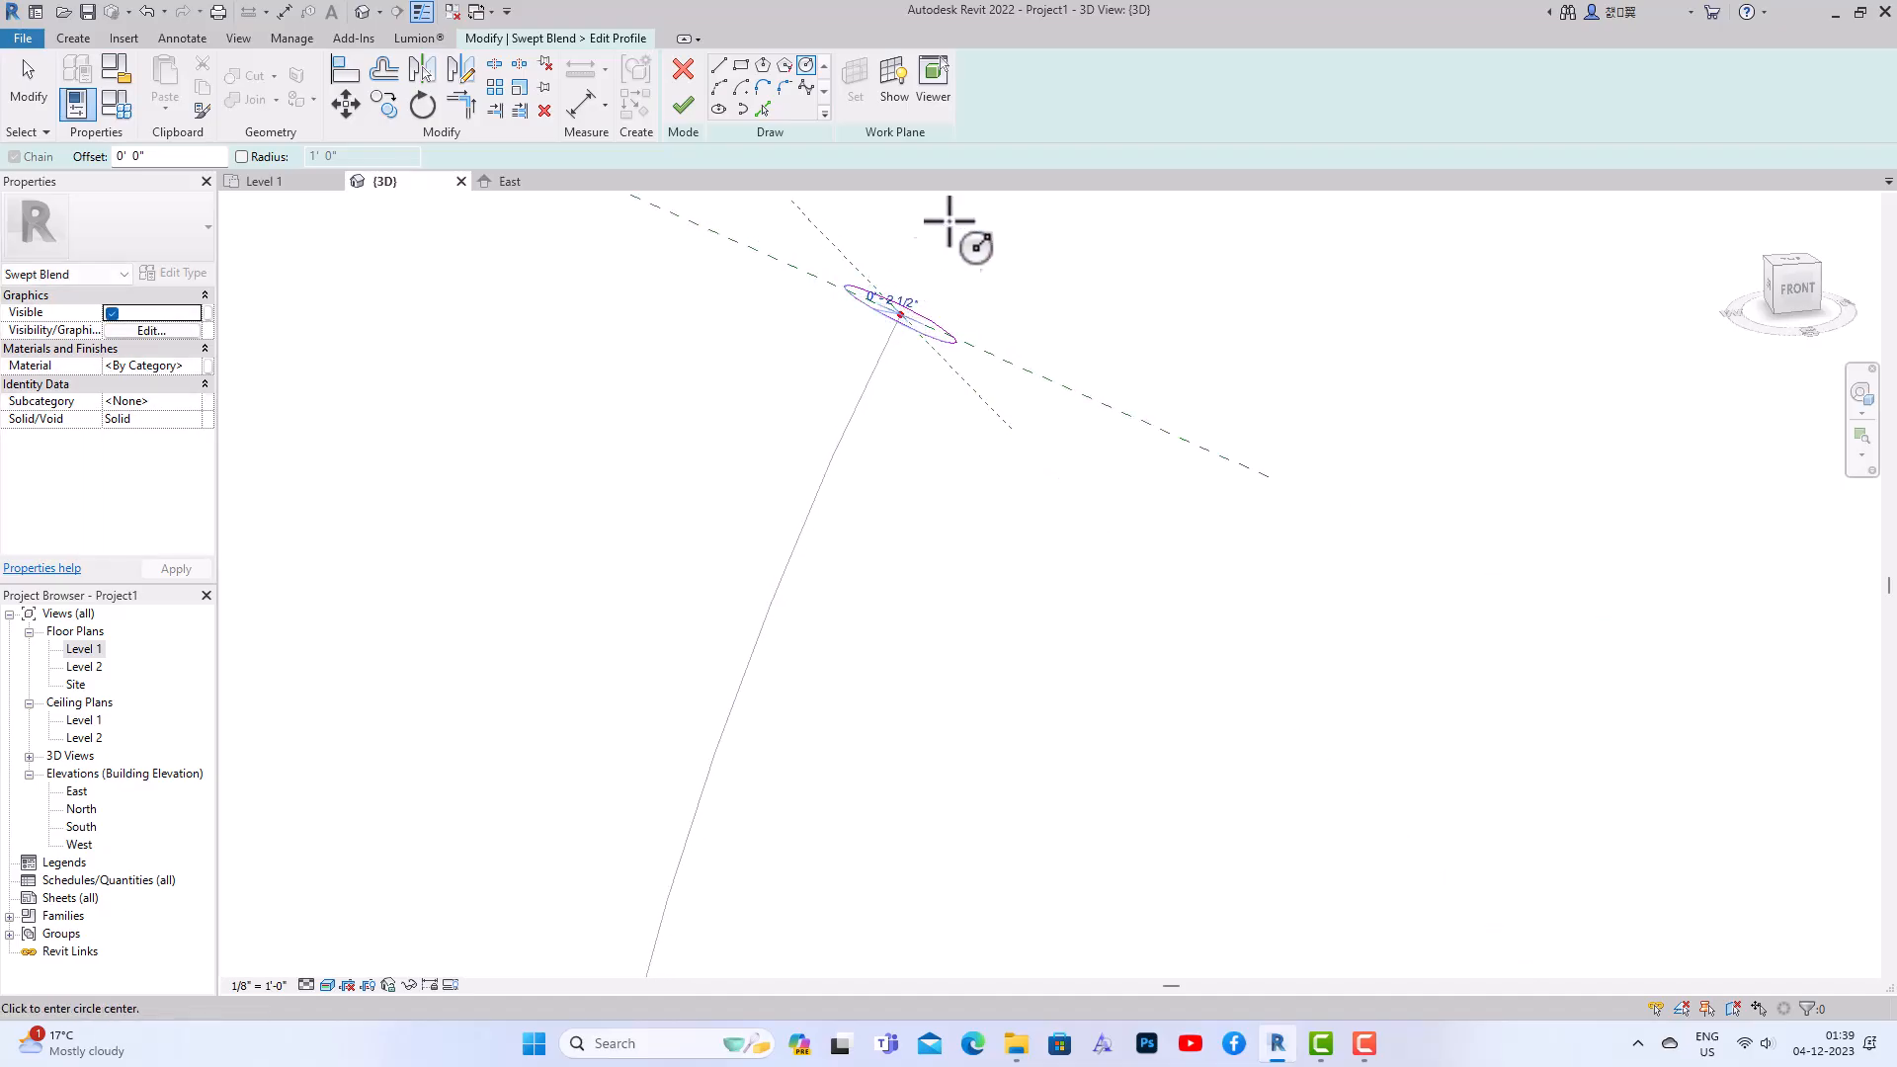
left_click(684, 116)
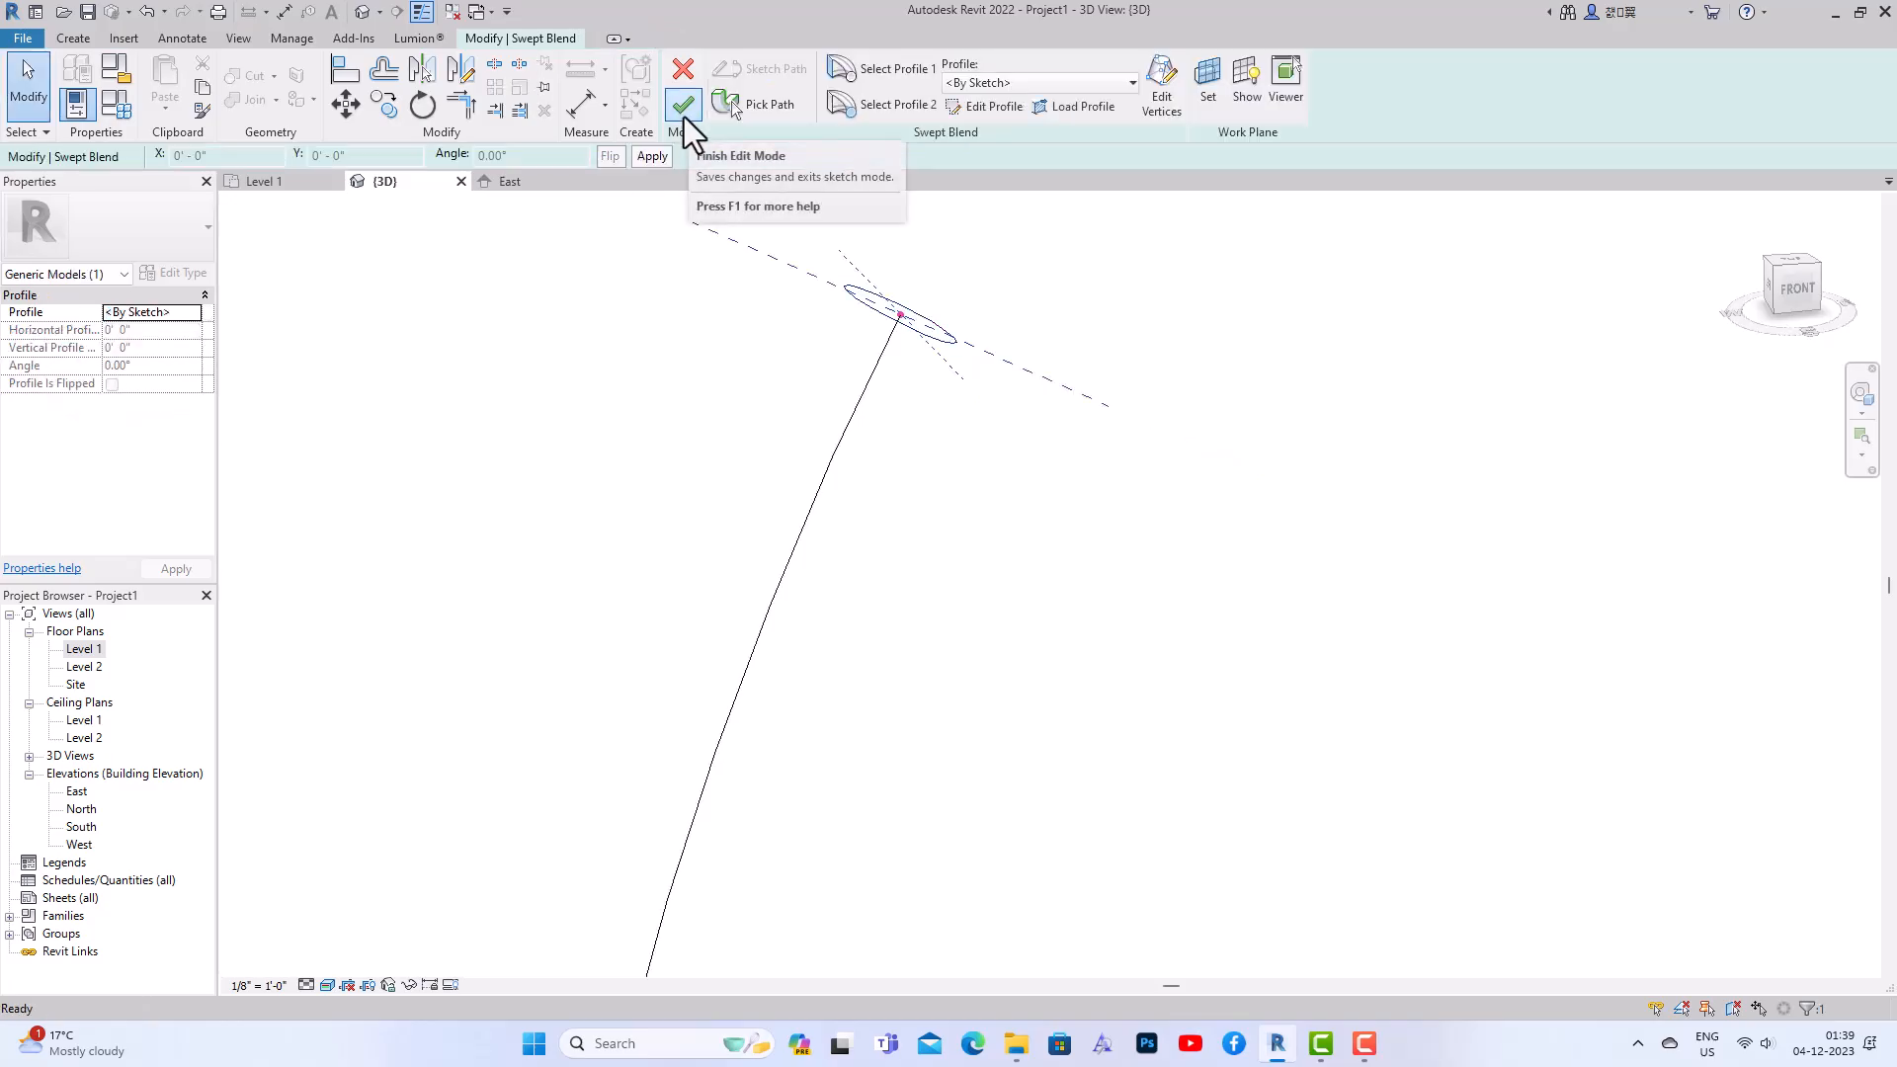
Finish the swept blend and inspect the curved form beside the block in the 3D view
left_click(685, 114)
scroll(842, 366, "down", 5)
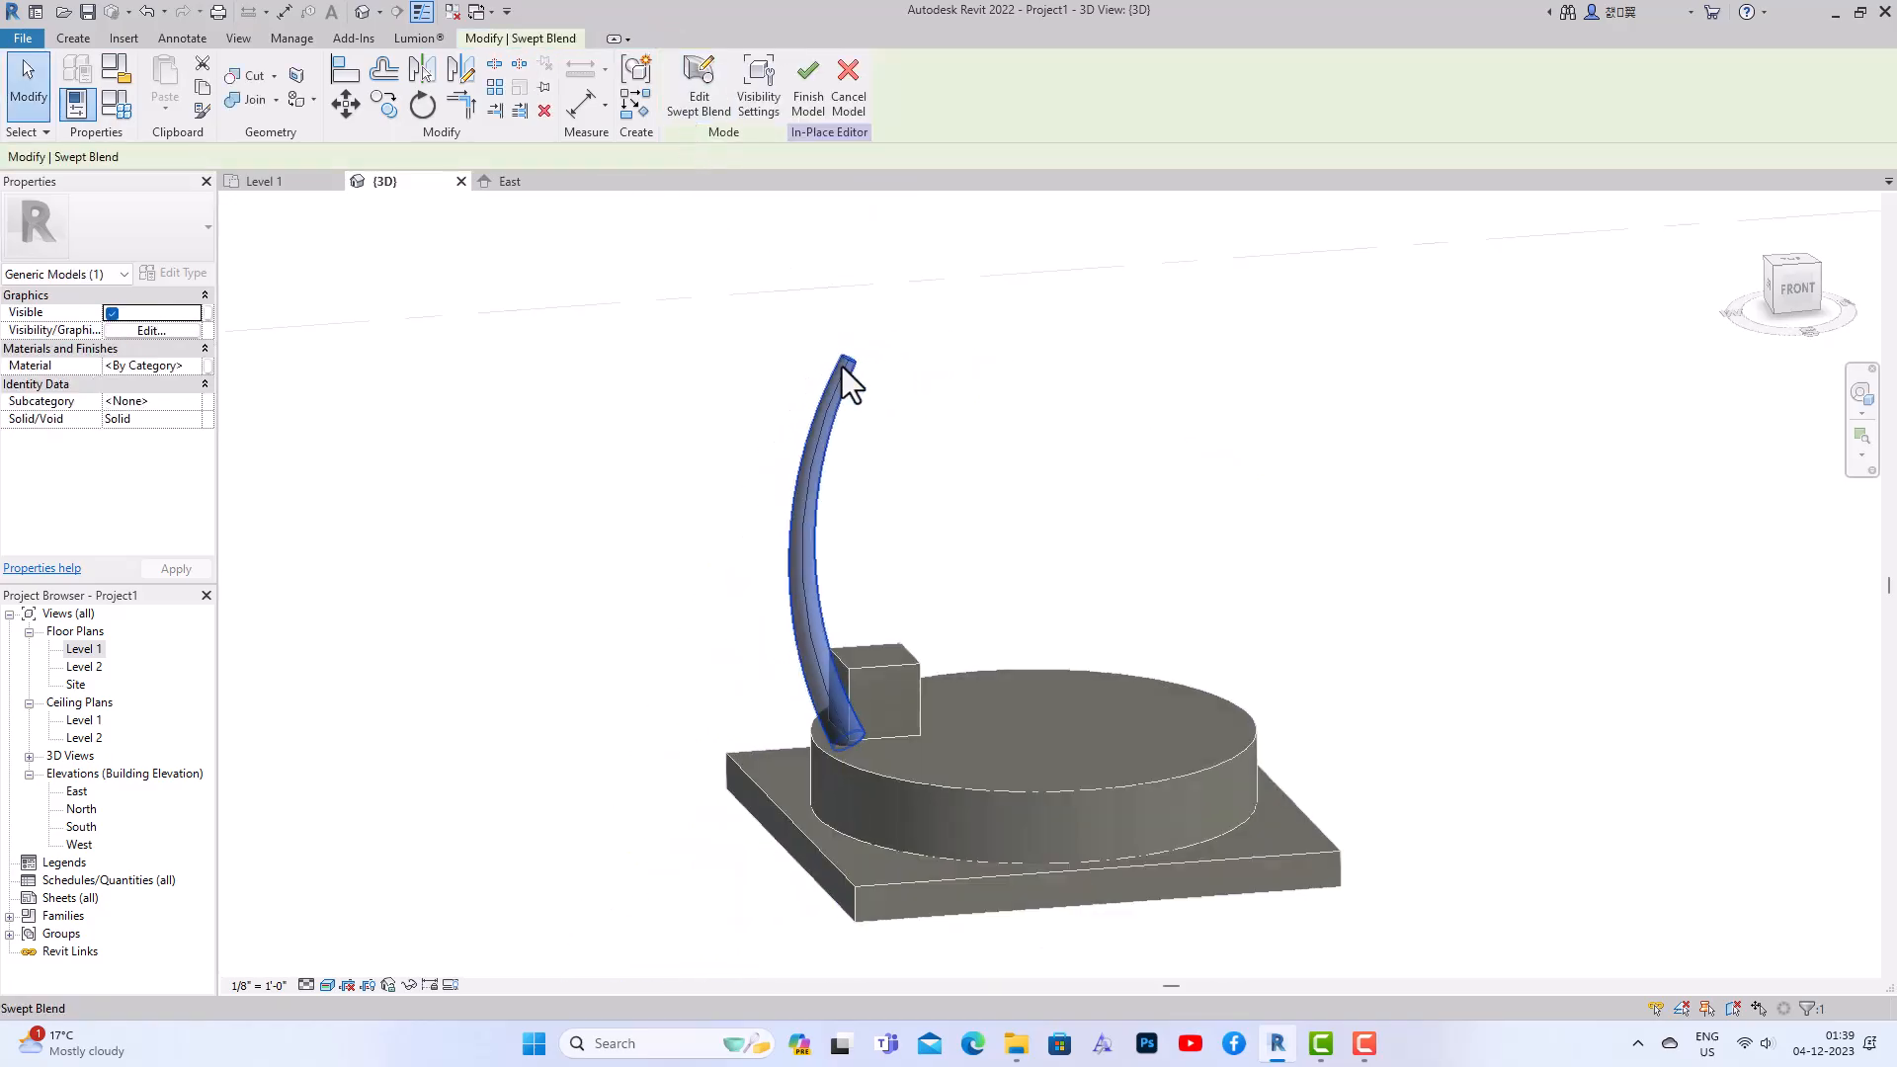
left_click(968, 549)
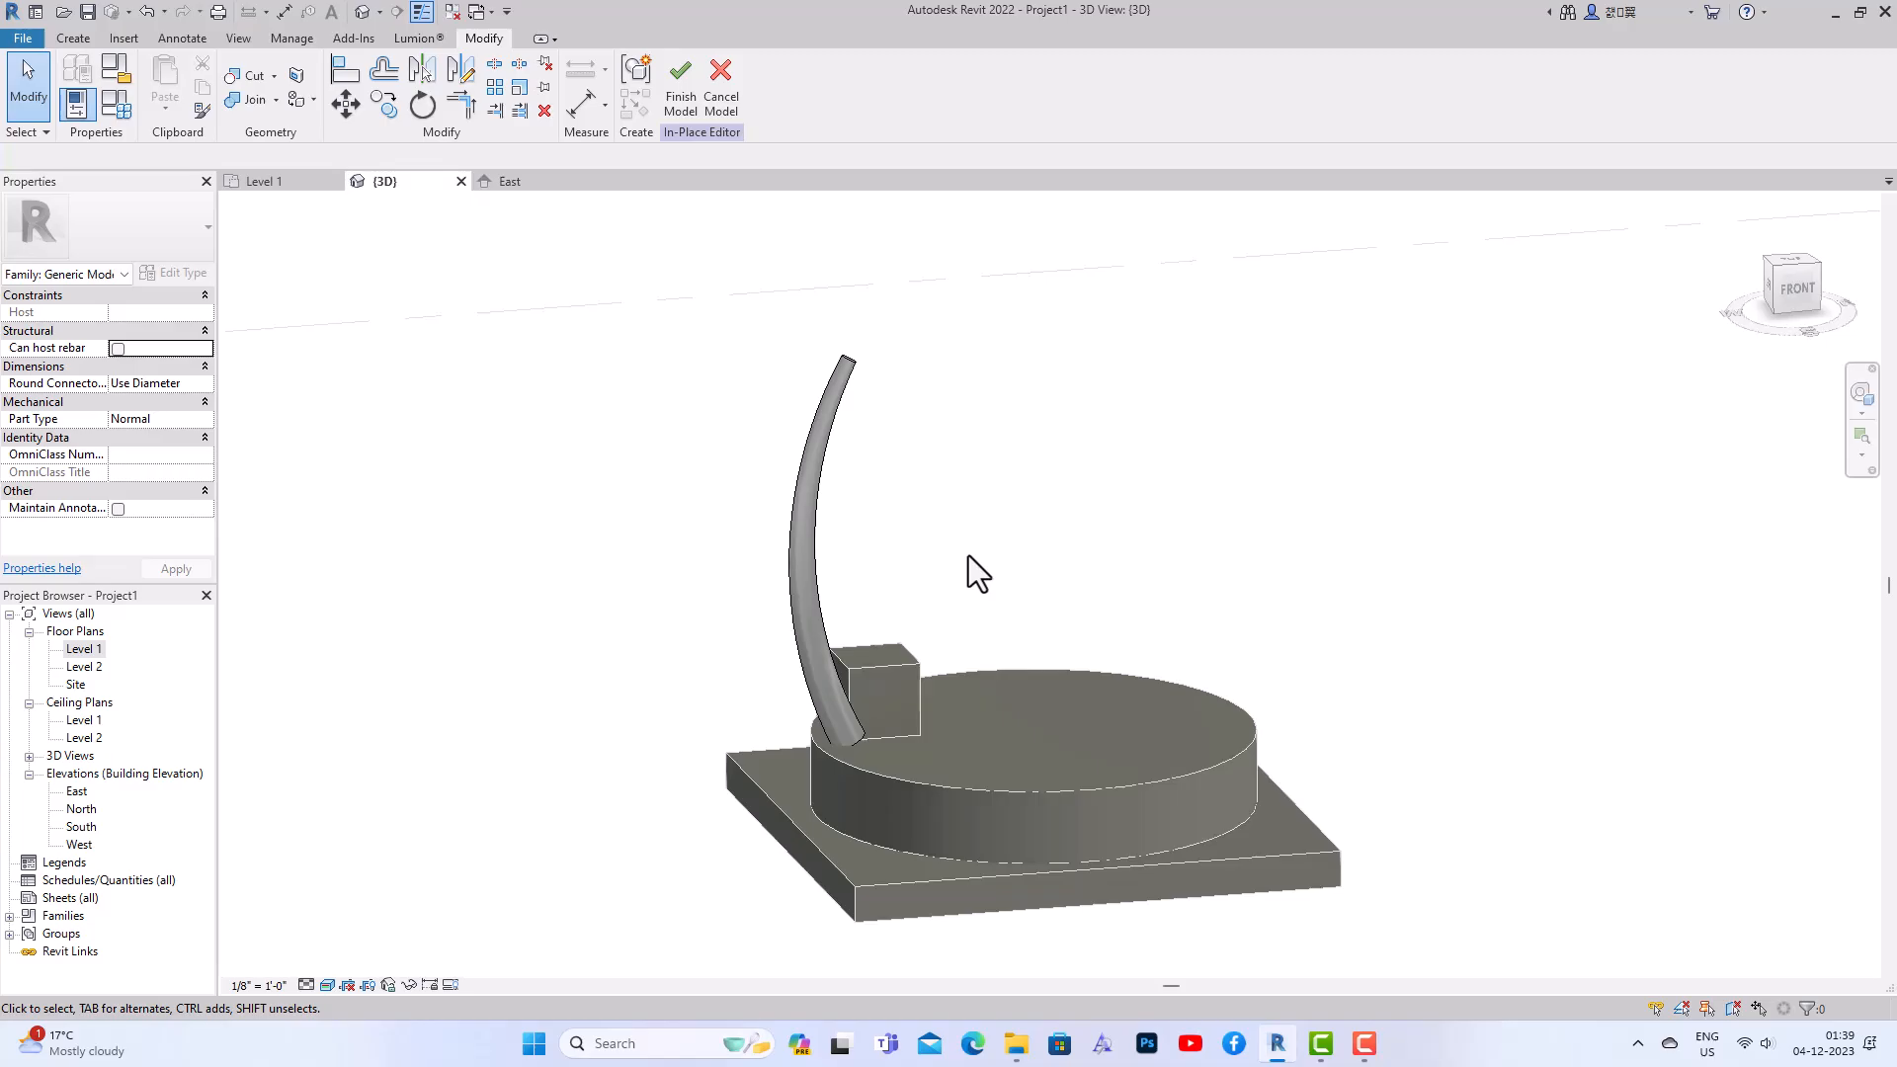
scroll(970, 686, "up", 2)
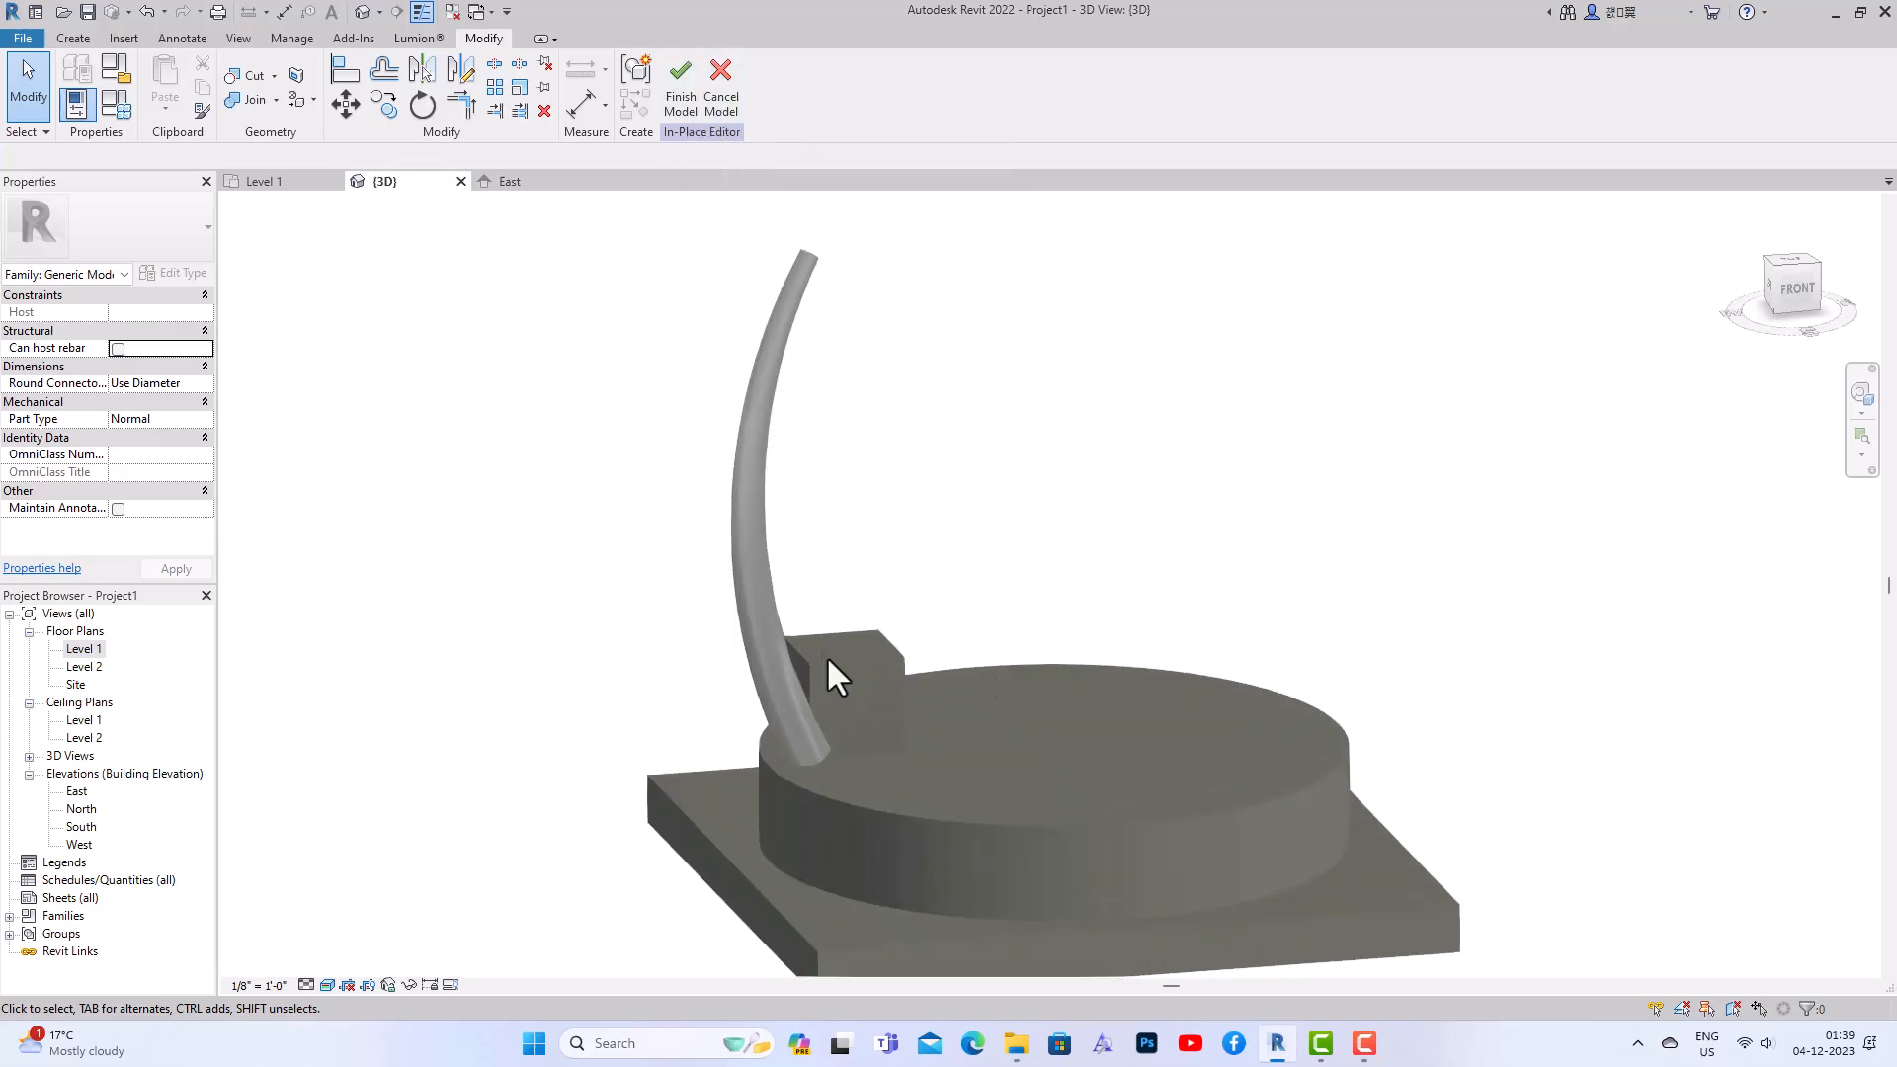
In the Level 1 floor plan, start a grouped radial array of the curved swept blend
double_click(89, 652)
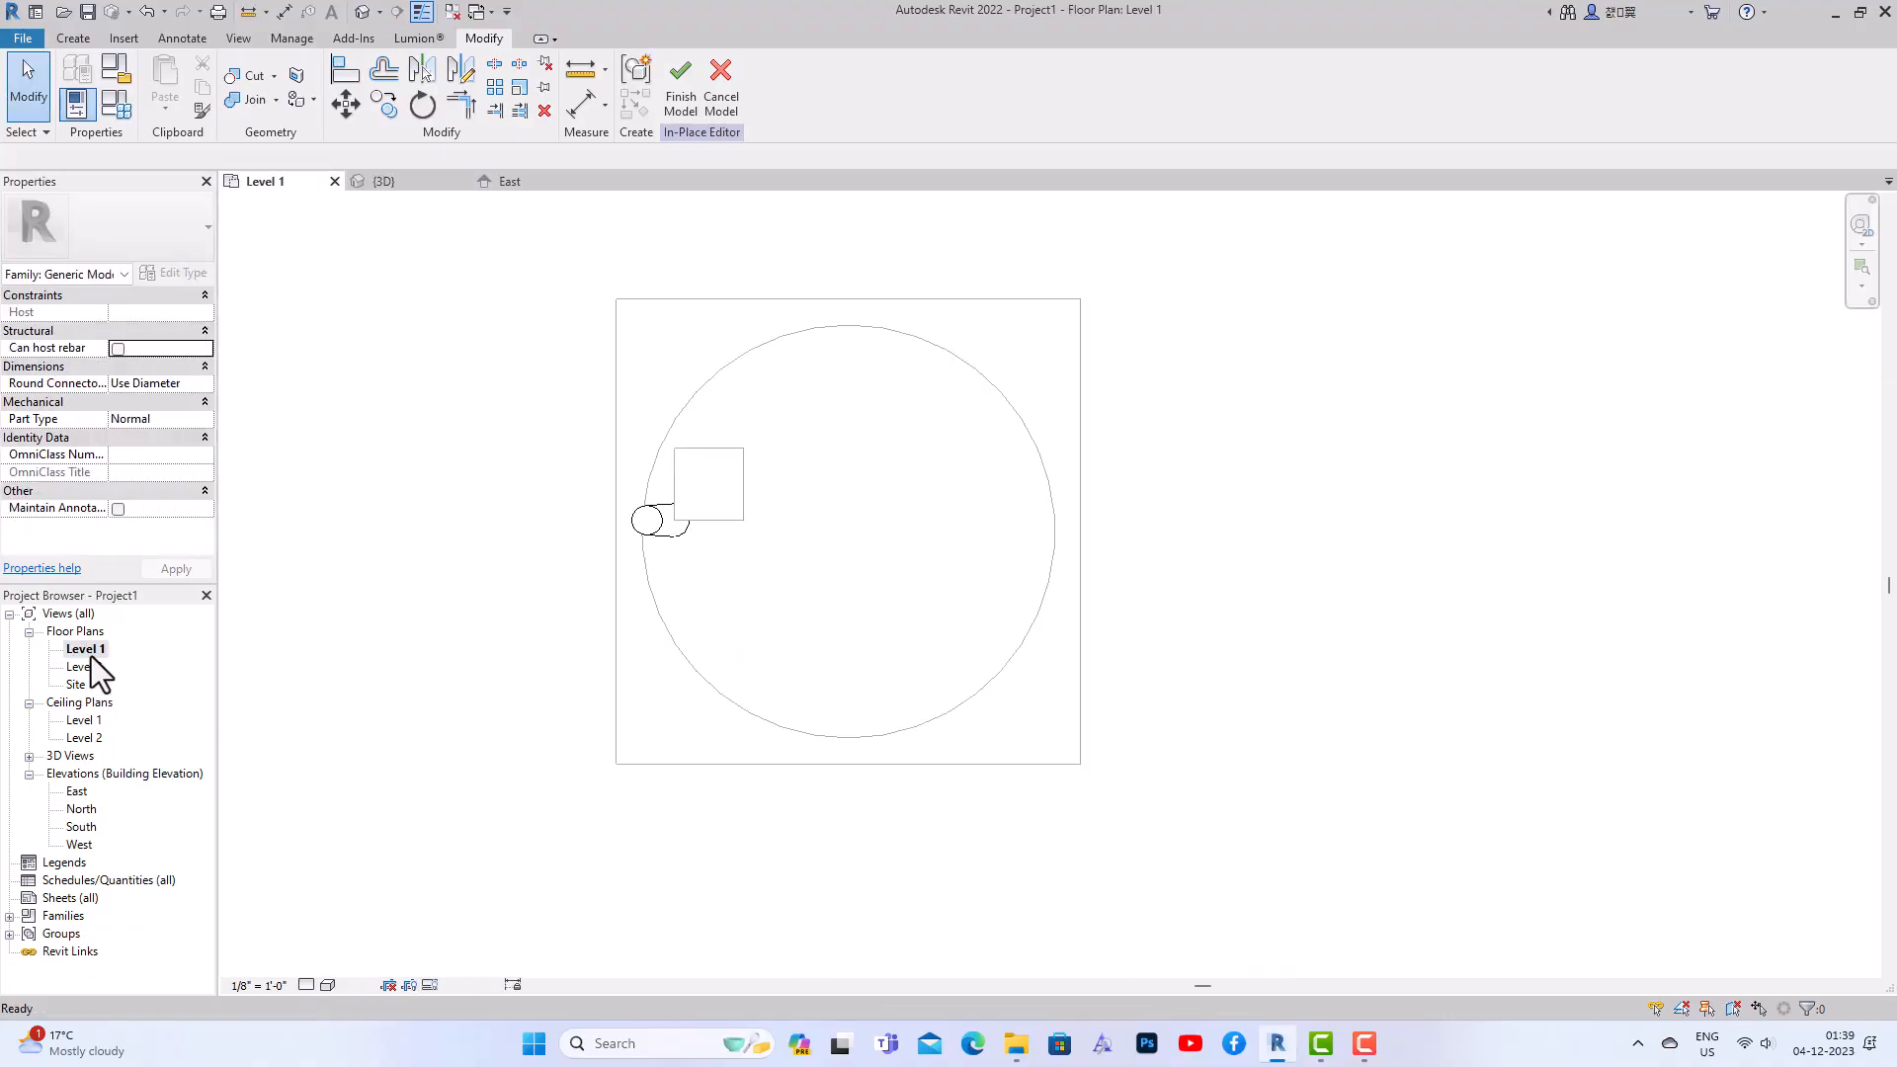
left_click(664, 544)
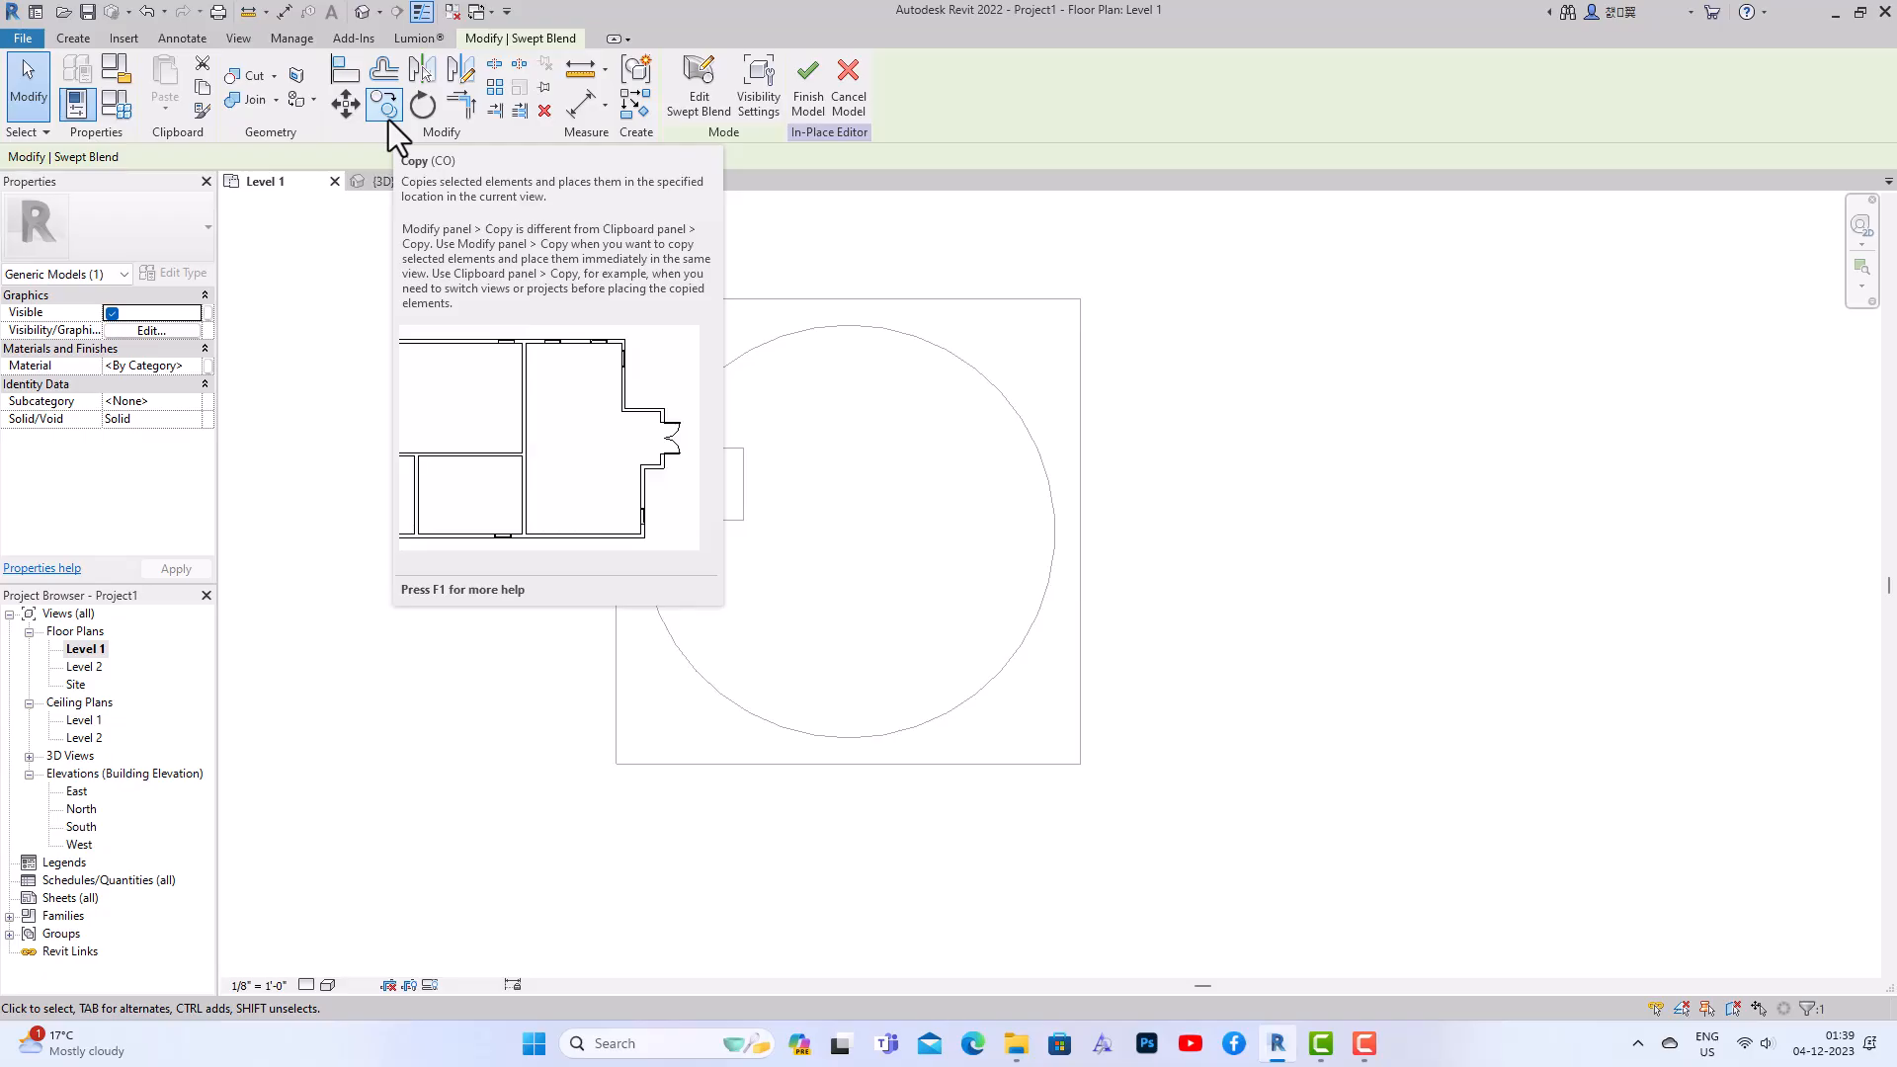
left_click(495, 89)
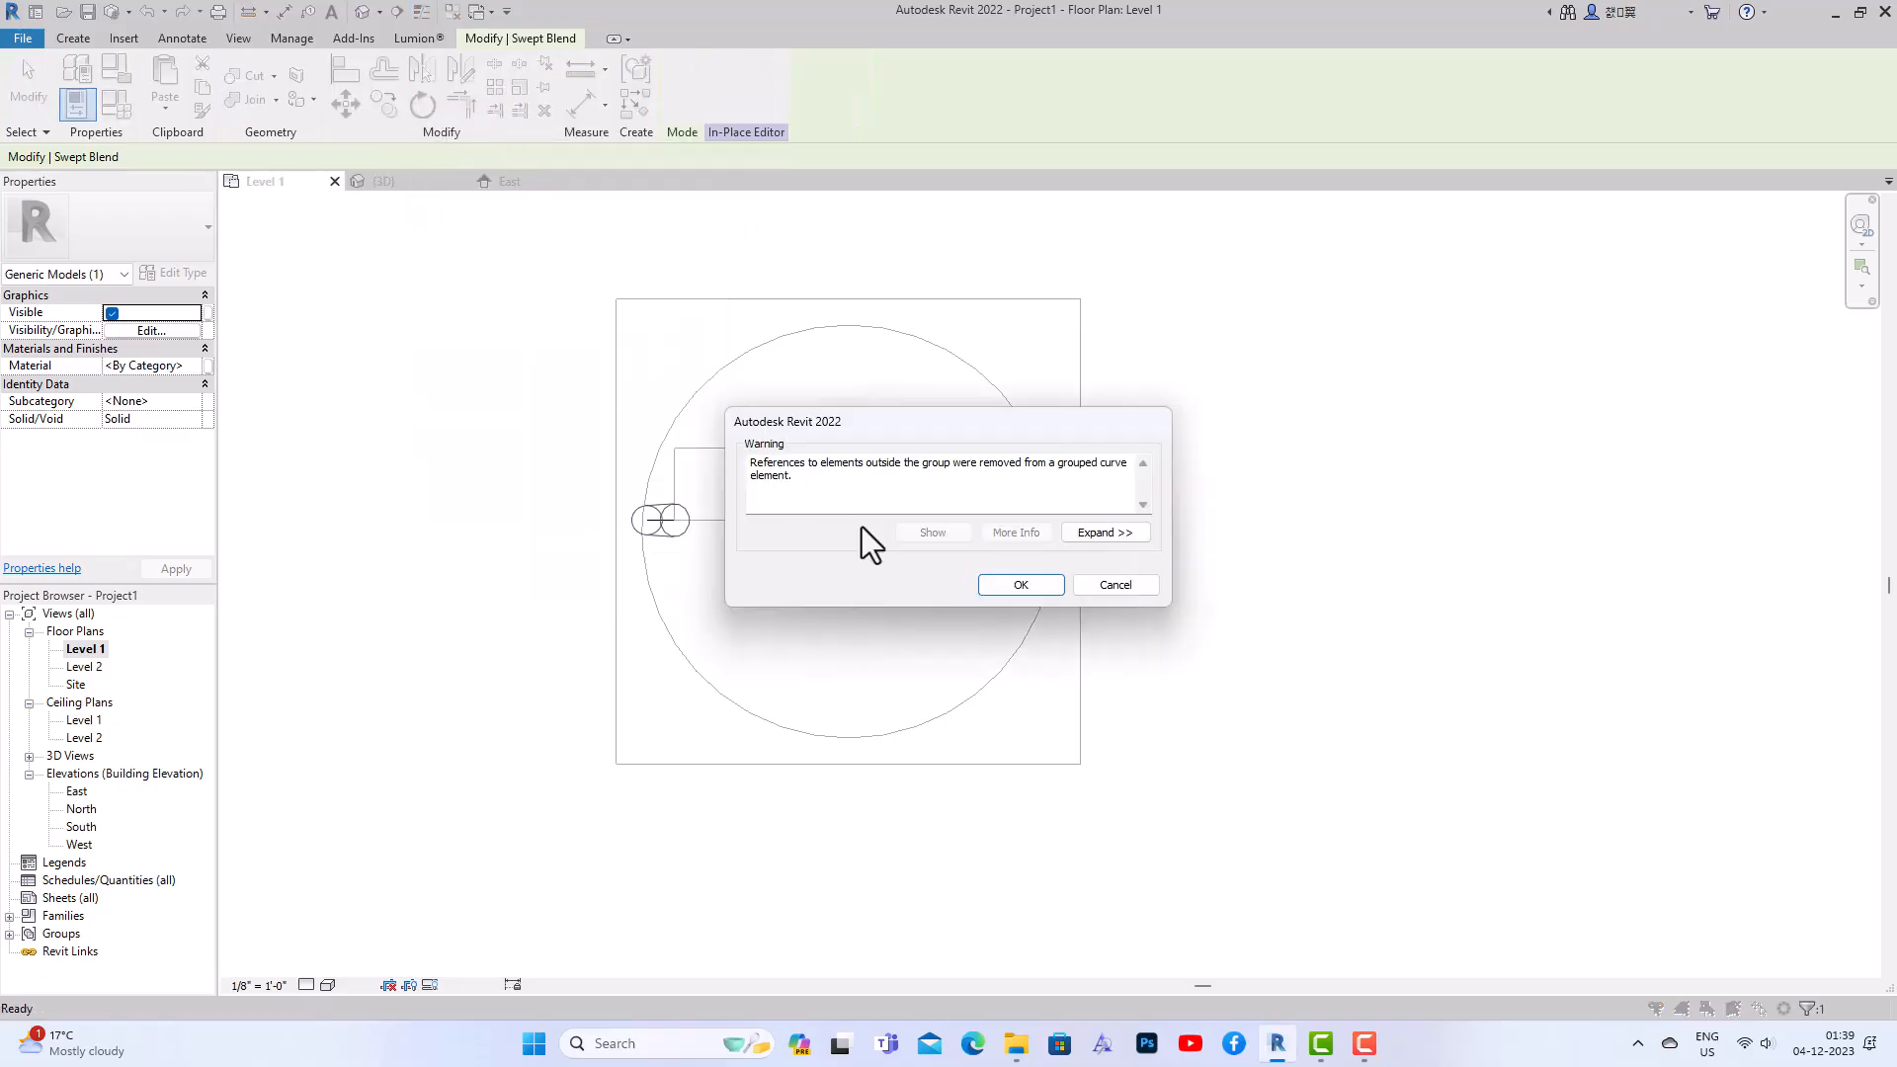
left_click(1004, 585)
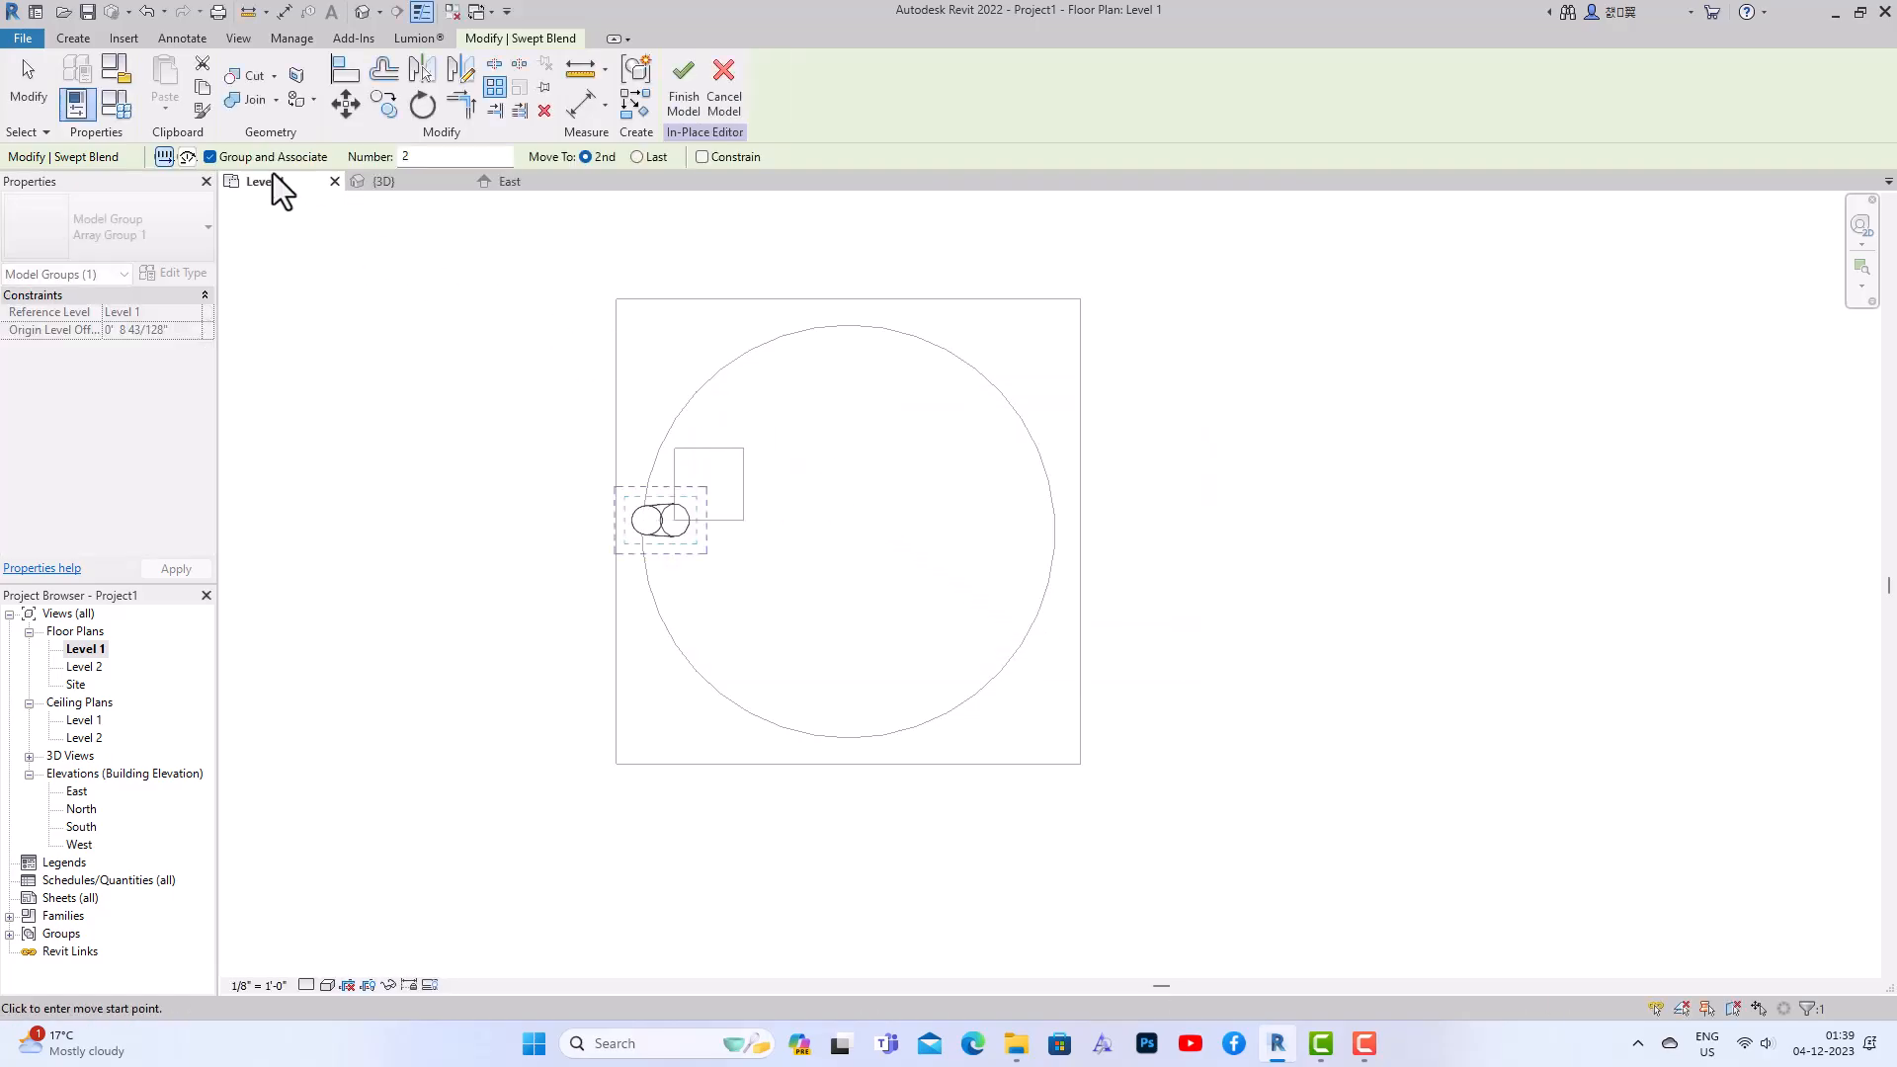
left_click(183, 161)
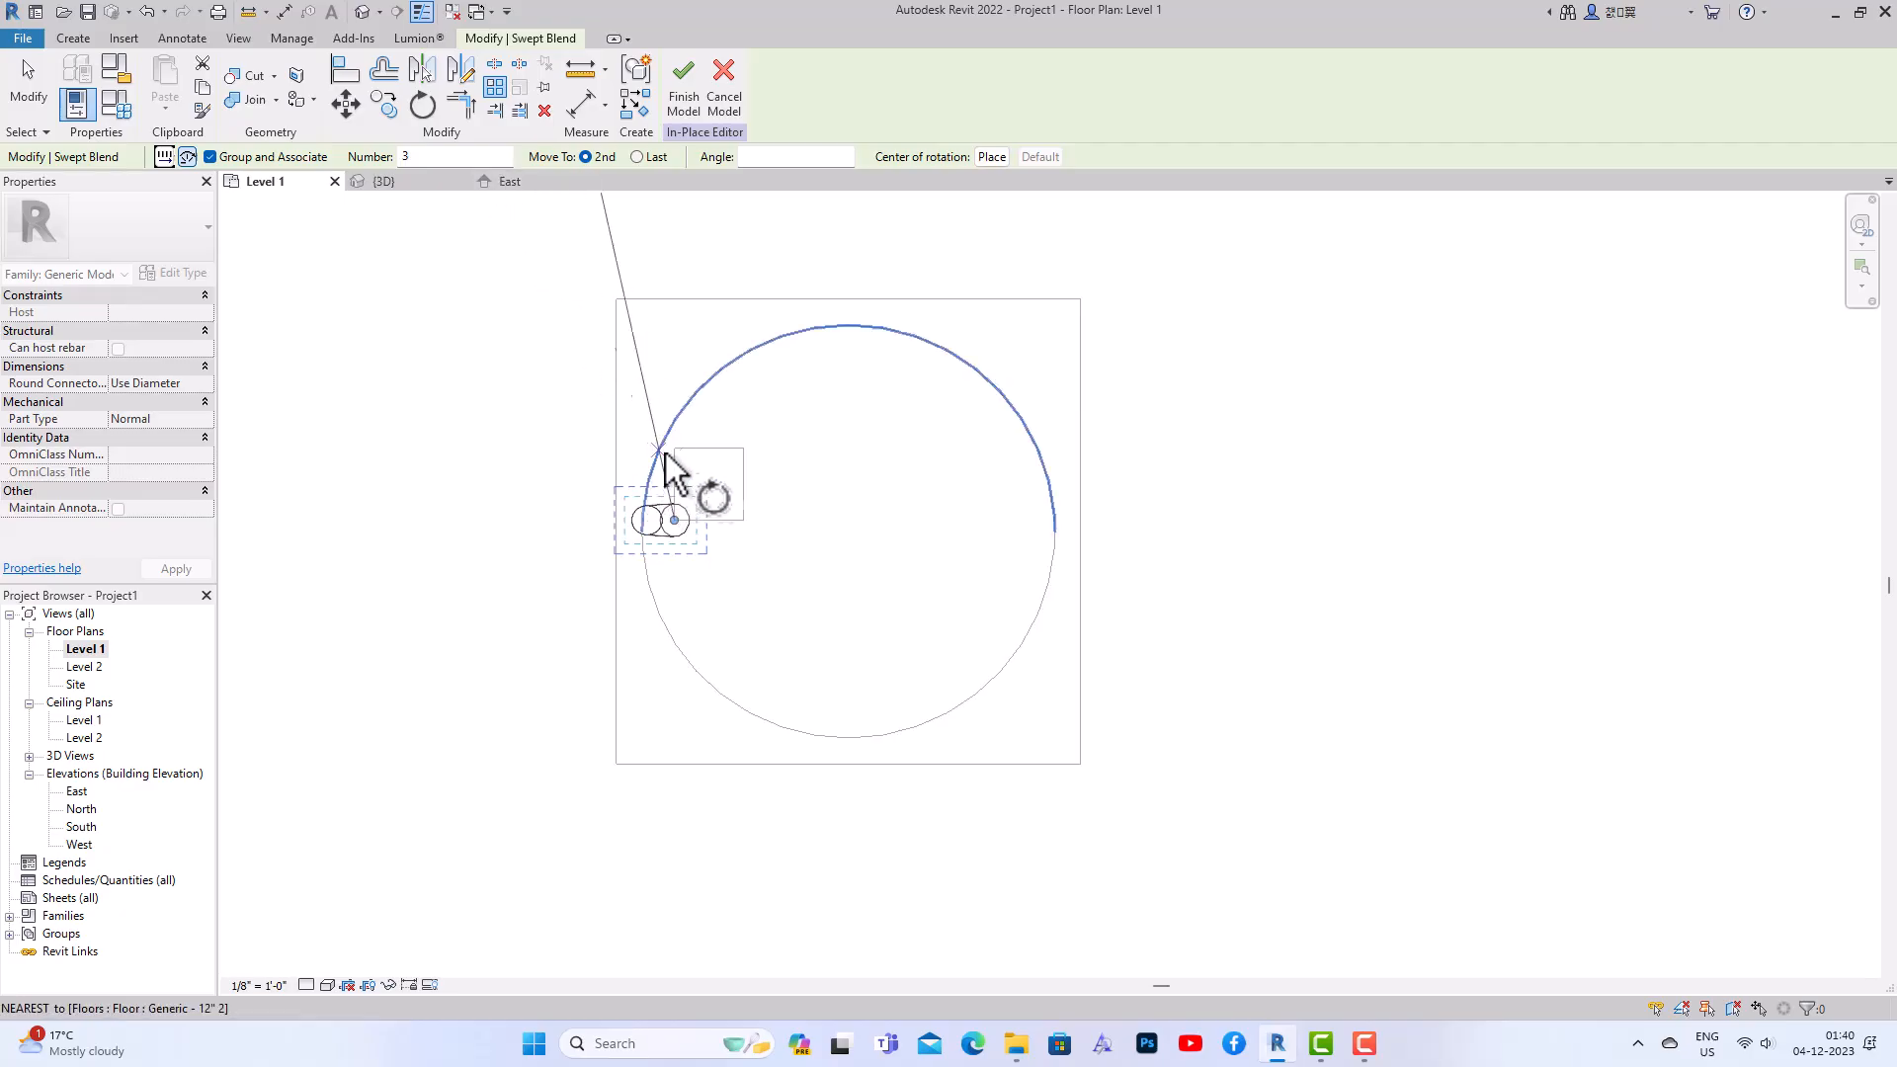
Place the array's centre of rotation at the centre of the circular floor
scroll(711, 478, "down", 1)
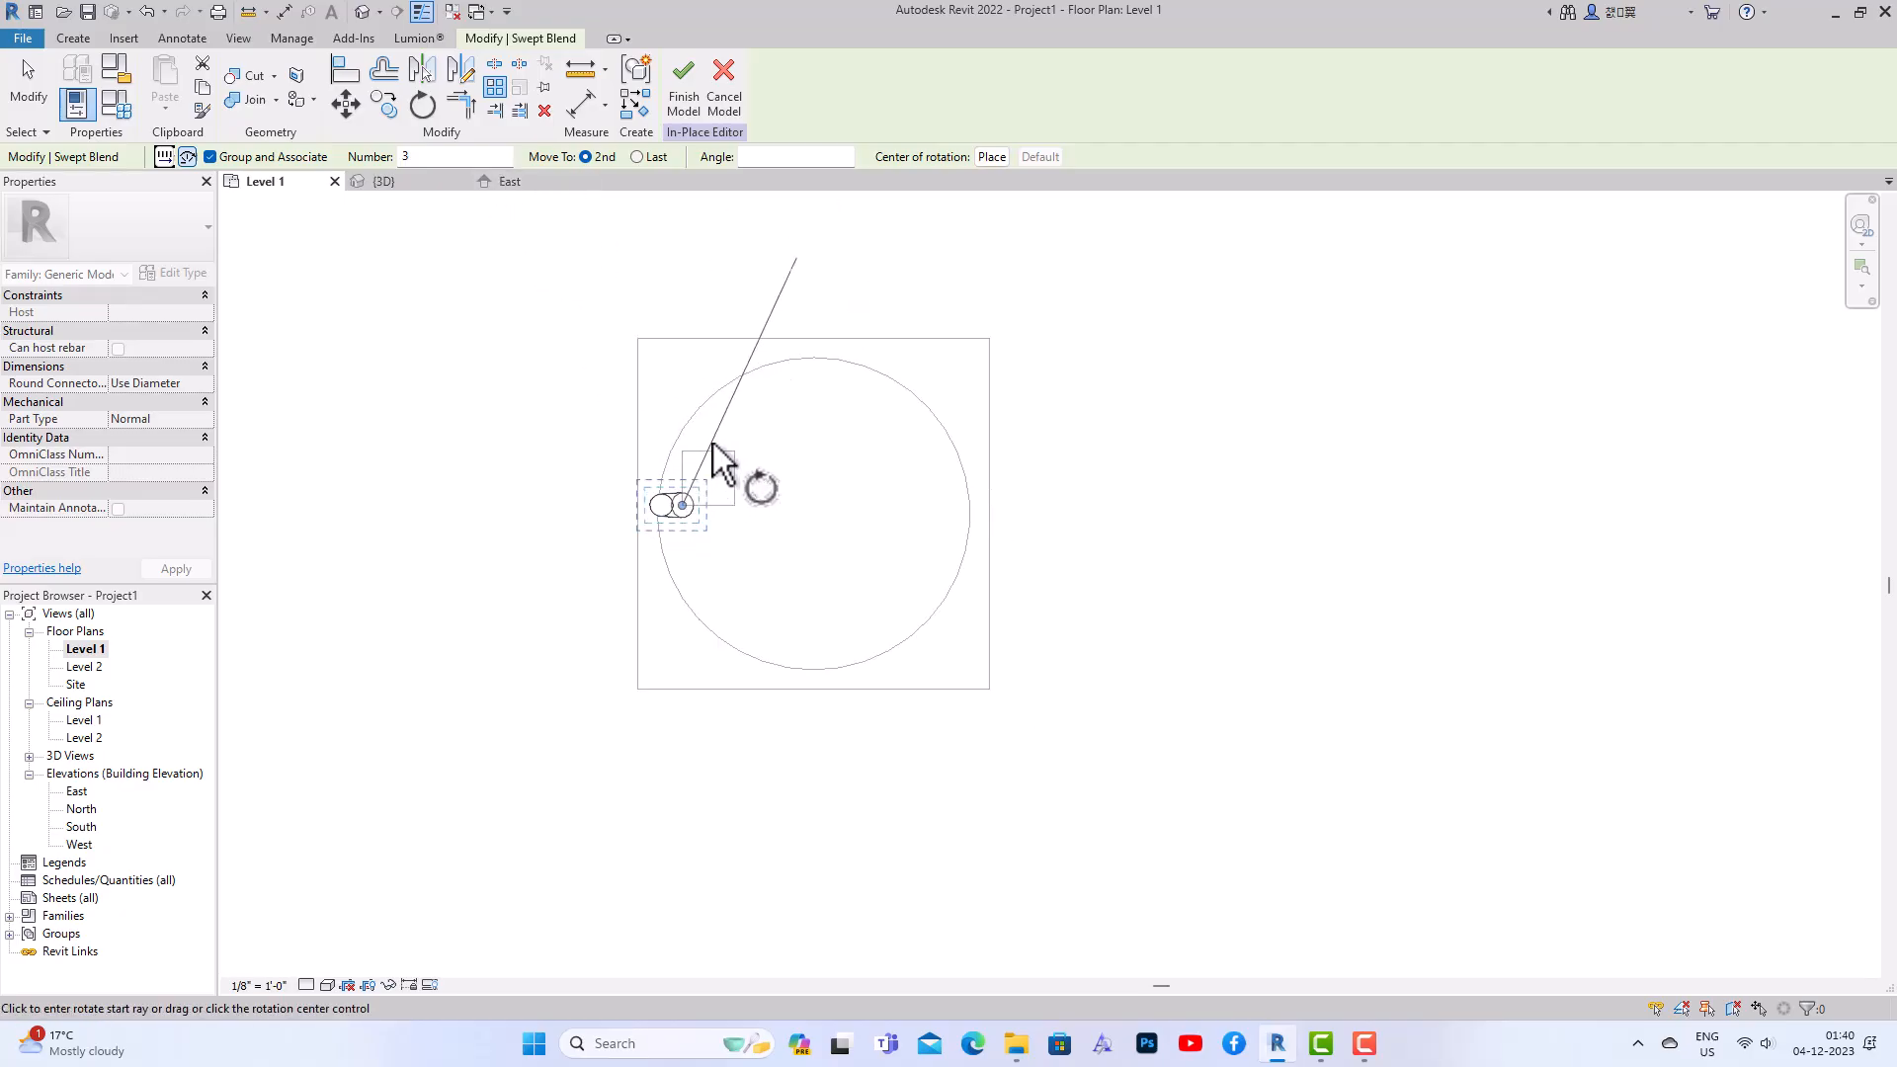
left_click(992, 157)
scroll(688, 496, "down", 1)
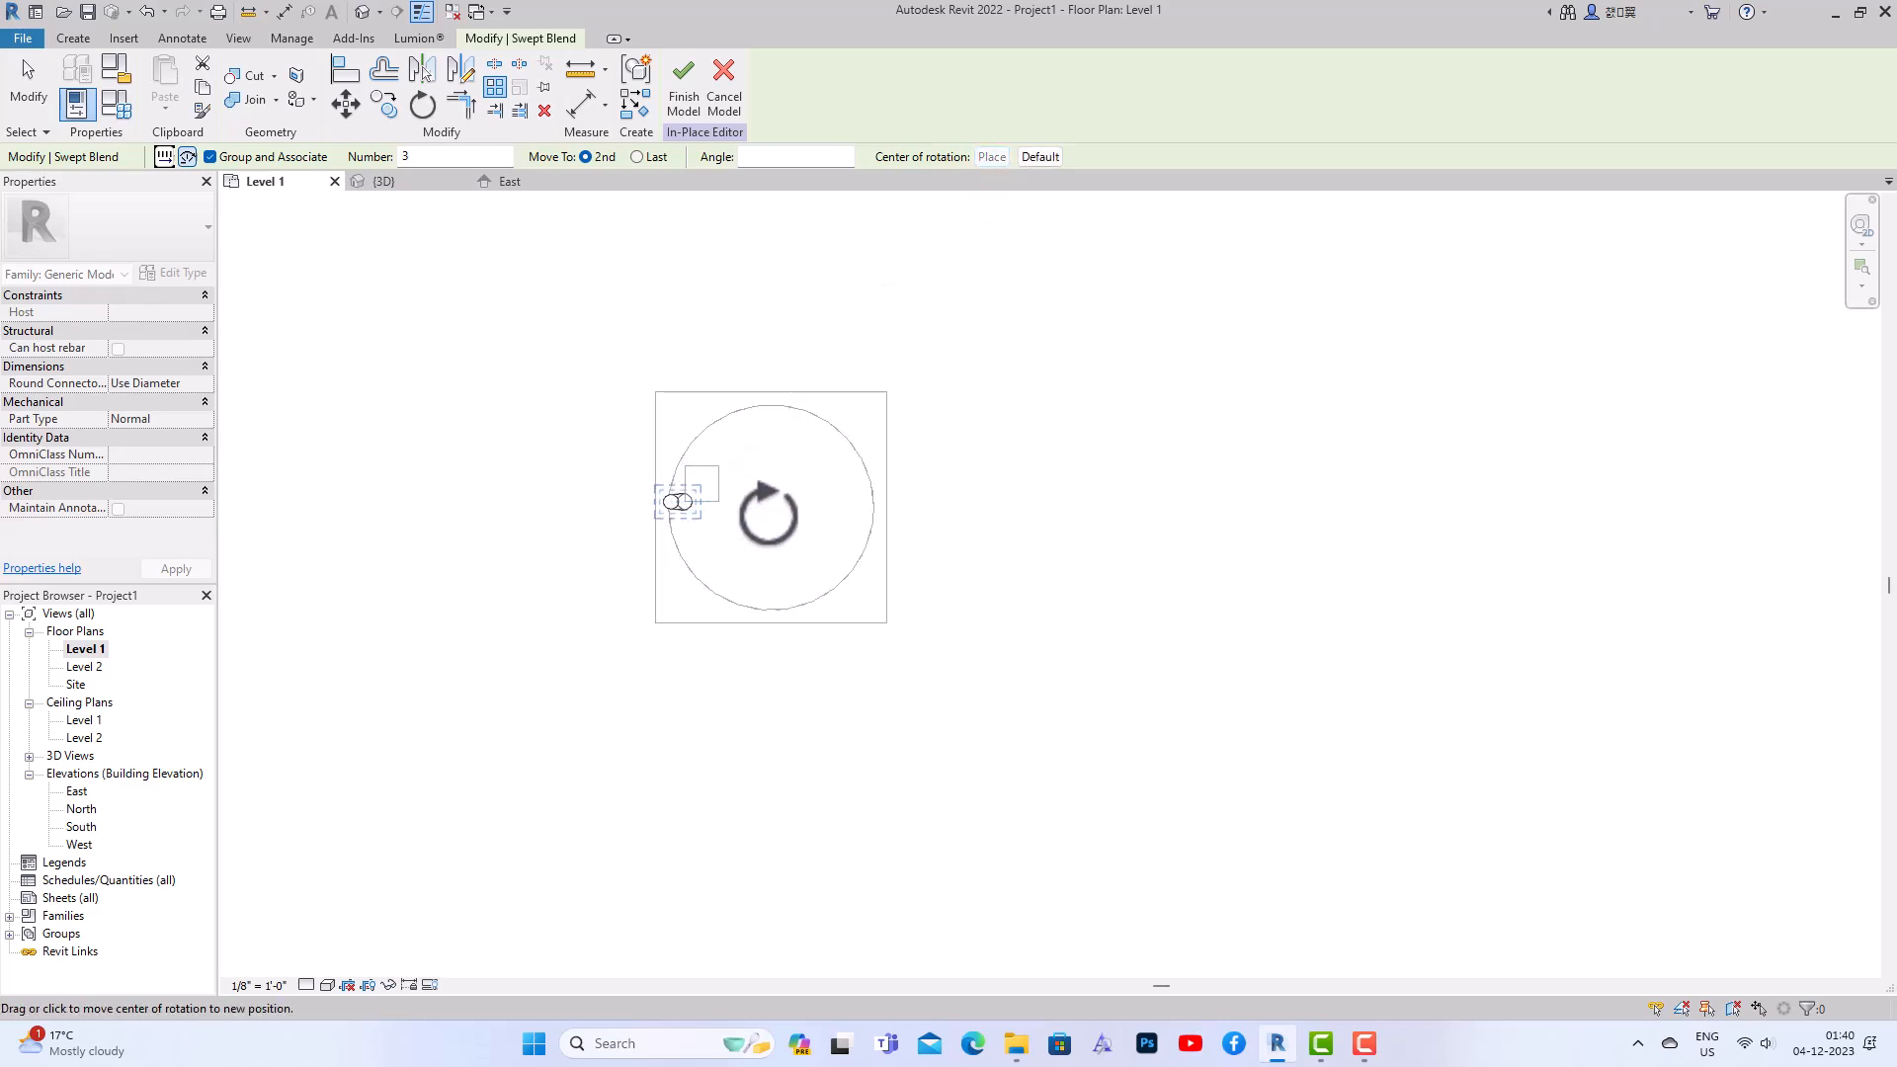
scroll(722, 512, "down", 4)
scroll(729, 510, "up", 2)
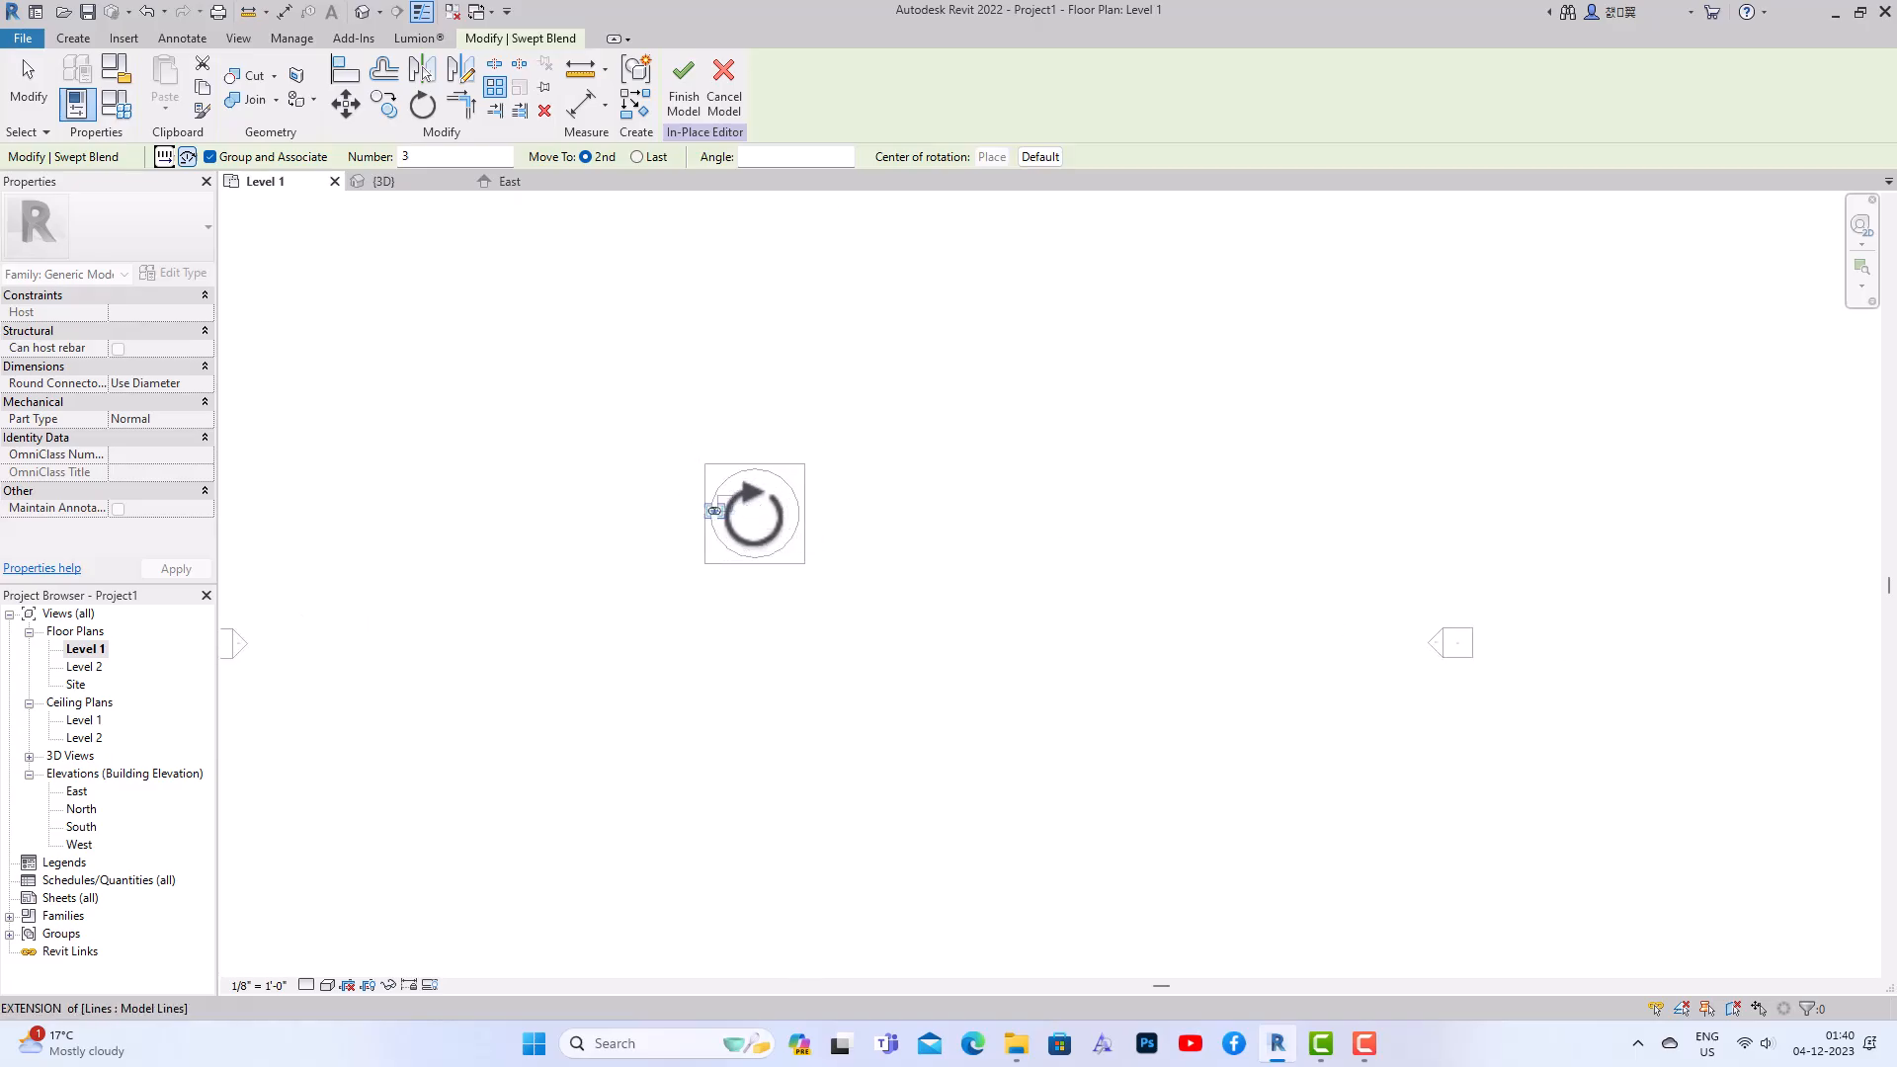
scroll(714, 511, "down", 3)
scroll(718, 513, "up", 2)
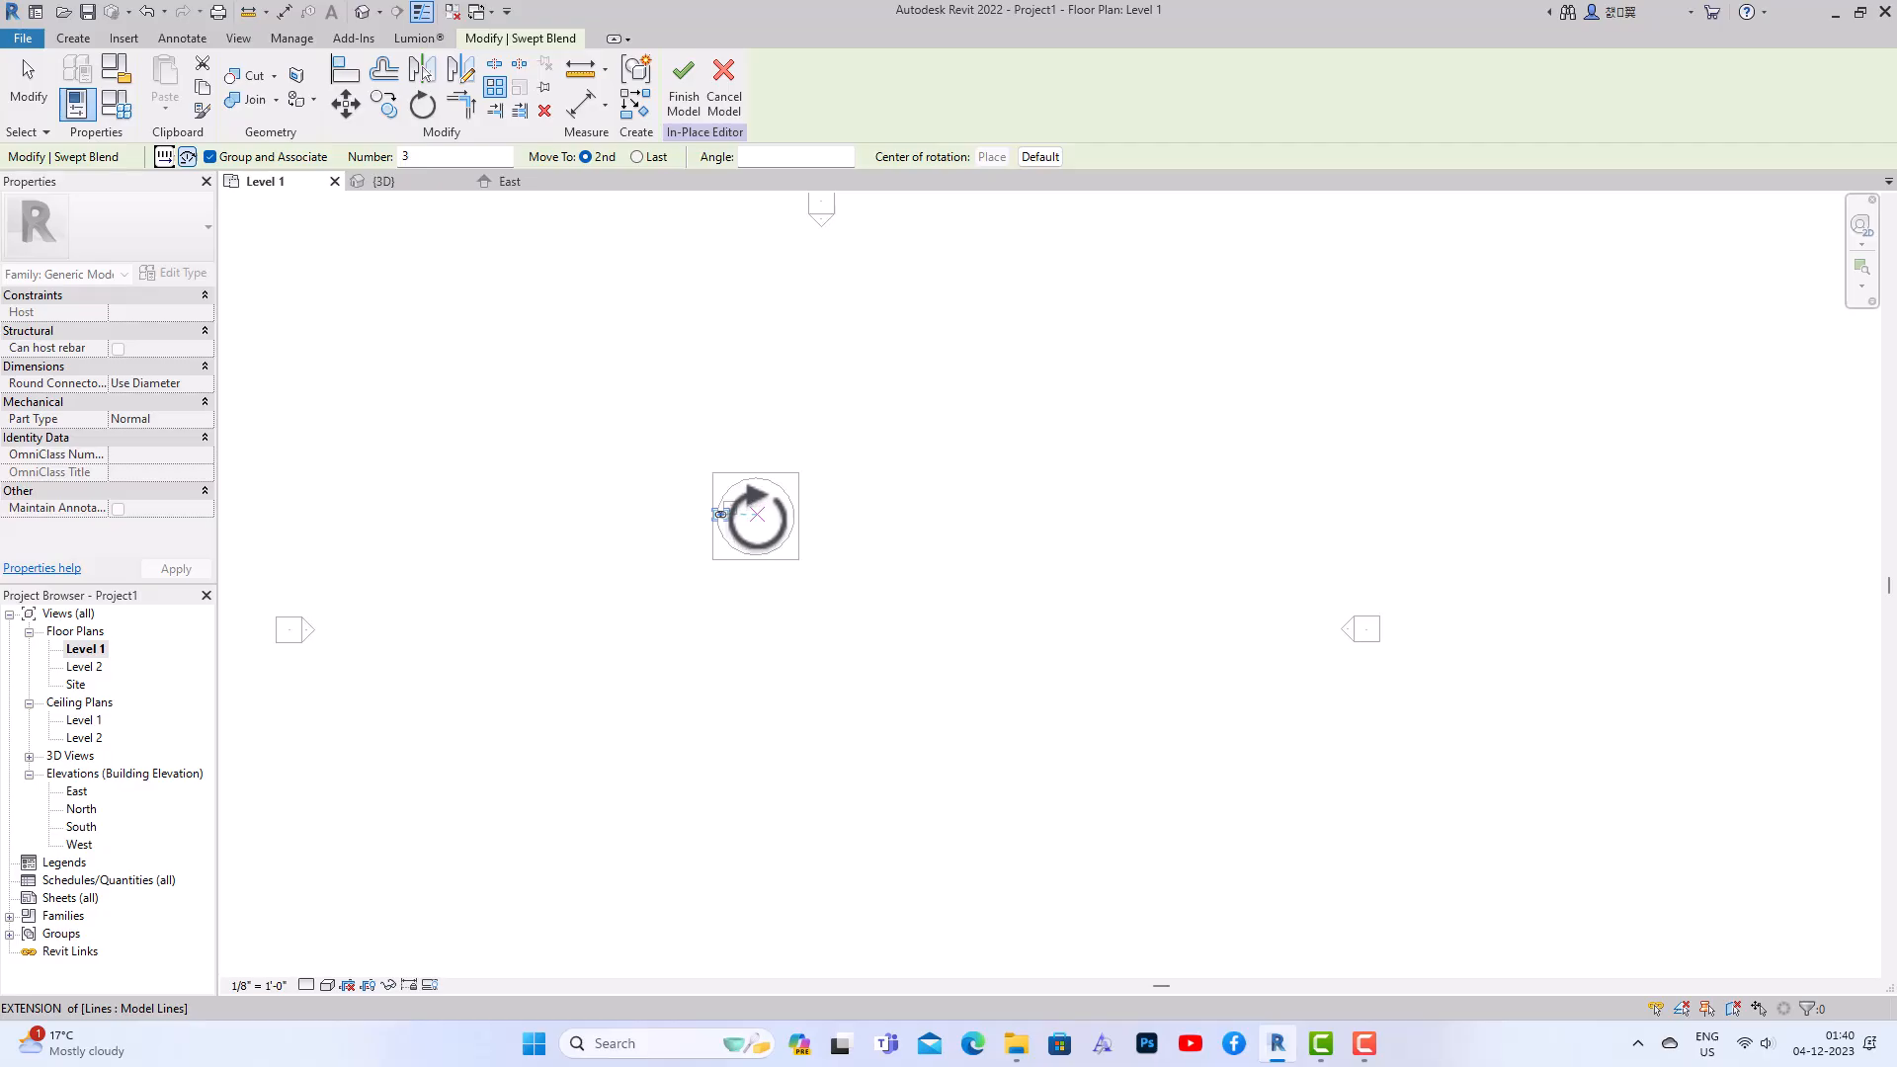
left_click(766, 523)
Rotate the second array copy 45° from the original swept blend and set the array count to 6
scroll(731, 499, "up", 2)
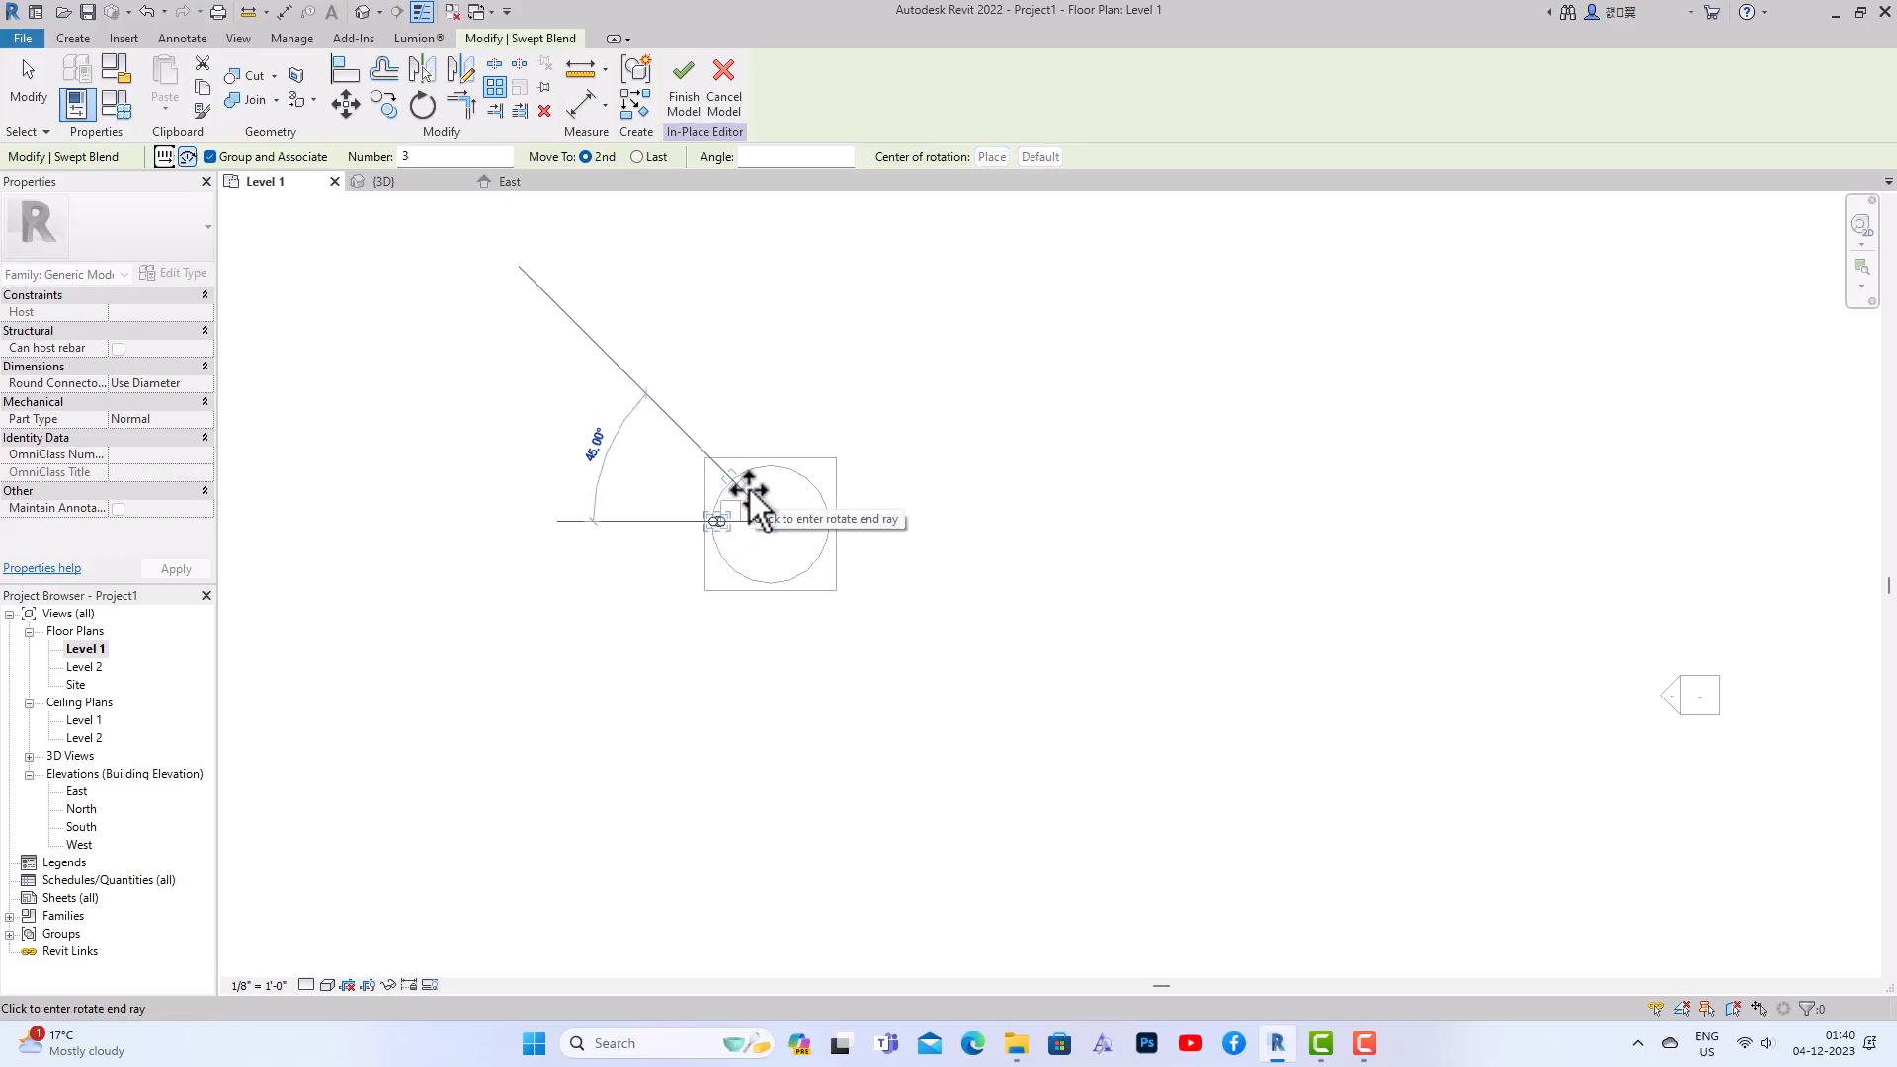
left_click(748, 490)
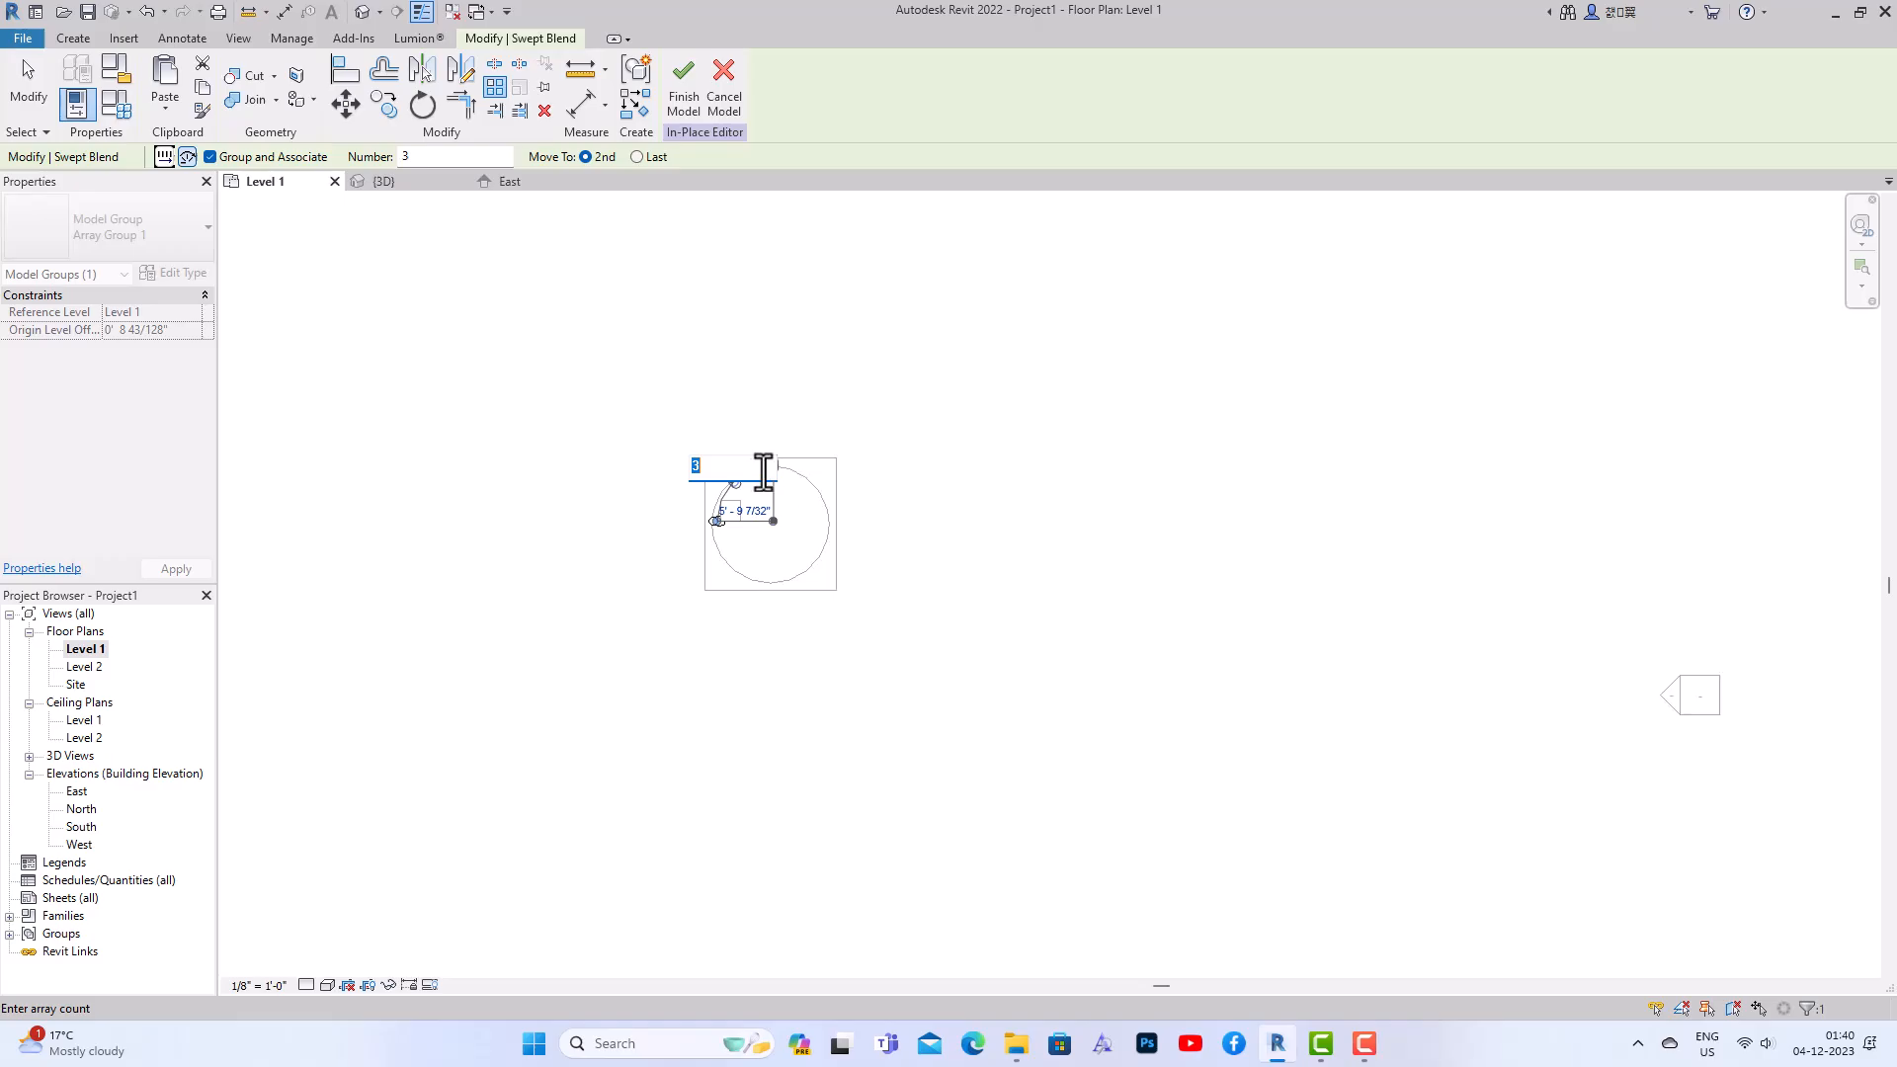
scroll(764, 472, "up", 4)
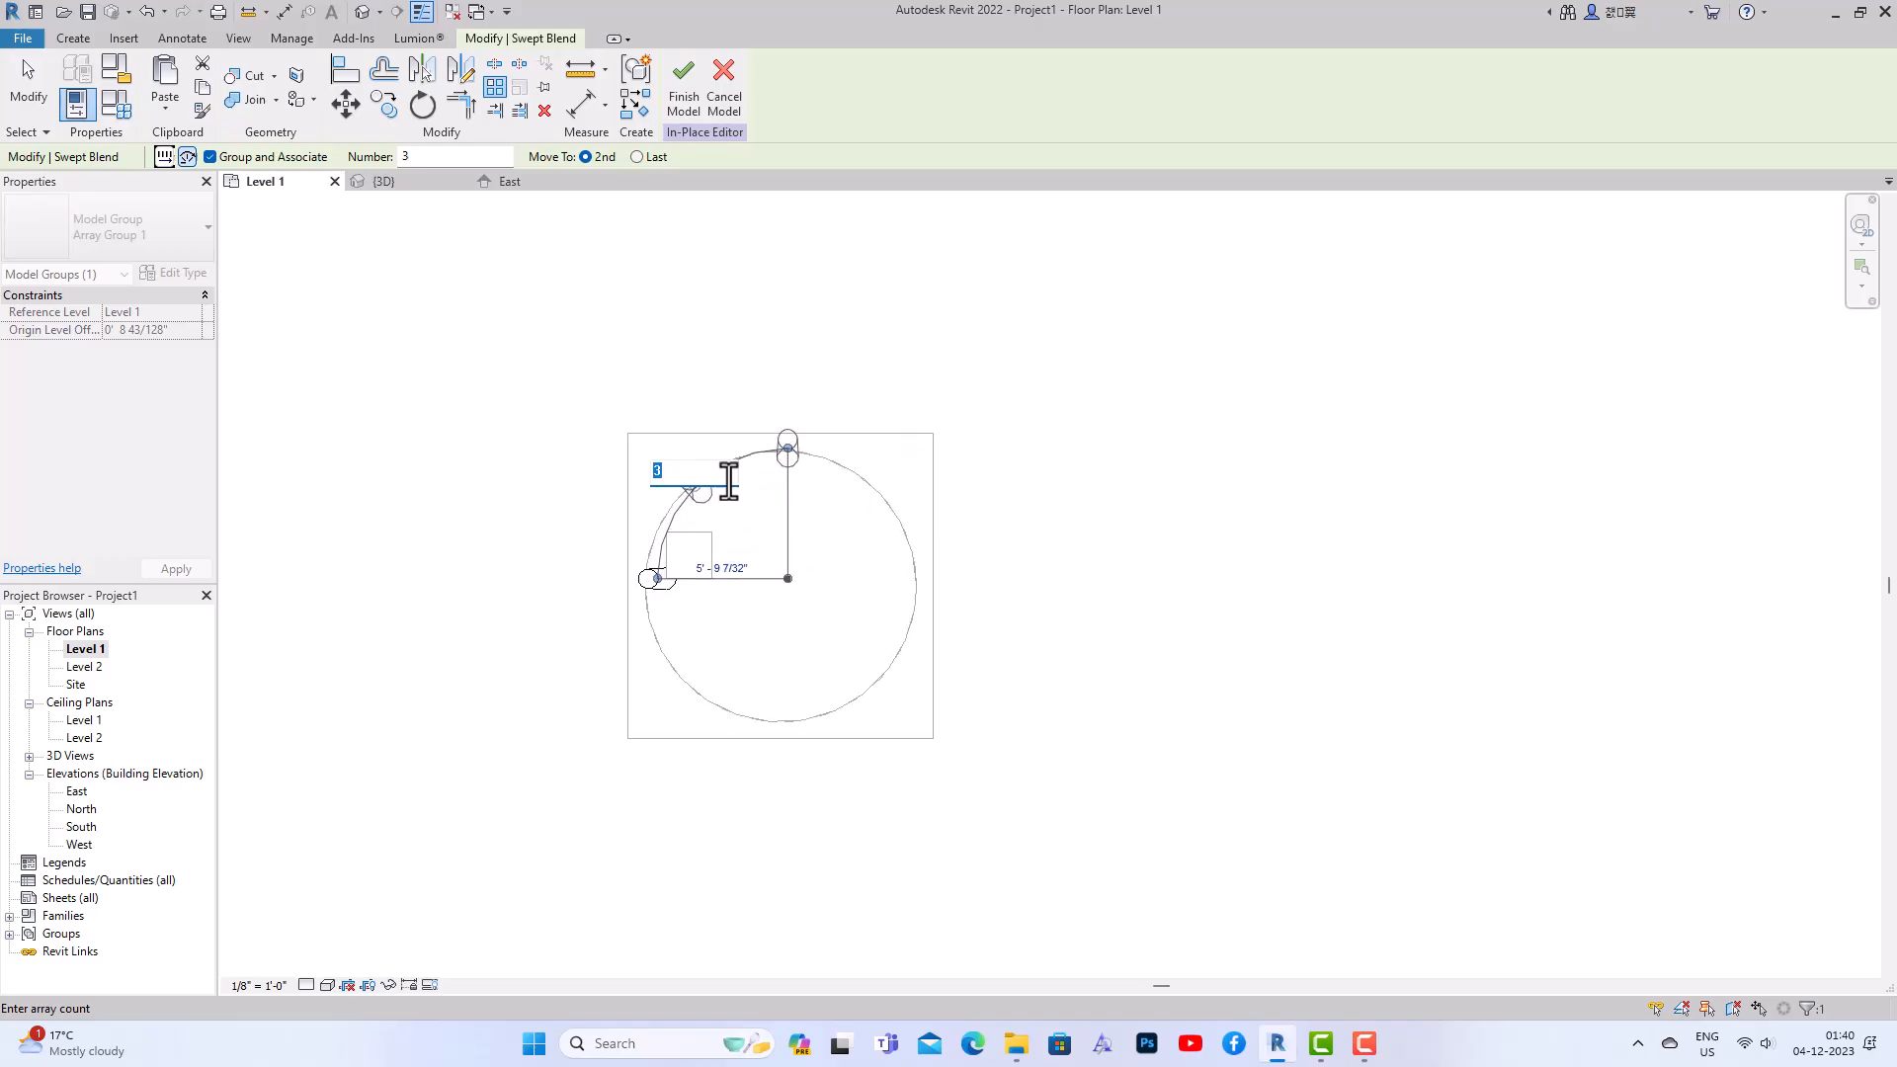
type("6")
key("Return")
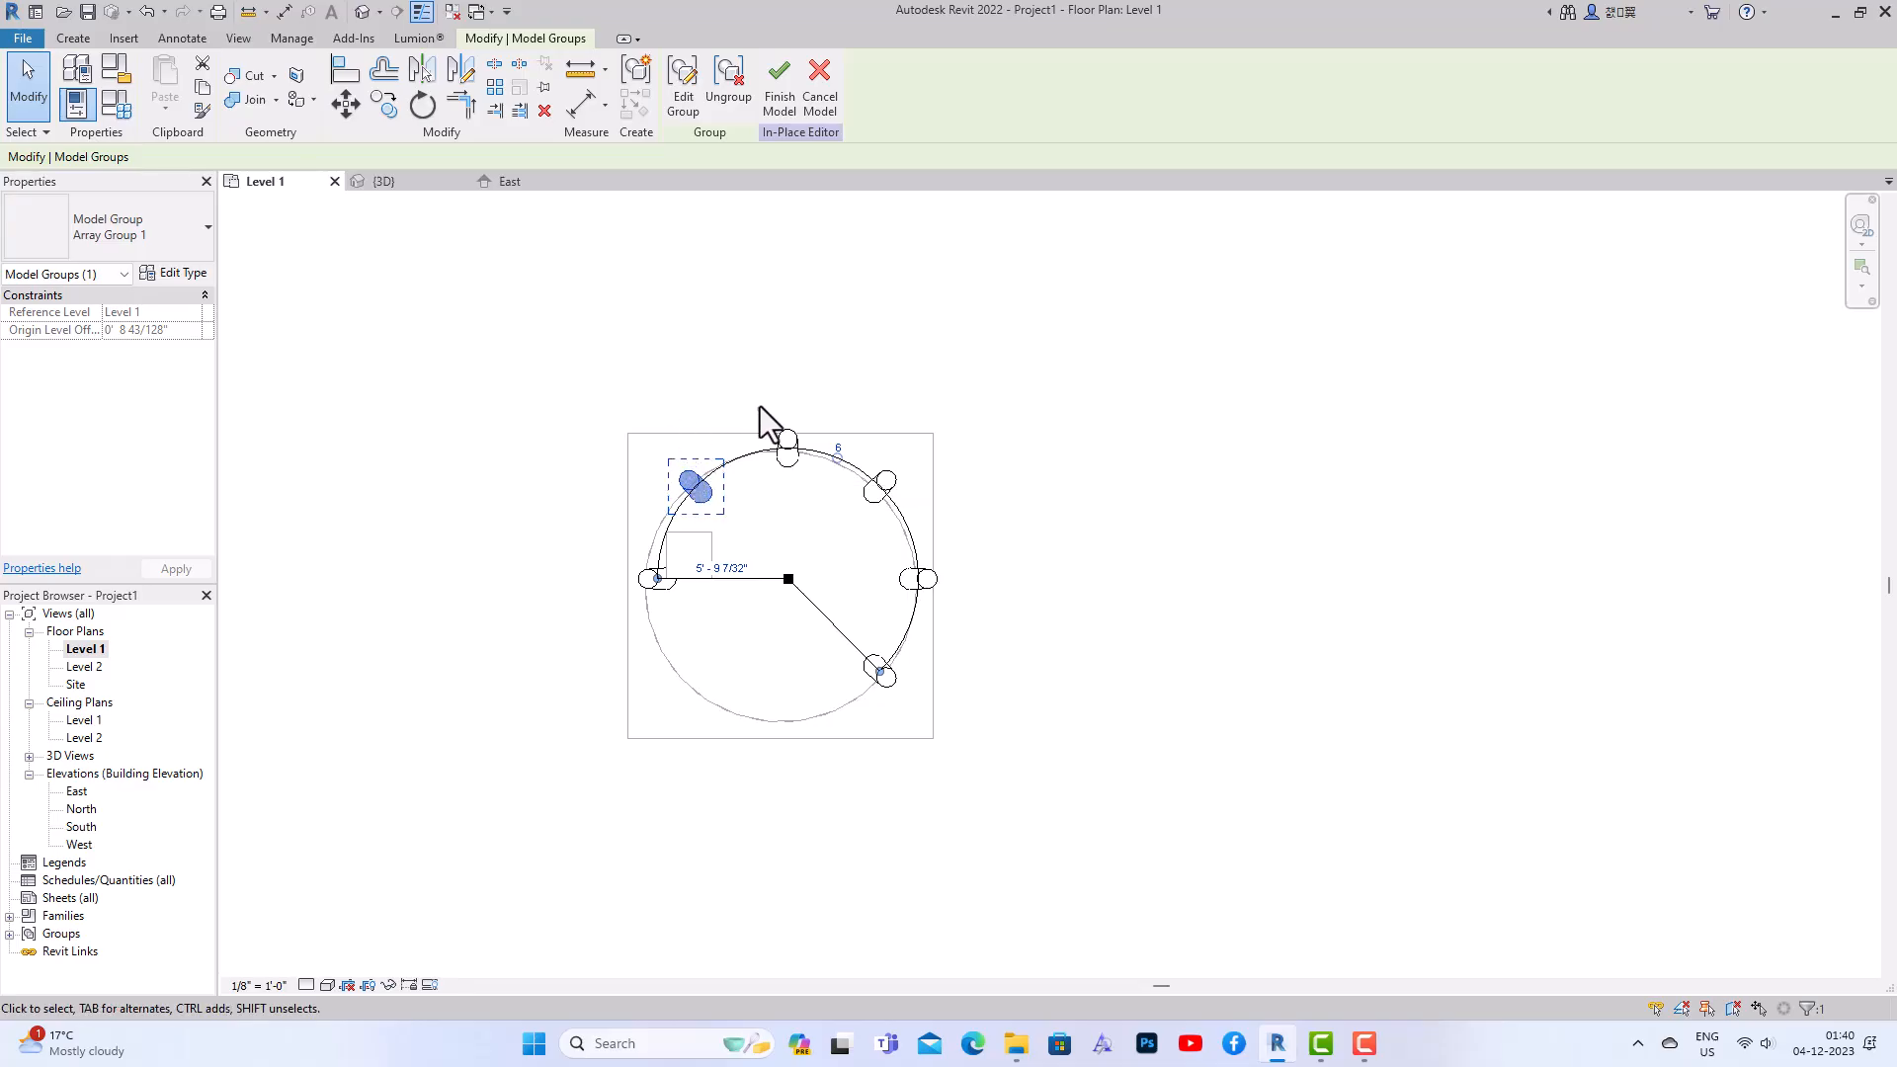
Set the radial array's count to 8 and finish the in-place model
left_click(839, 447)
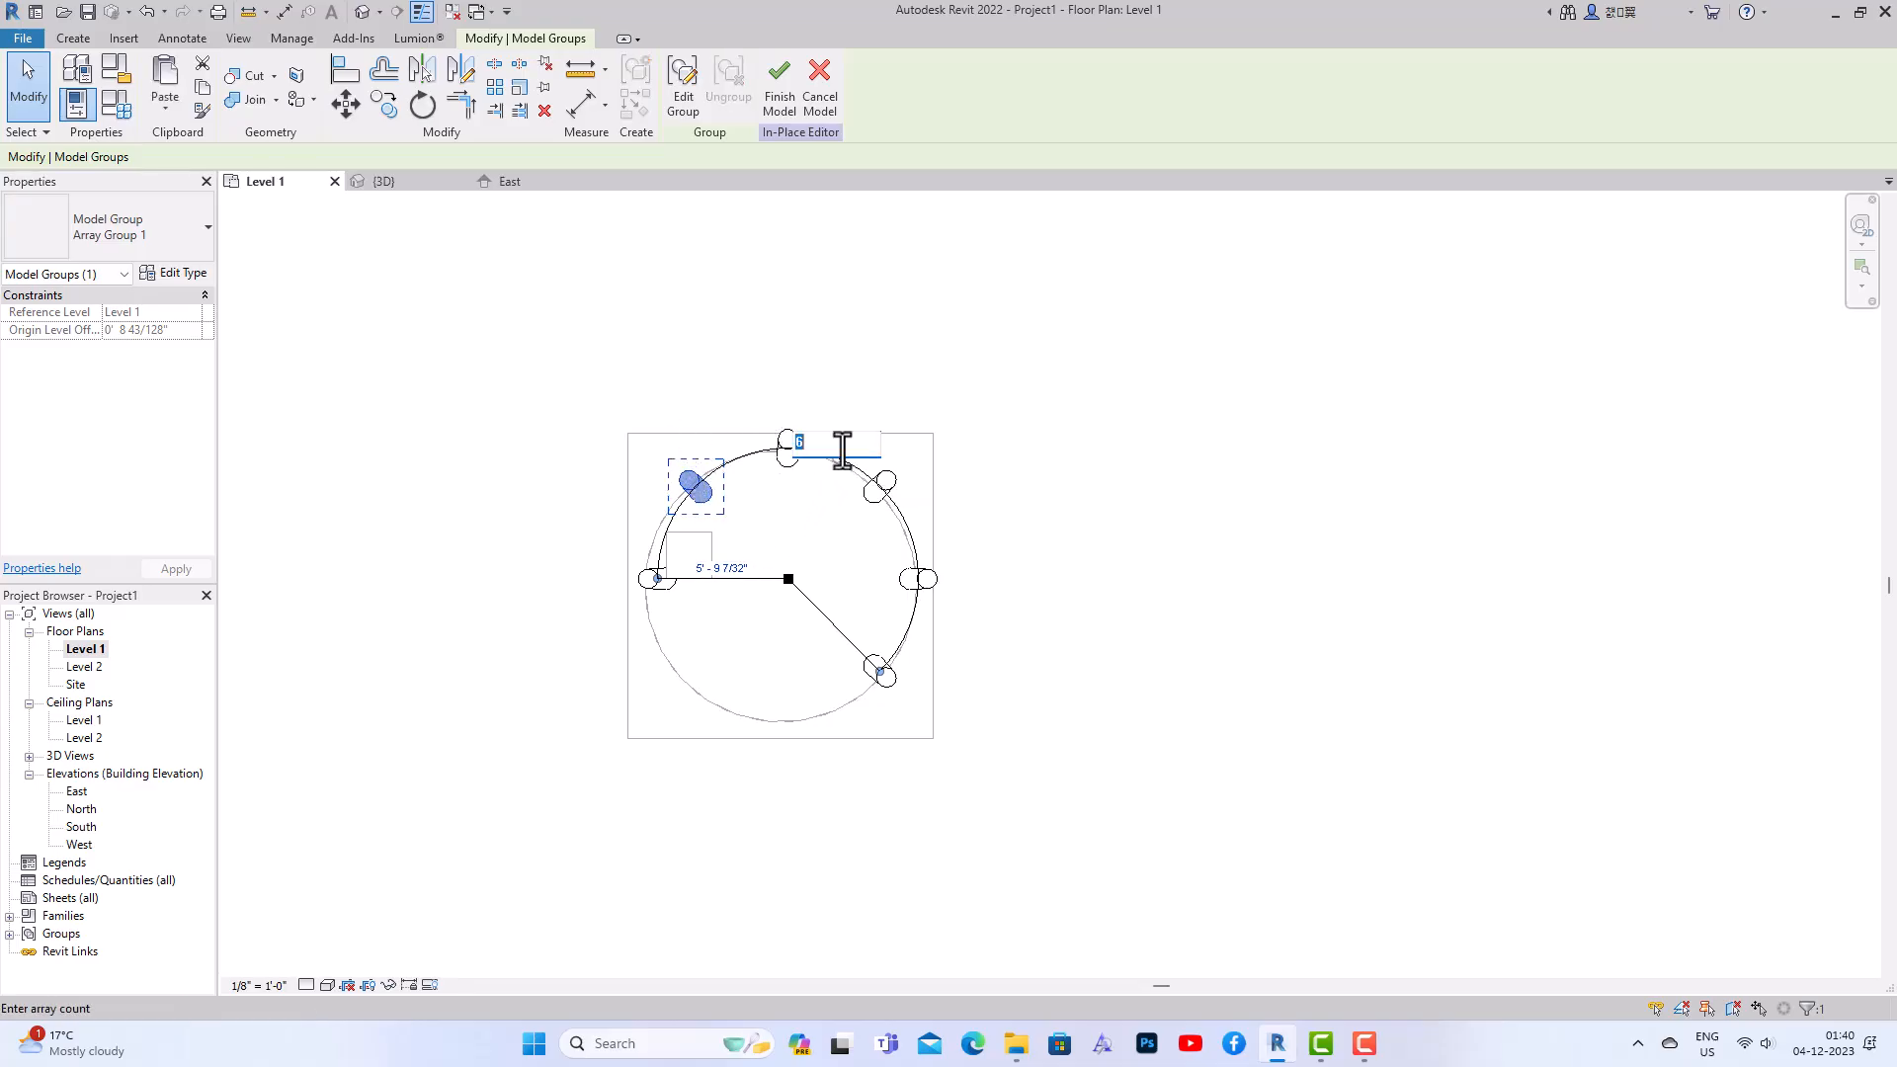
key("Return")
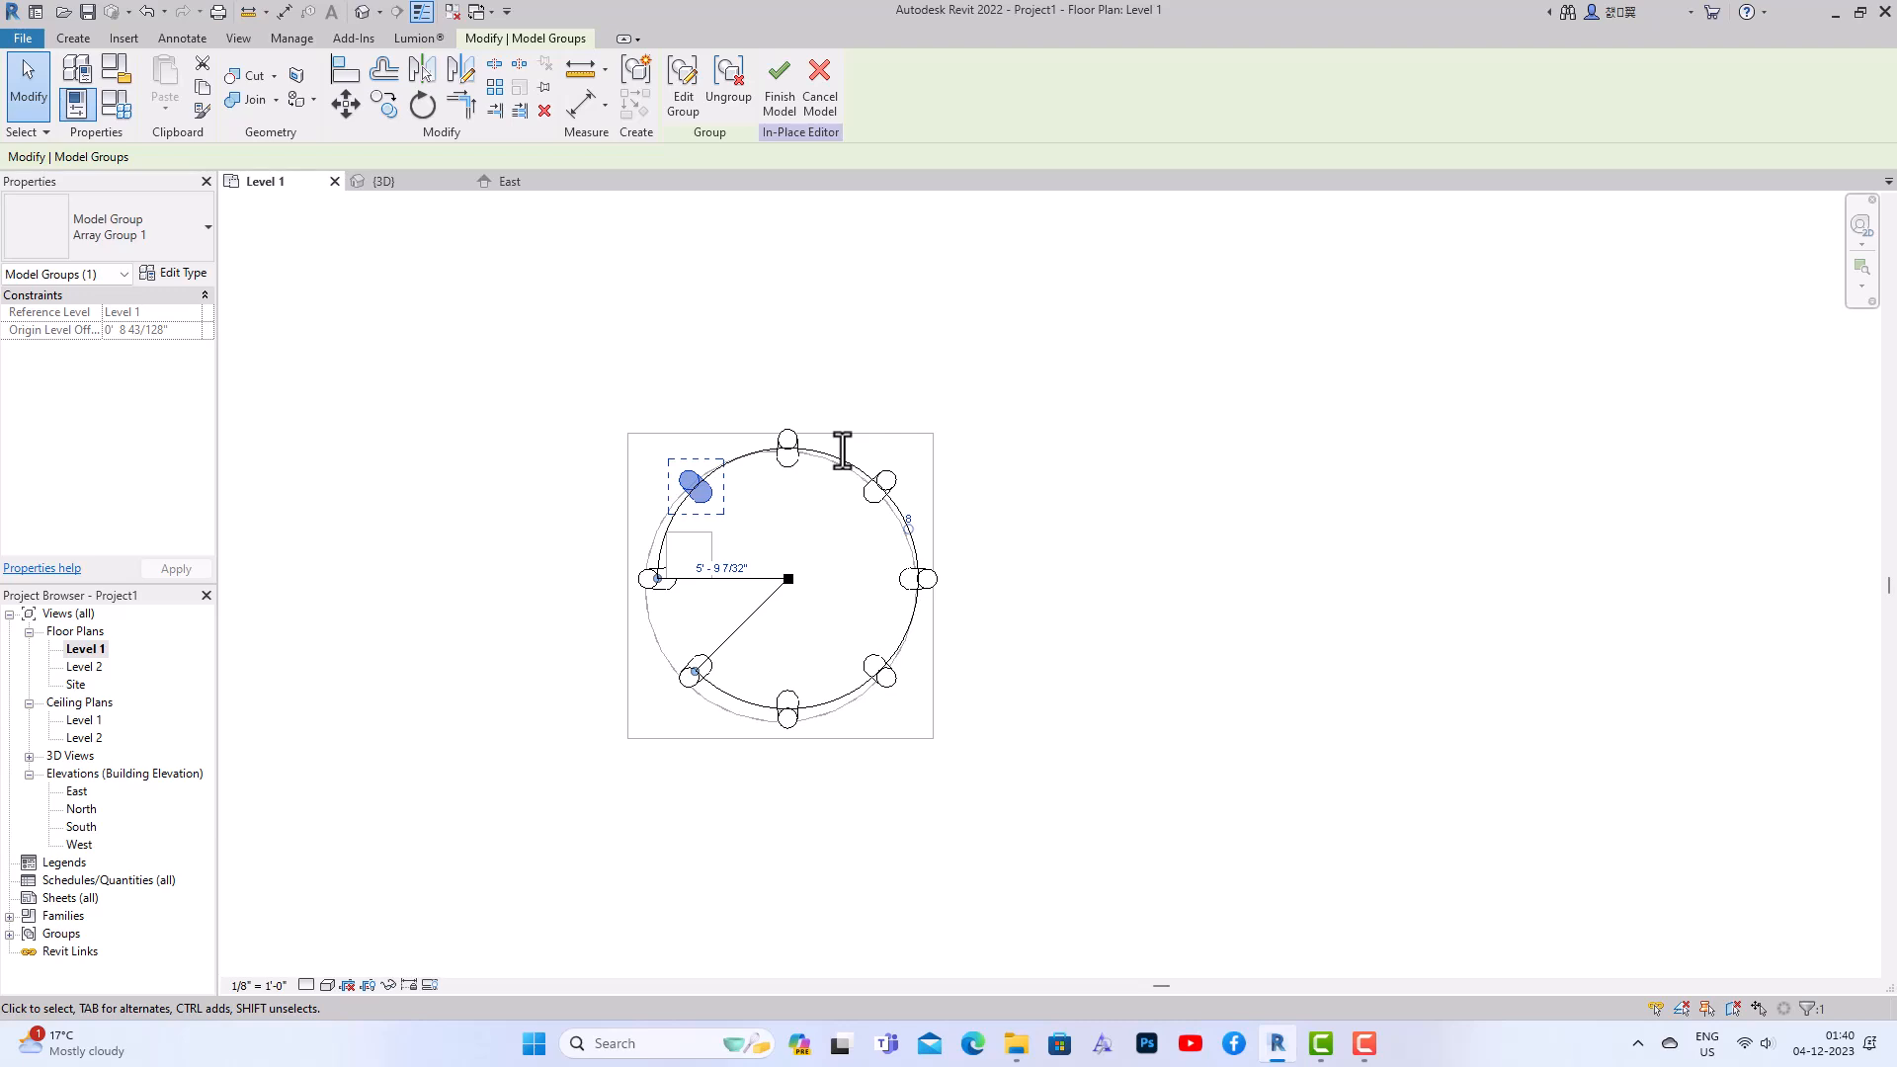
left_click(779, 103)
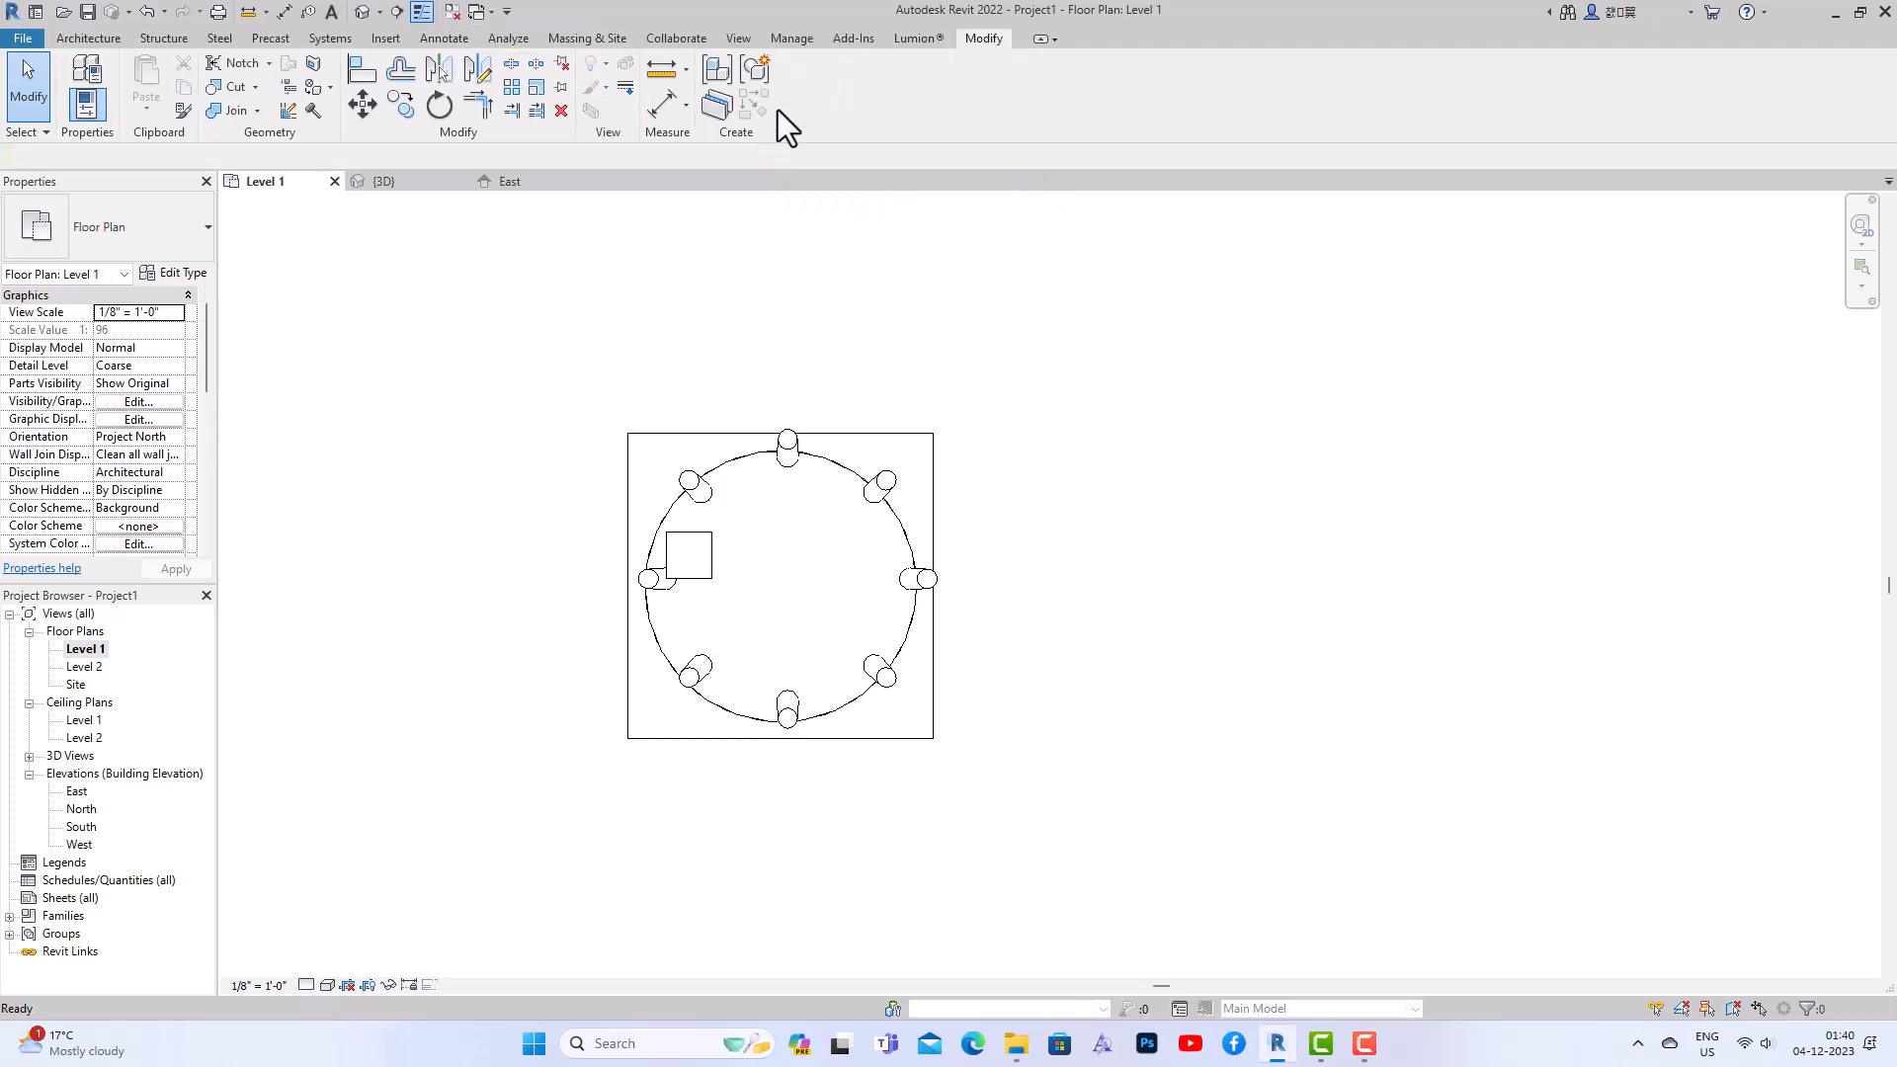
In the 3D view, delete the small square floor block standing on the circular floor
left_click(362, 11)
scroll(500, 530, "down", 4)
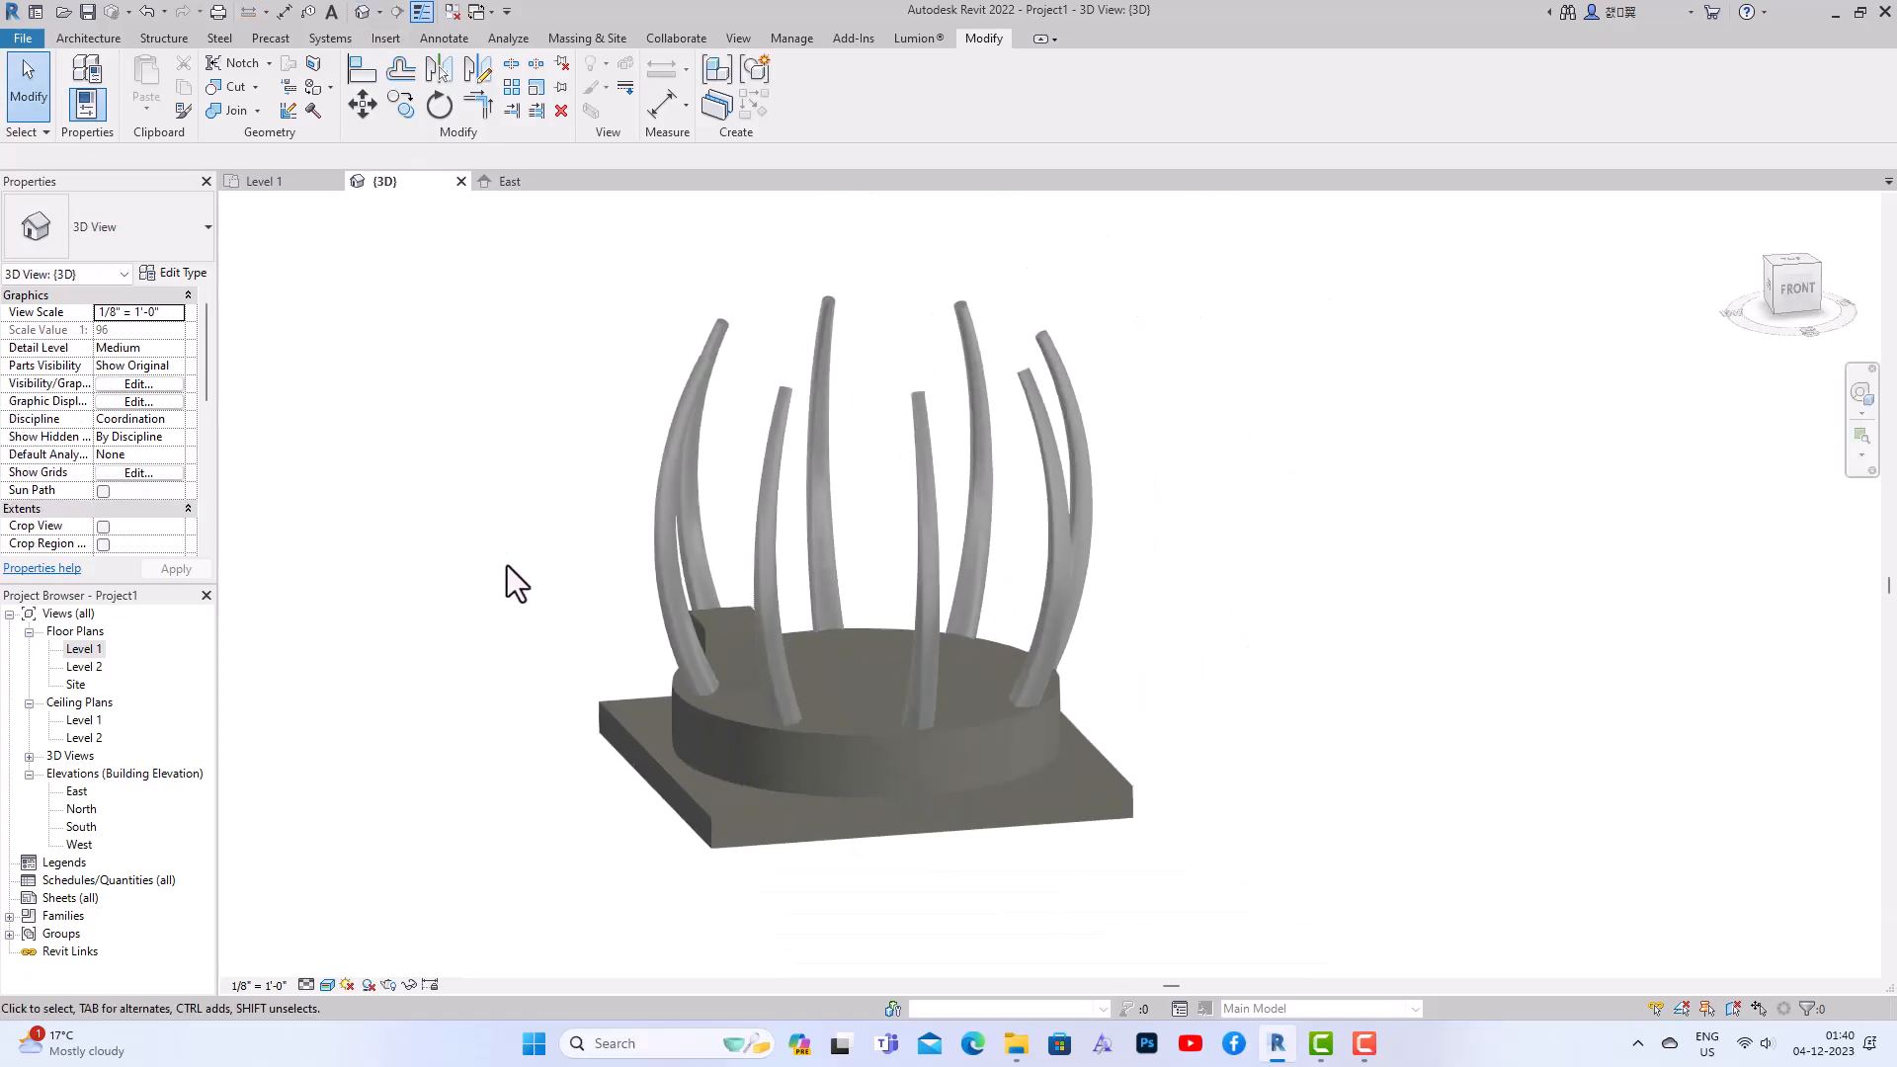
left_click(733, 625)
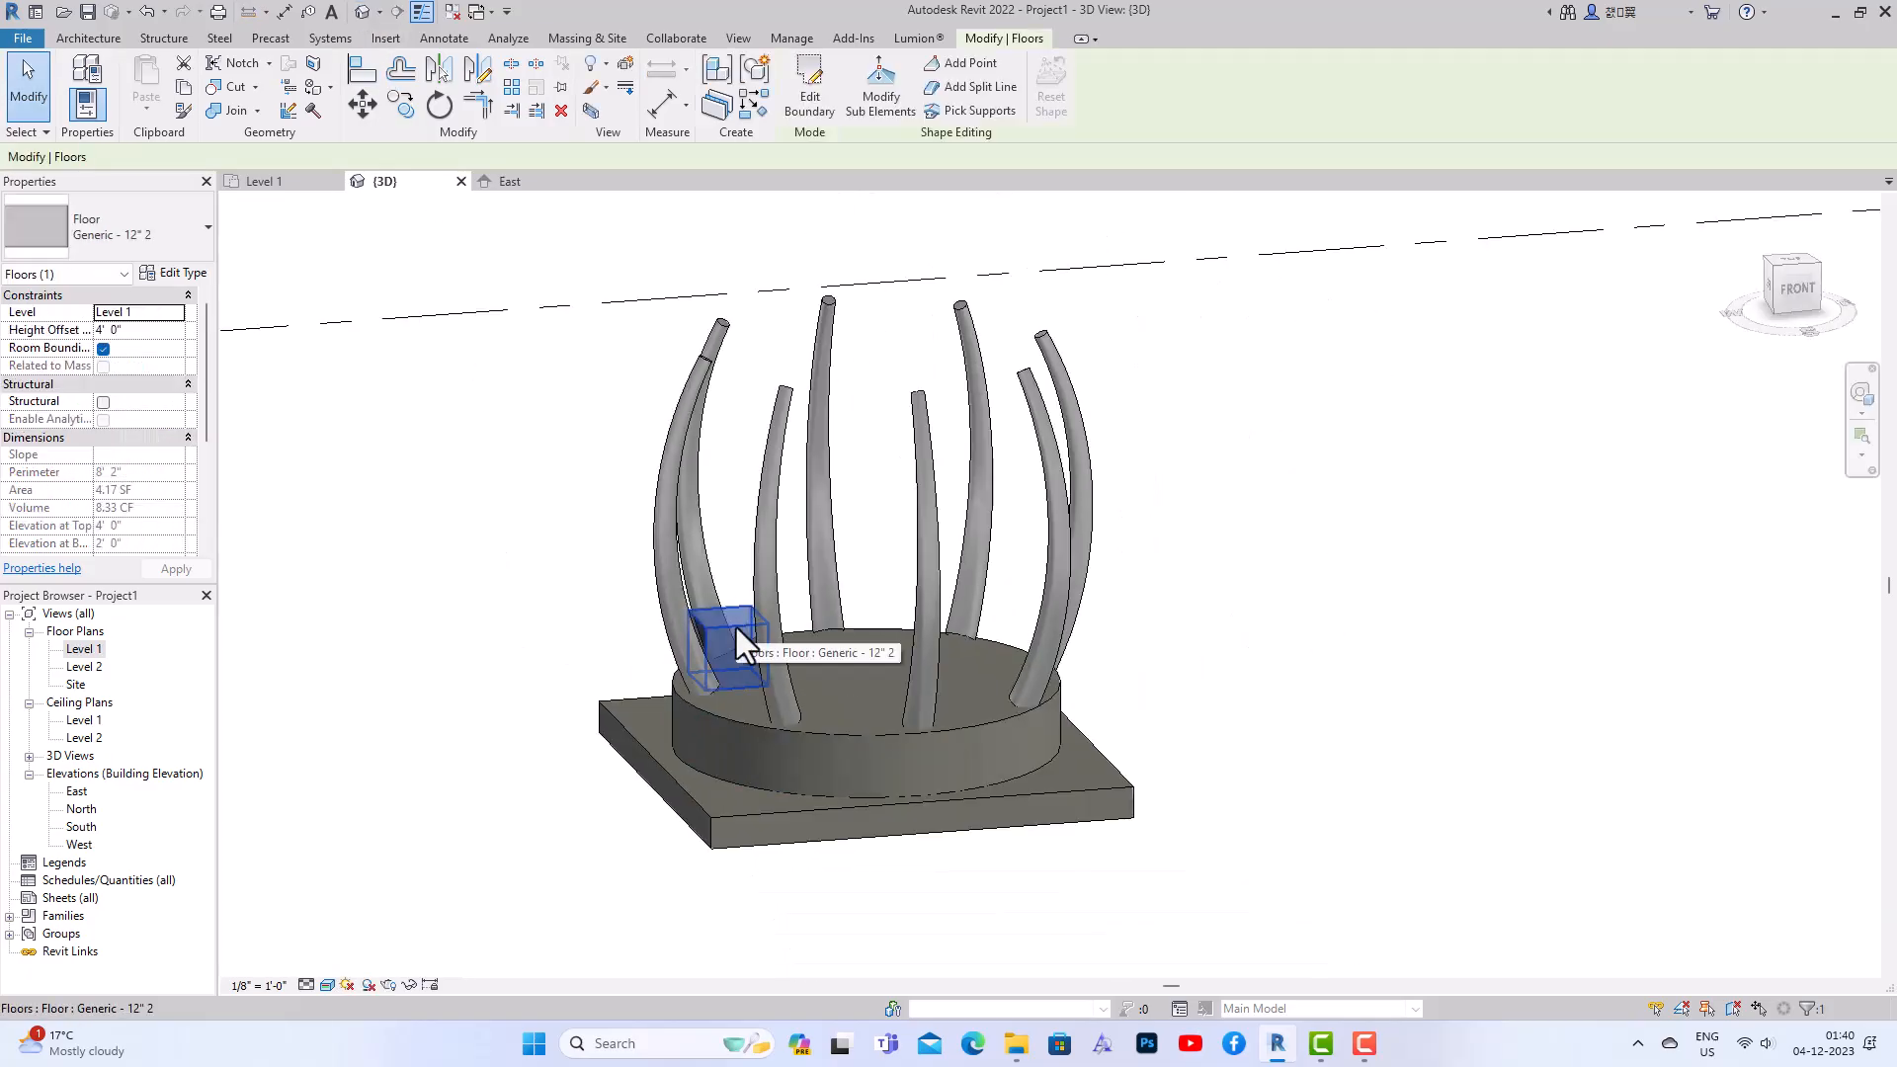
key("Delete")
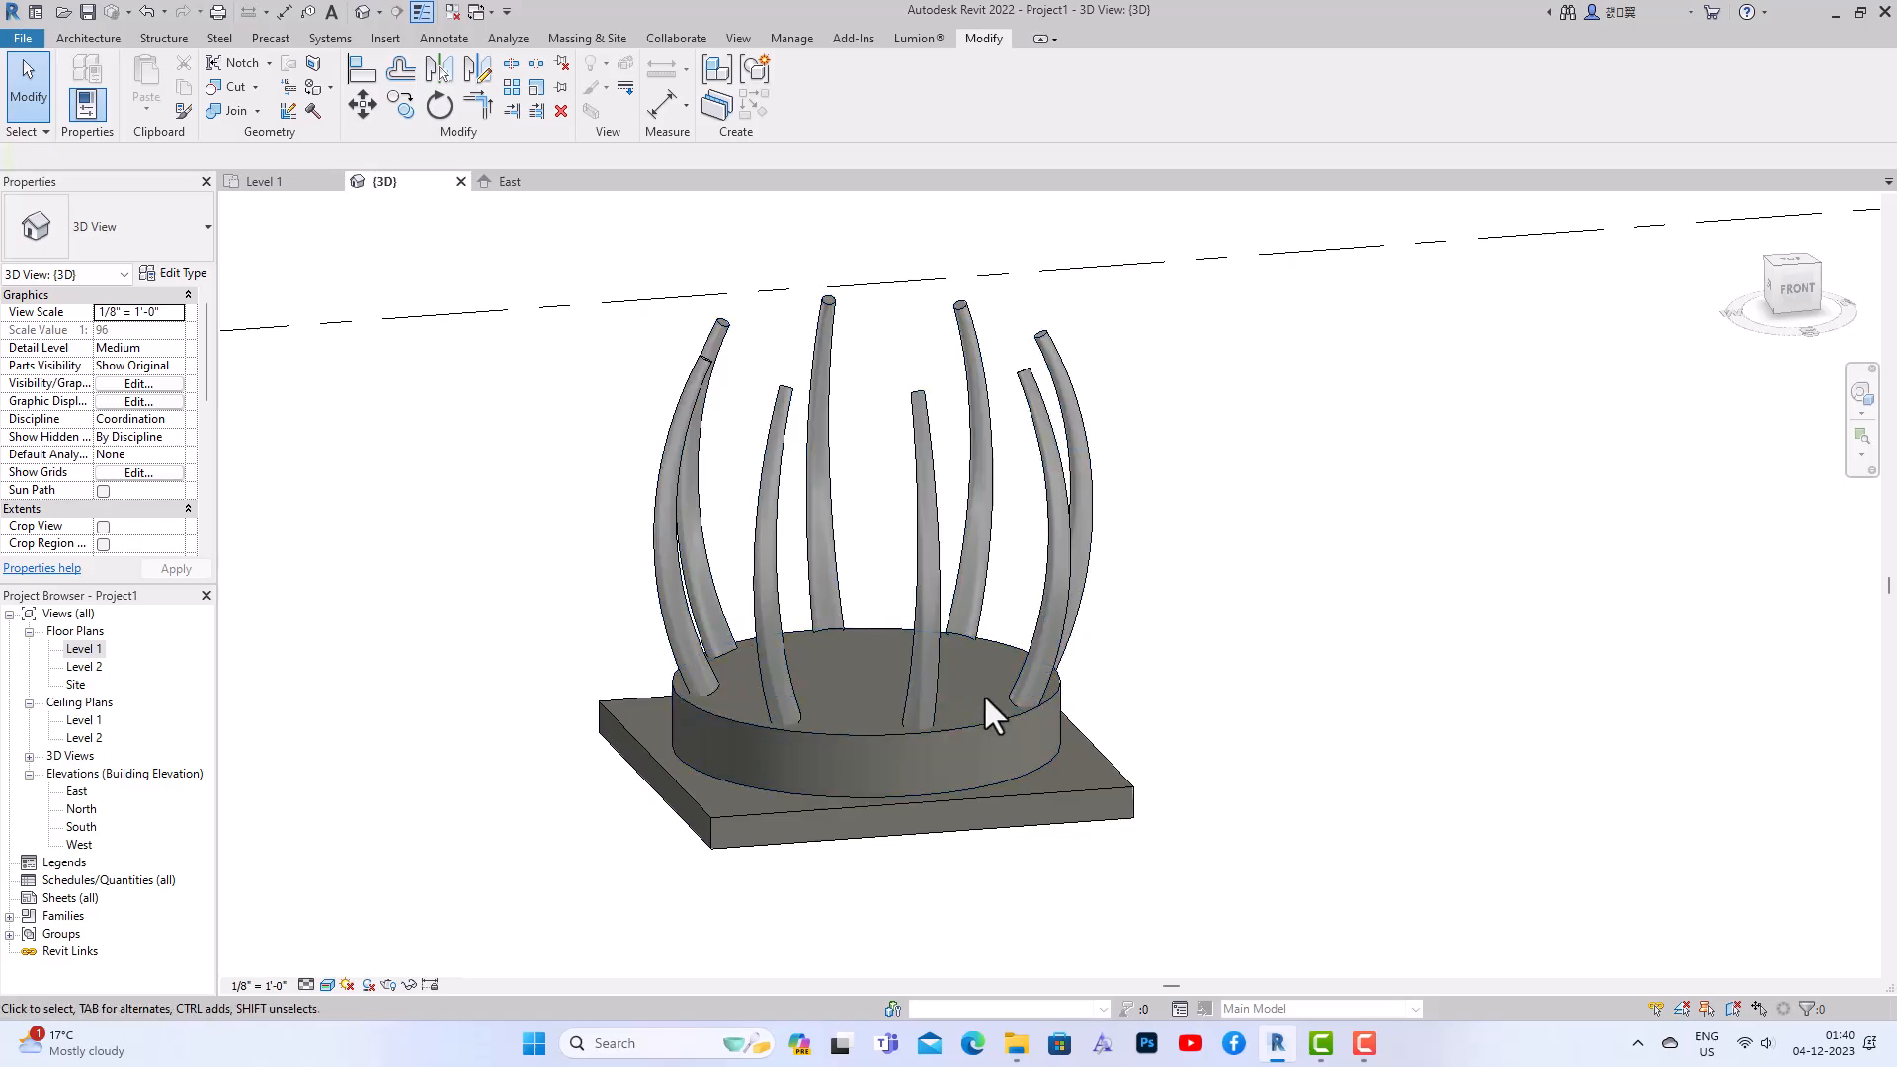
scroll(769, 696, "down", 2)
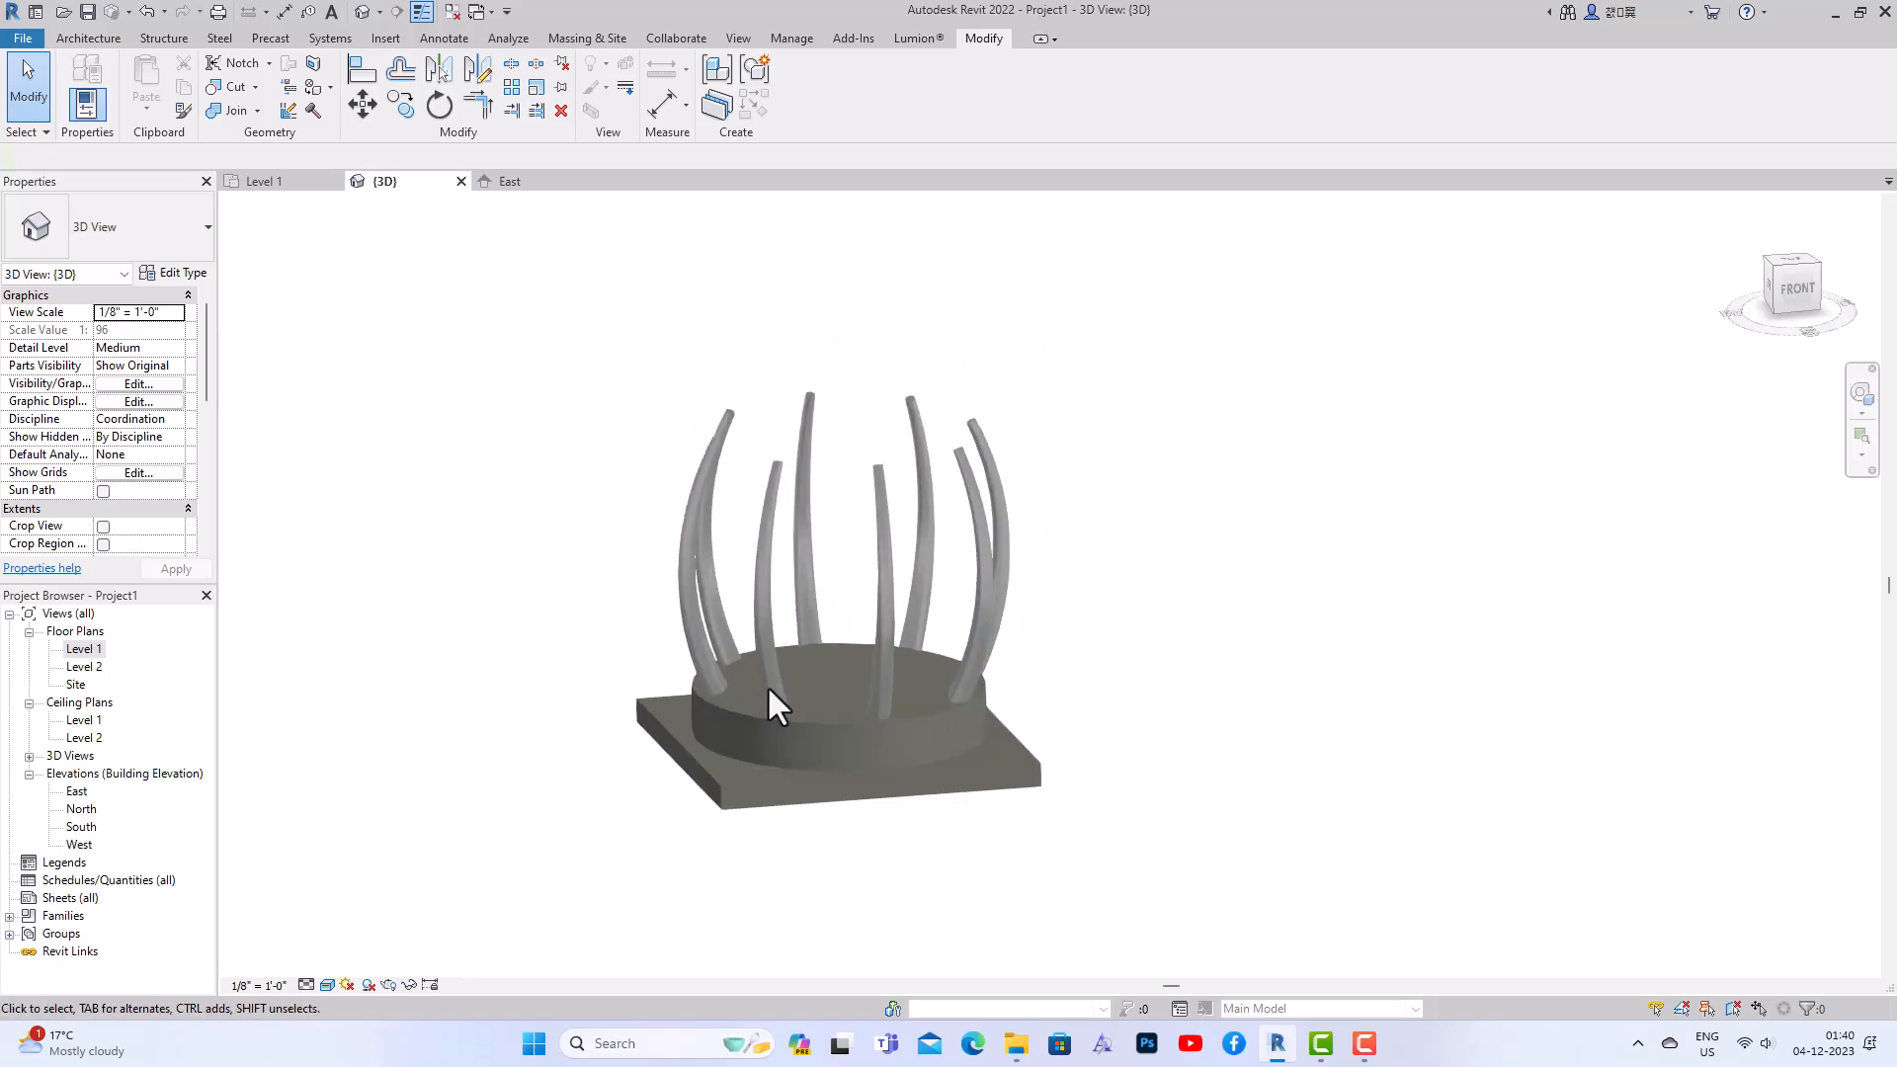
left_click(867, 704)
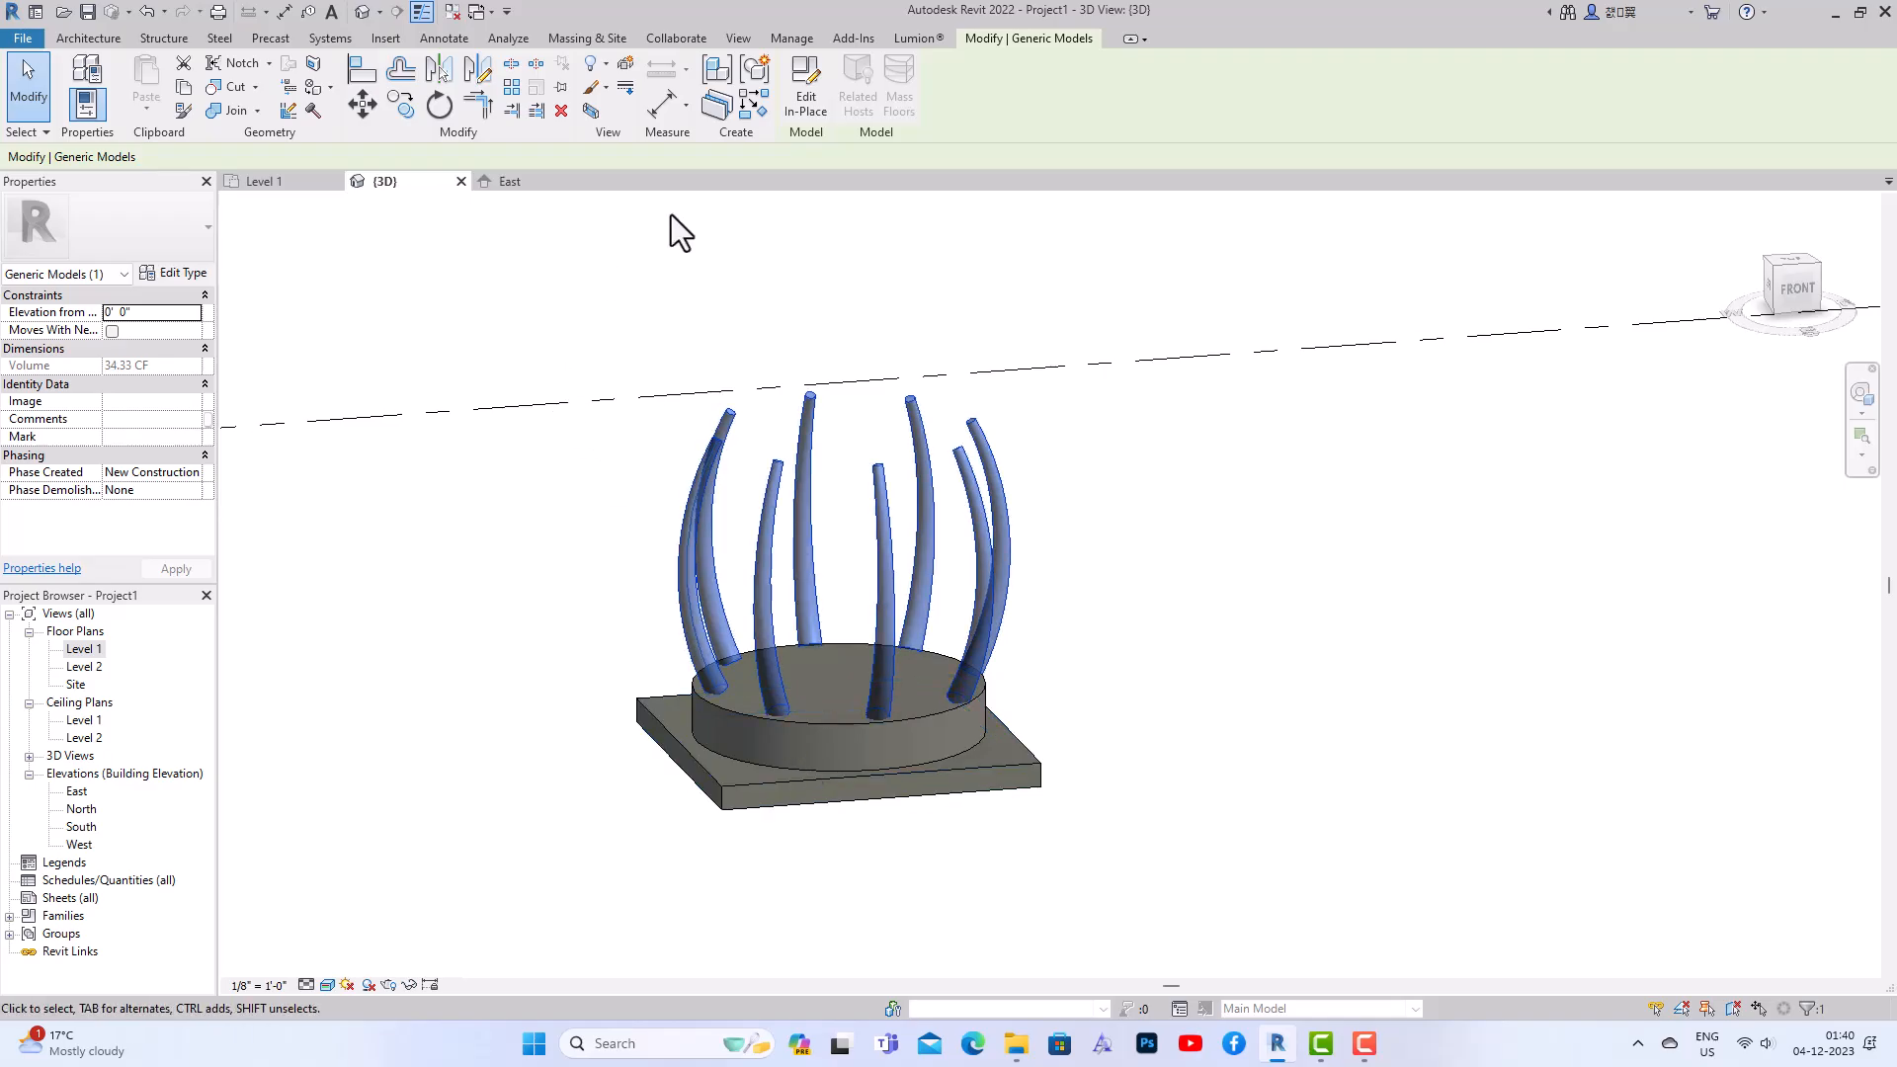
left_click(808, 106)
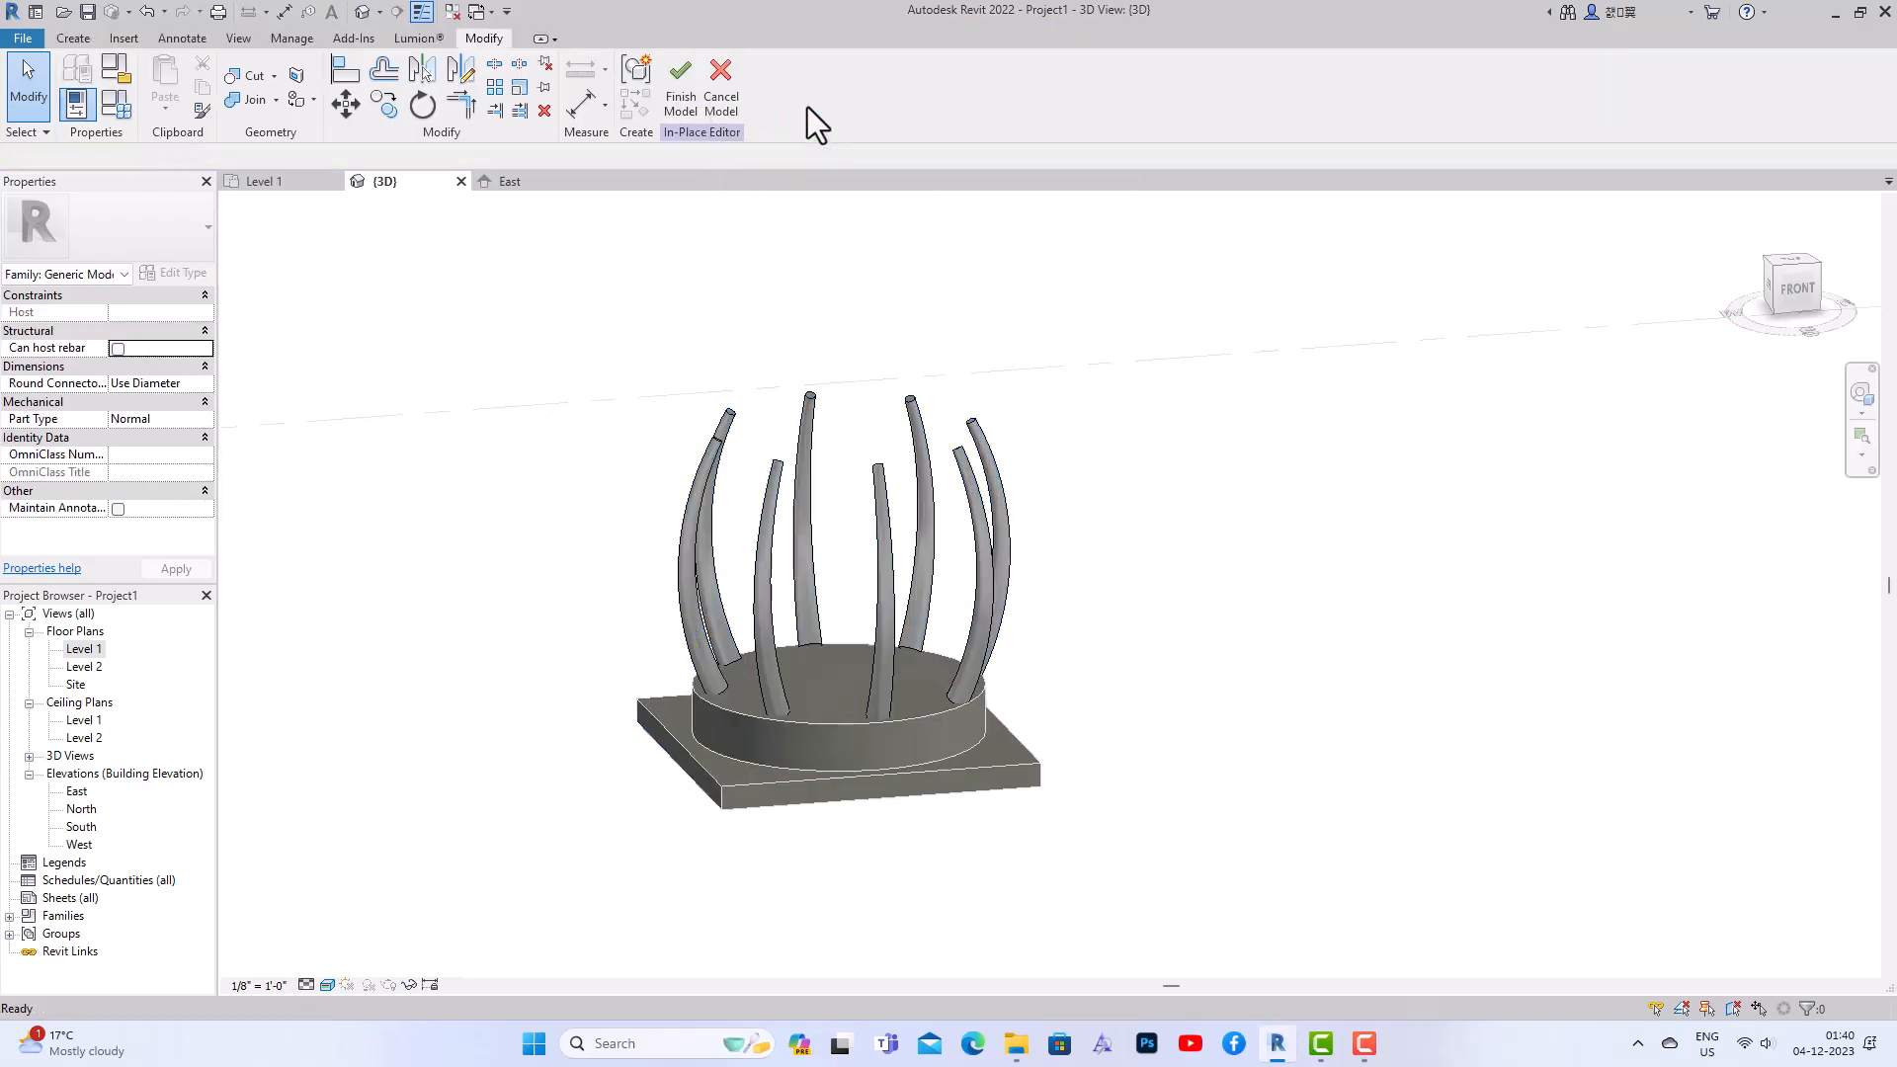
left_click(674, 112)
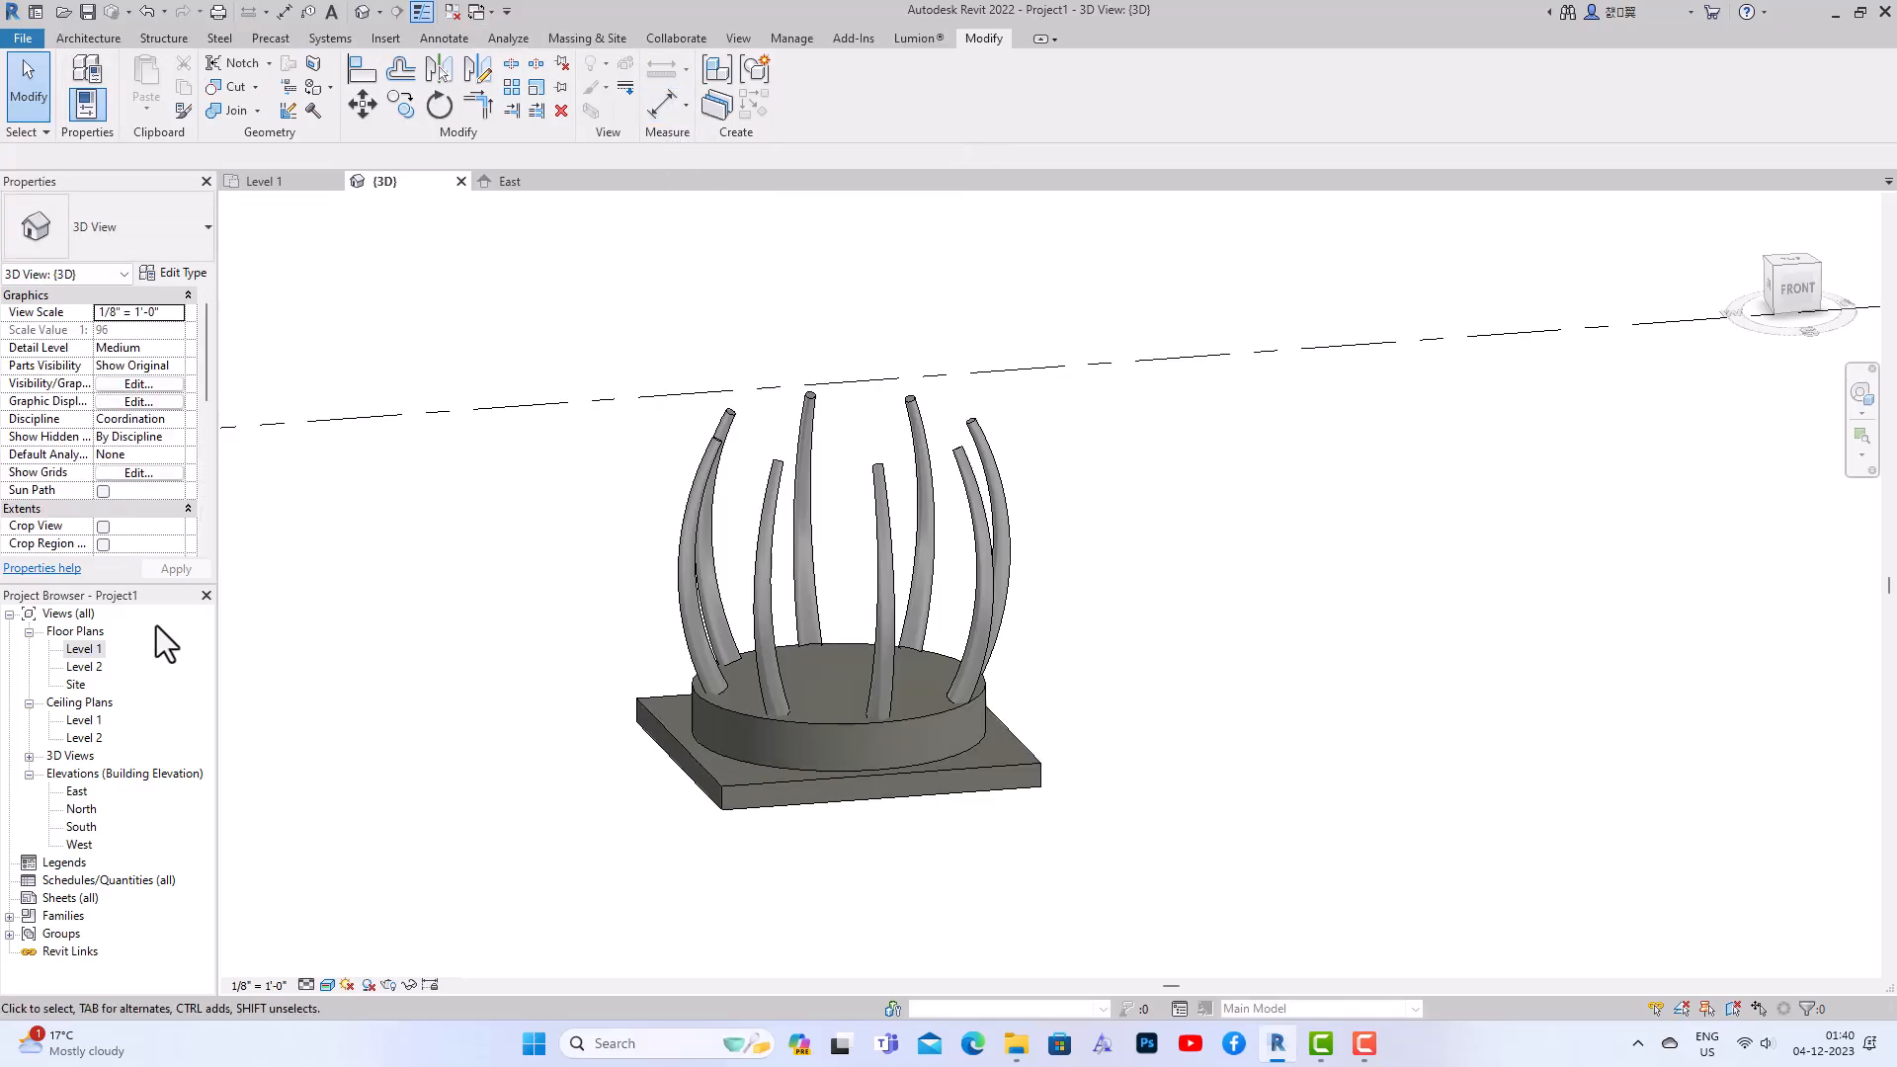
With the Level 1 floor plan open, load the Sphere family from the Mass folder of the English-Imperial library
double_click(94, 649)
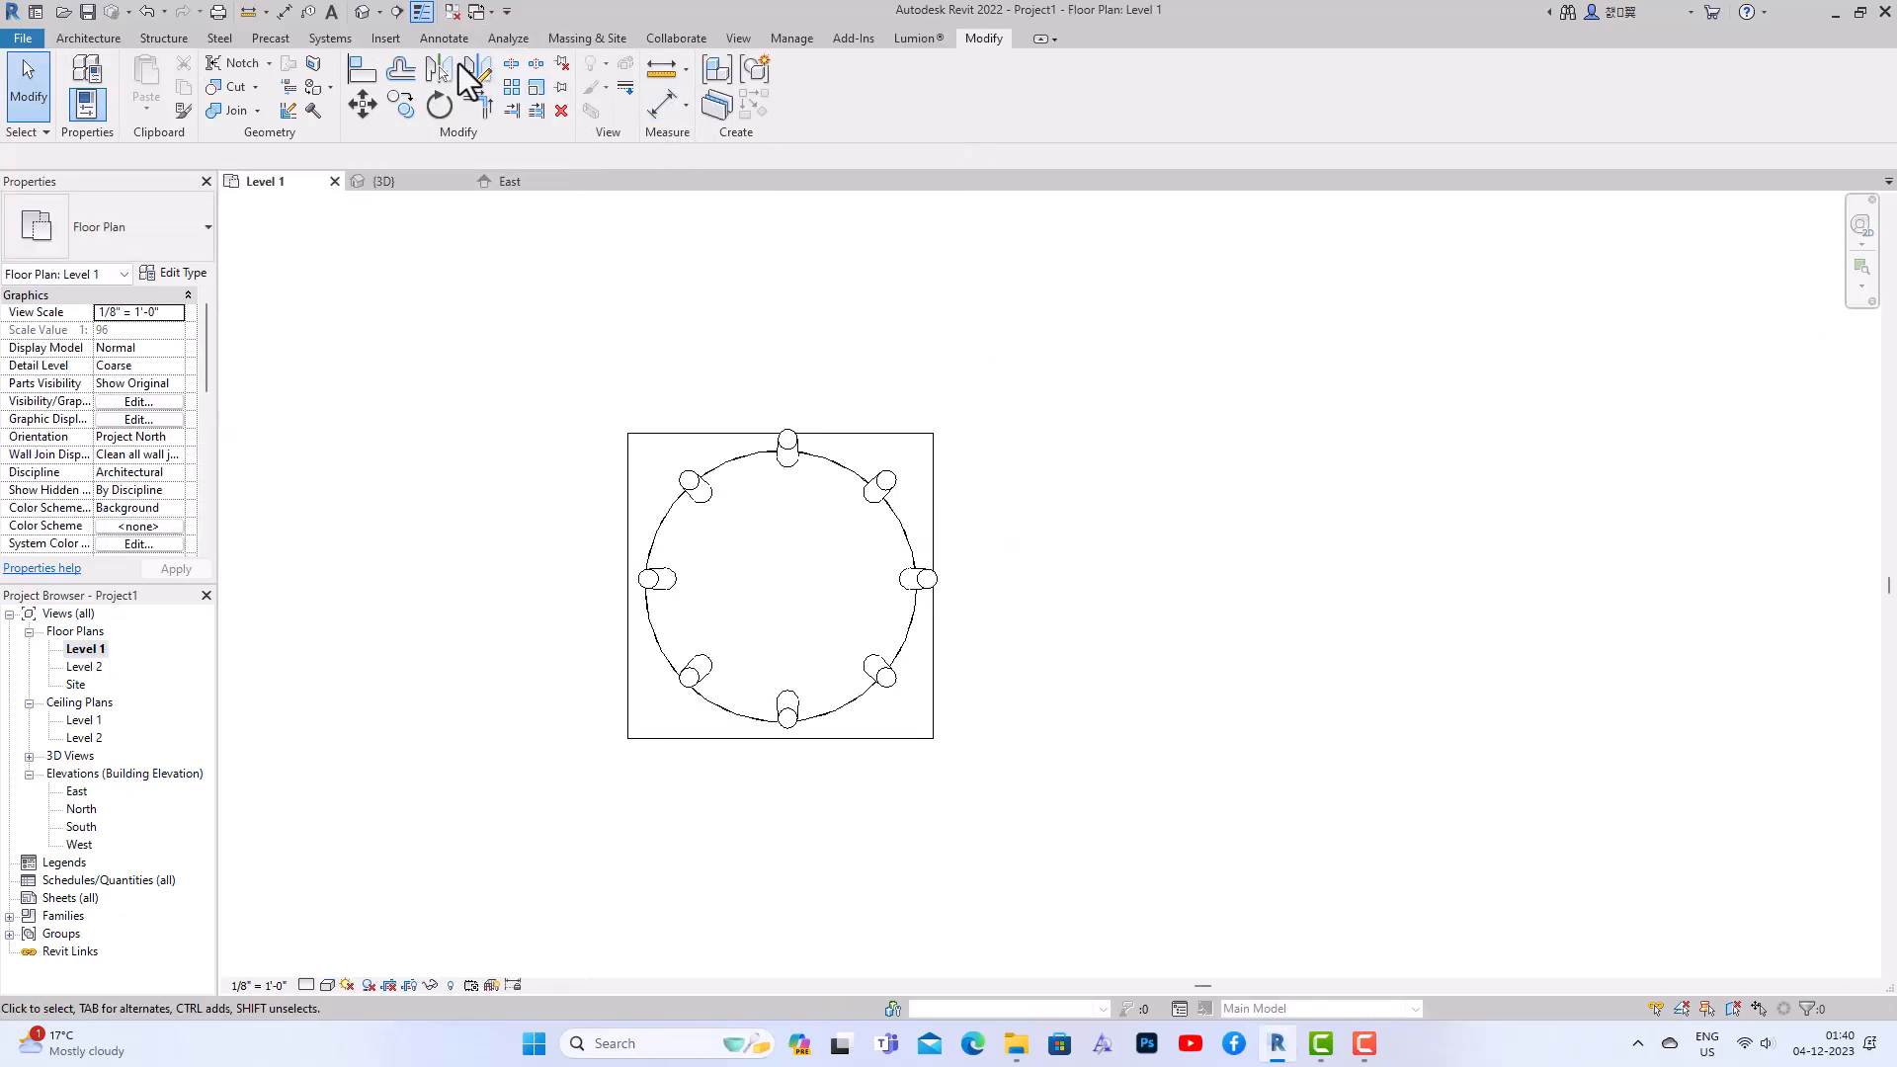
left_click(393, 44)
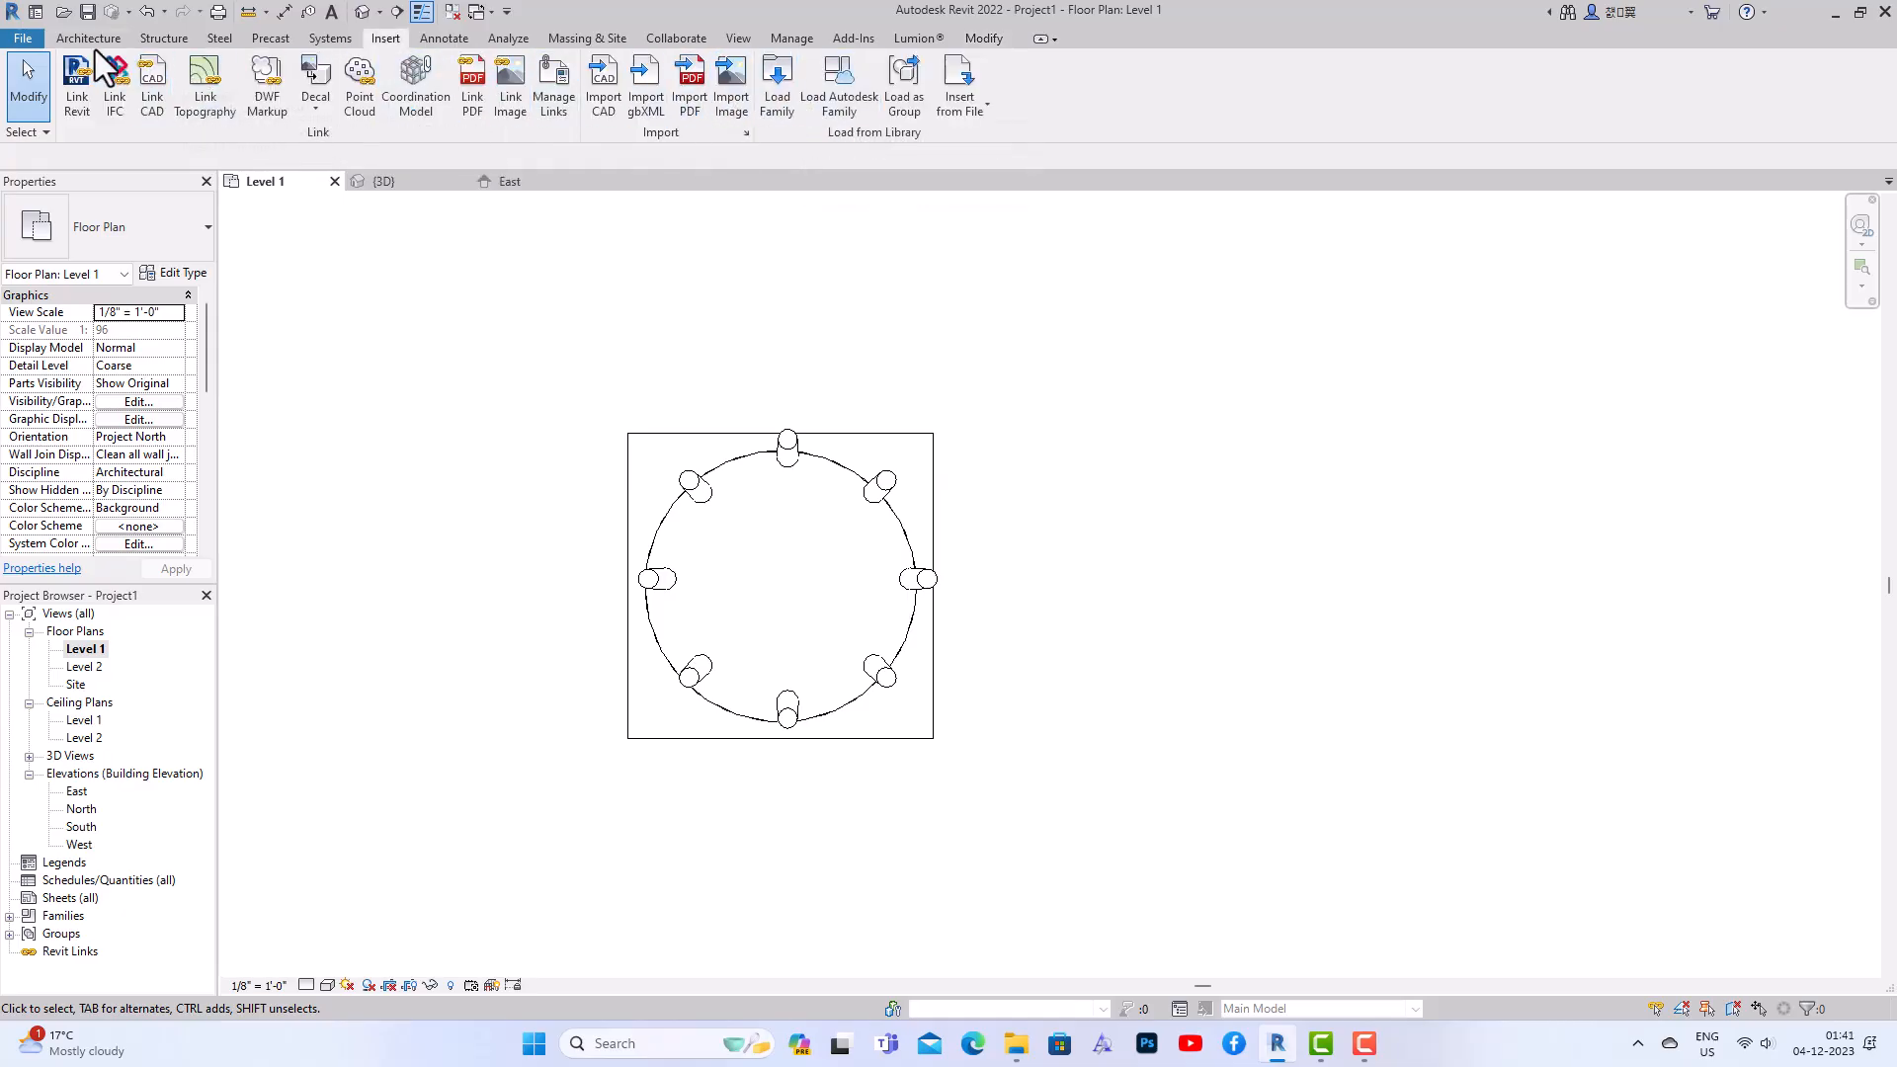
left_click(778, 109)
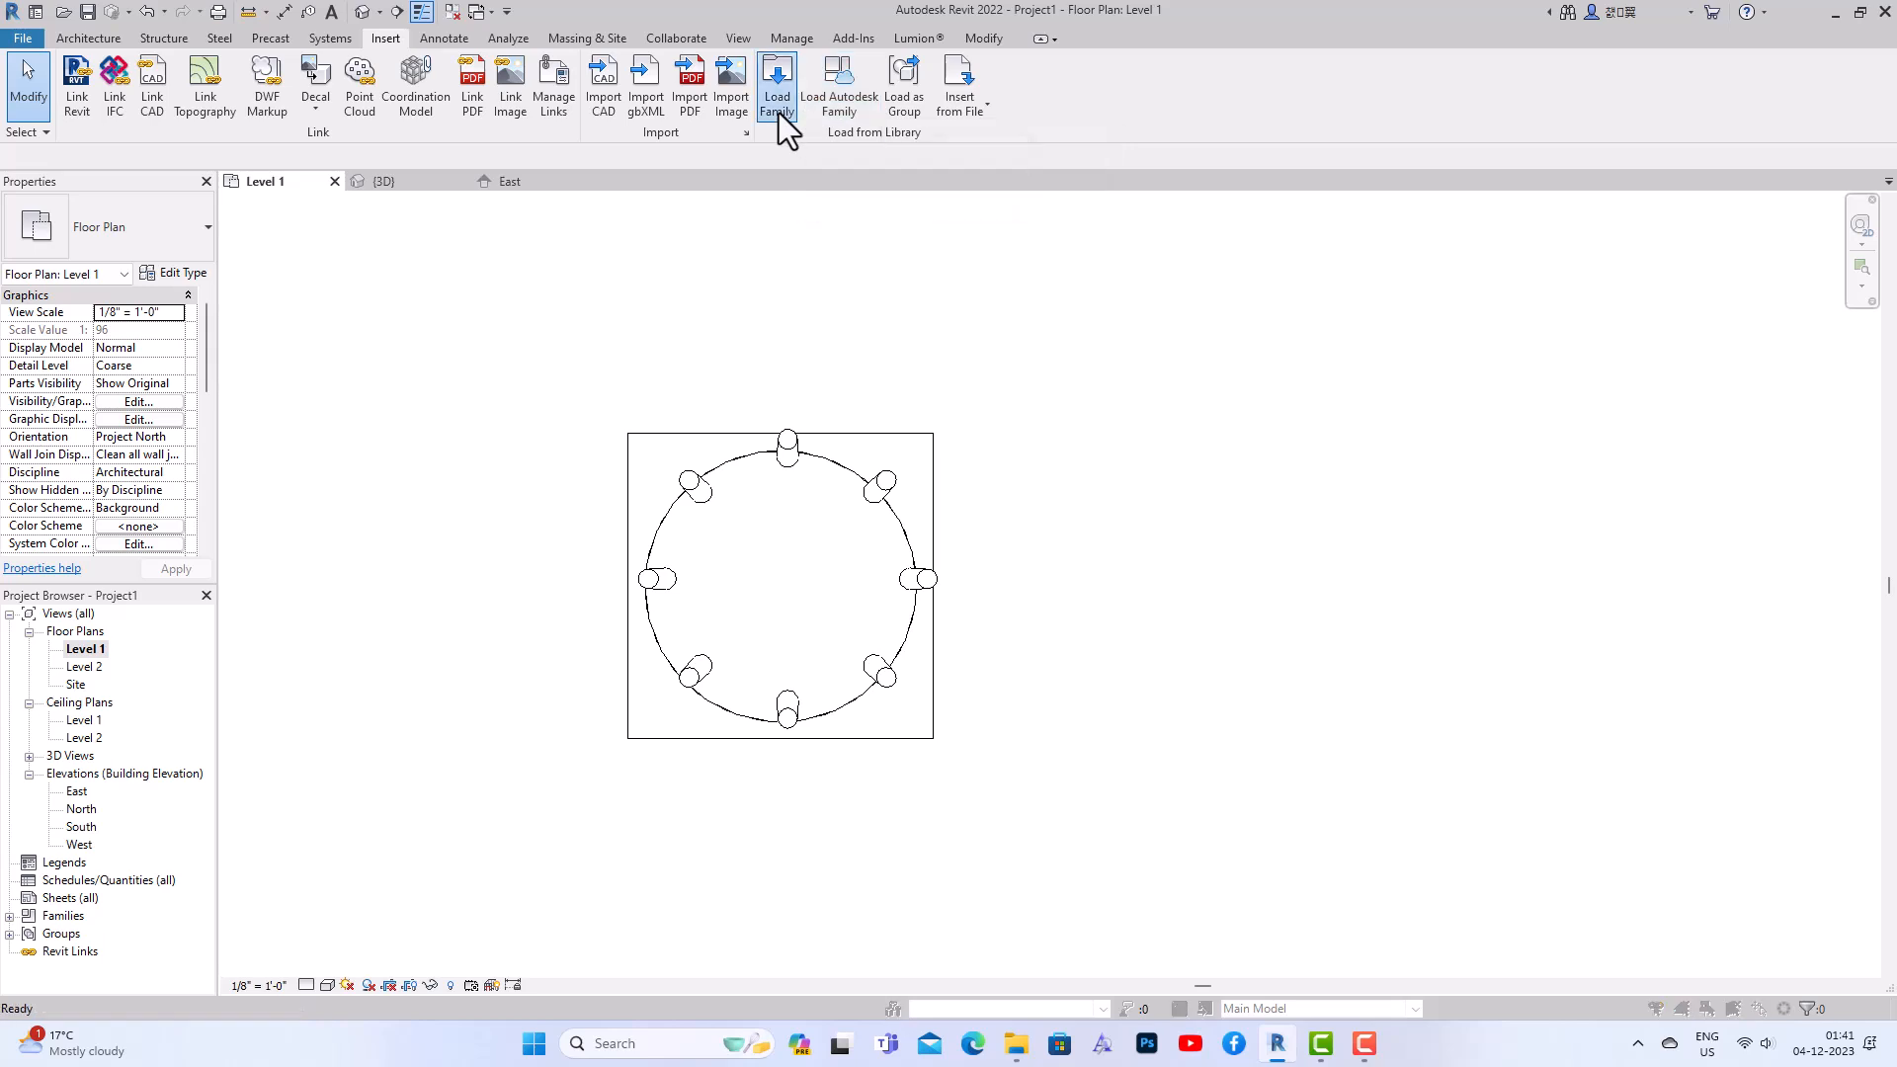
left_click(816, 324)
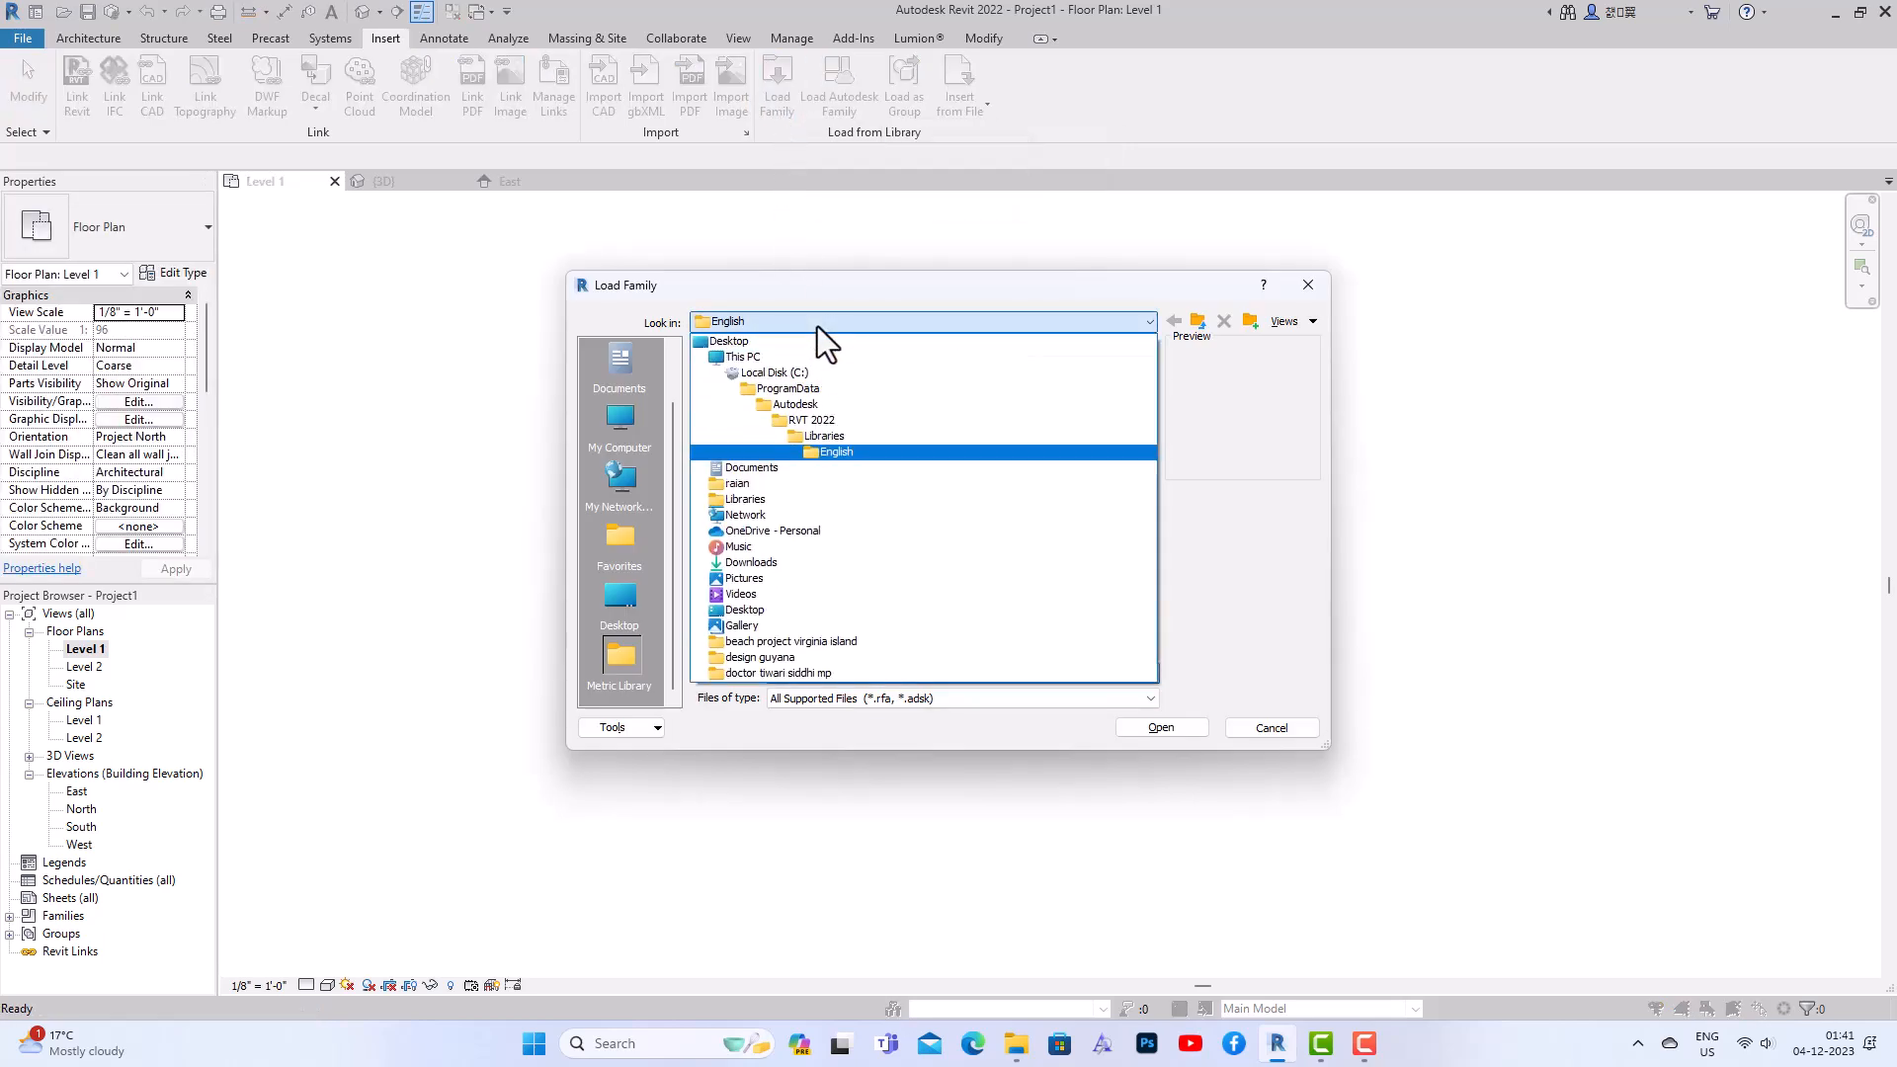
left_click(835, 438)
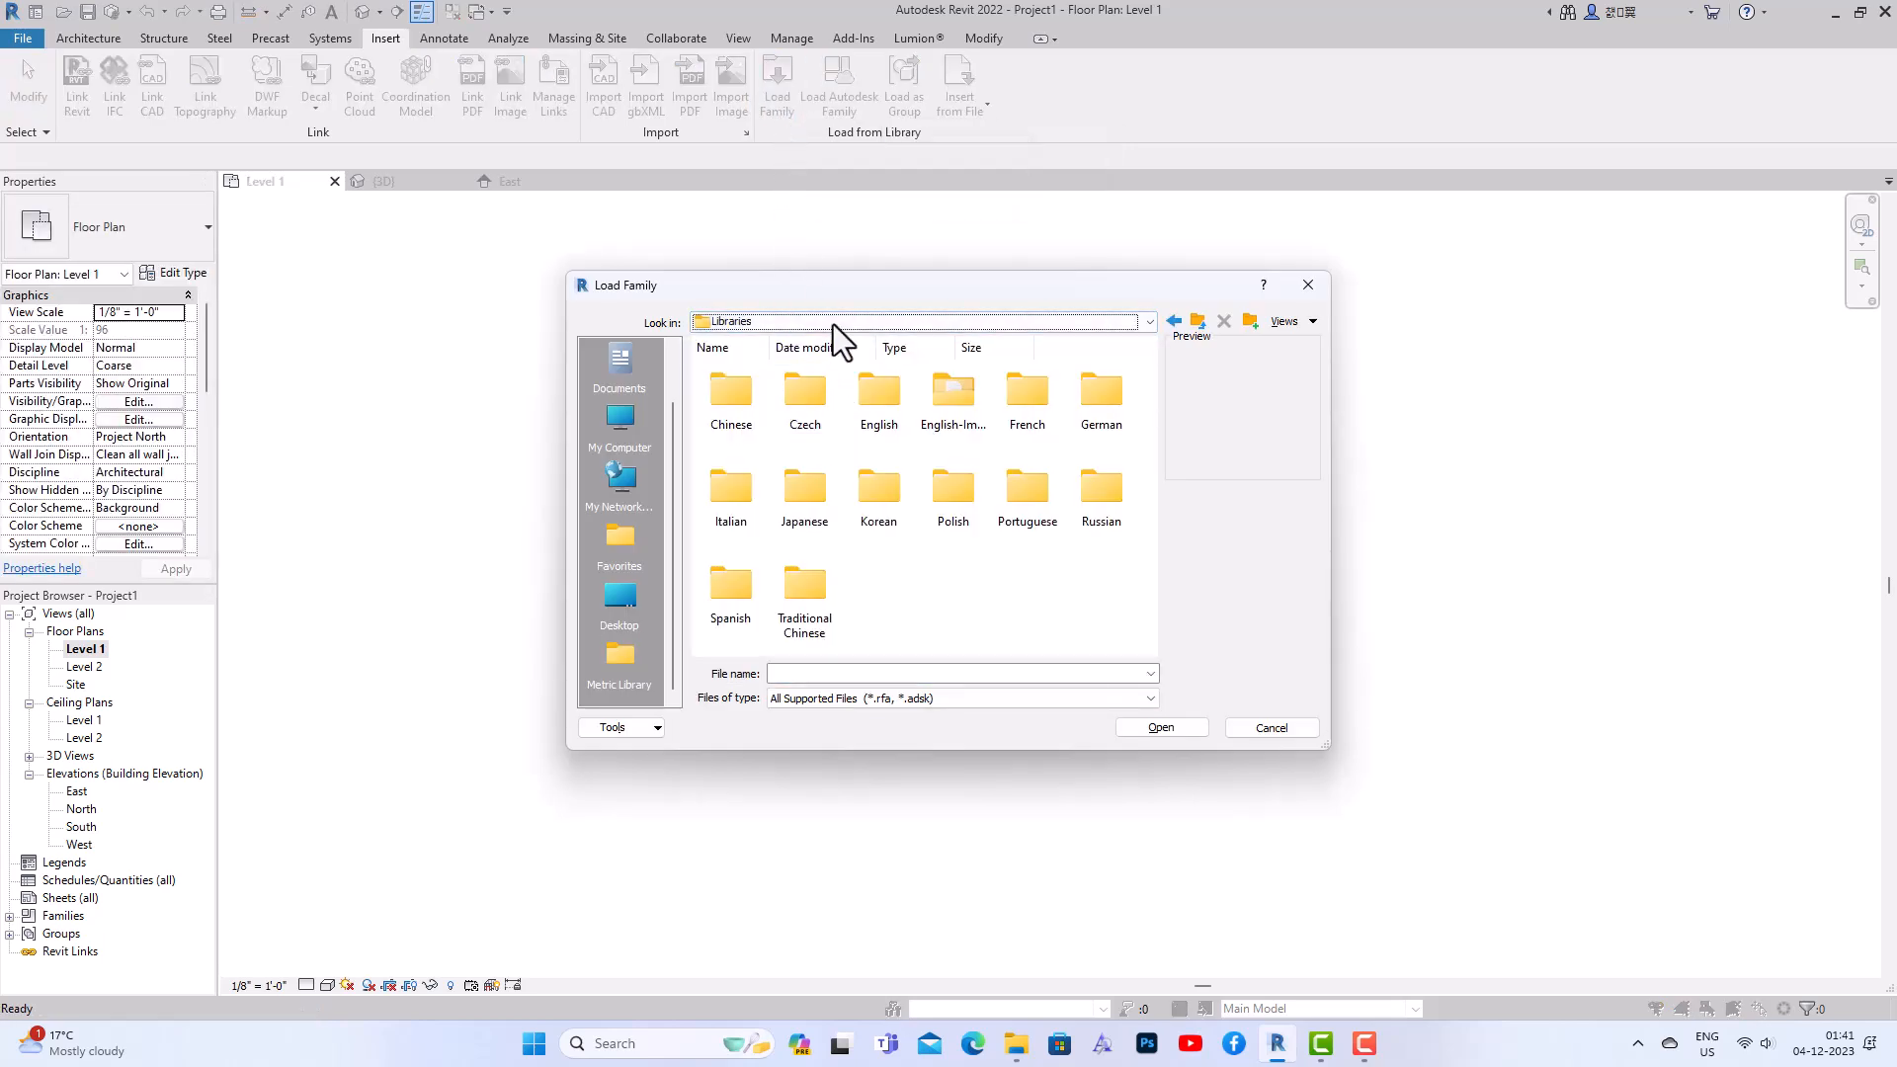
double_click(932, 399)
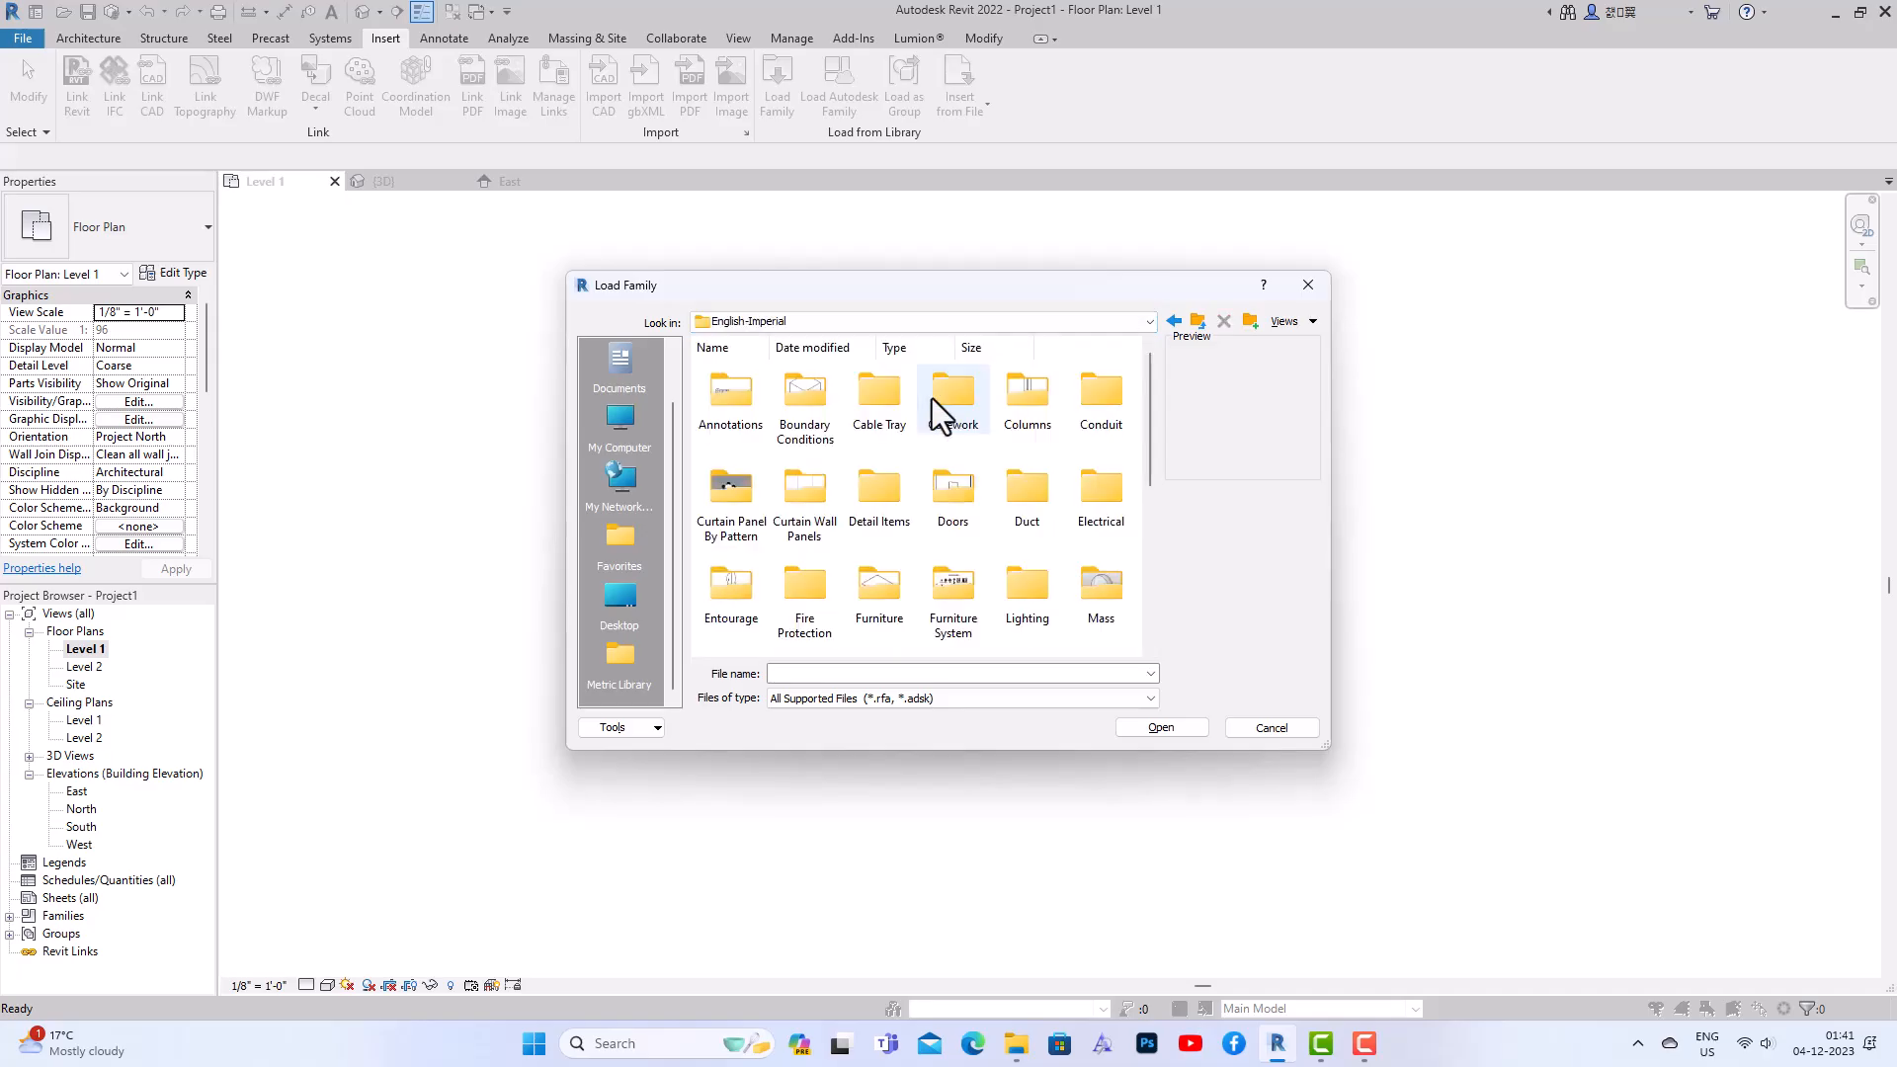
scroll(959, 516, "down", 1)
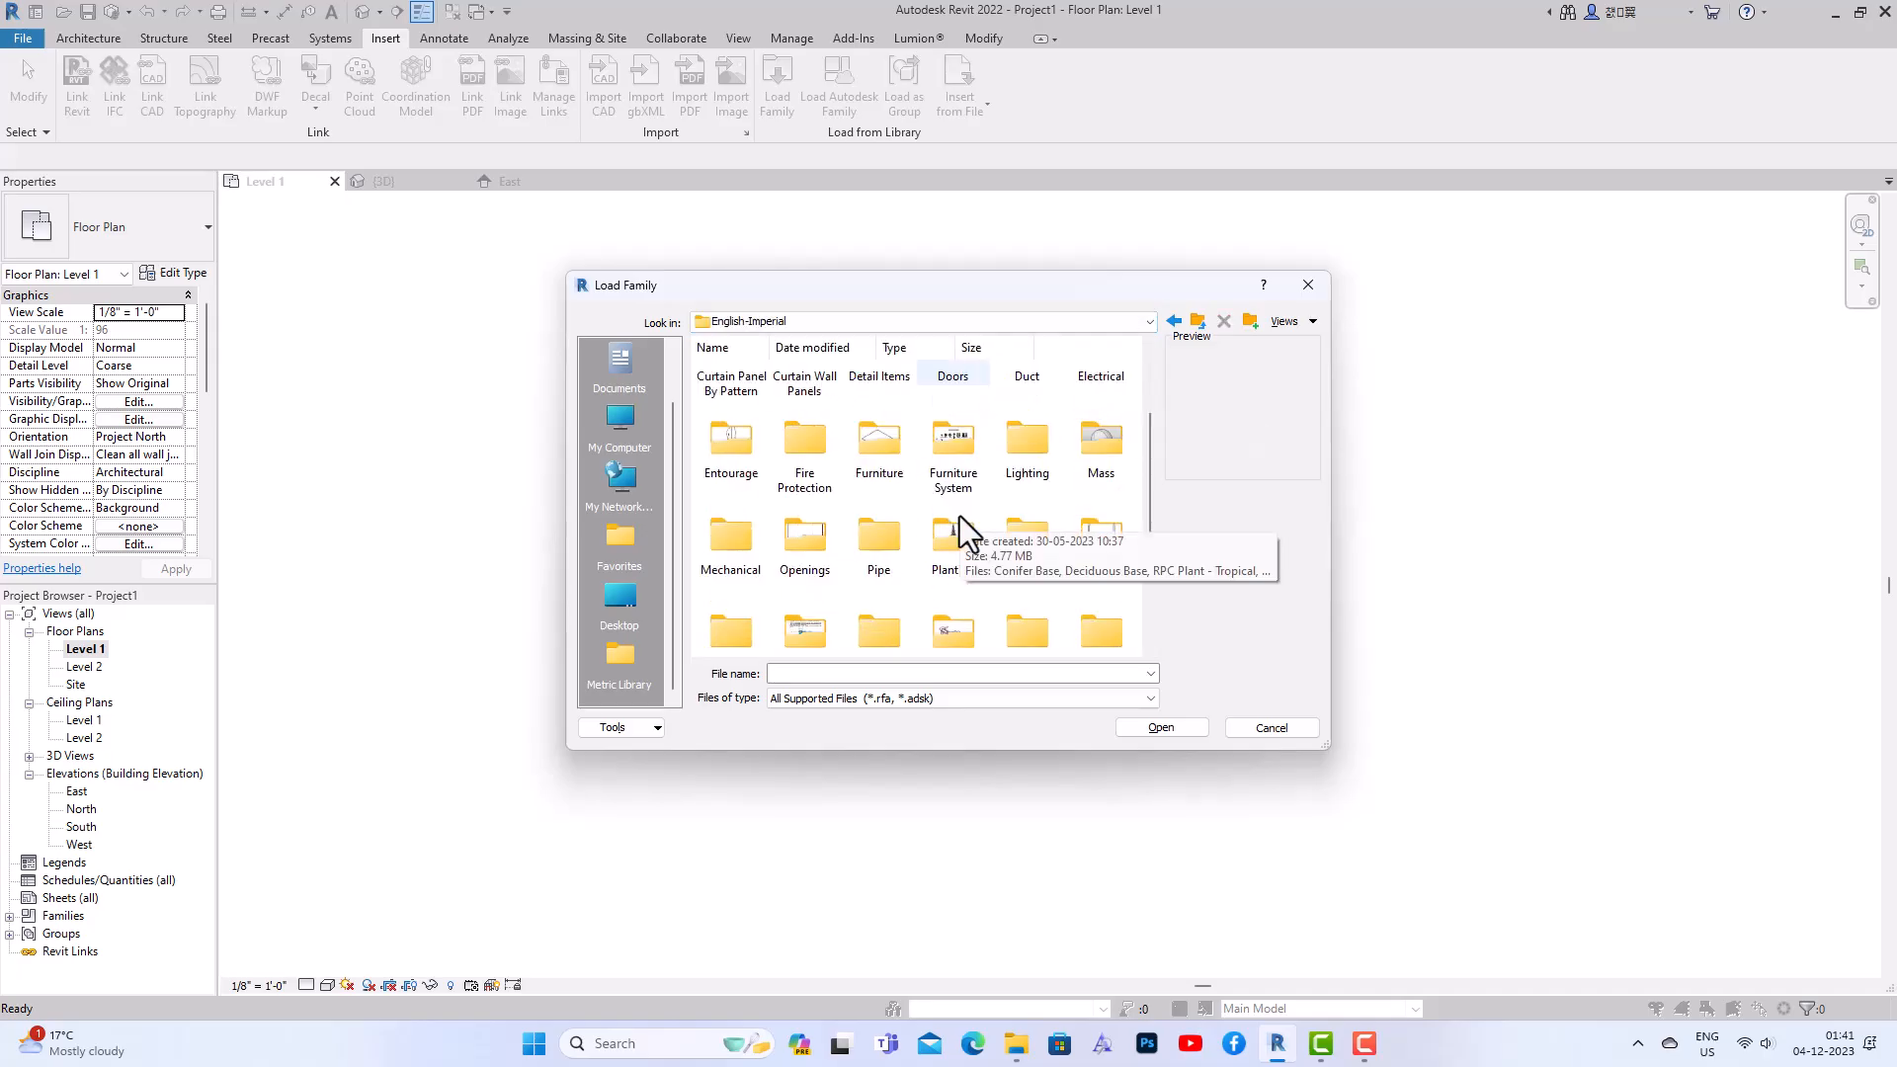
double_click(1100, 443)
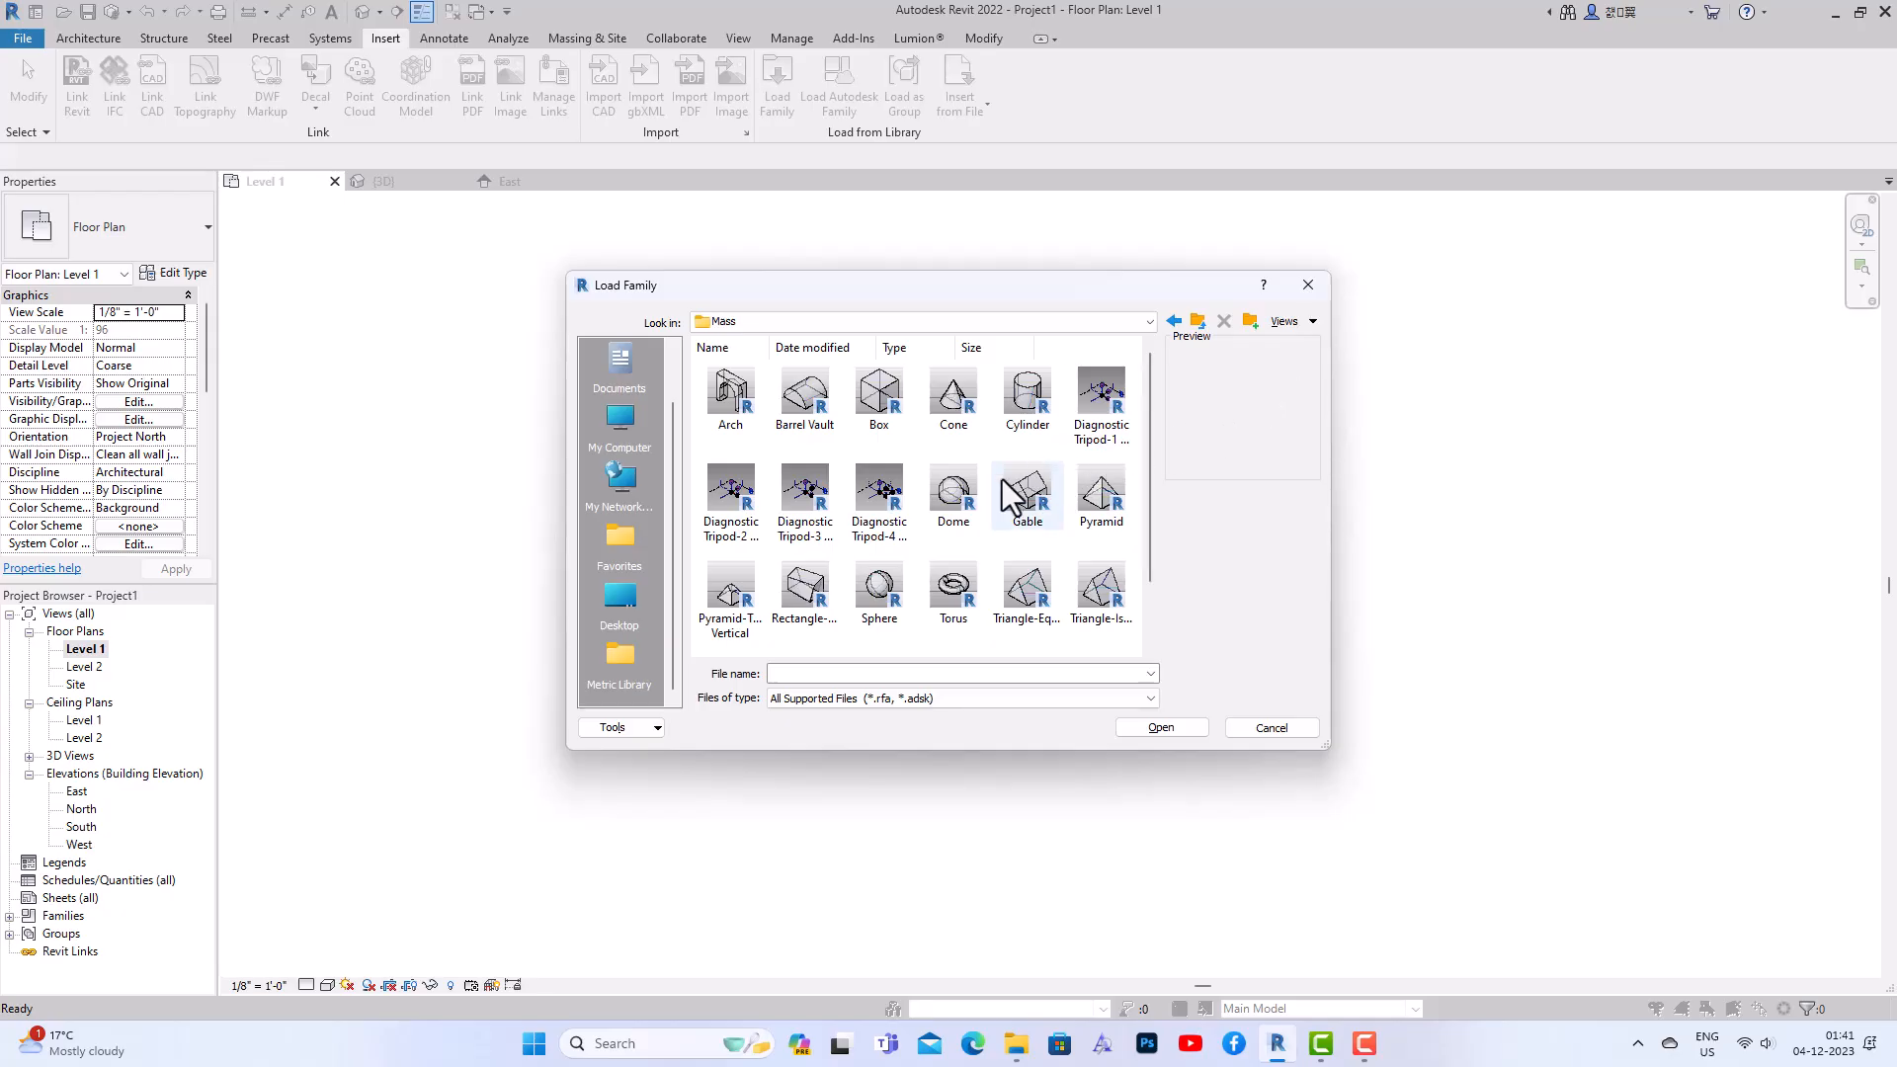
left_click(879, 590)
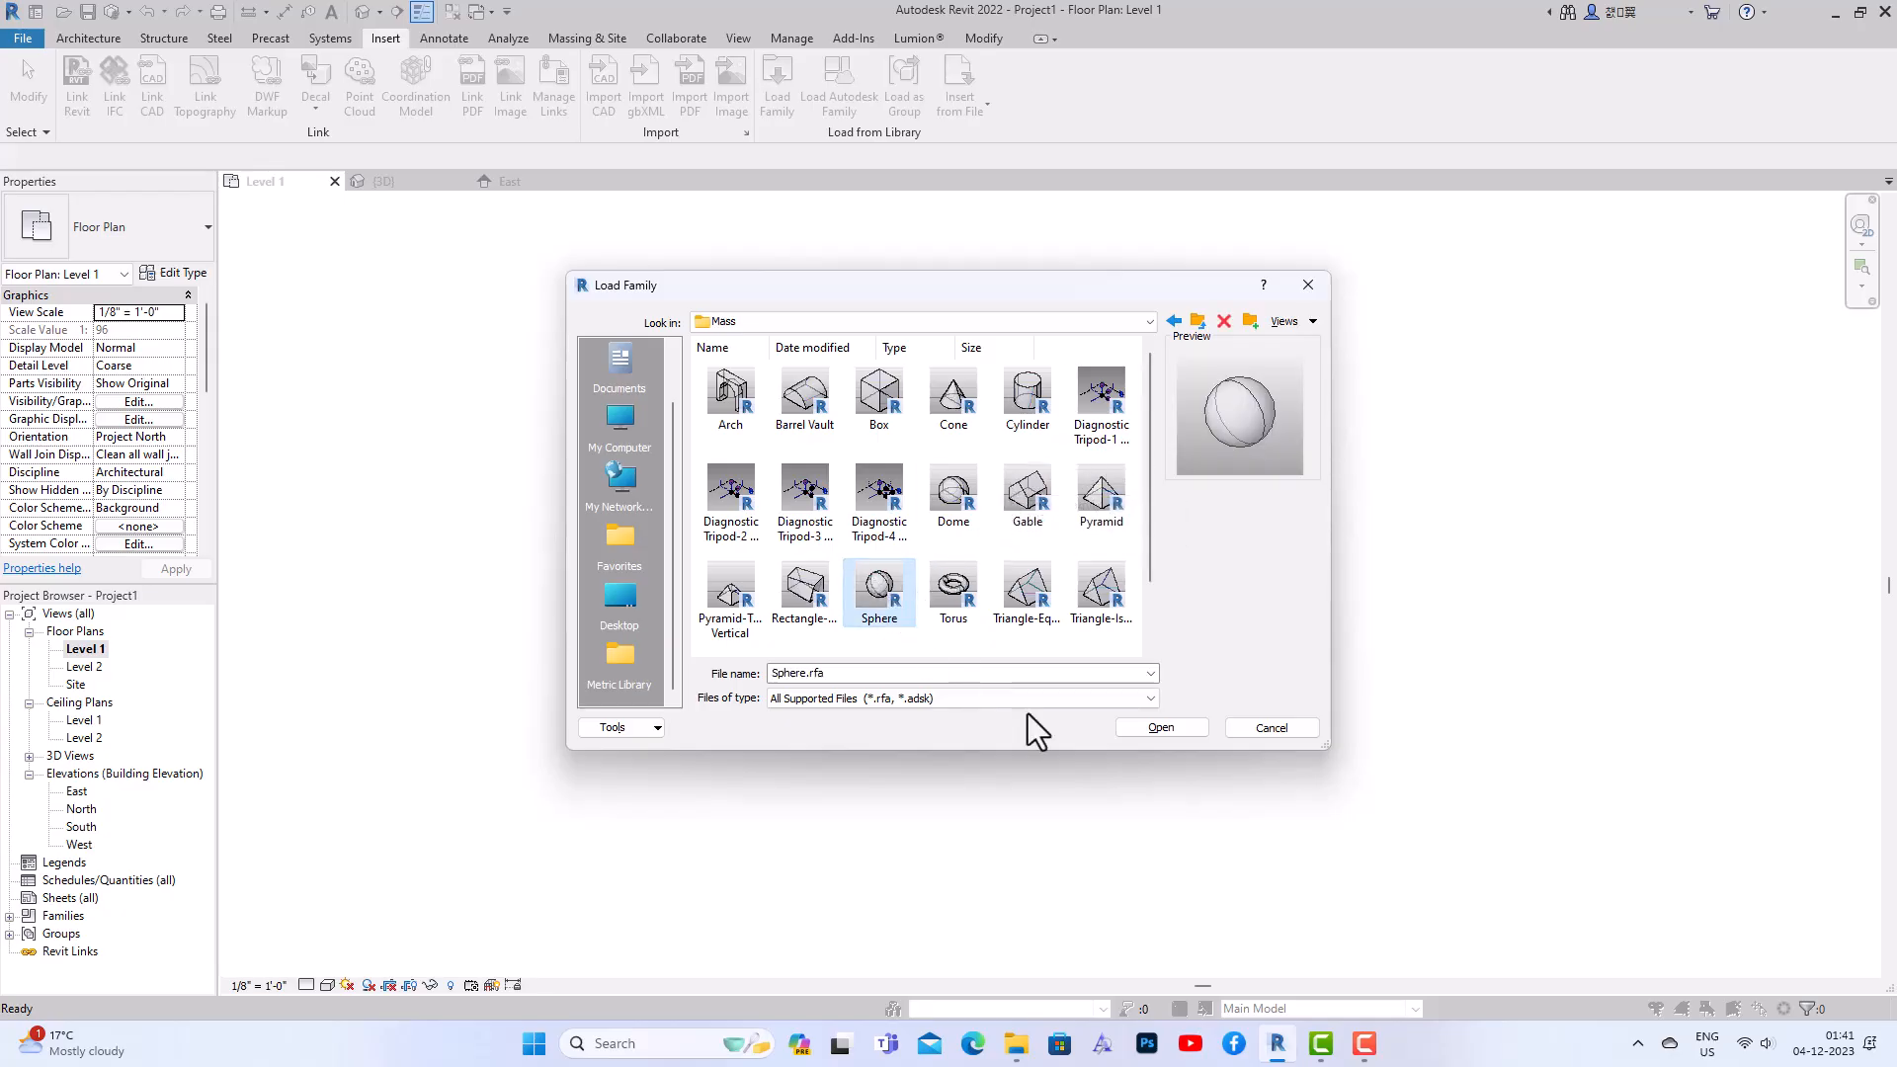
left_click(1128, 733)
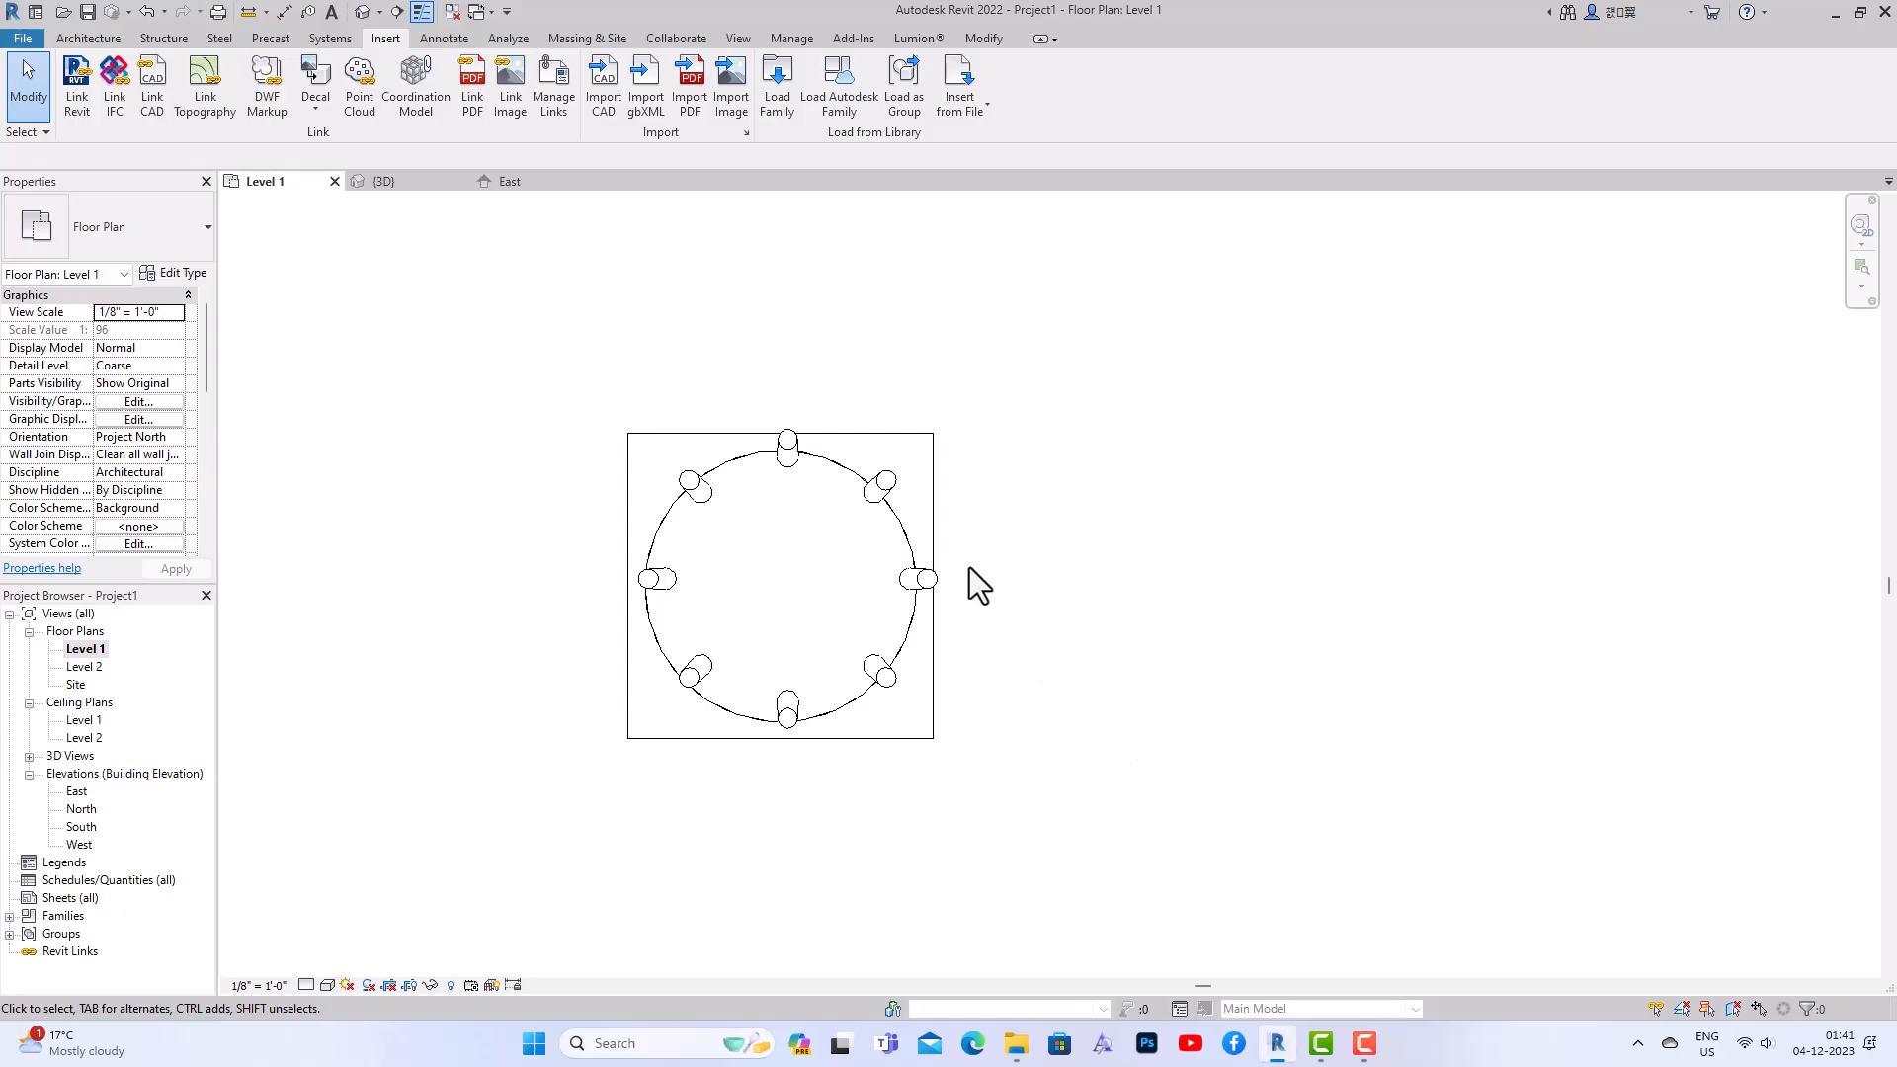
Place a Sphere mass on Level 1 near the centre of the circular floor and reveal hidden elements
left_click(87, 37)
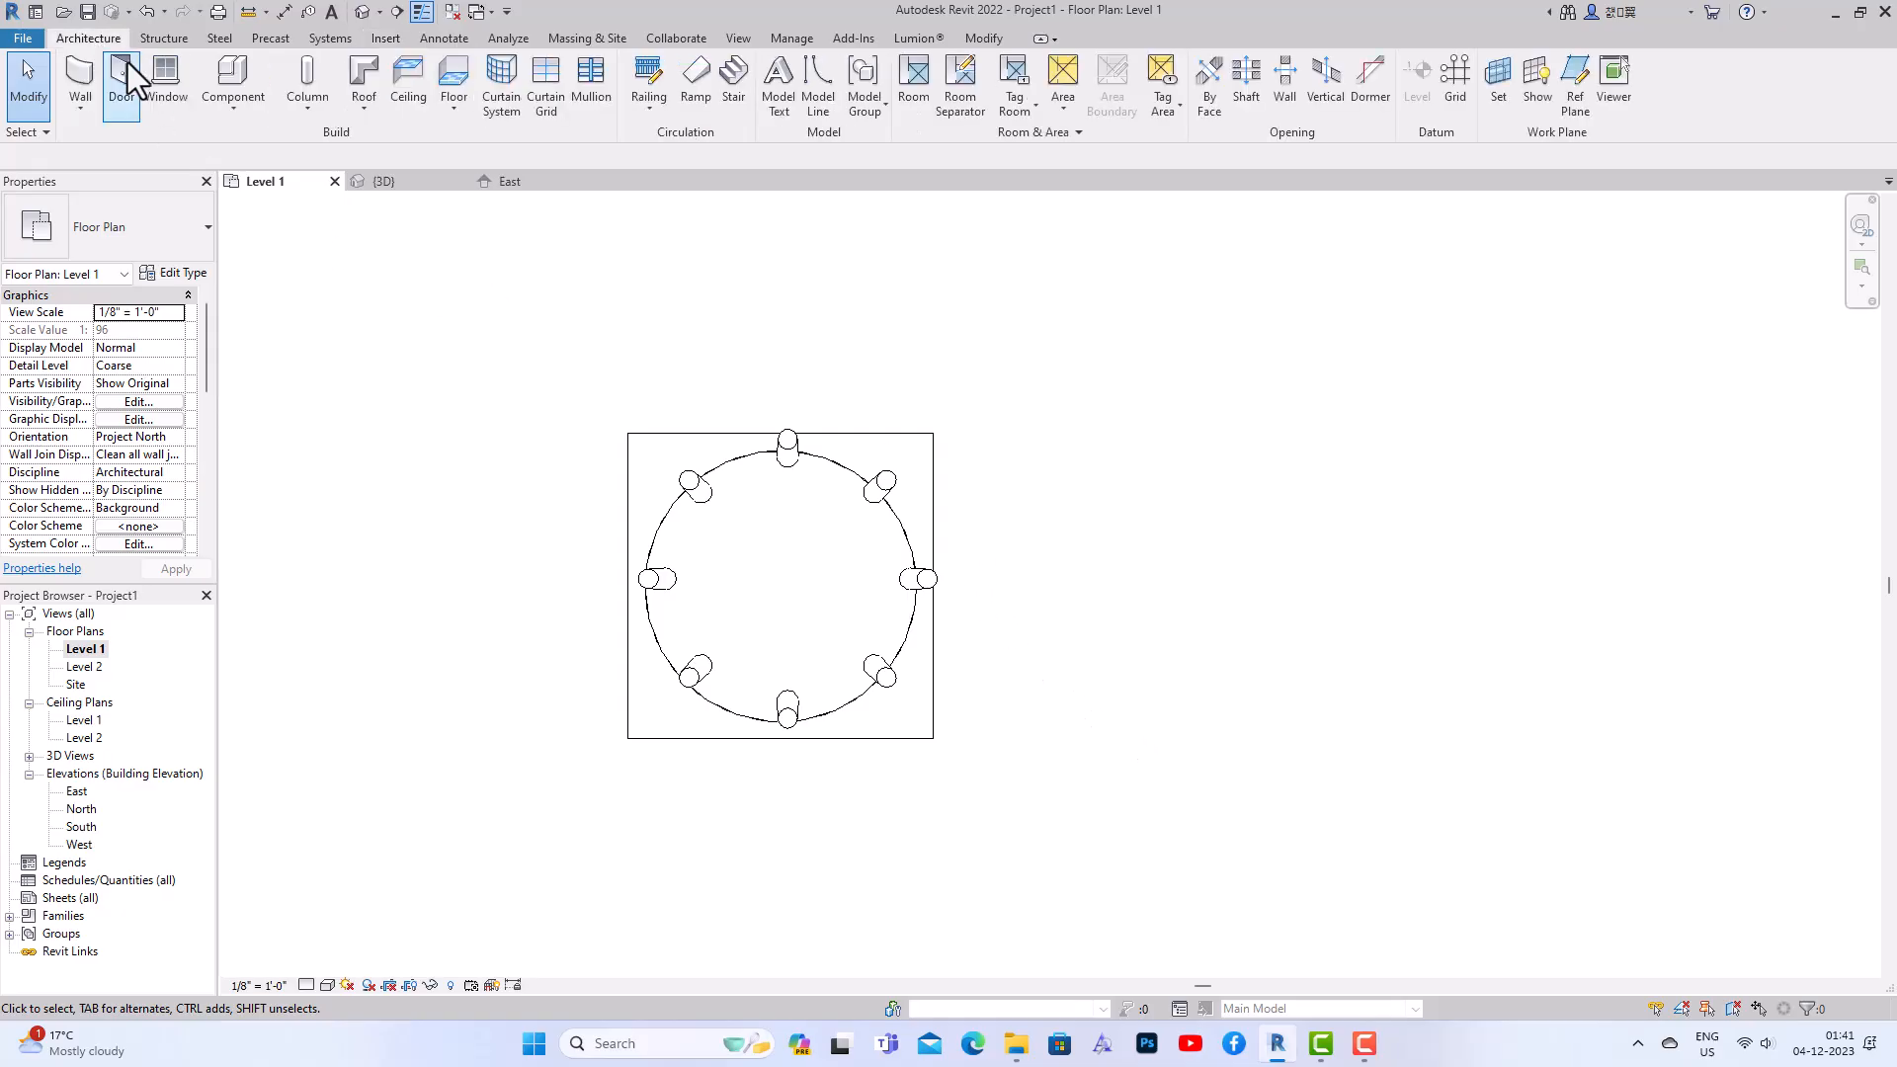
left_click(221, 79)
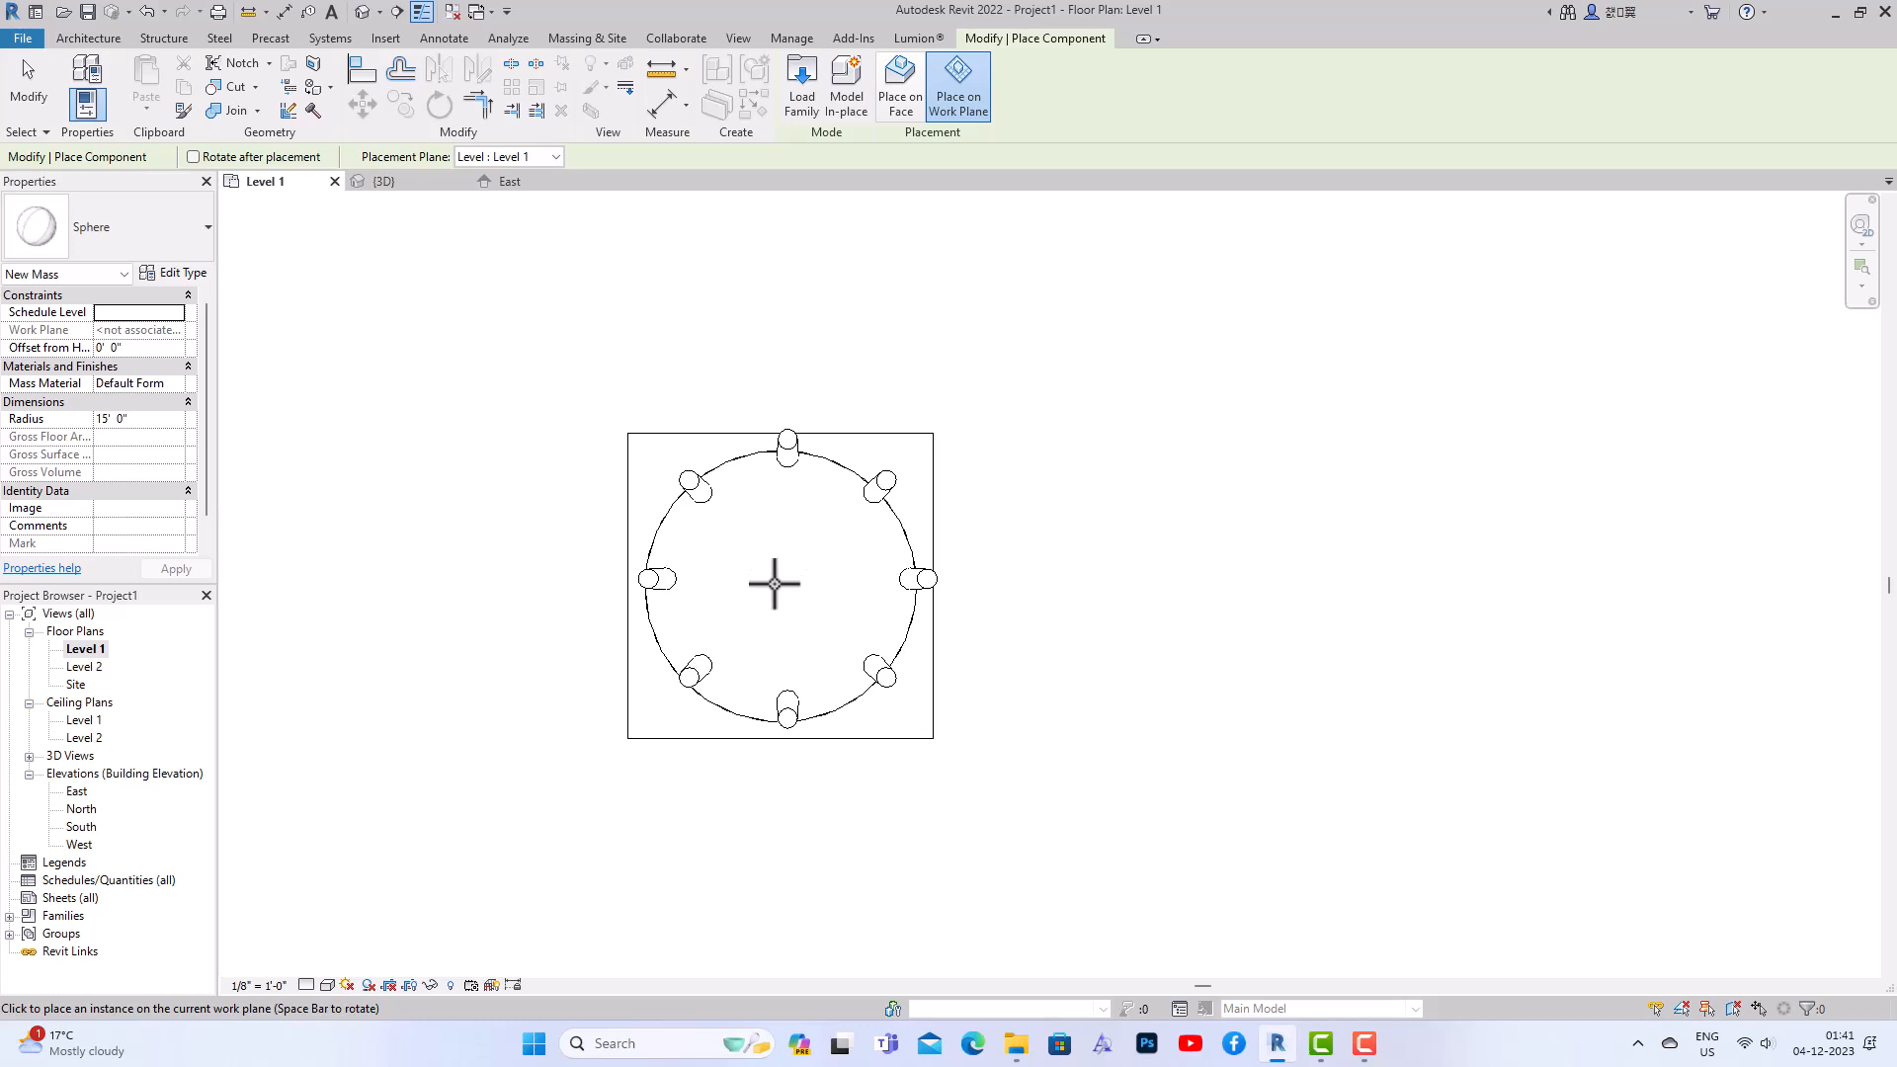
left_click(775, 584)
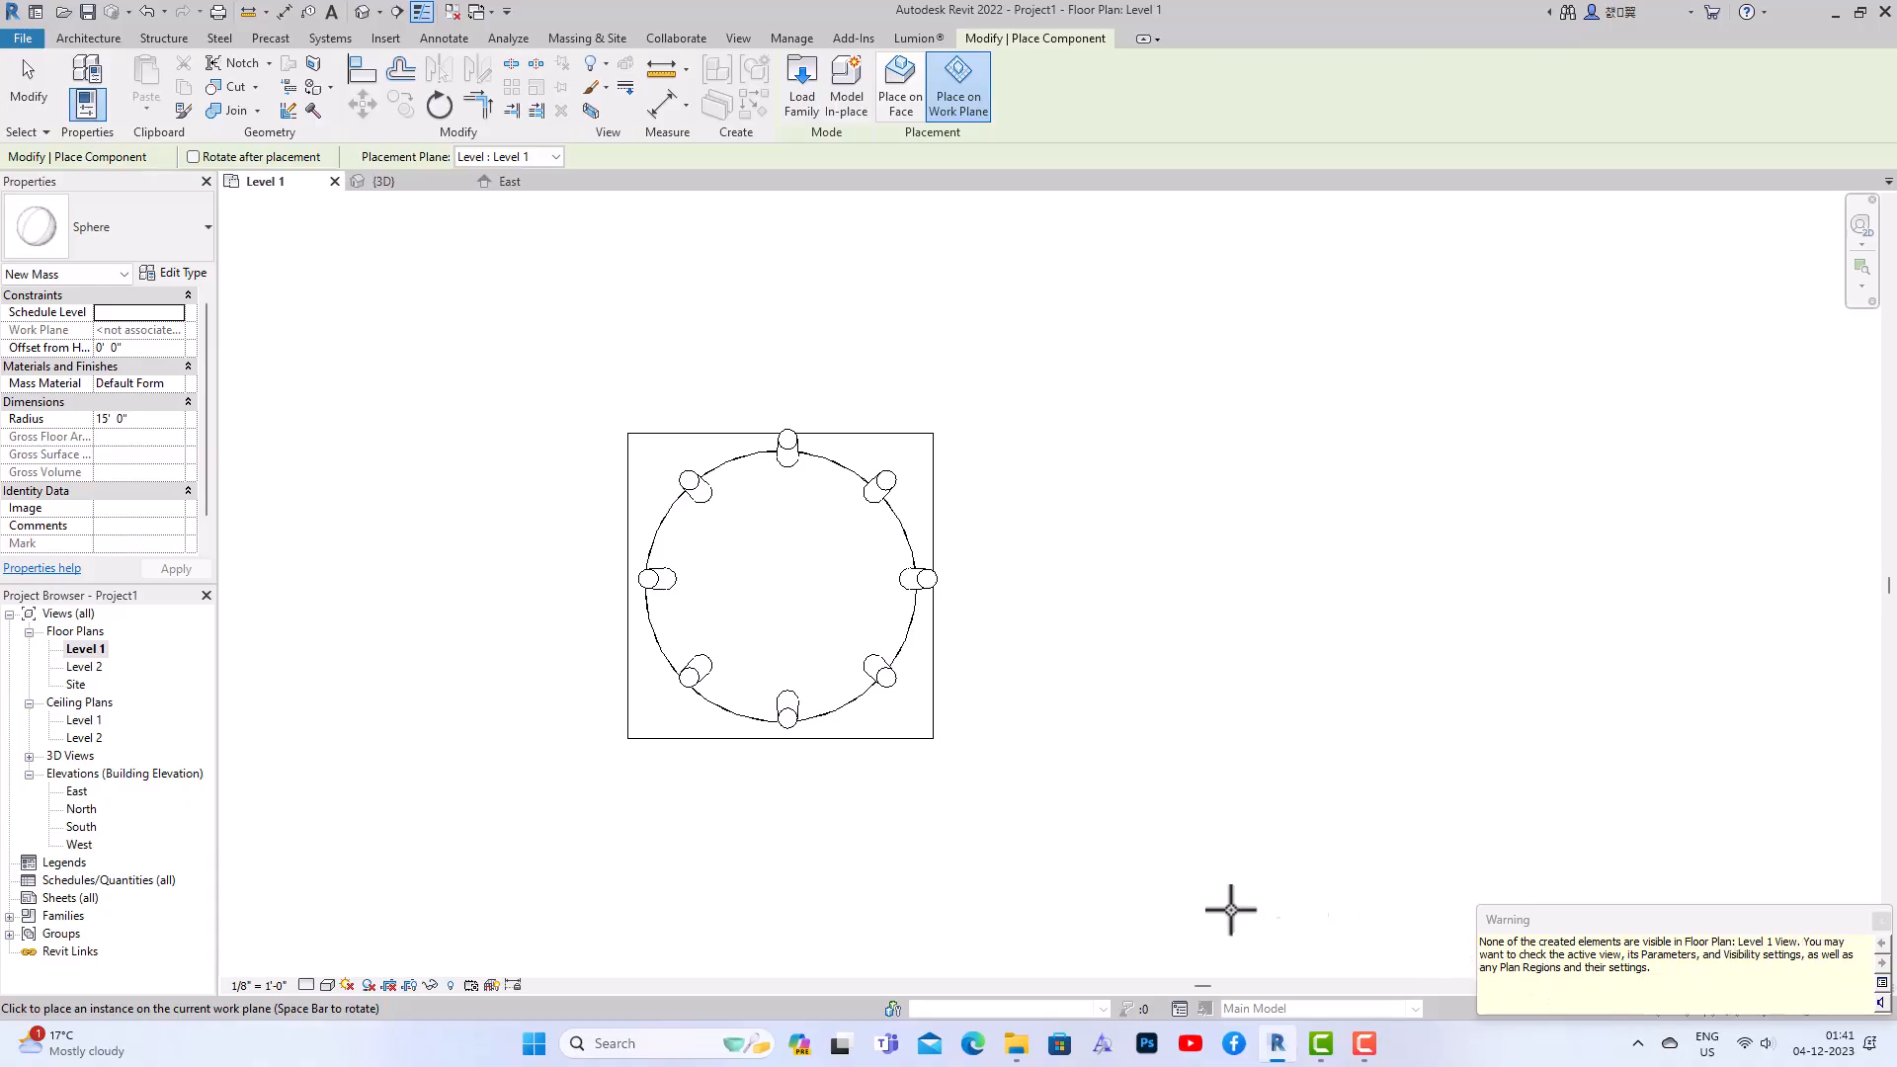
left_click(451, 988)
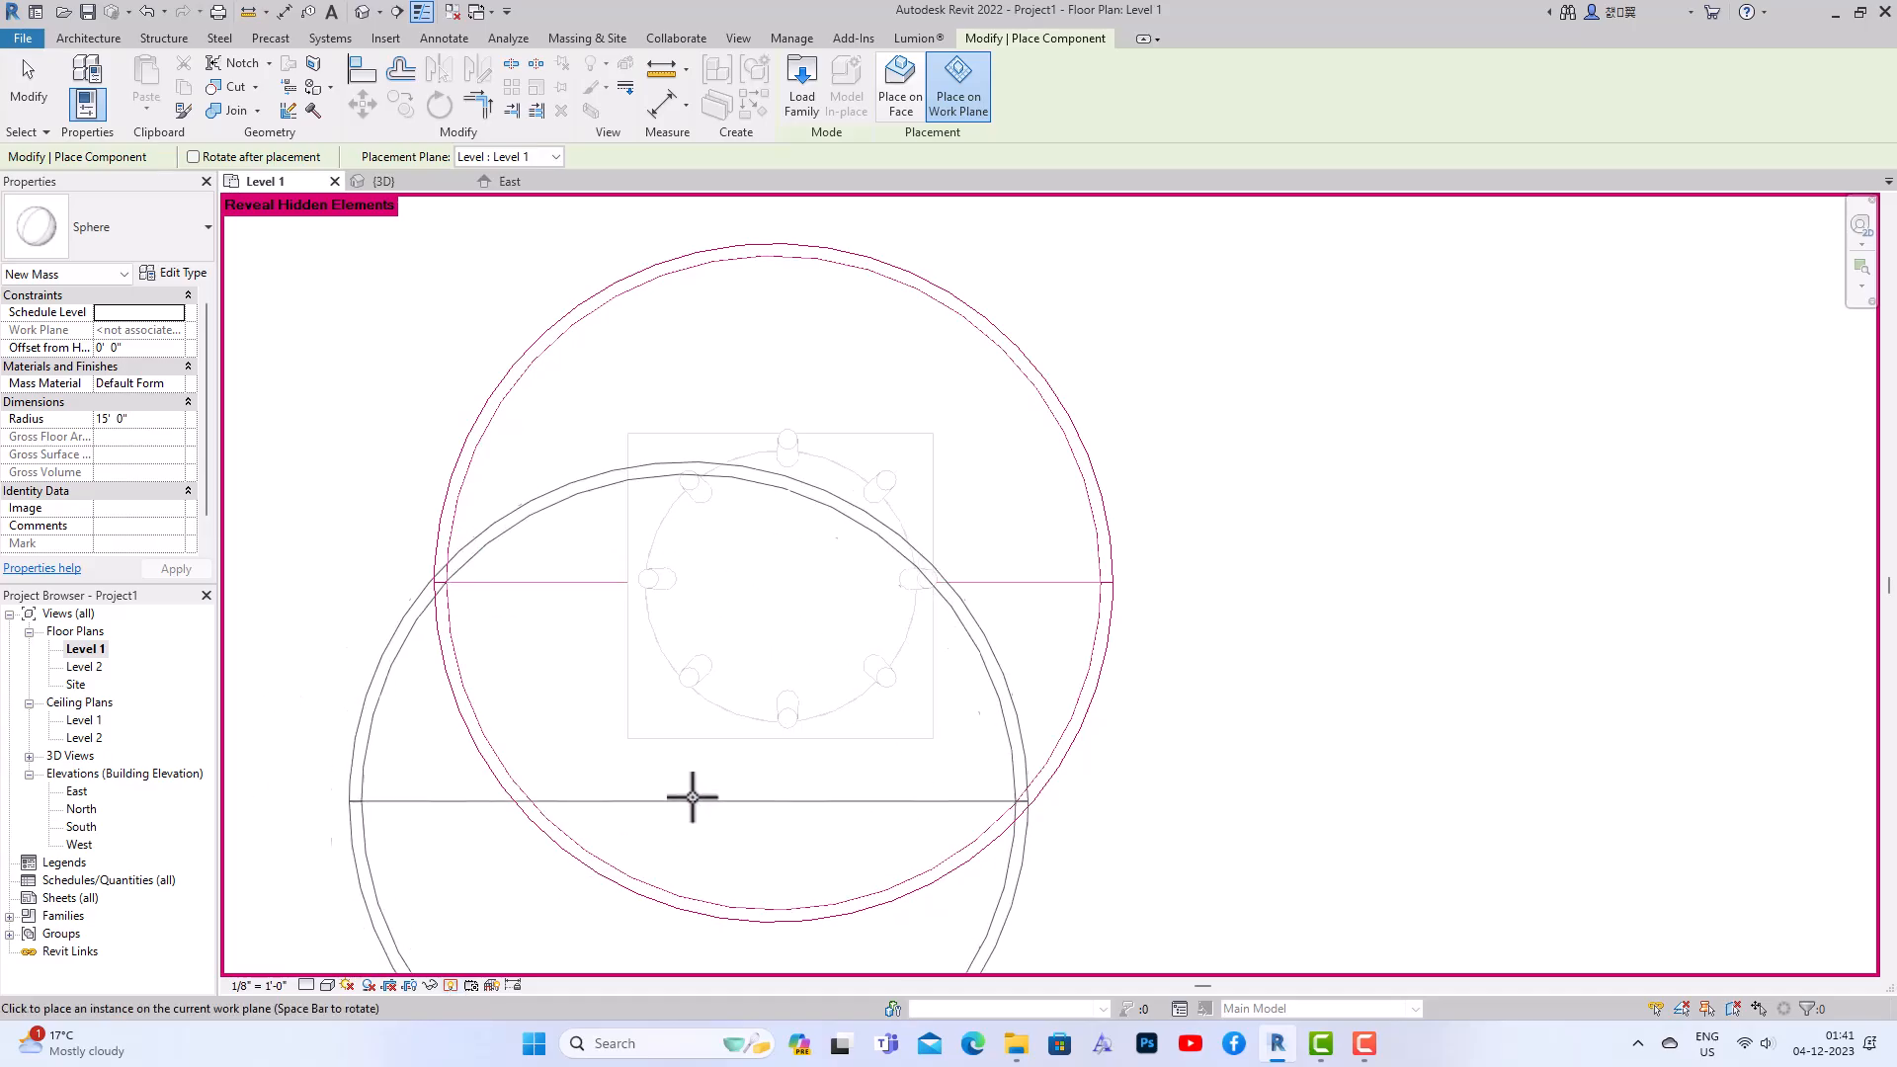
key("Escape")
key("Escape")
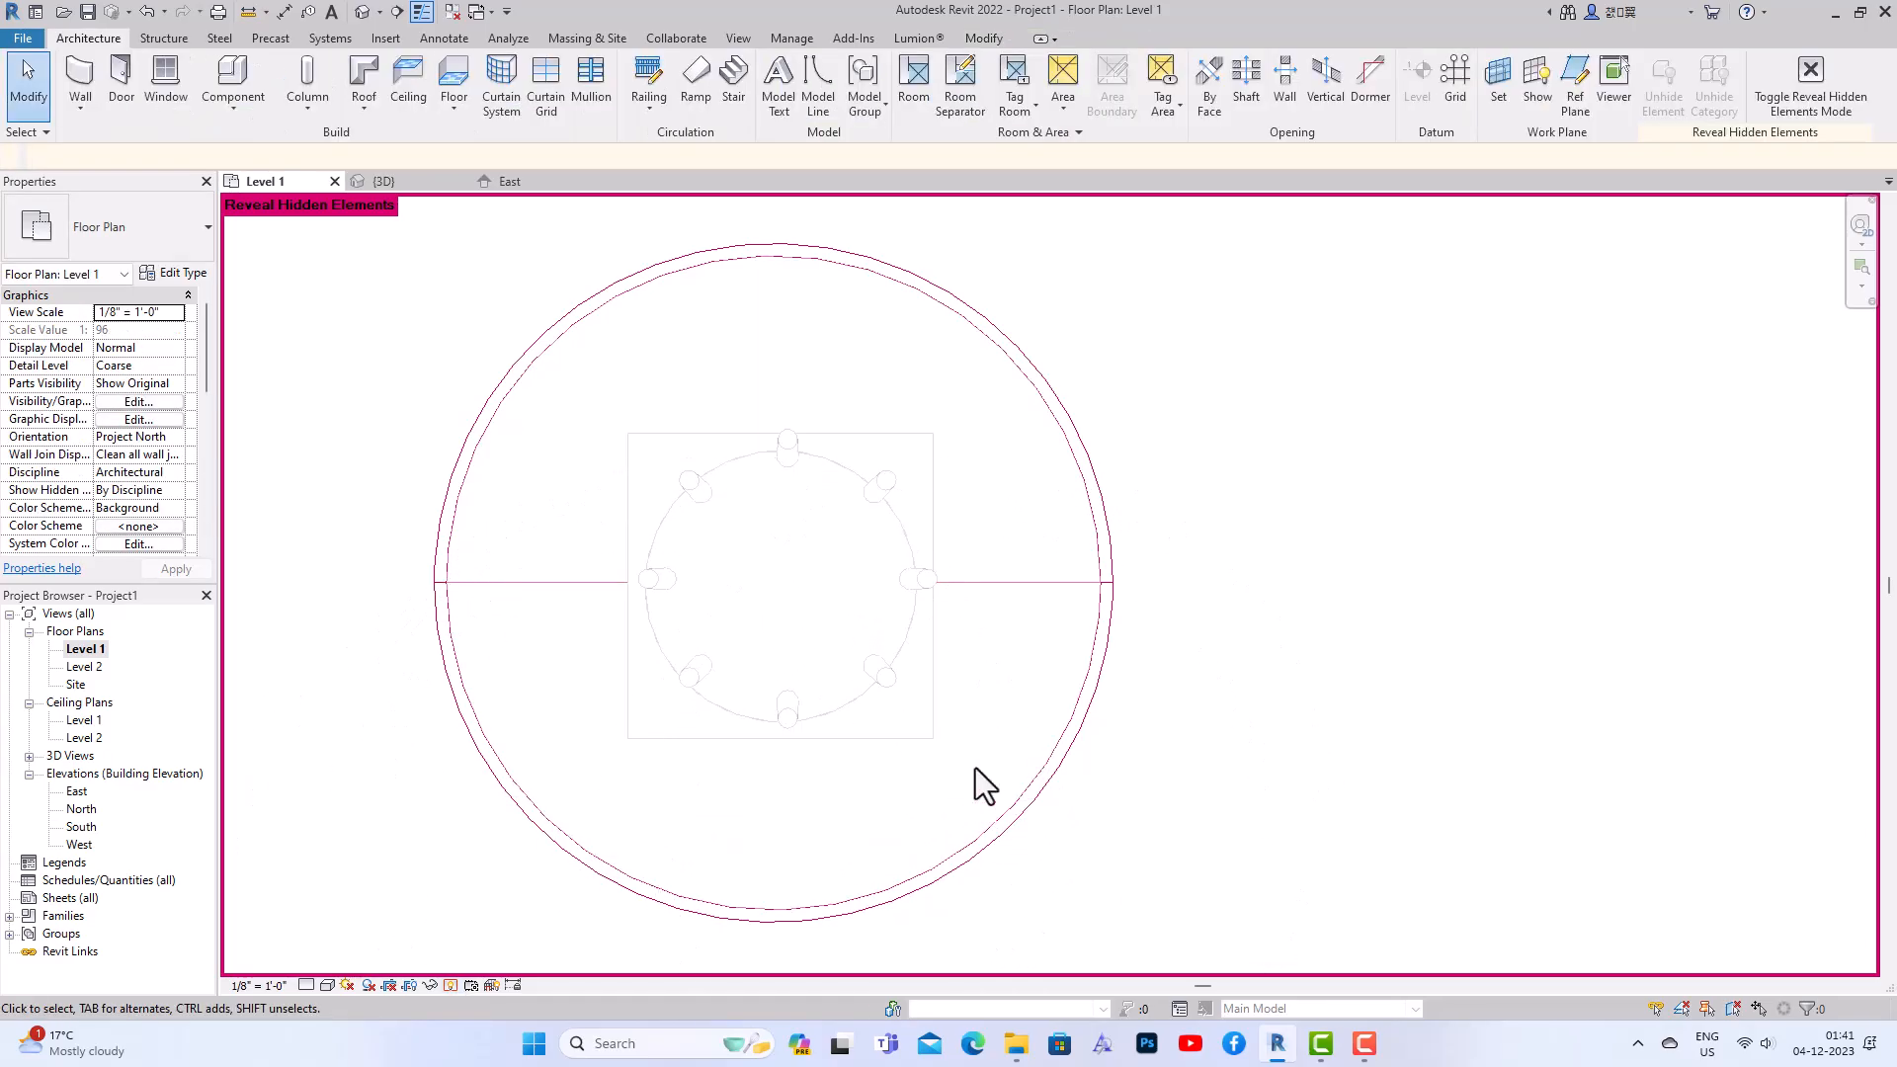
Set the placed sphere's radius to 5'
scroll(966, 728, "down", 3)
left_click(974, 715)
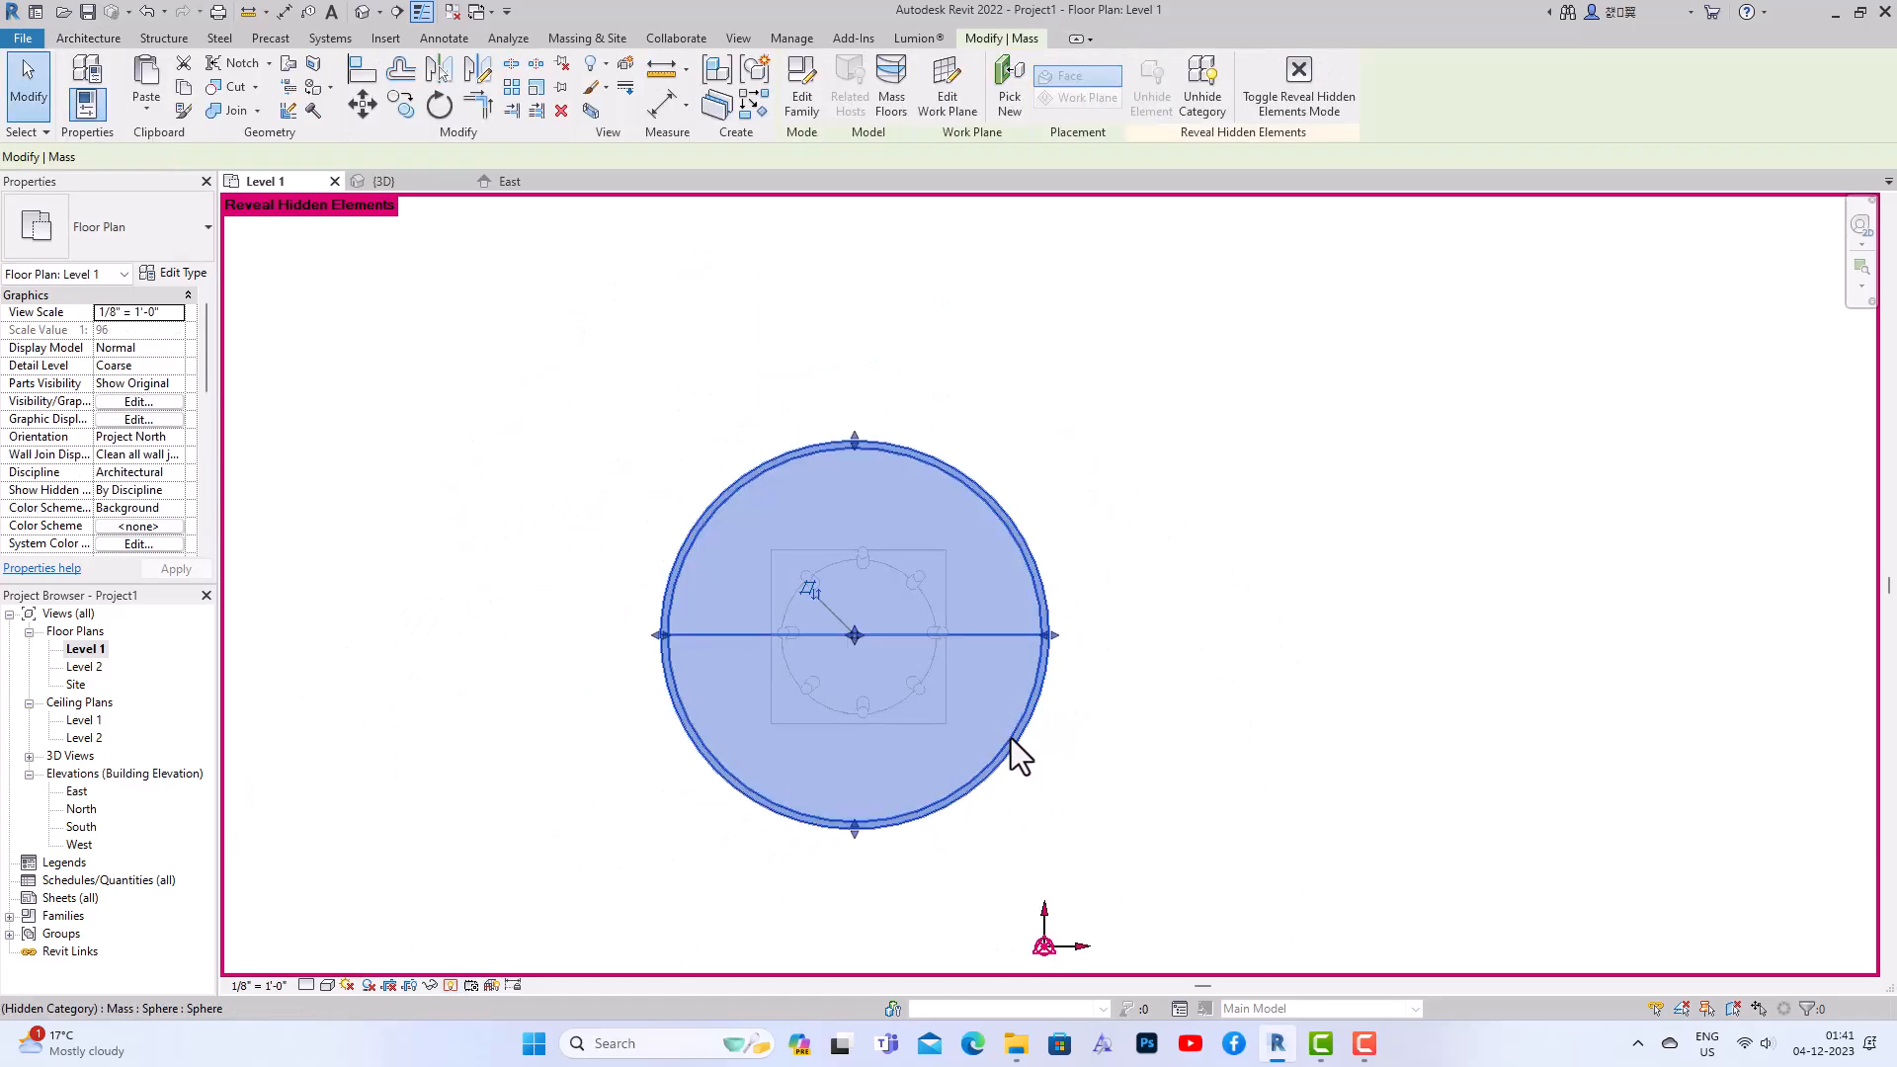
left_click(156, 421)
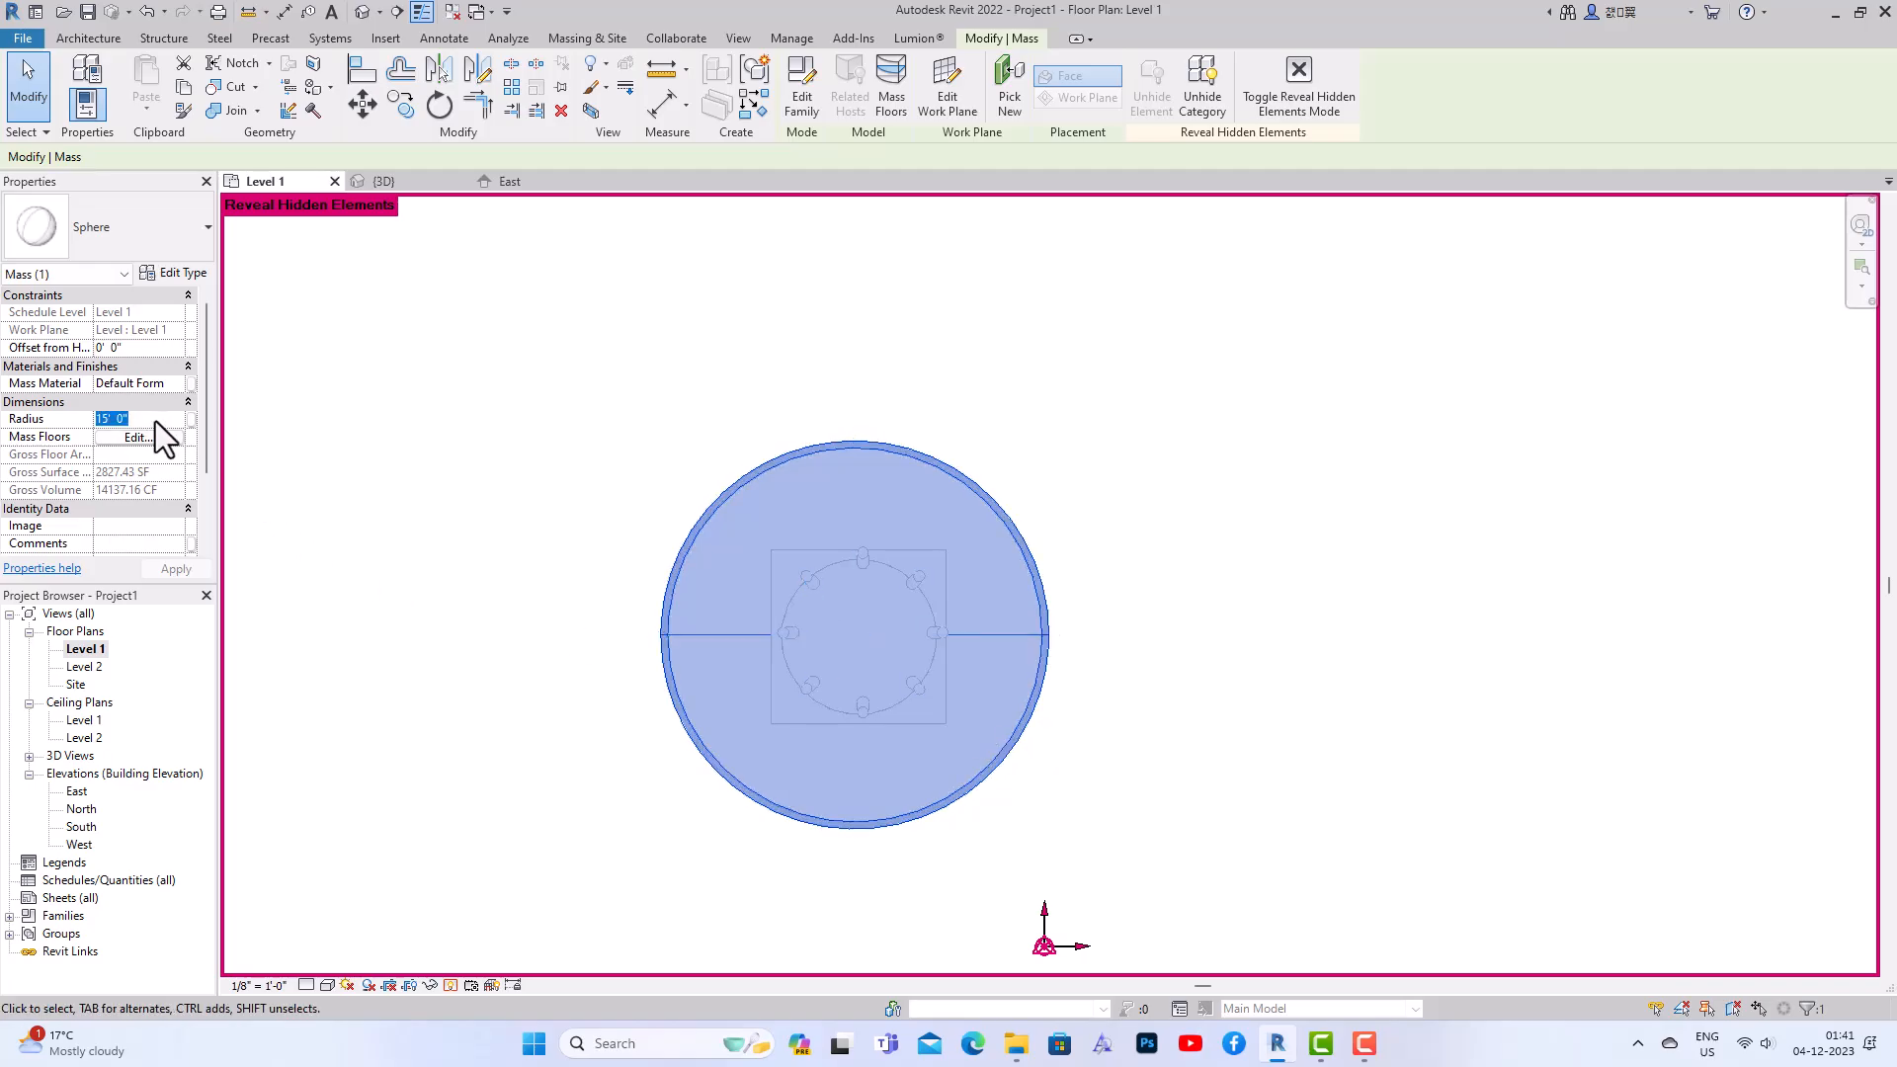
type("5")
left_click(175, 571)
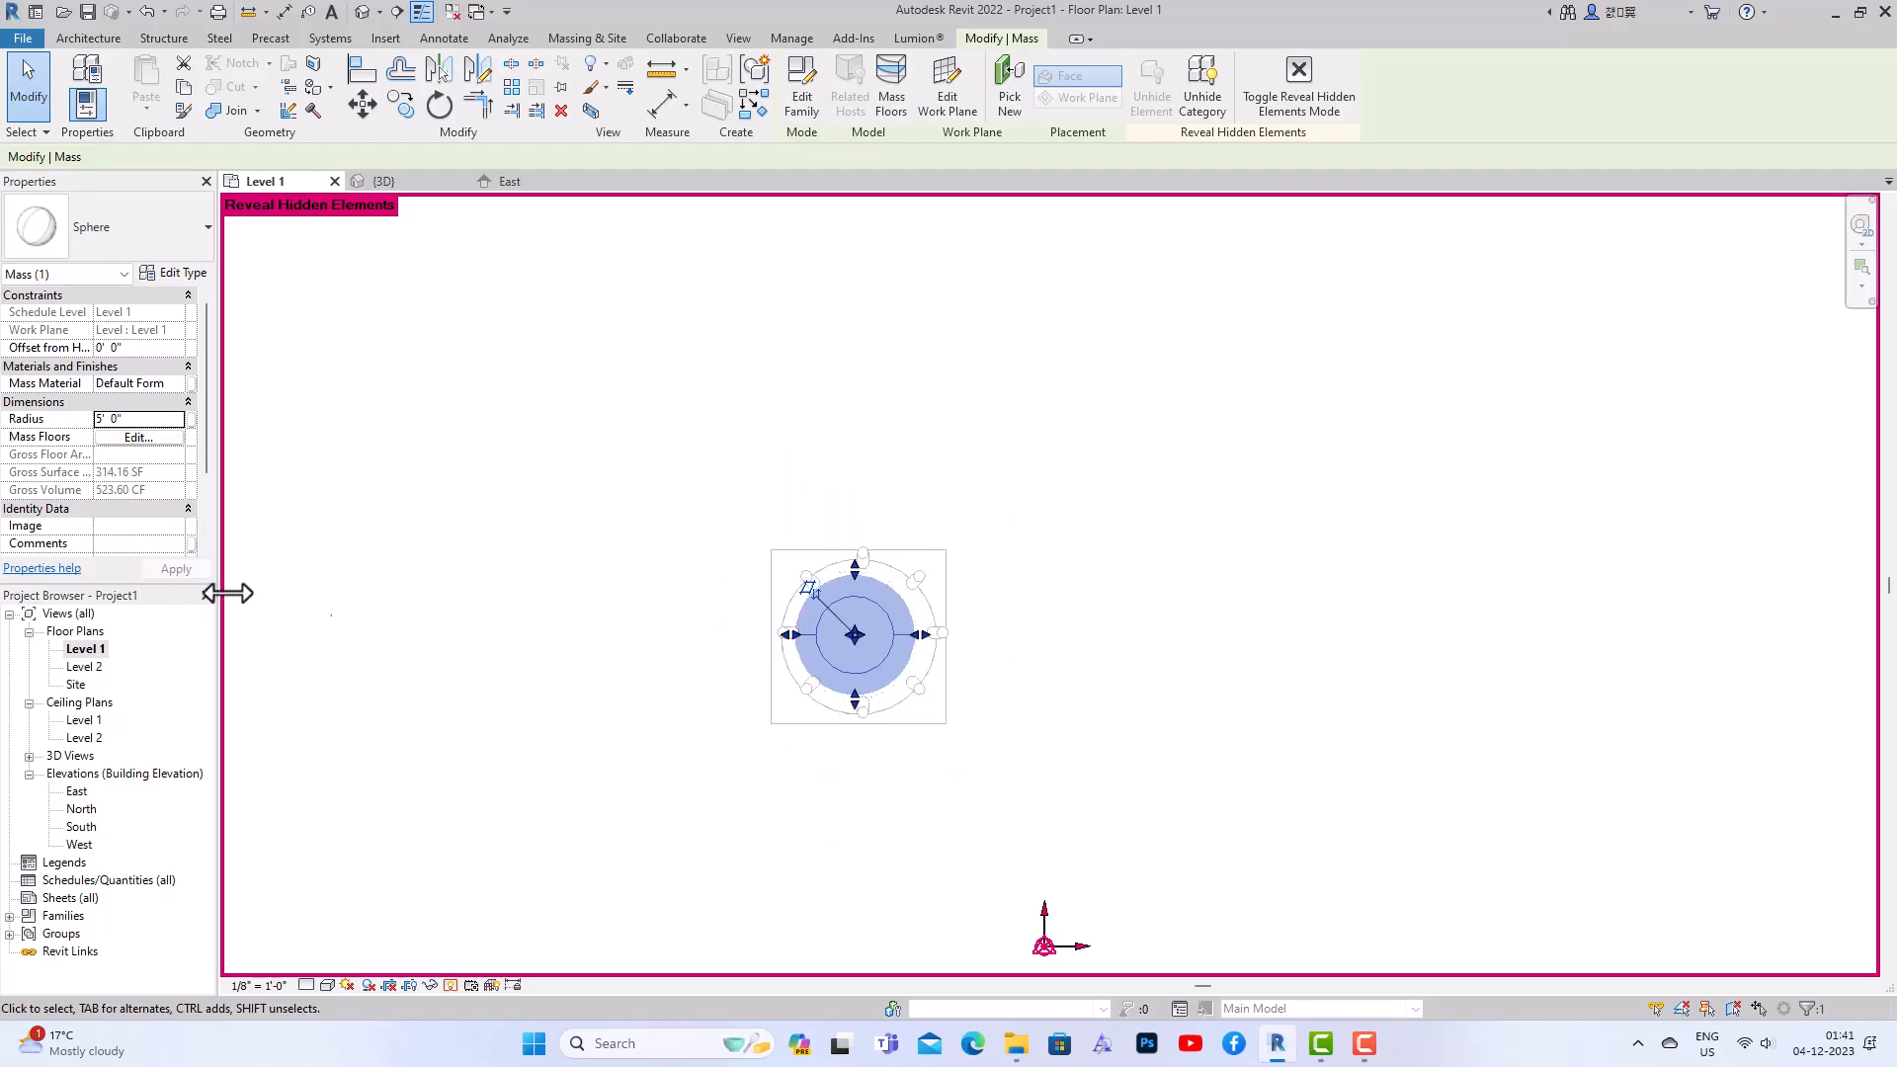
Set the sphere's radius to 8'
scroll(899, 617, "up", 3)
left_click(143, 423)
type("8")
key("Return")
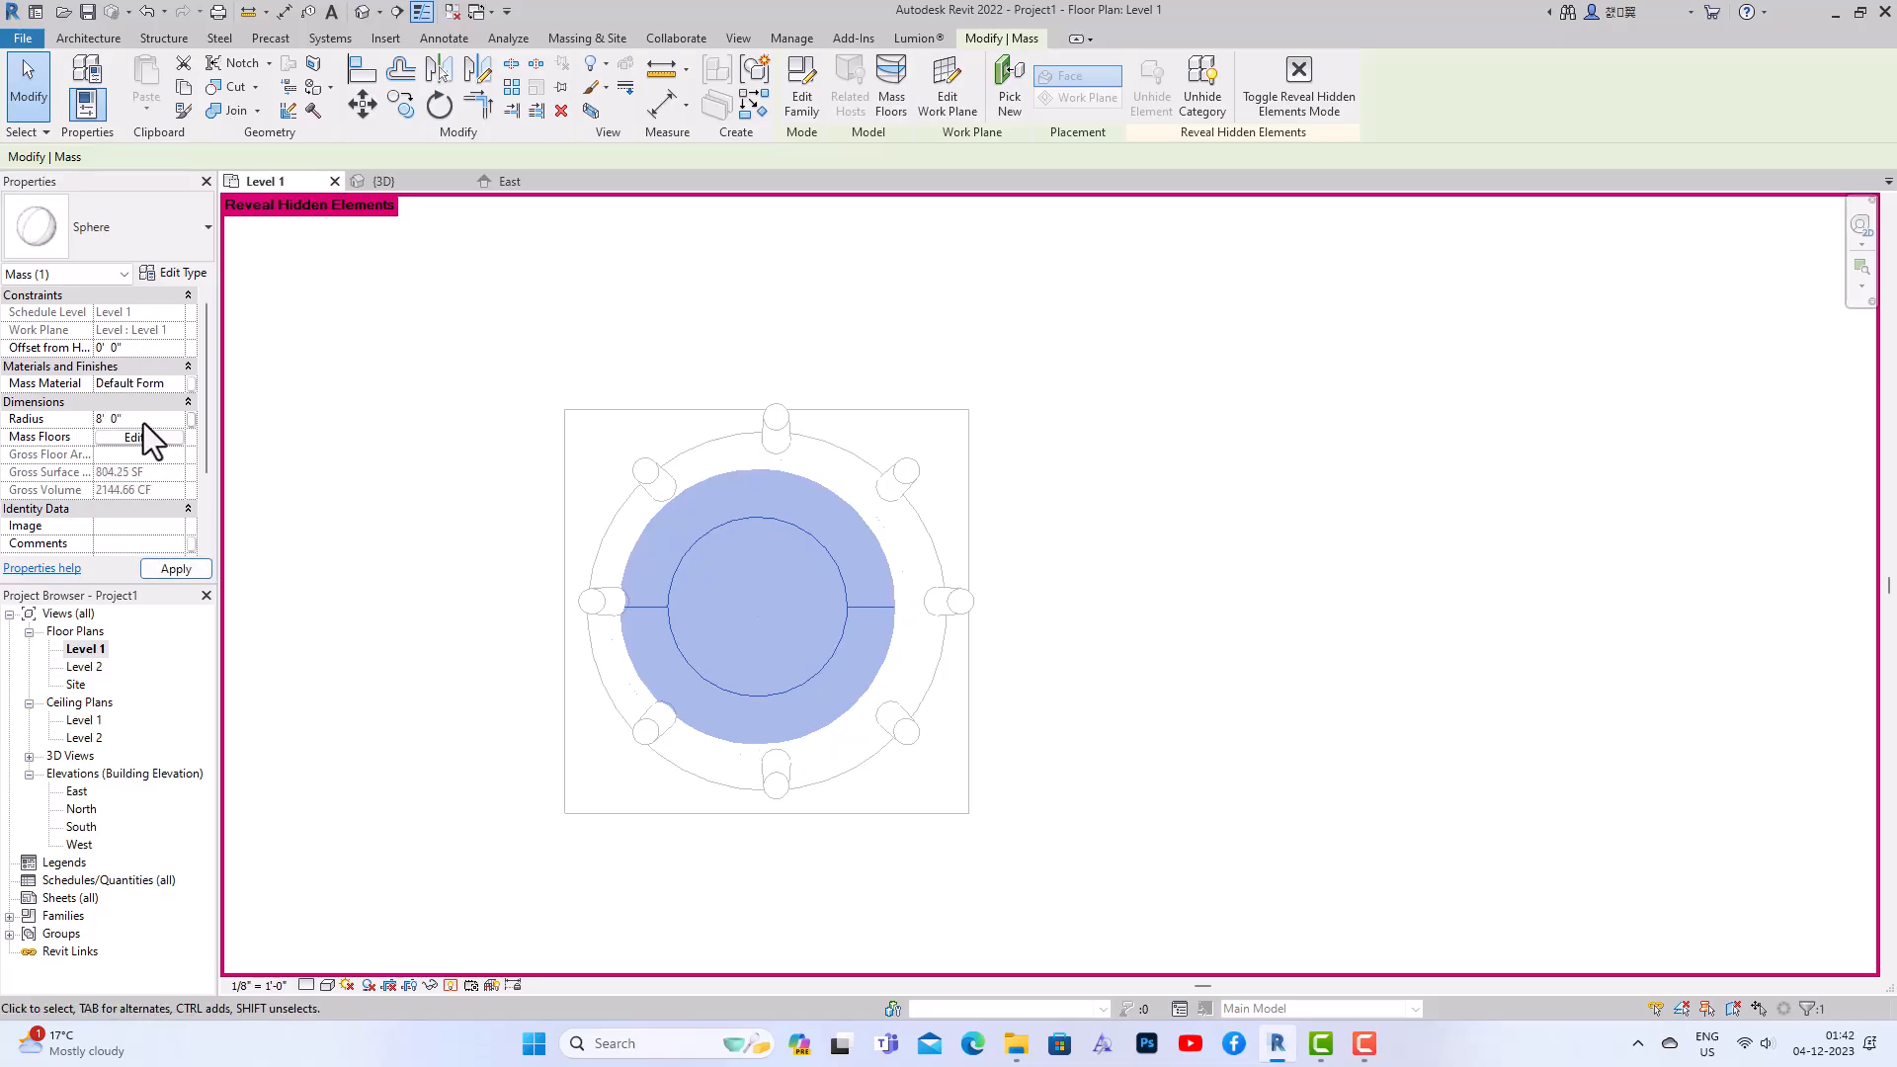
left_click(177, 569)
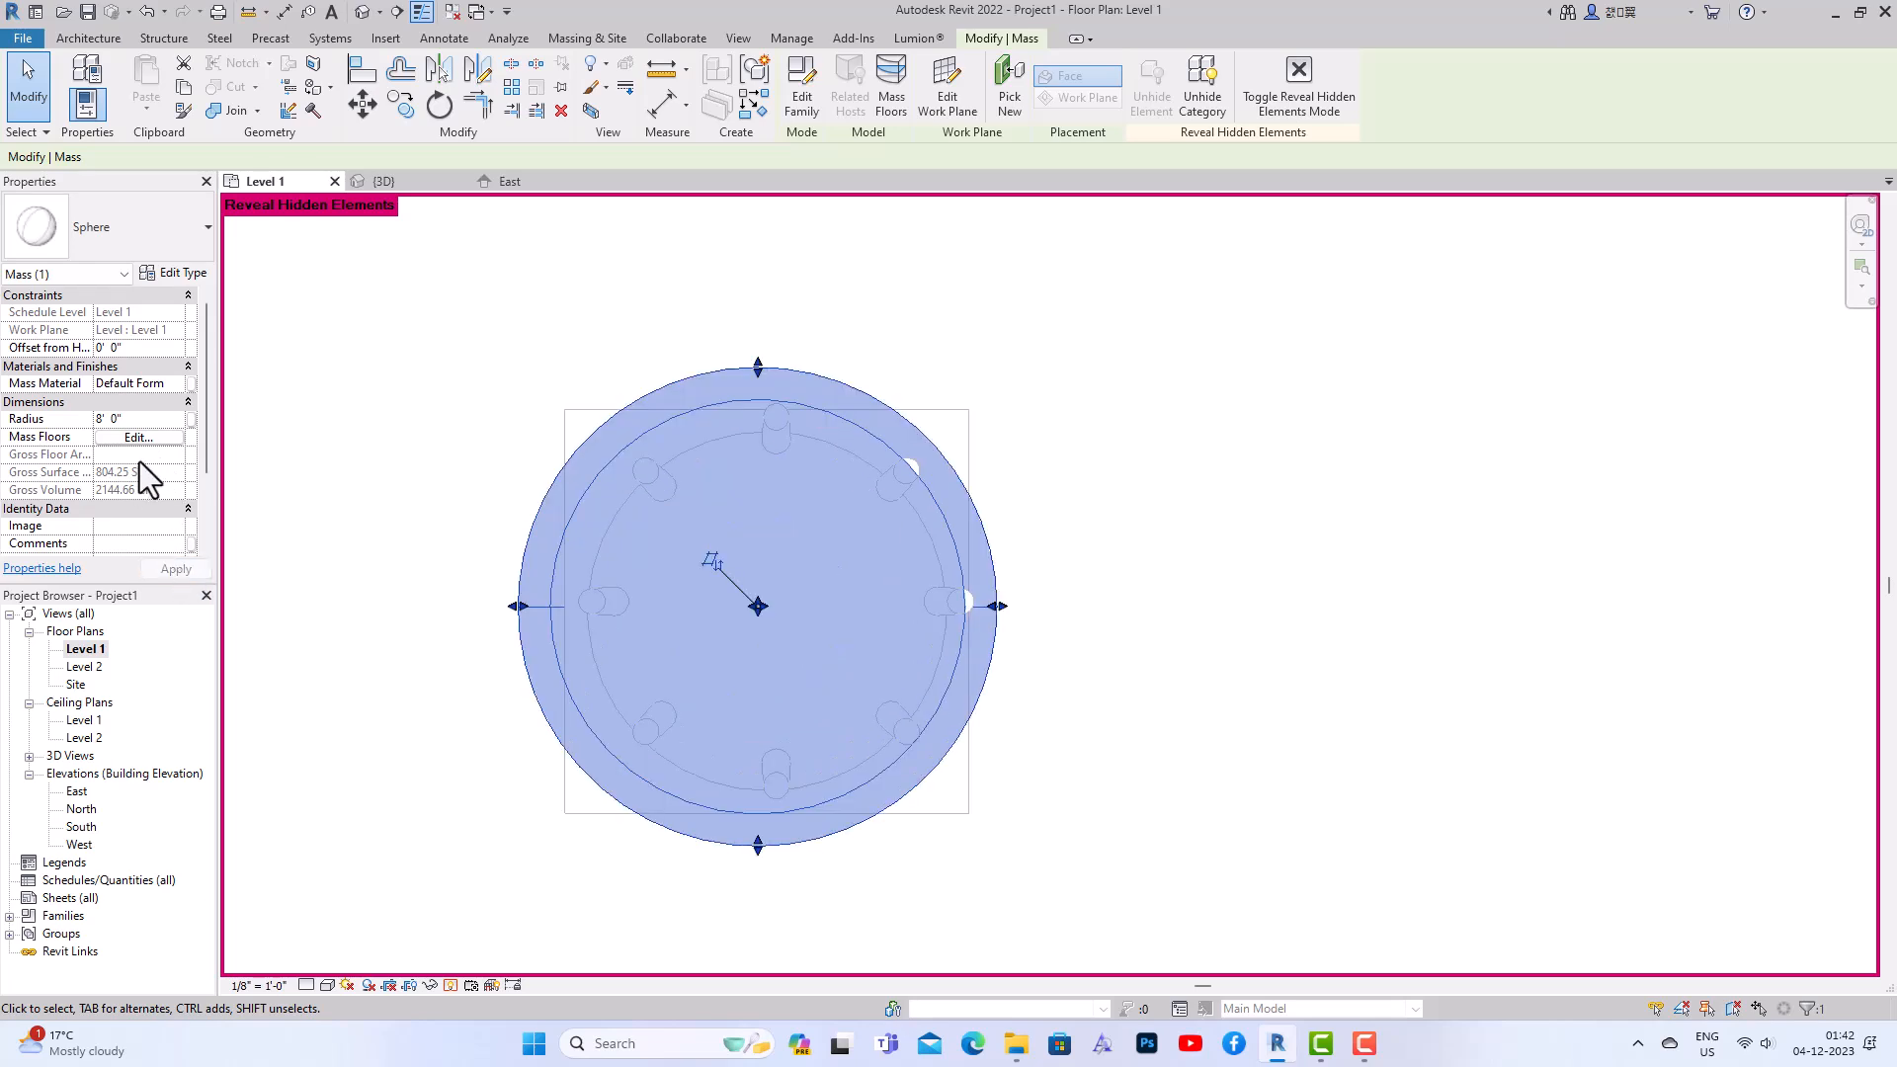
Set the sphere's radius to 6' and deselect it
type("6")
key("Return")
left_click(187, 572)
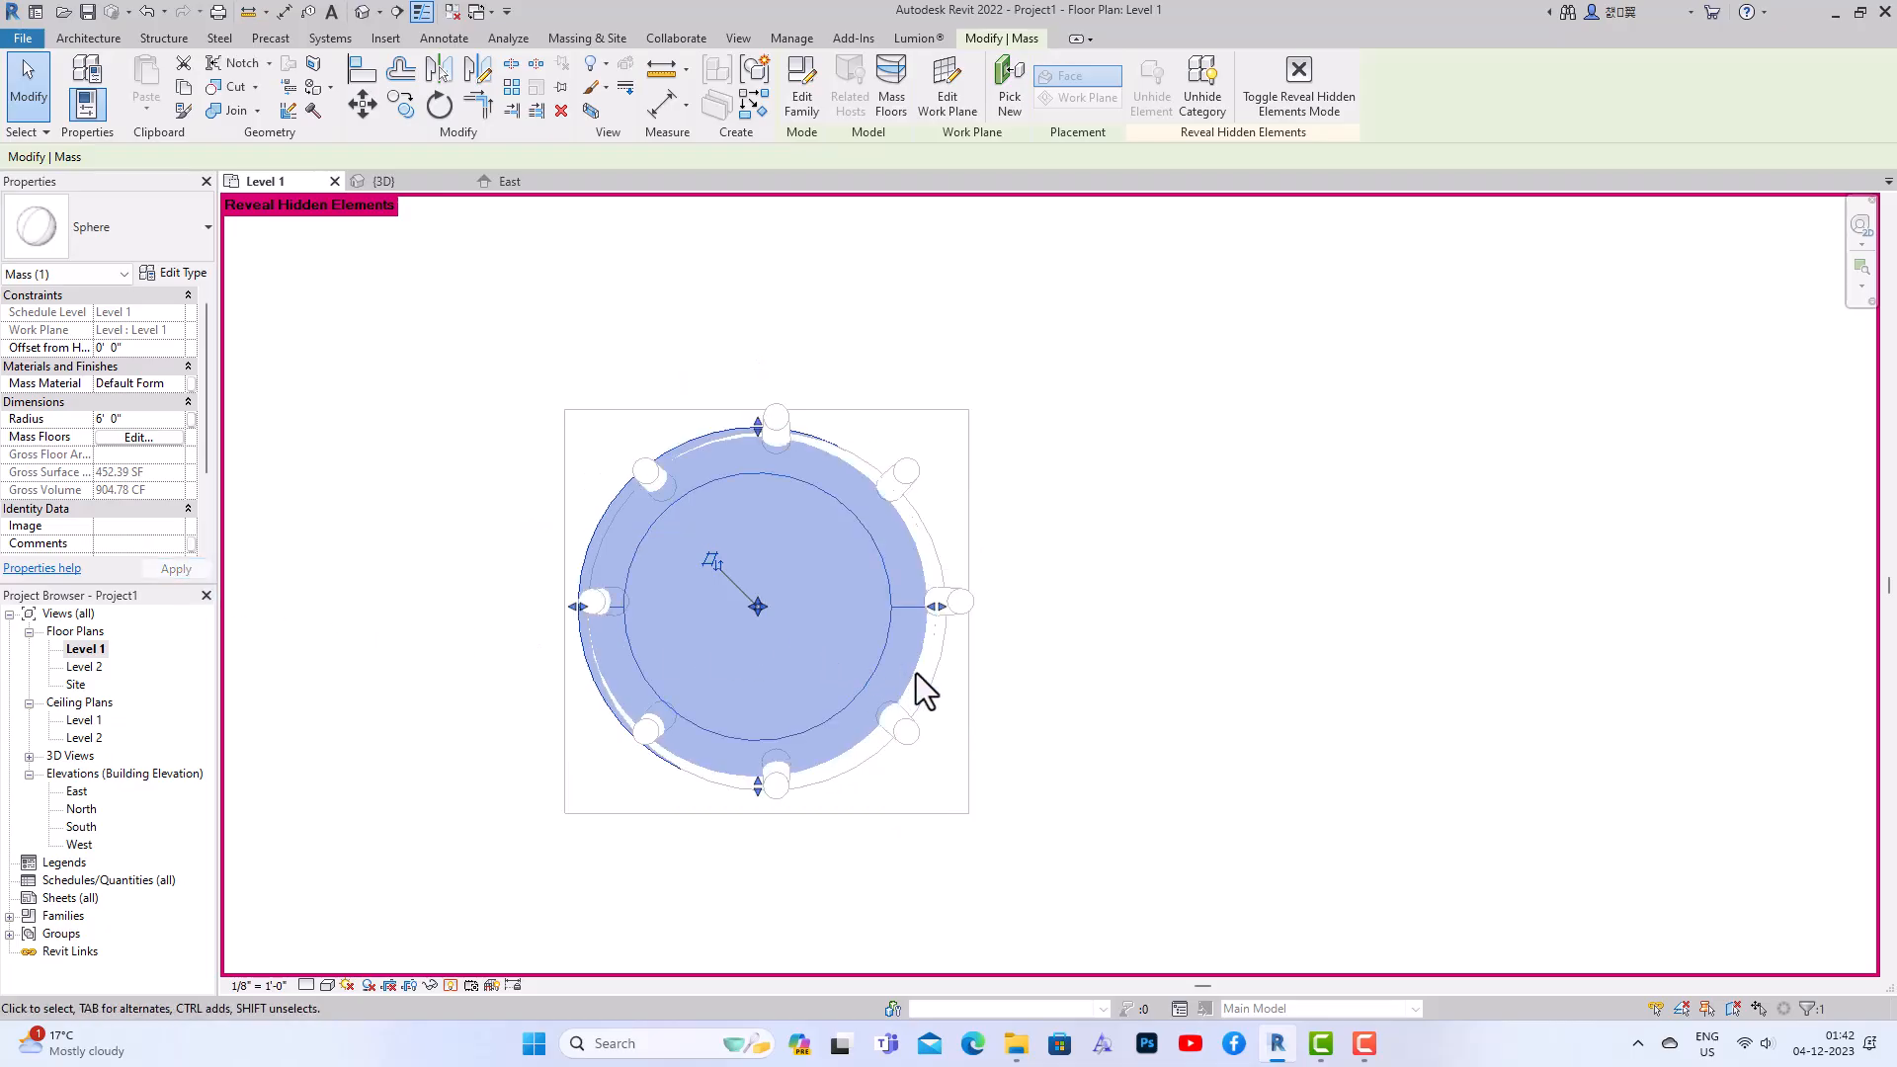
key("Escape")
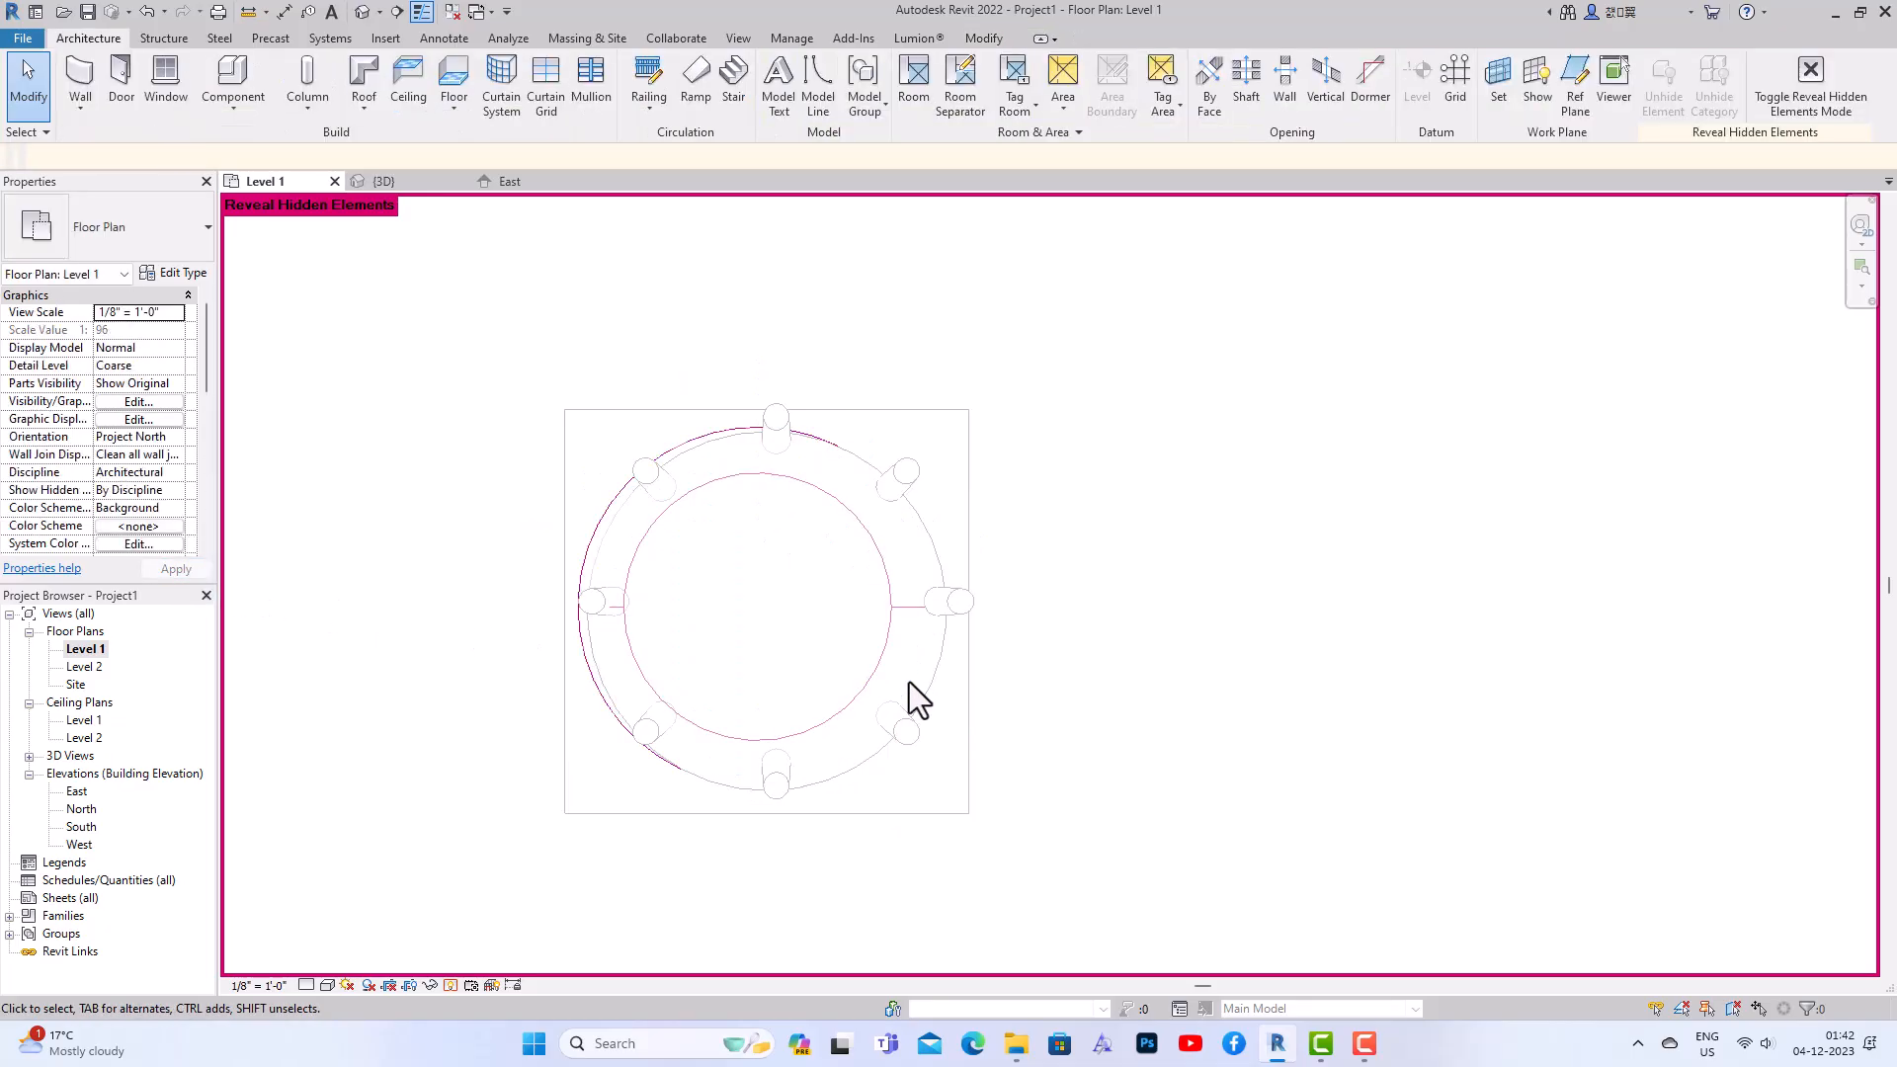
Shift the sphere slightly to align it with the circular floor's centre, and turn off the display of hidden elements
left_click(883, 569)
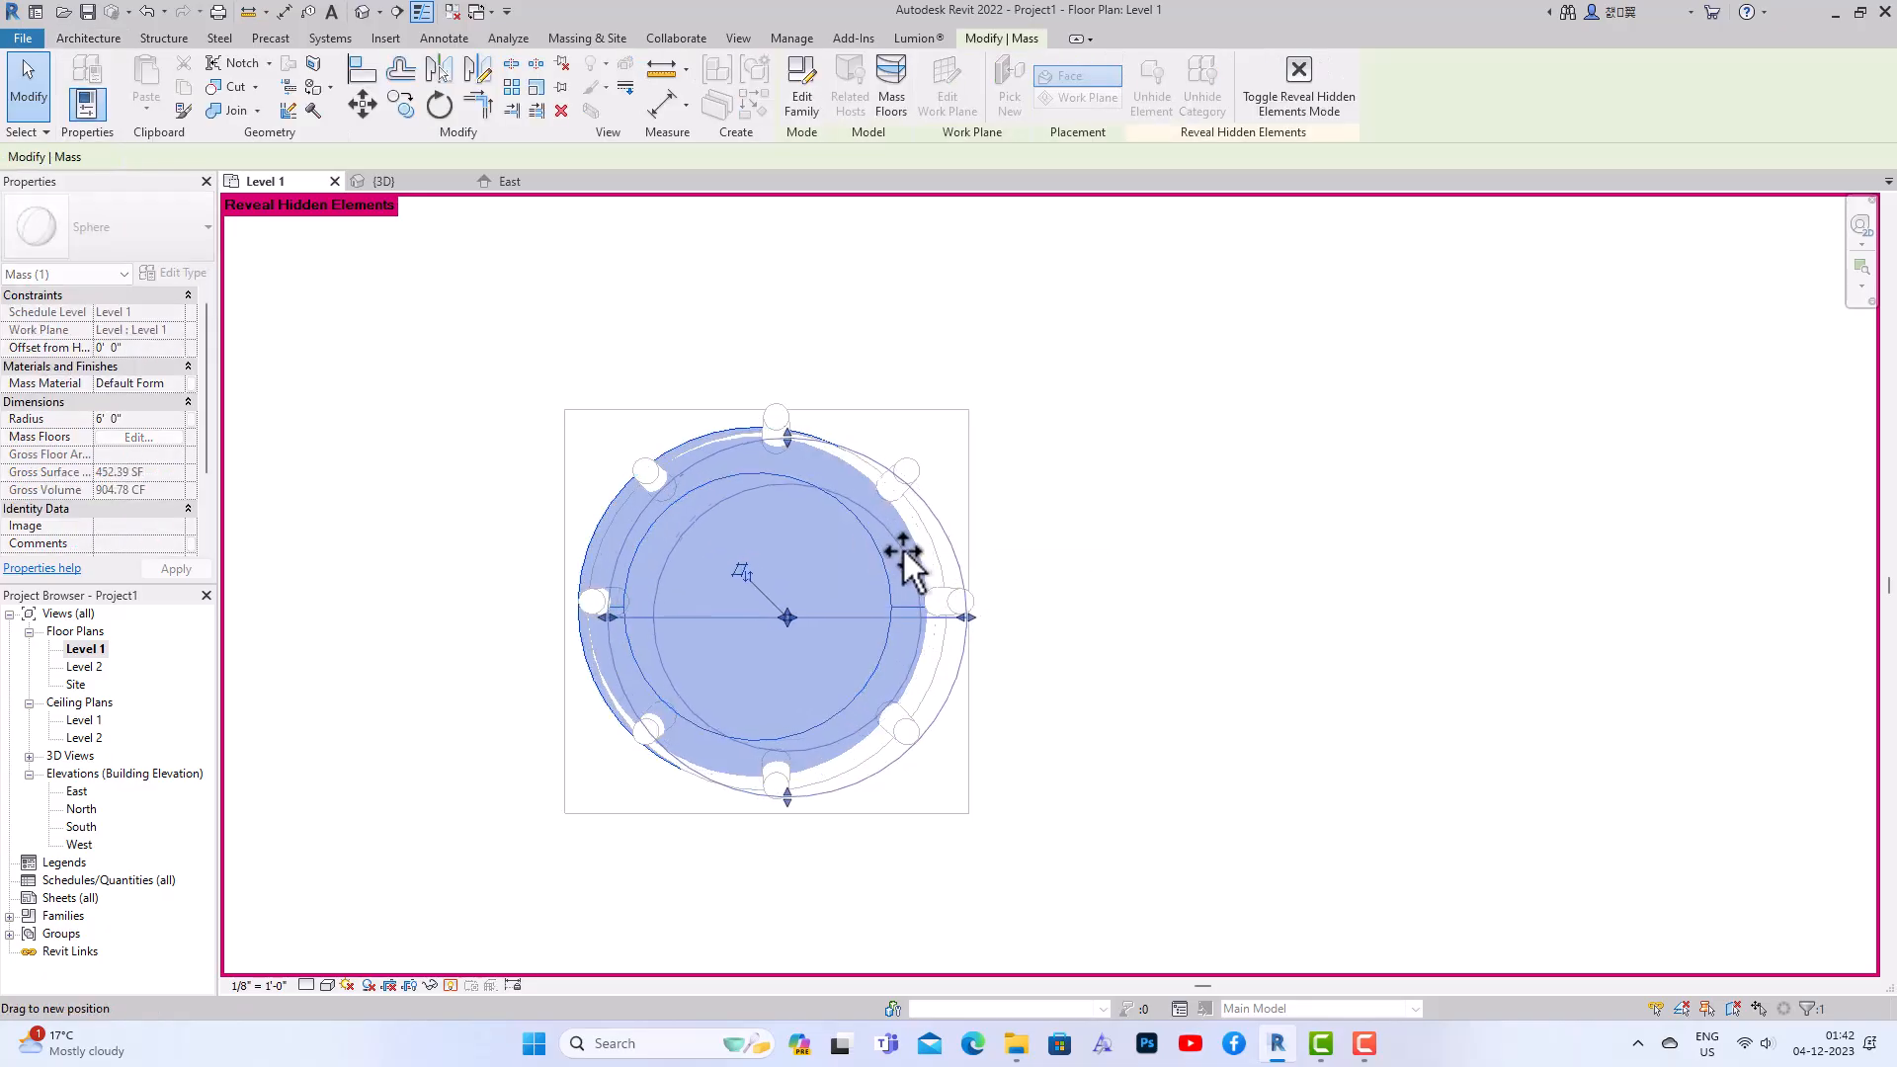
left_click_drag(884, 549, 880, 543)
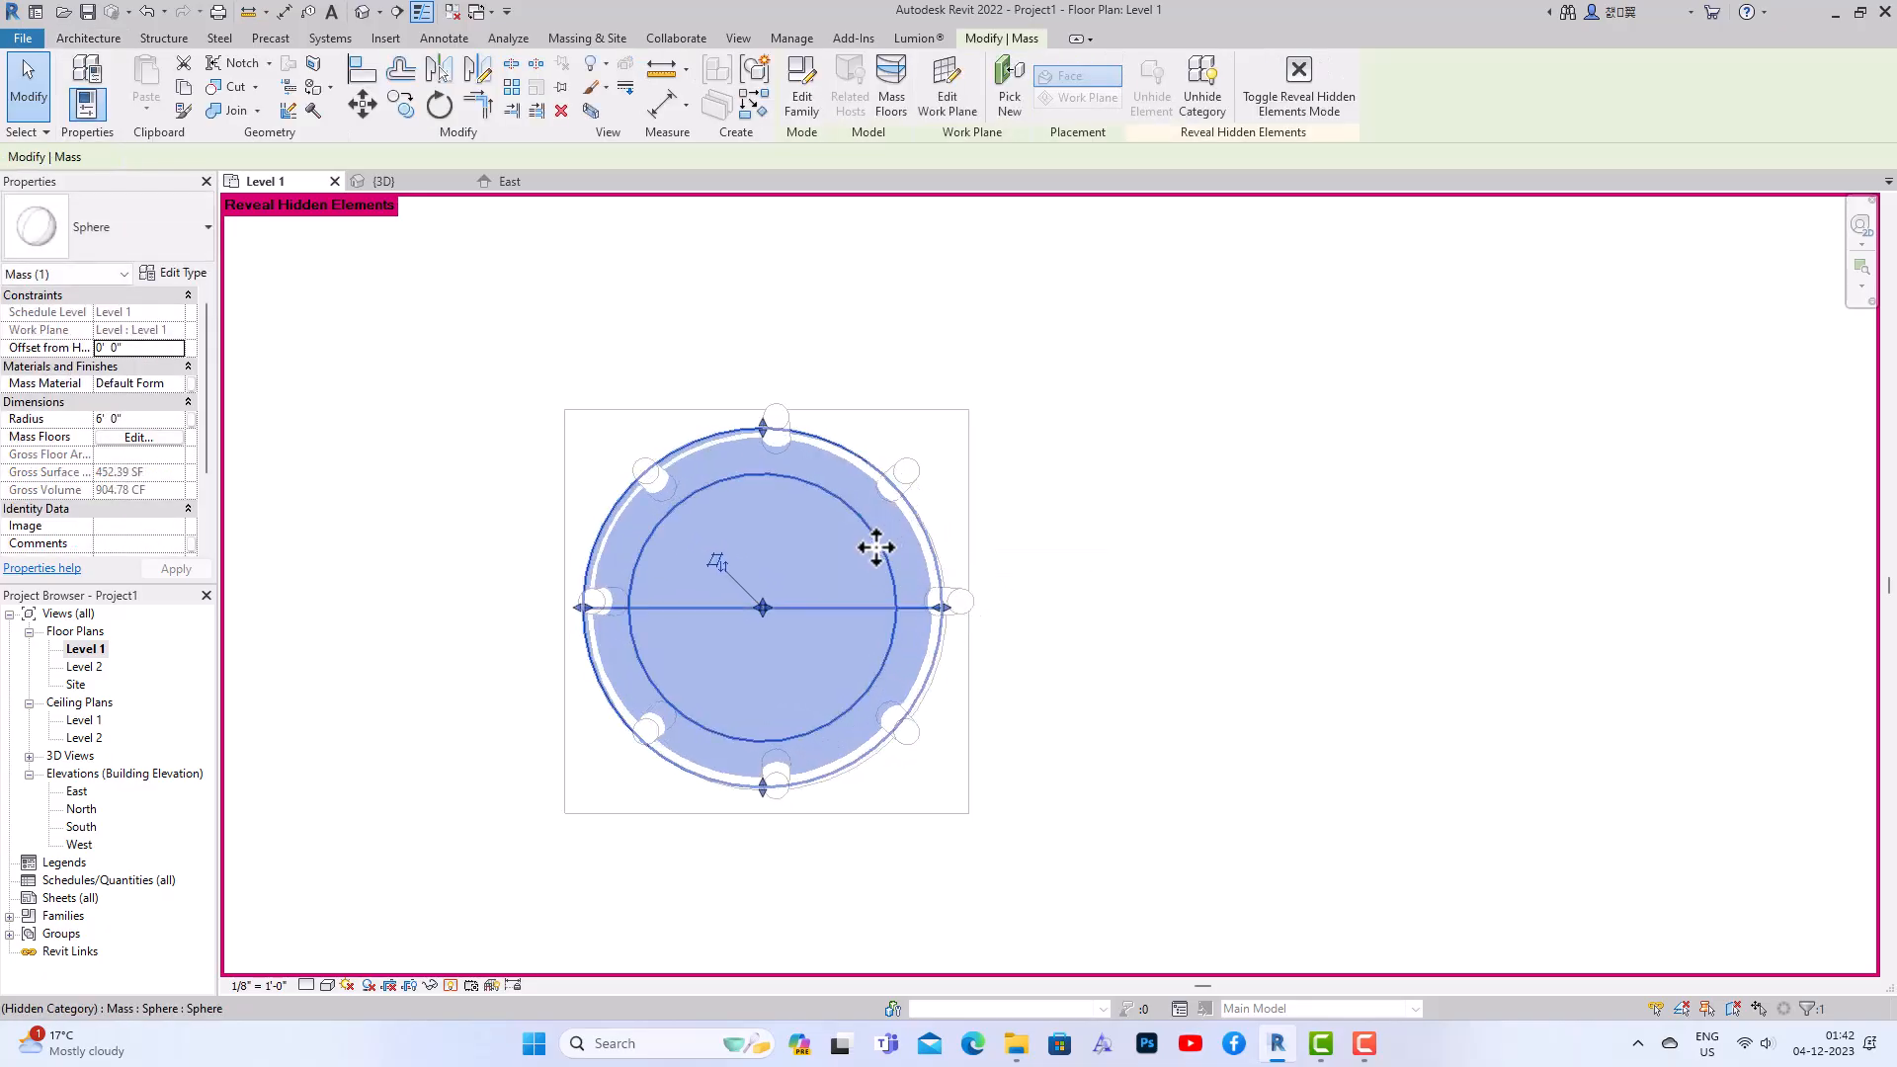
left_click(453, 987)
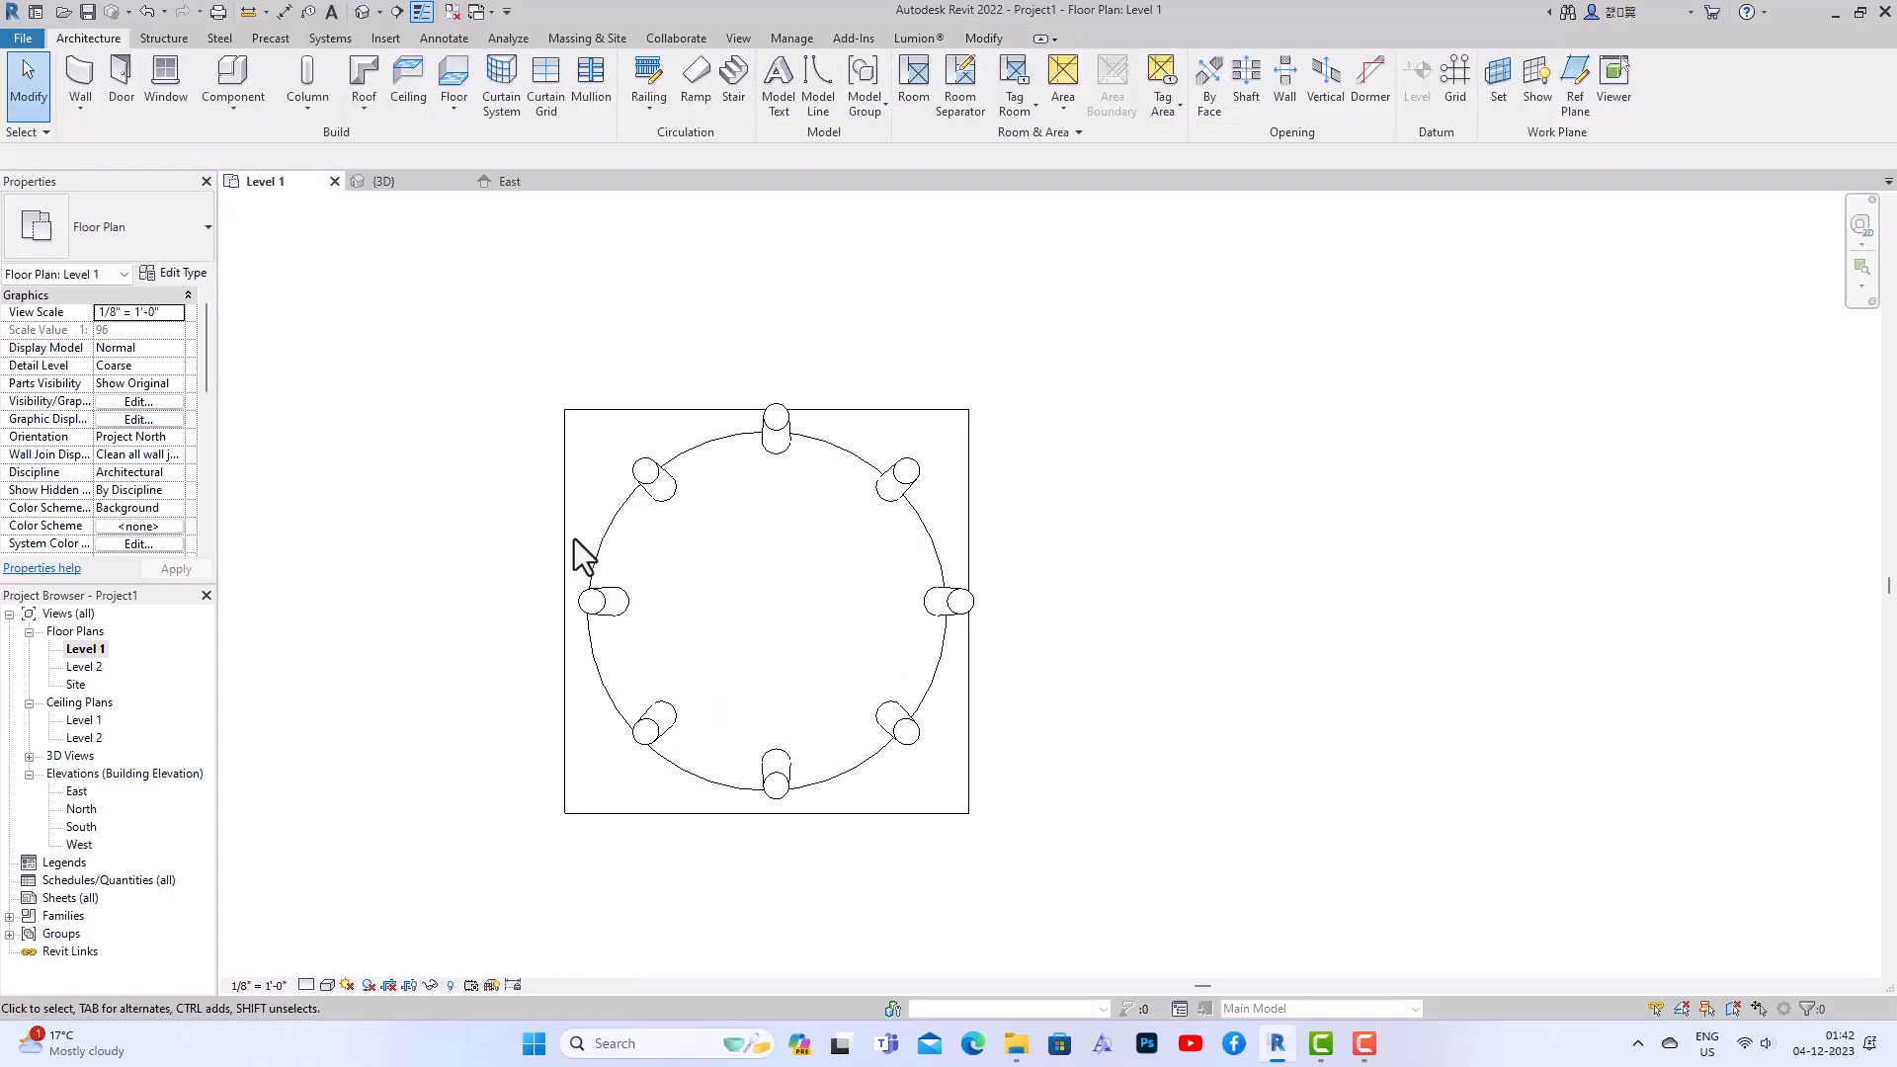
In the 3D view, reveal hidden elements, unhide the sphere's category, and leave the reveal mode
left_click(362, 12)
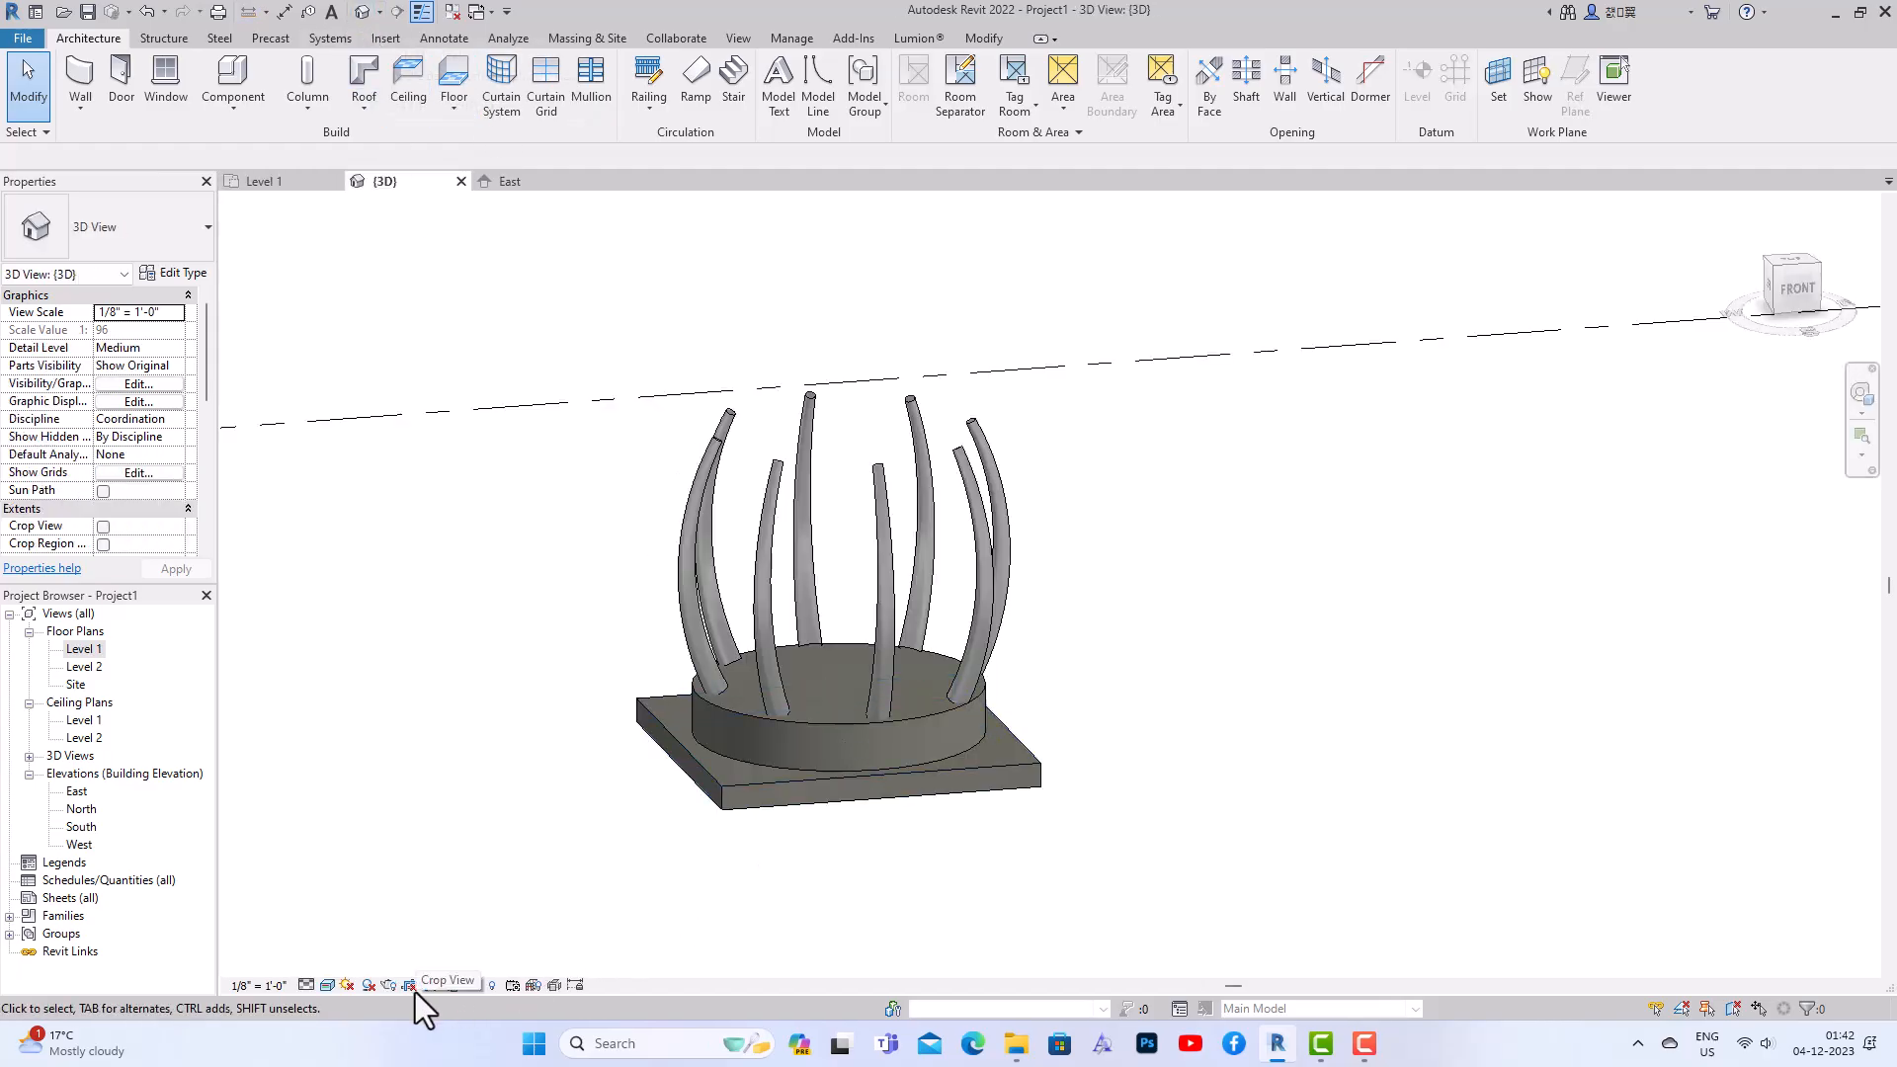
left_click(492, 985)
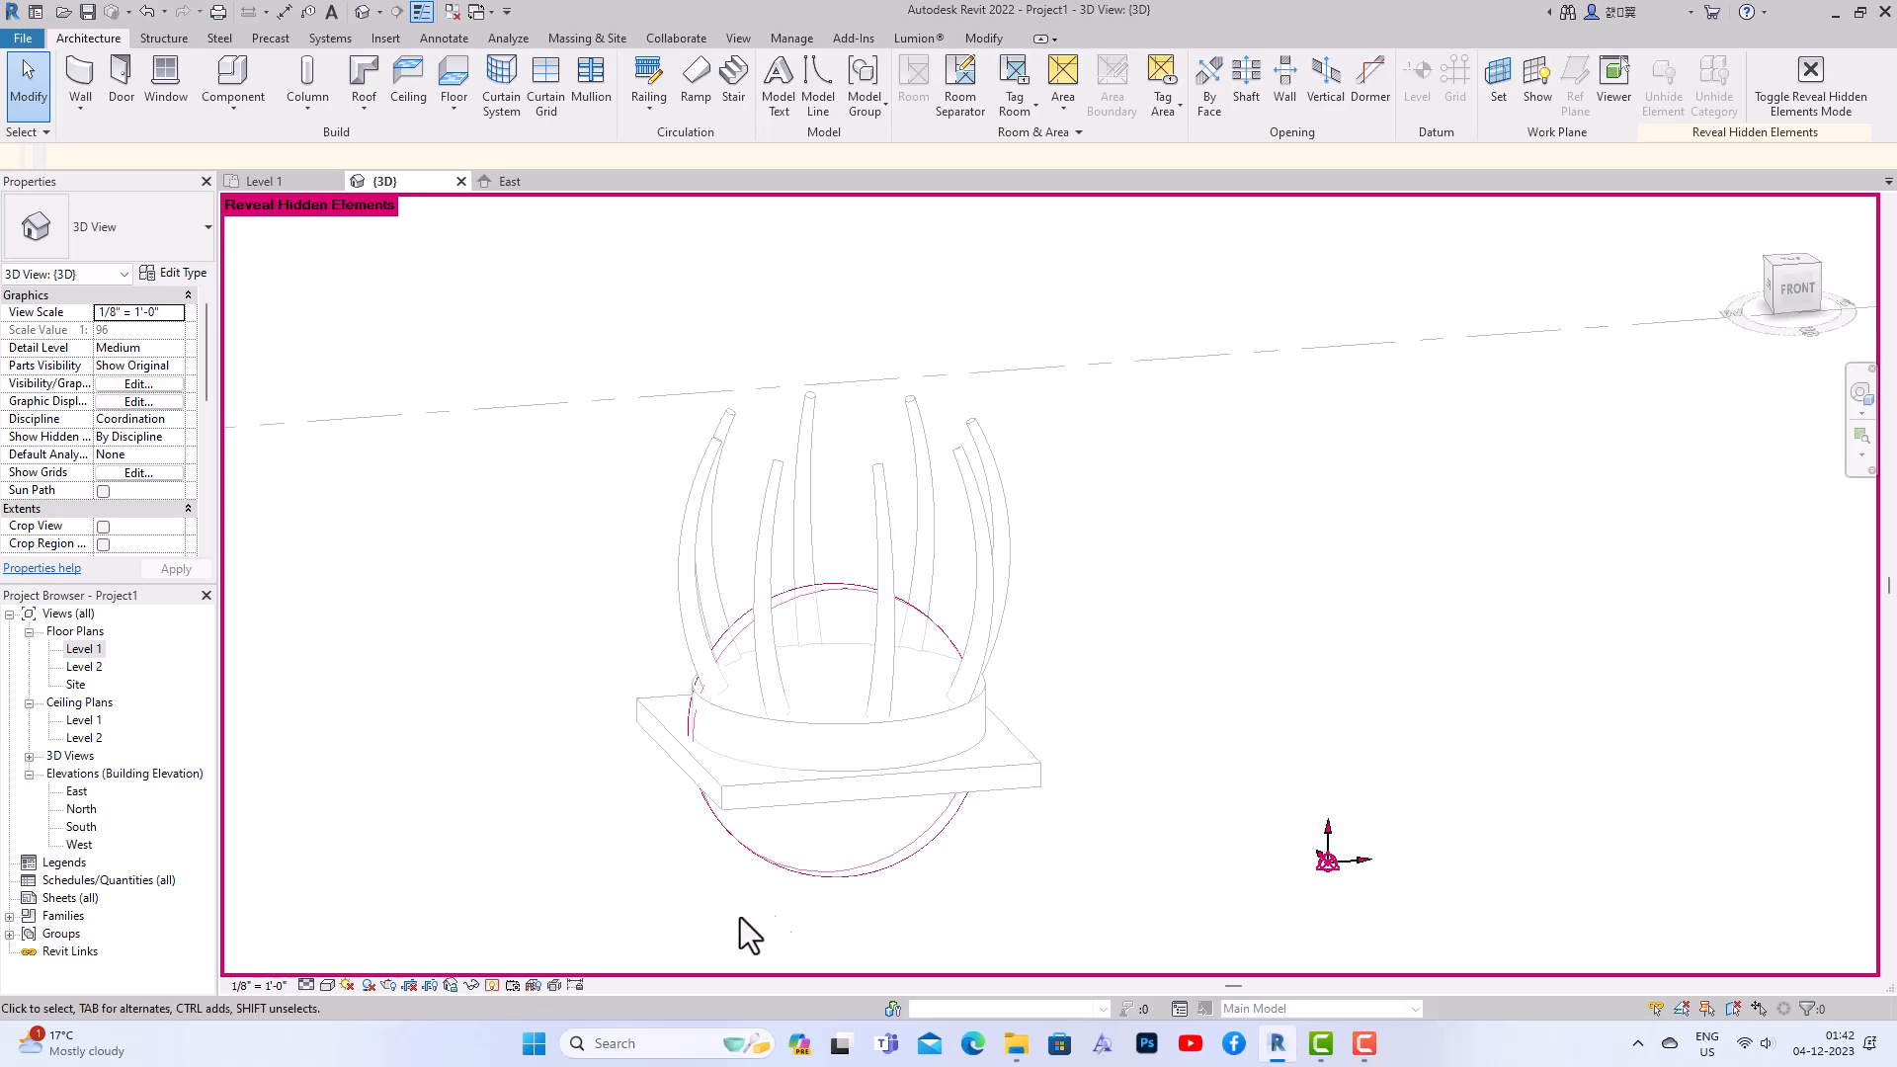
left_click(838, 878)
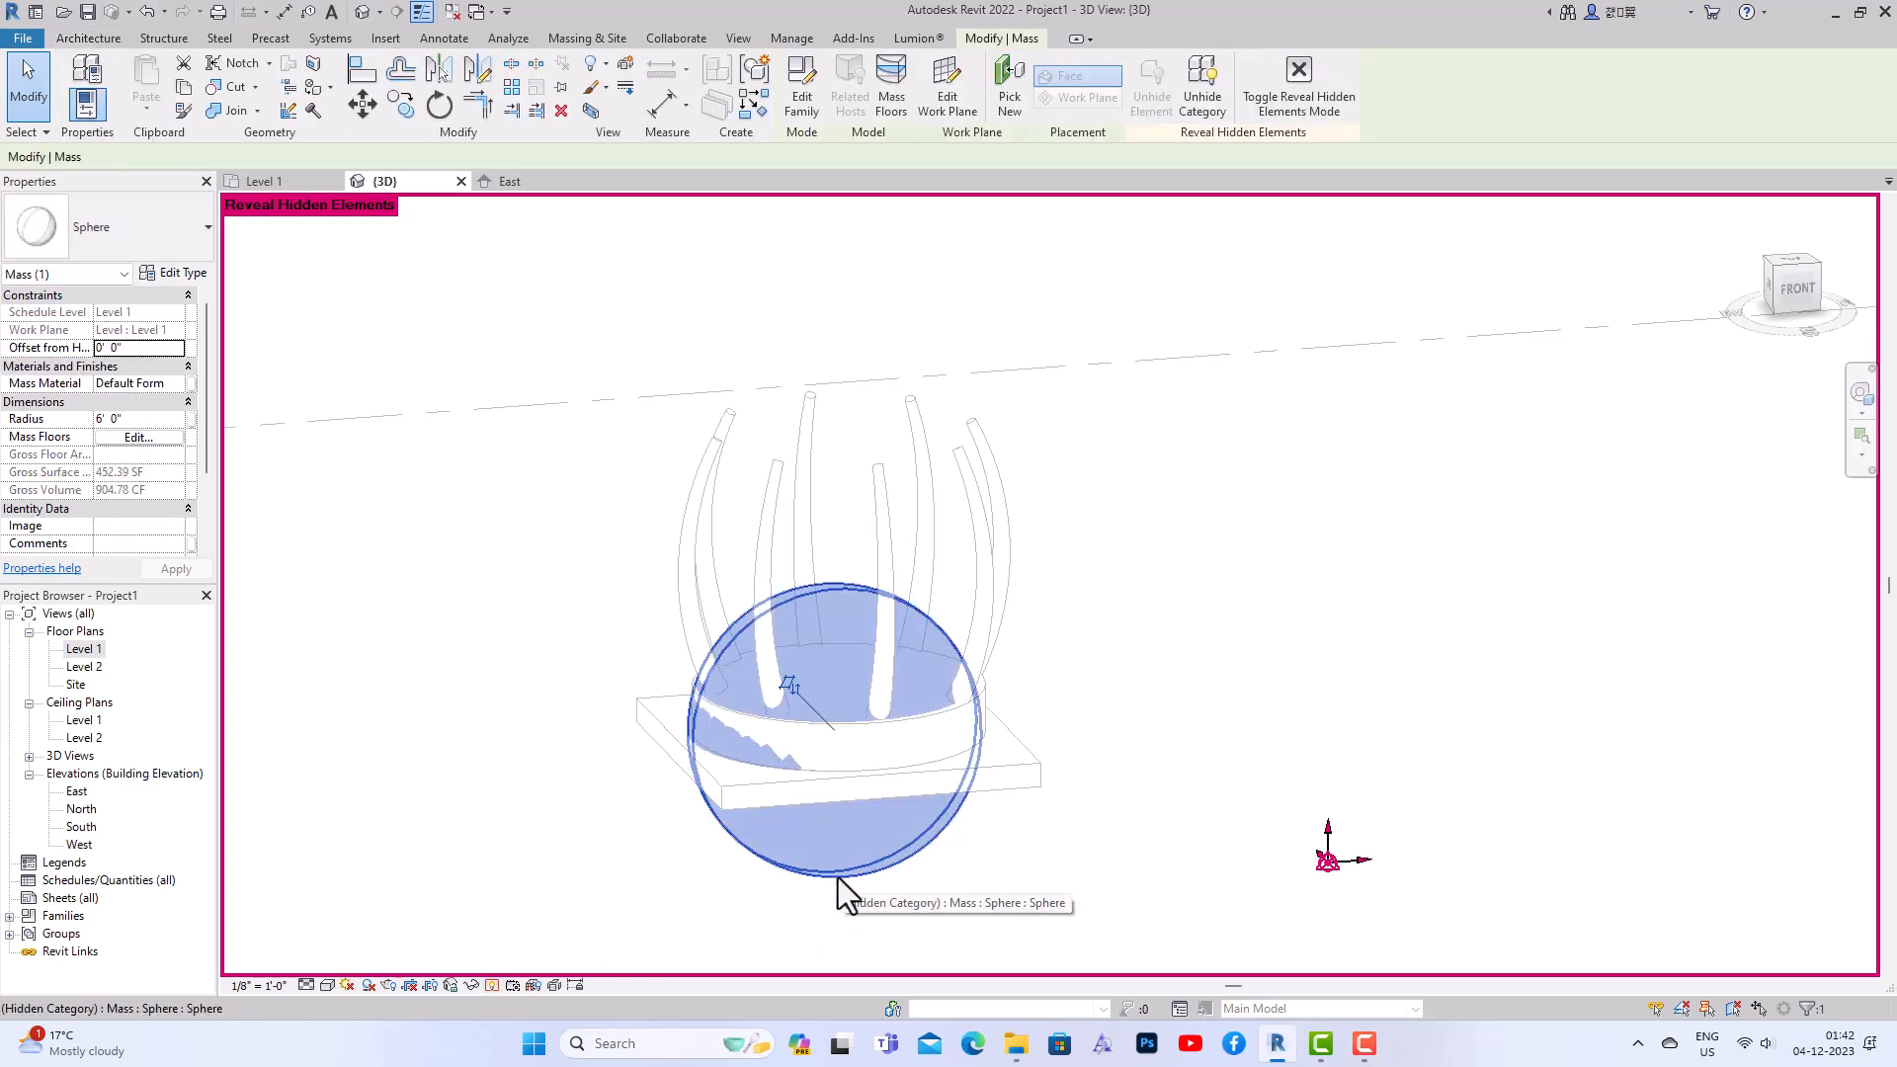
right_click(838, 878)
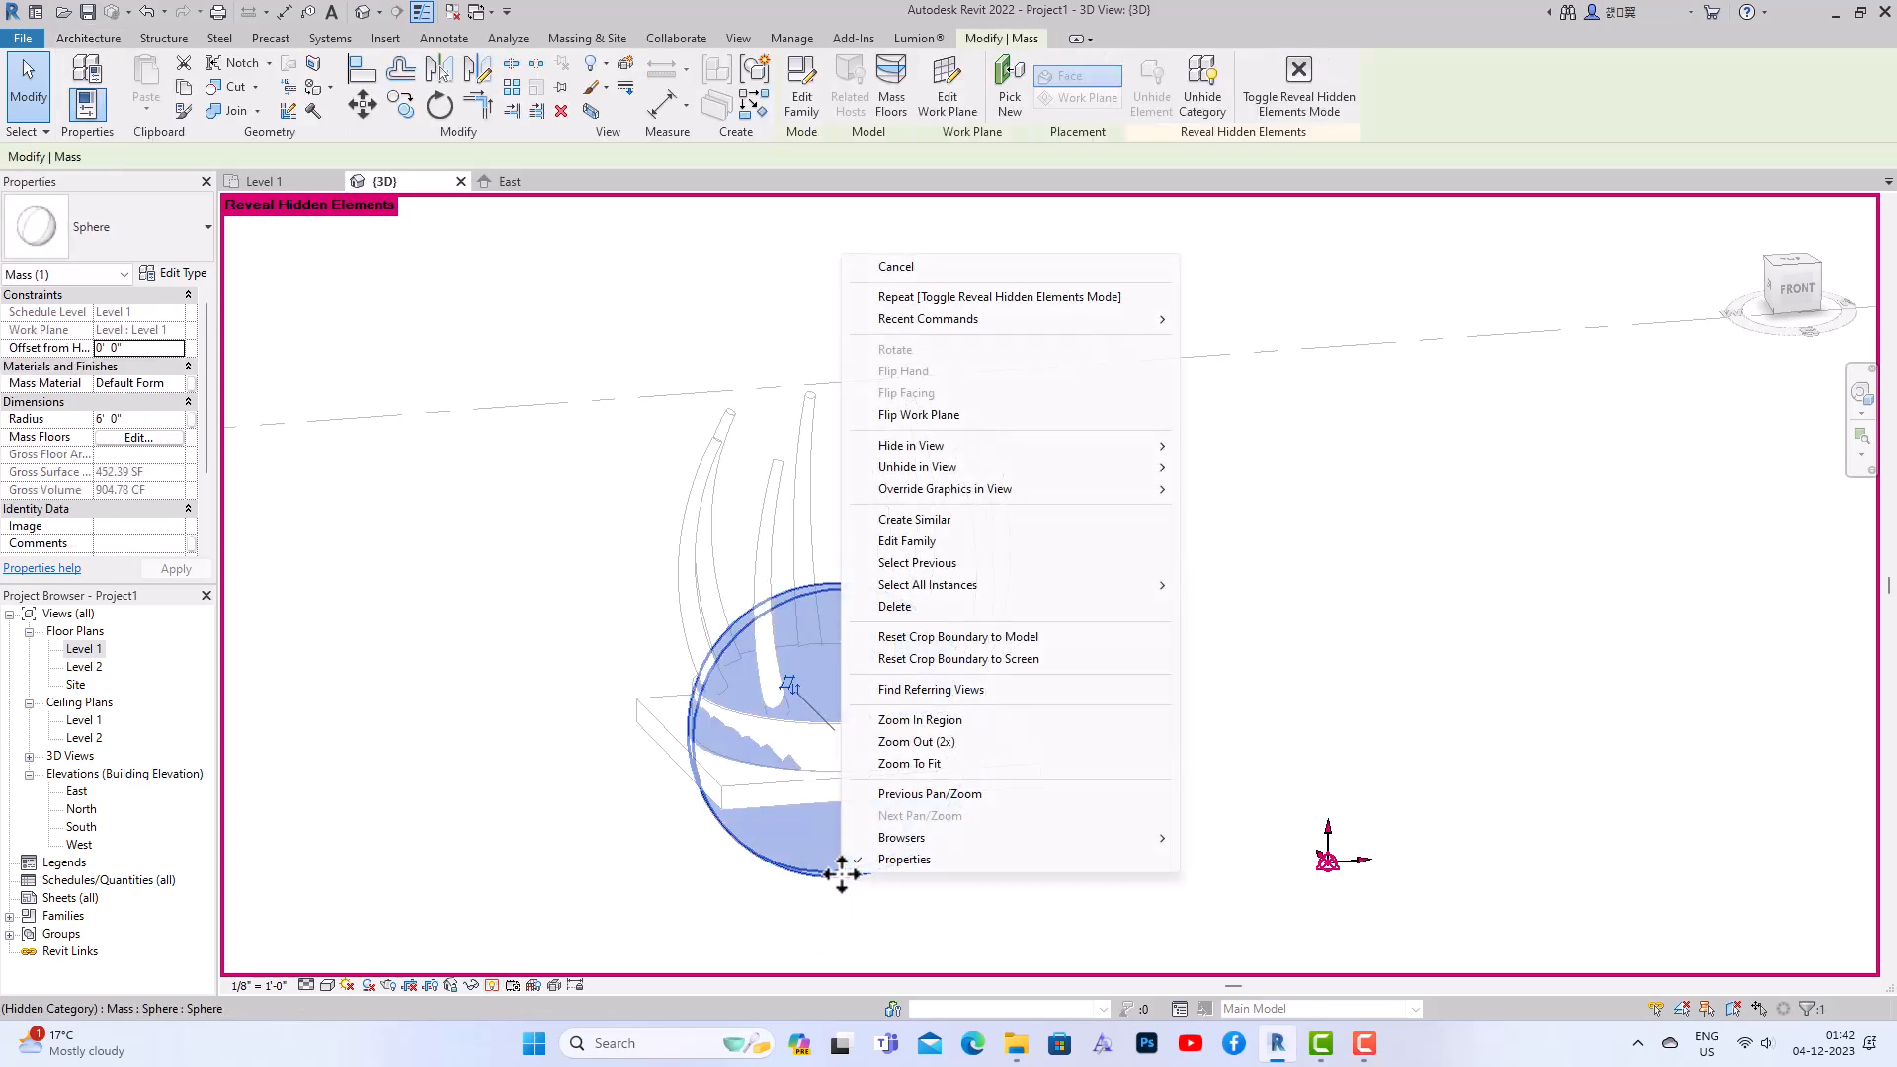
mouse_move(944, 475)
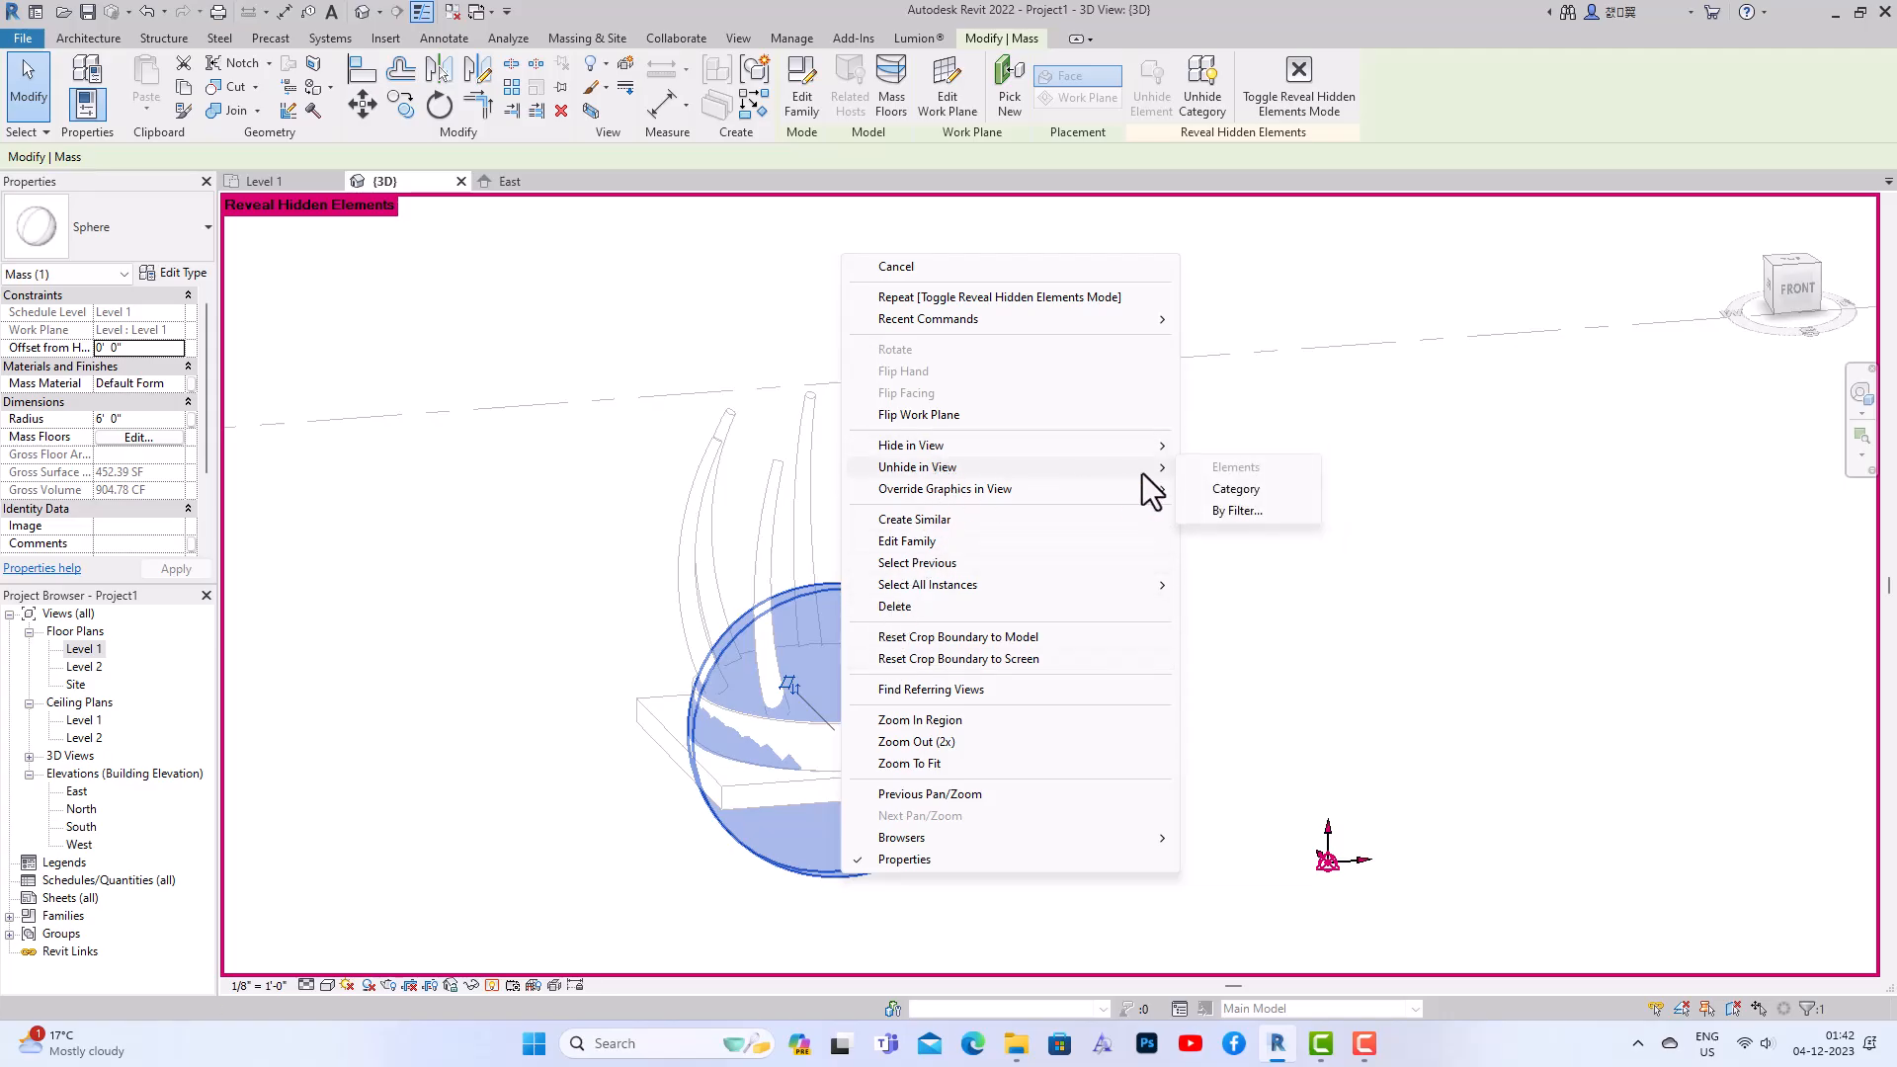
left_click(1217, 491)
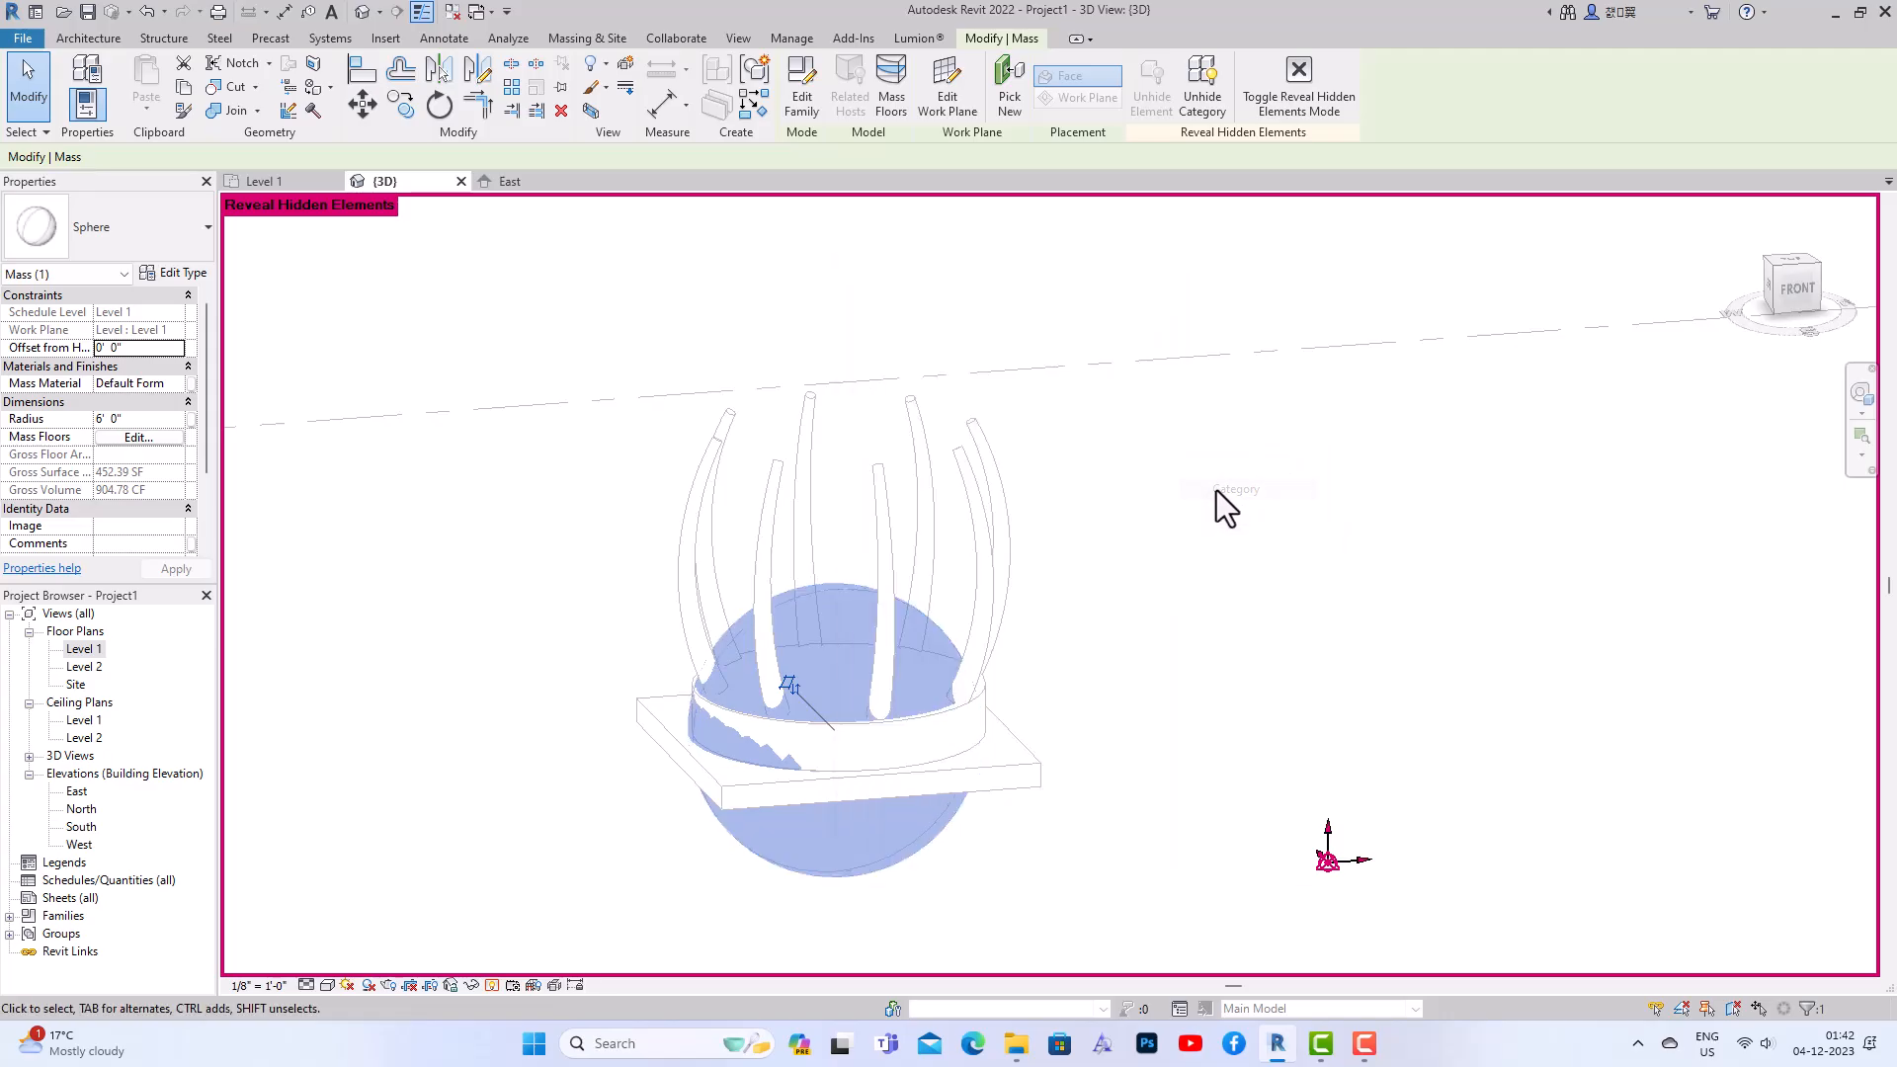
left_click(1182, 587)
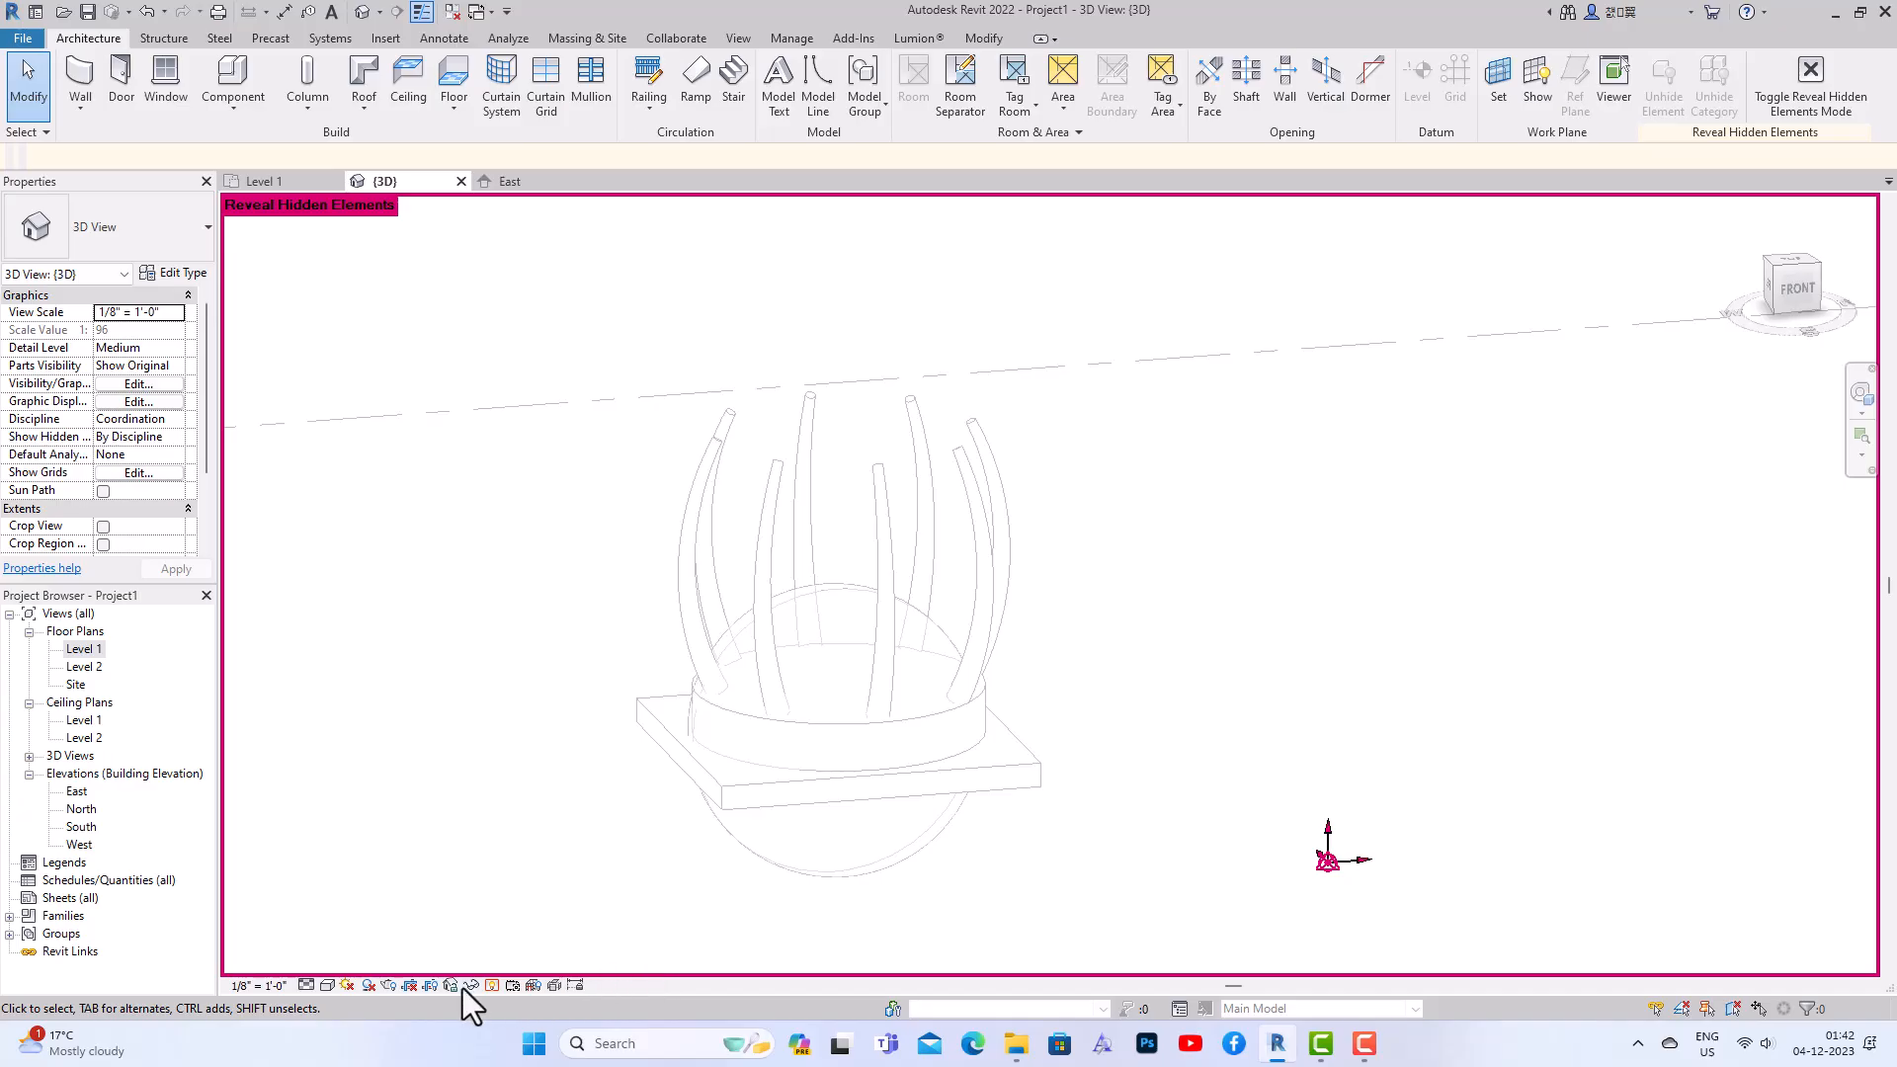
left_click(491, 986)
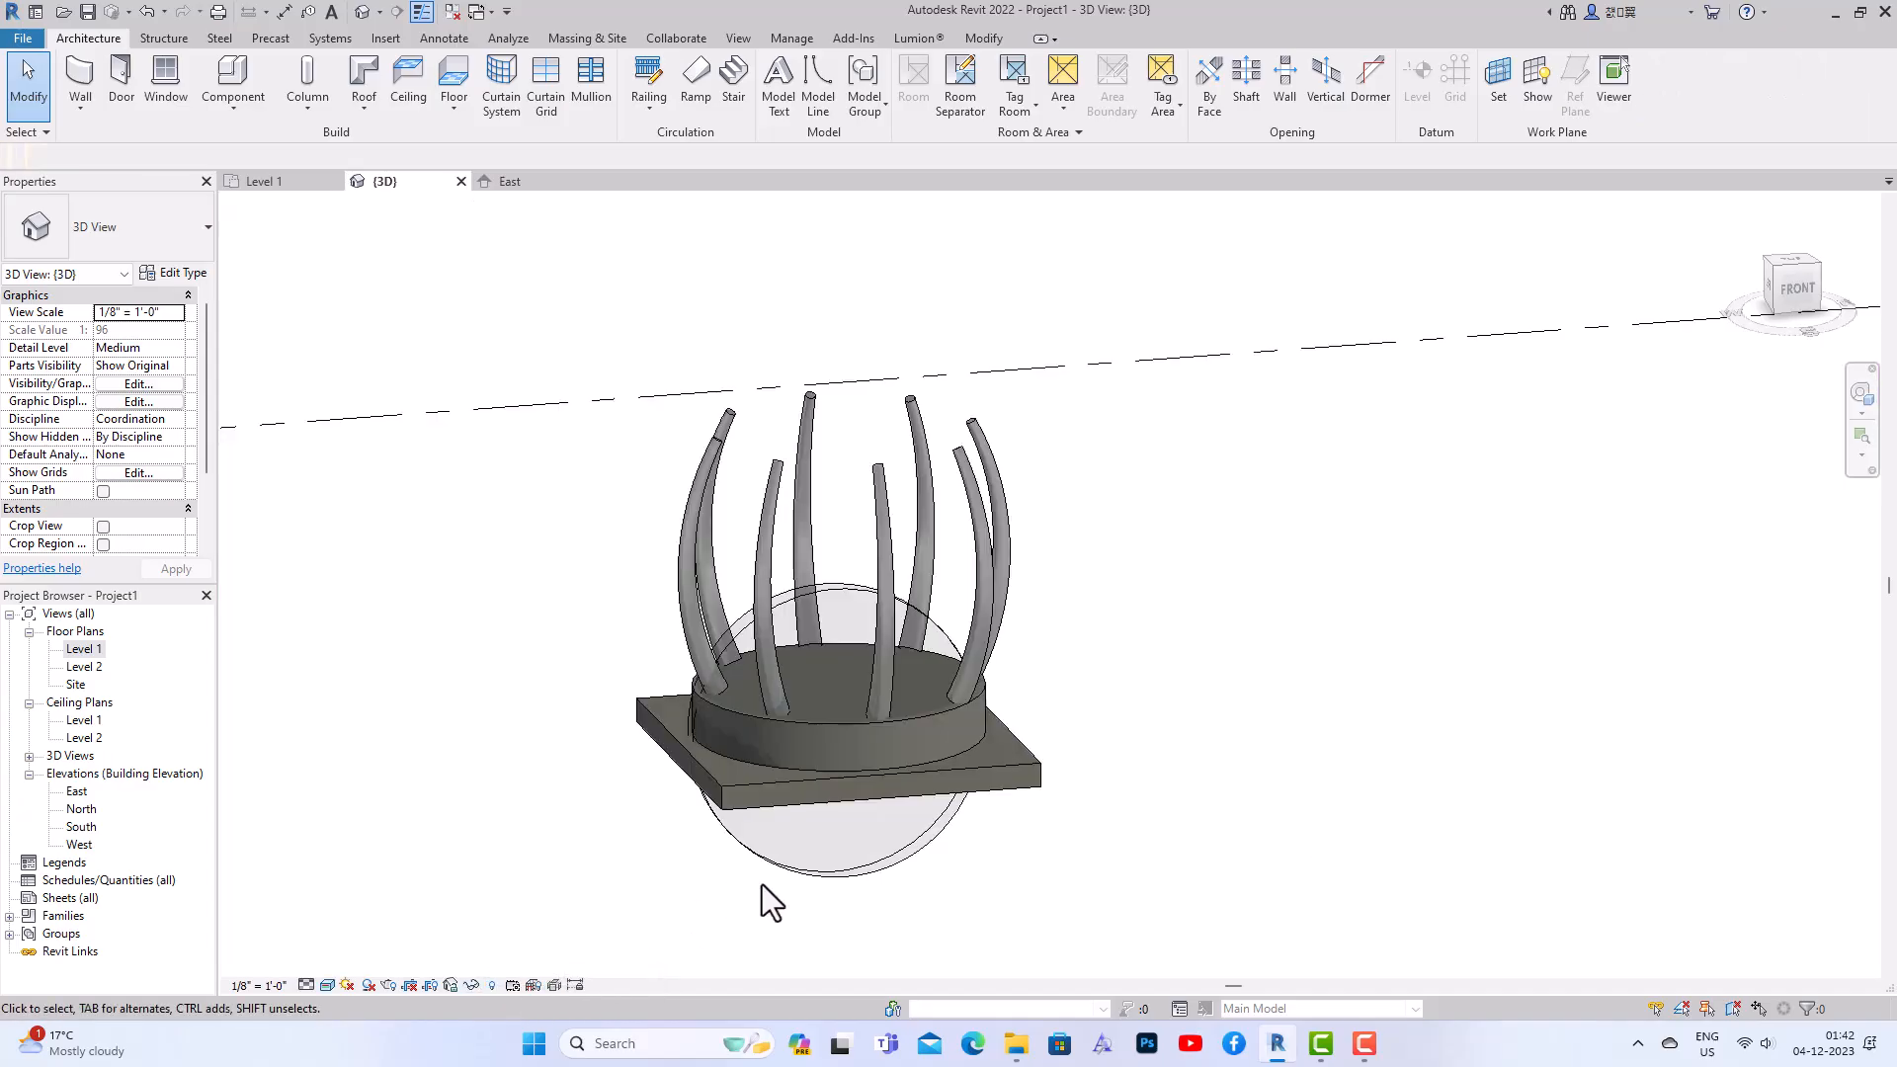
From the front view, move the sphere straight up 18' 6" so its underside meets the tips of the curved supports
left_click(826, 879)
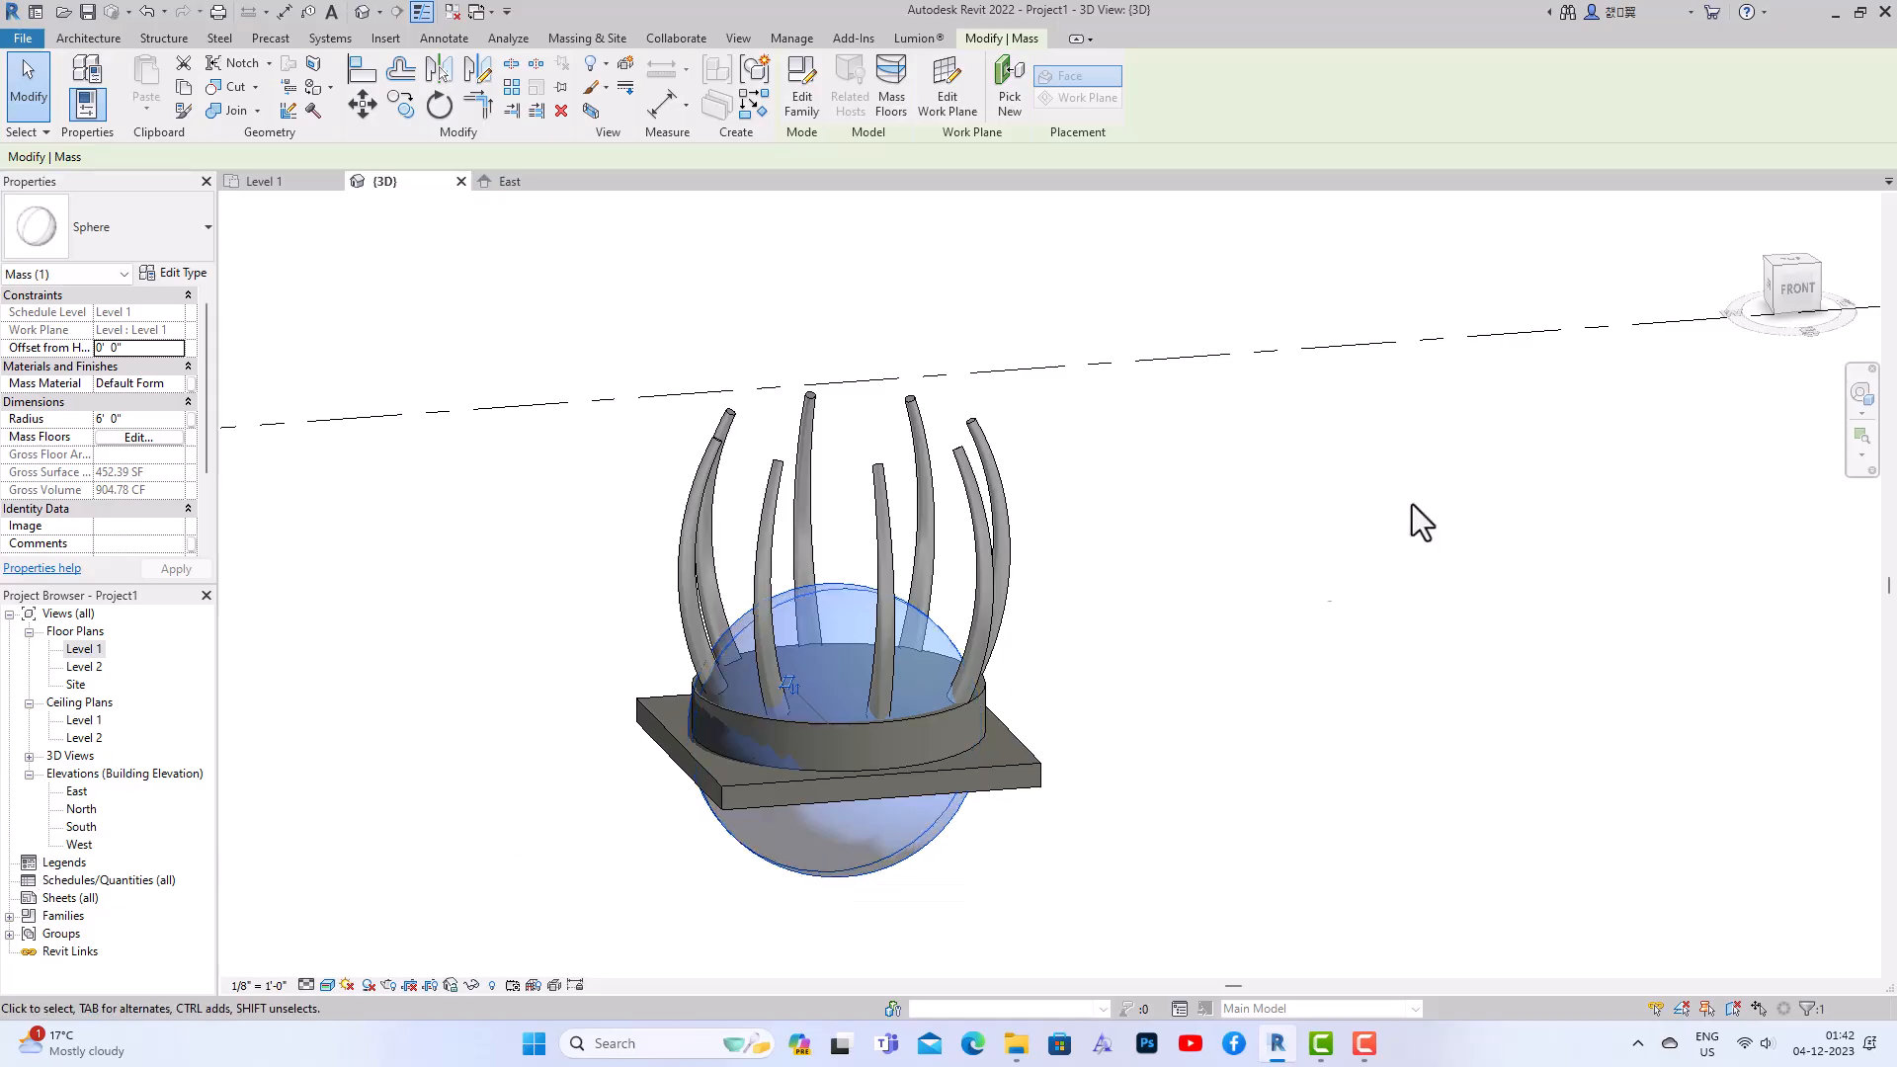
left_click(1814, 294)
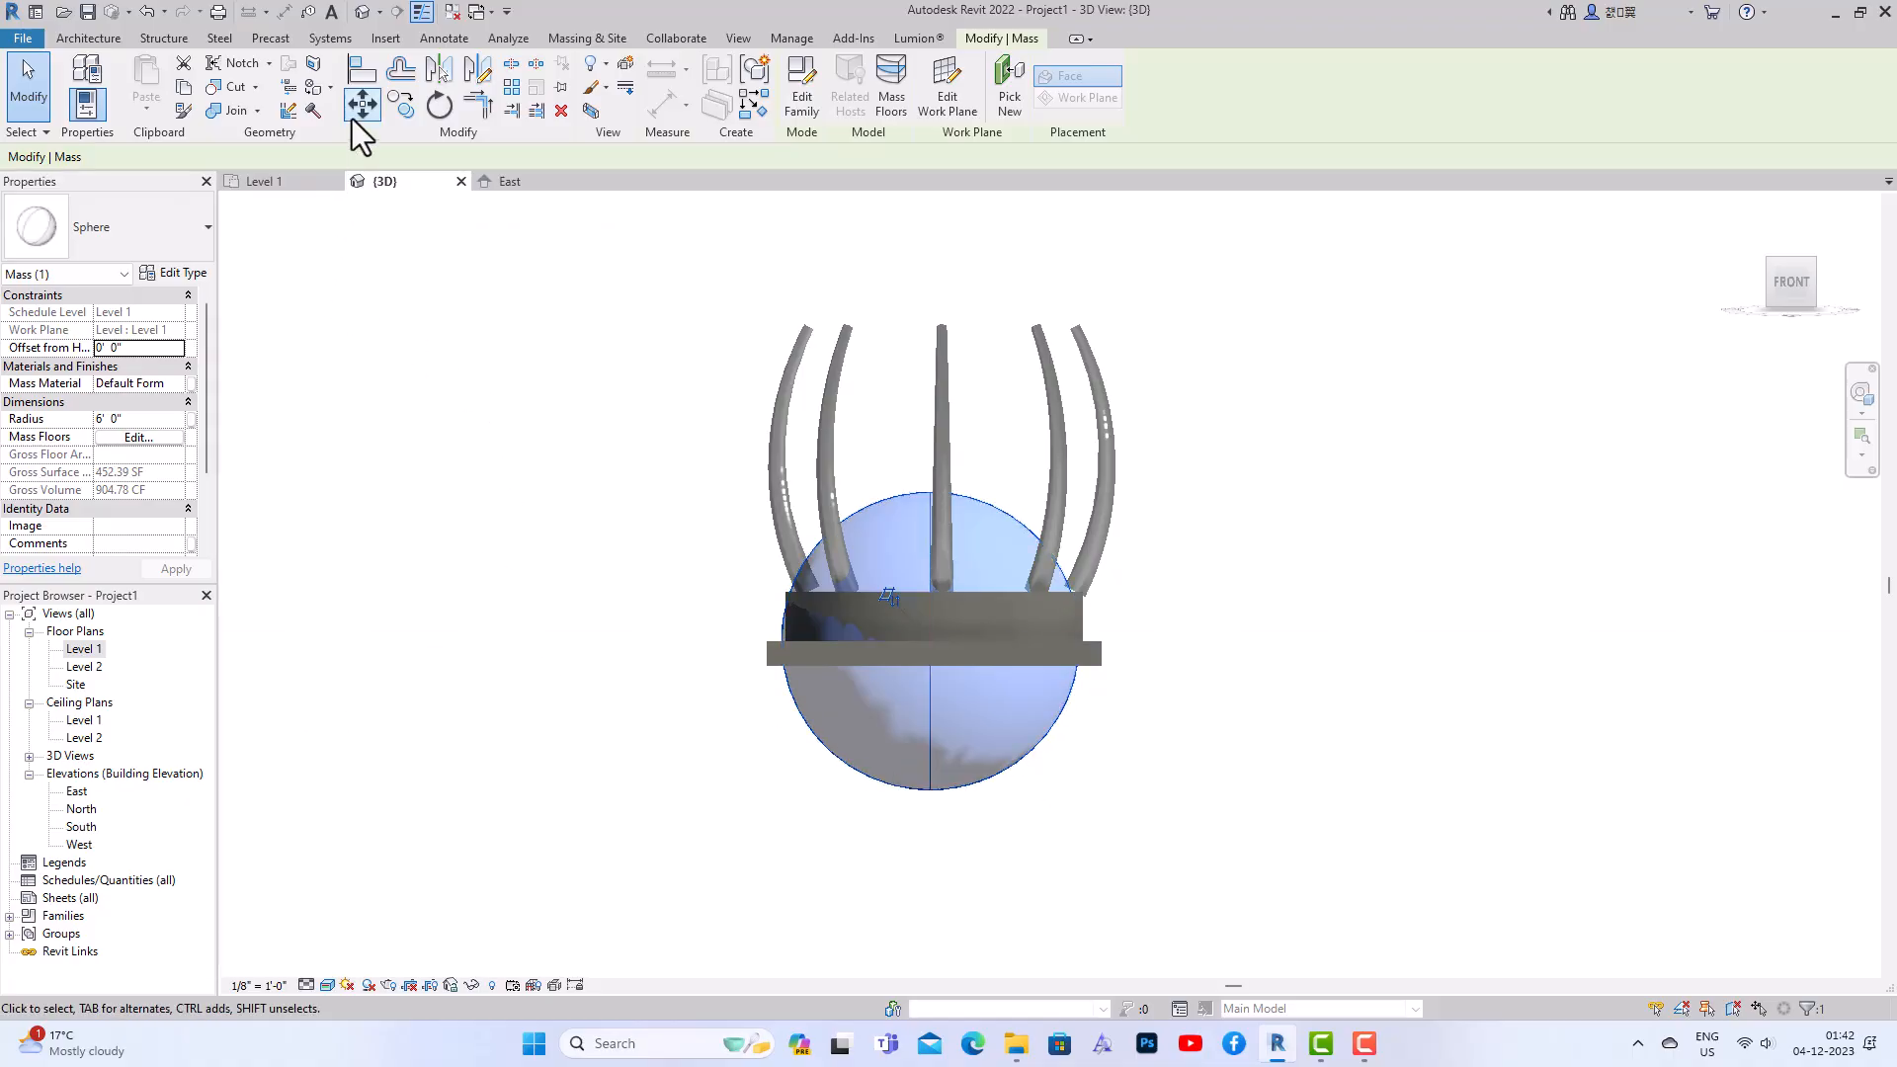
left_click(361, 103)
left_click(945, 814)
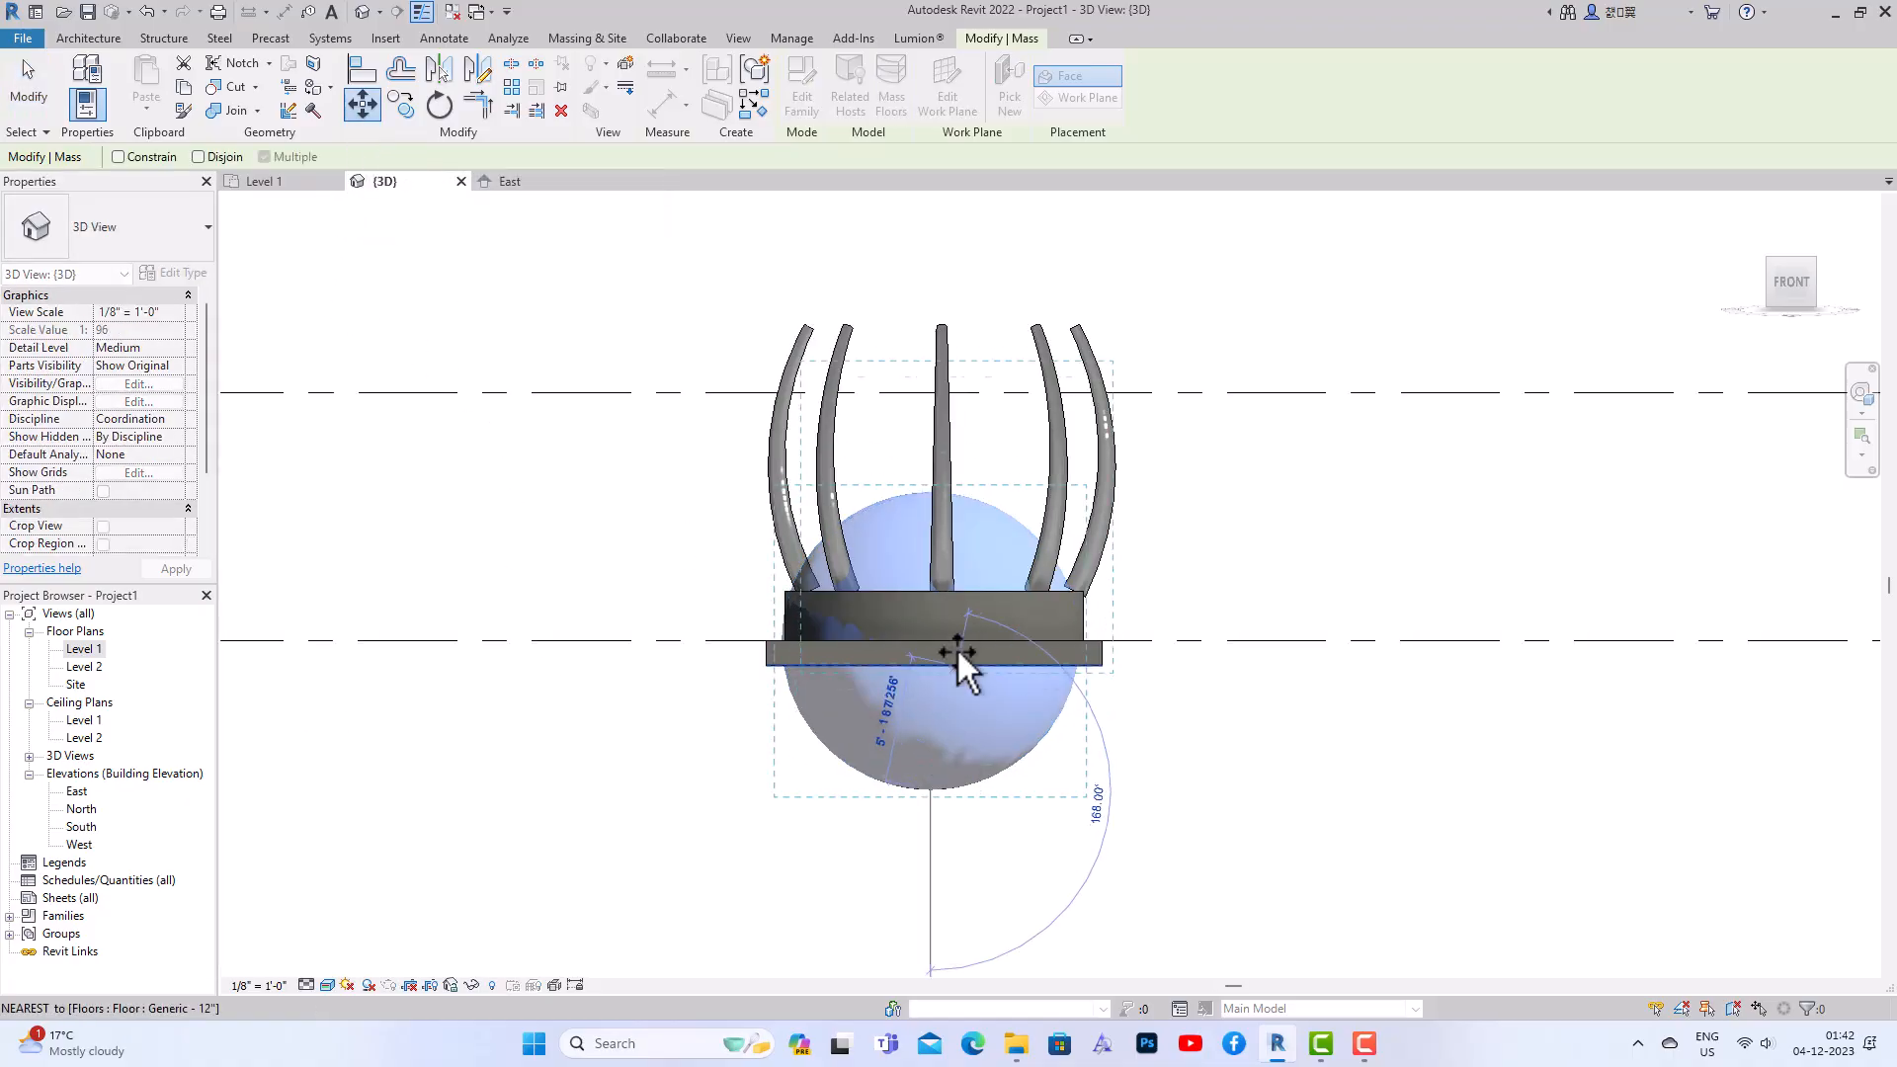
left_click(940, 330)
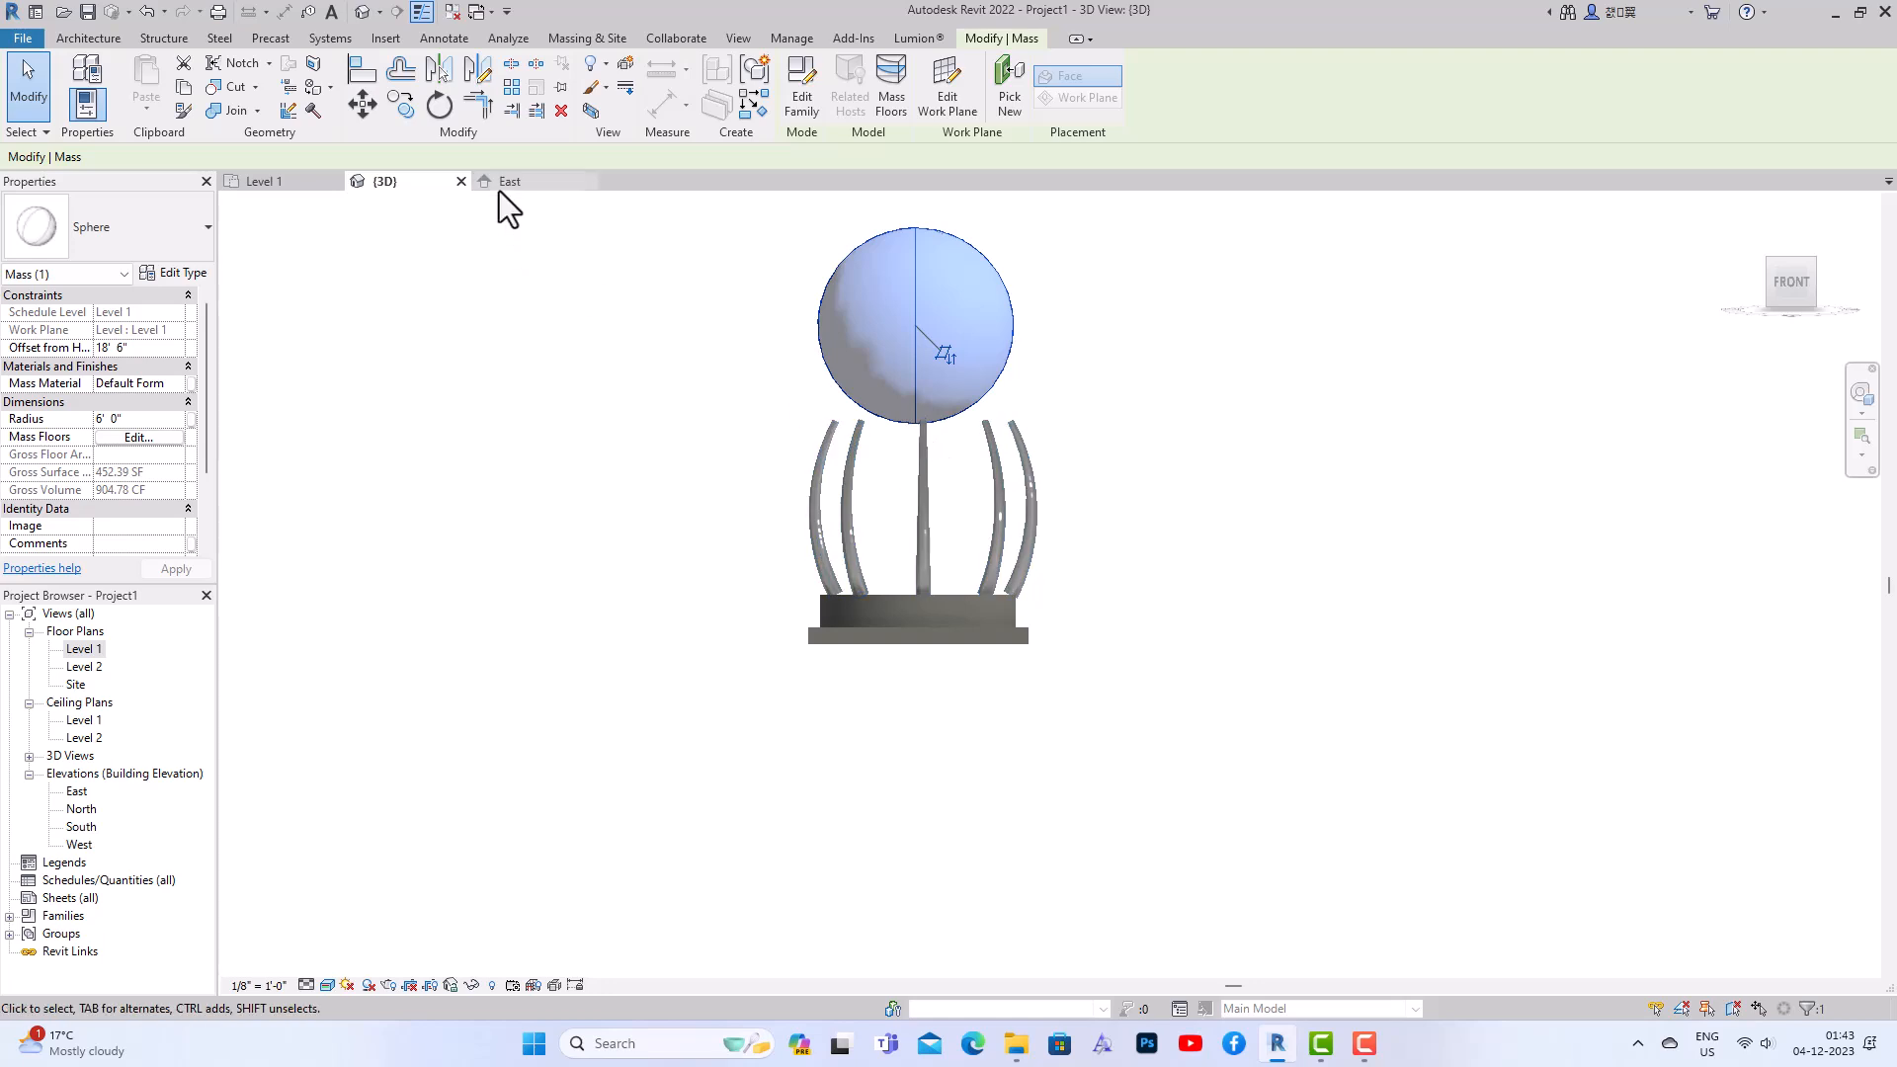
Lower the sphere 1' 6" so it rests between the tips of the curved supports, and deselect it
left_click(363, 116)
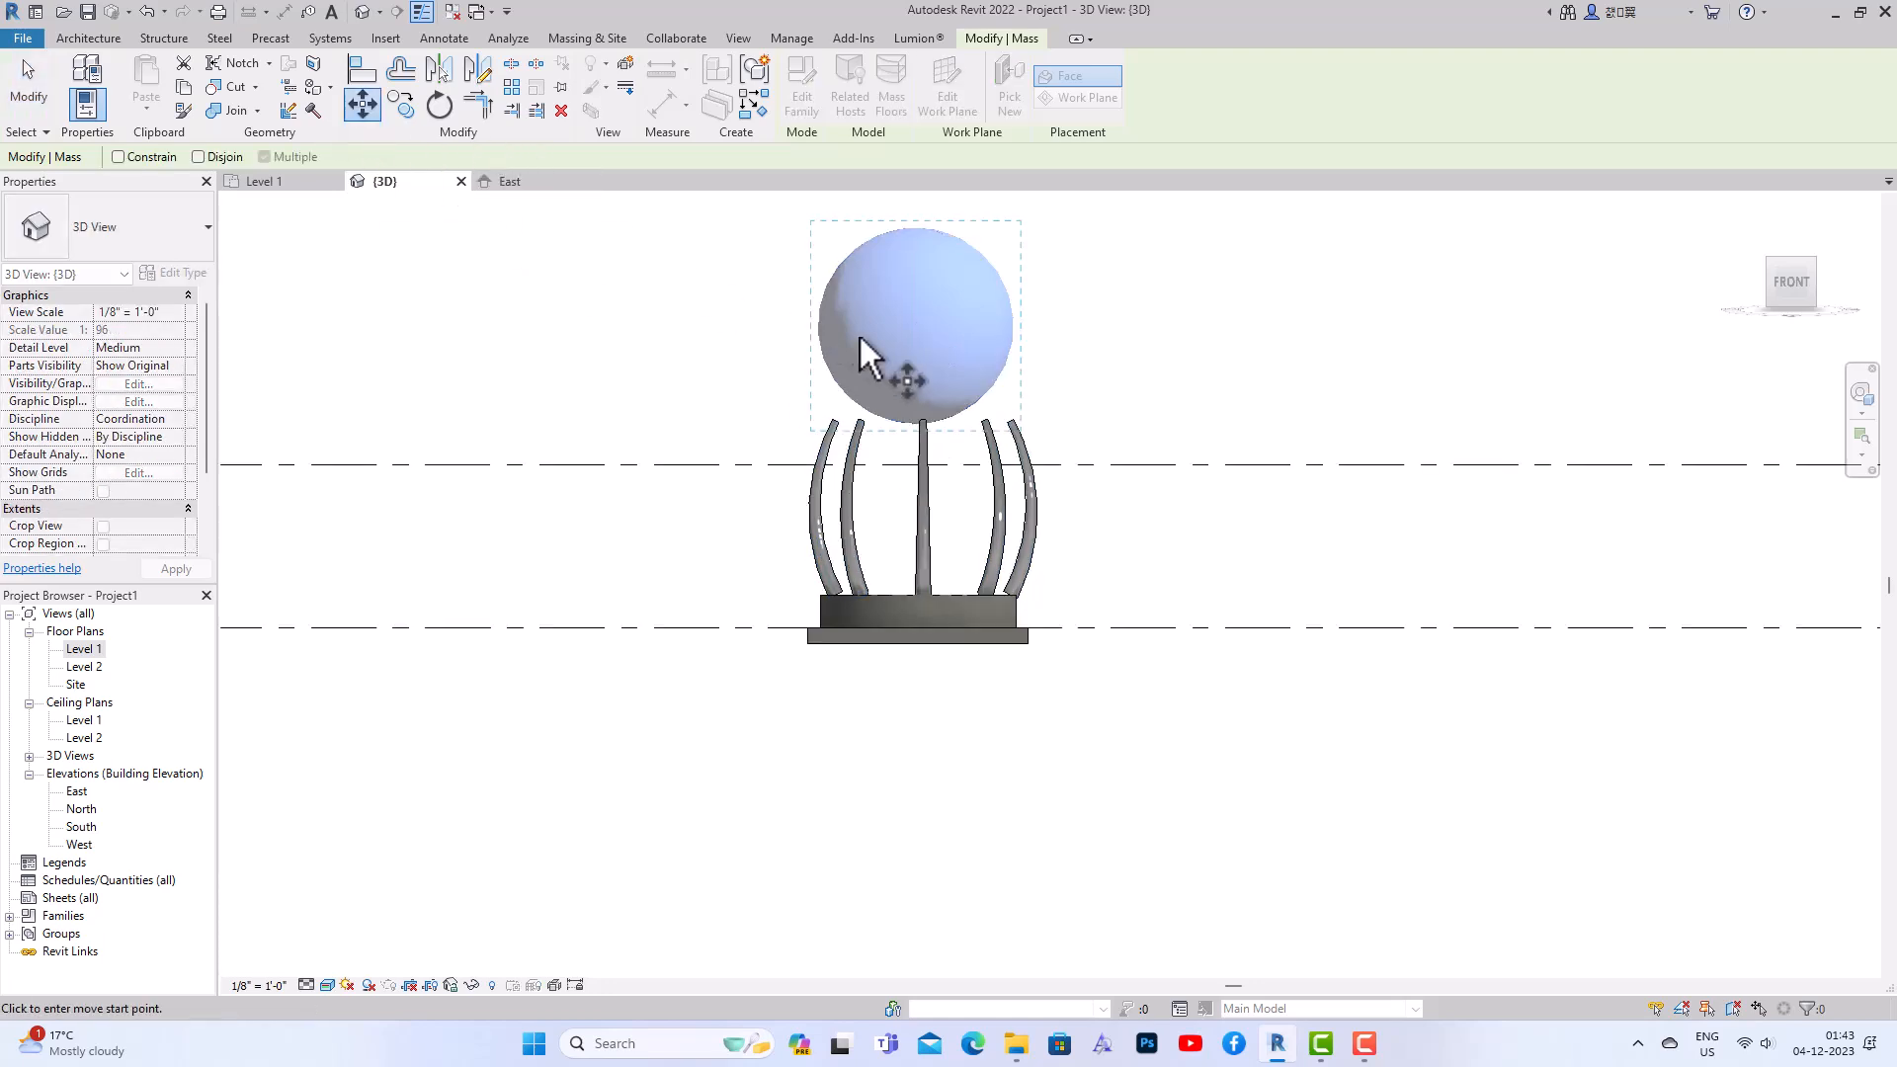
left_click(917, 423)
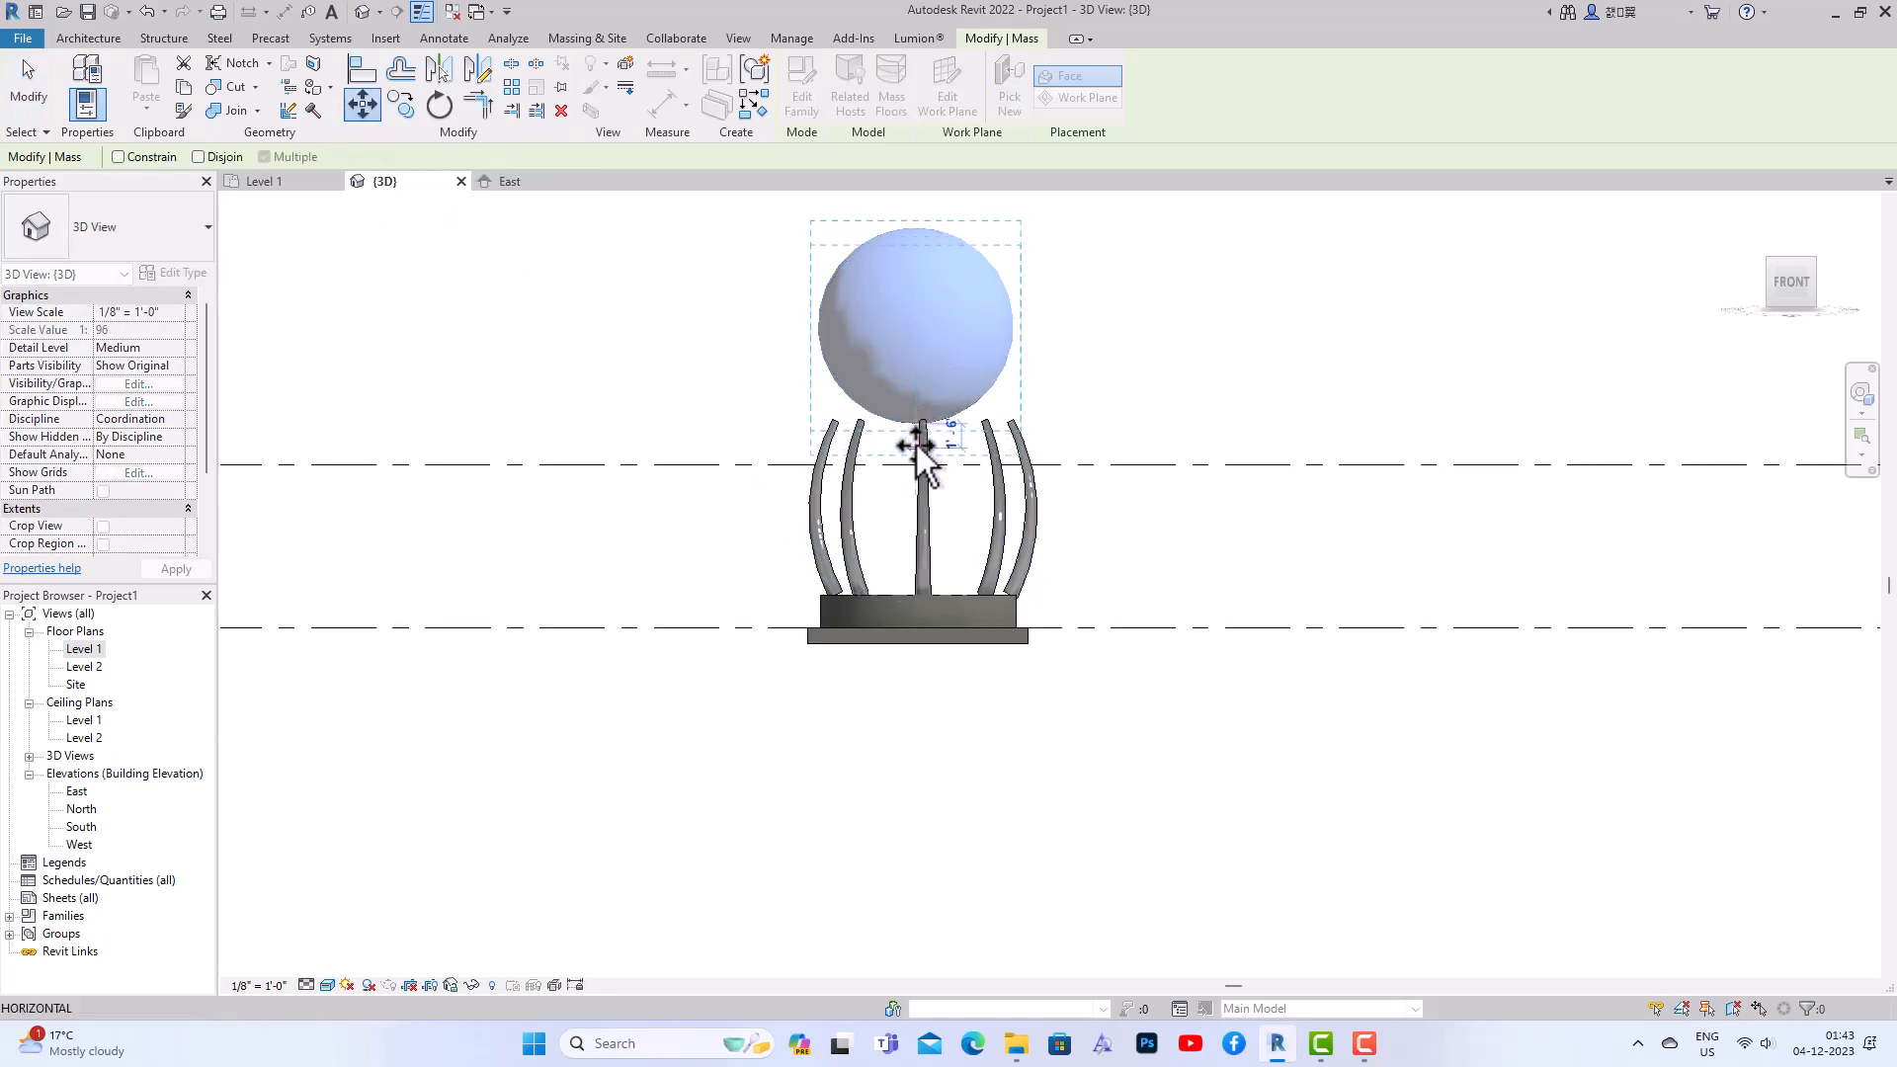
left_click(916, 450)
left_click(1164, 453)
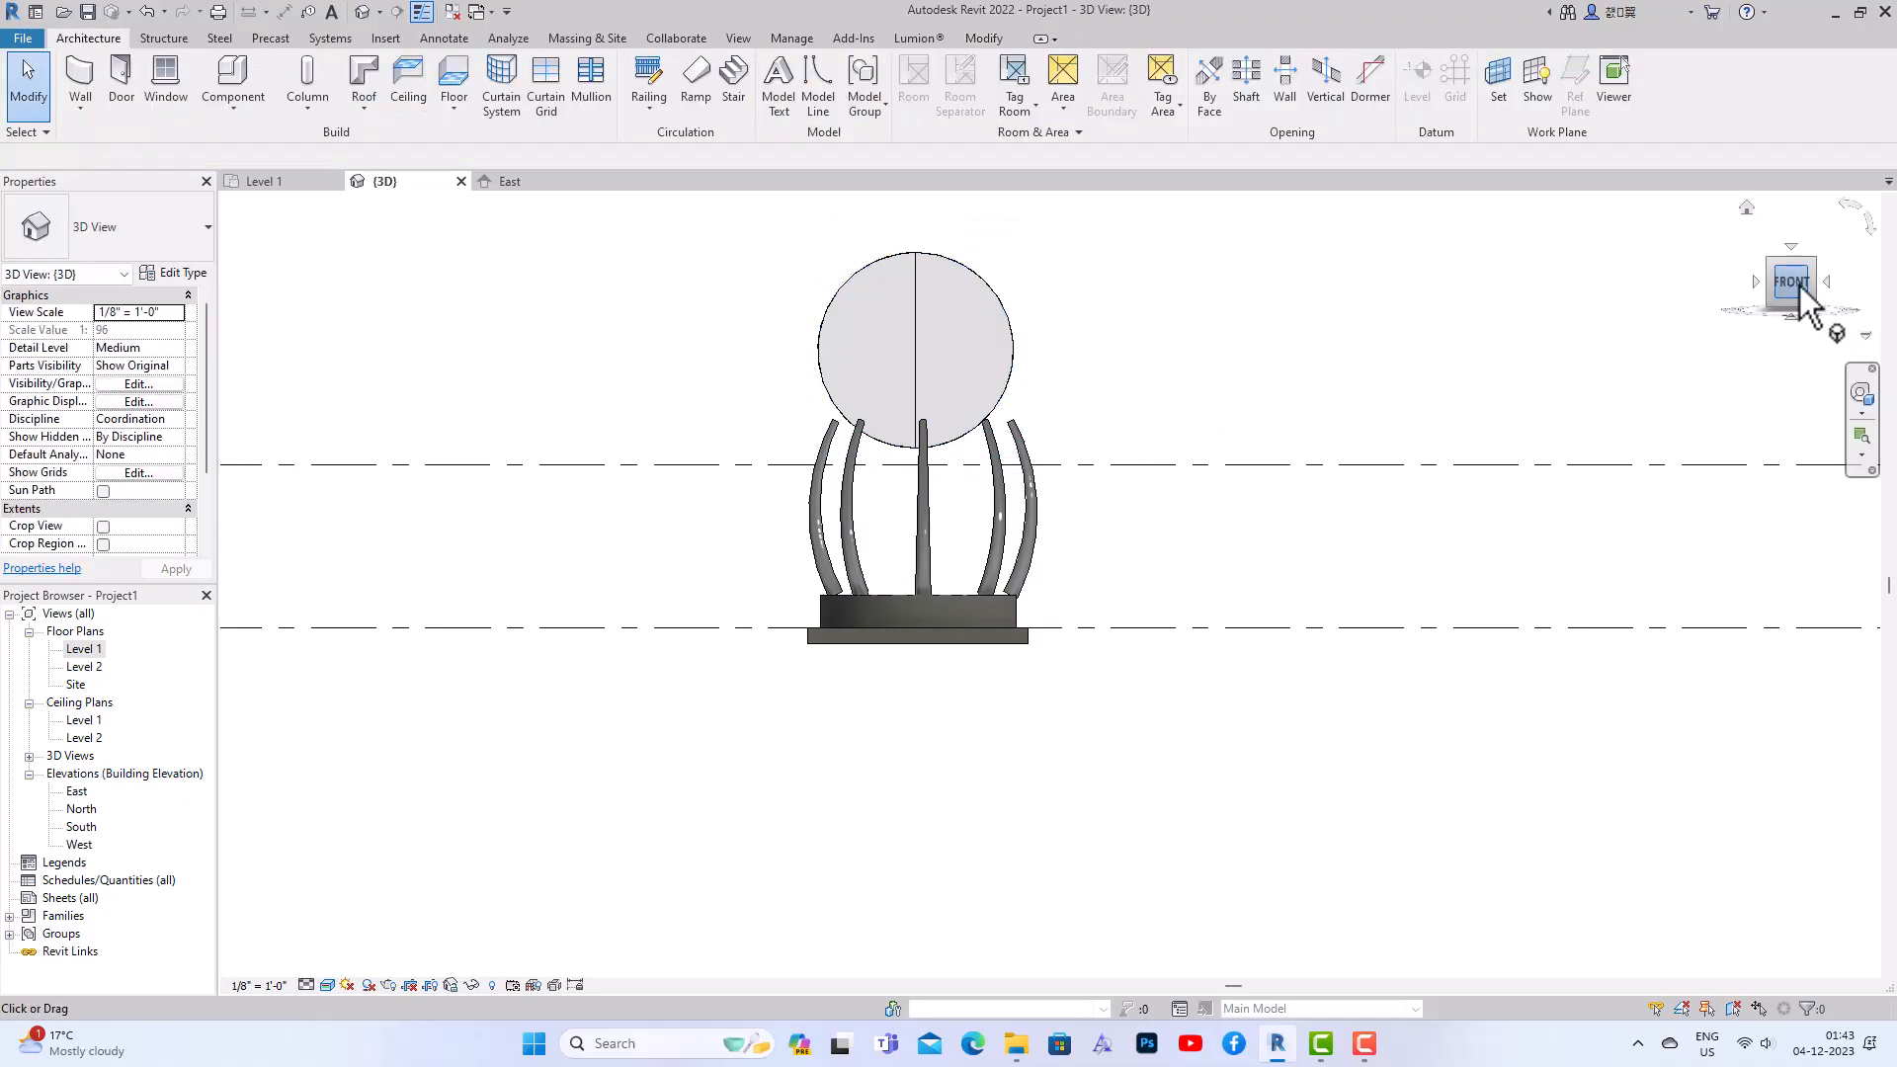
Select the sphere mass in the 3D view and create a new material from its Mass Material setting
left_click(1779, 265)
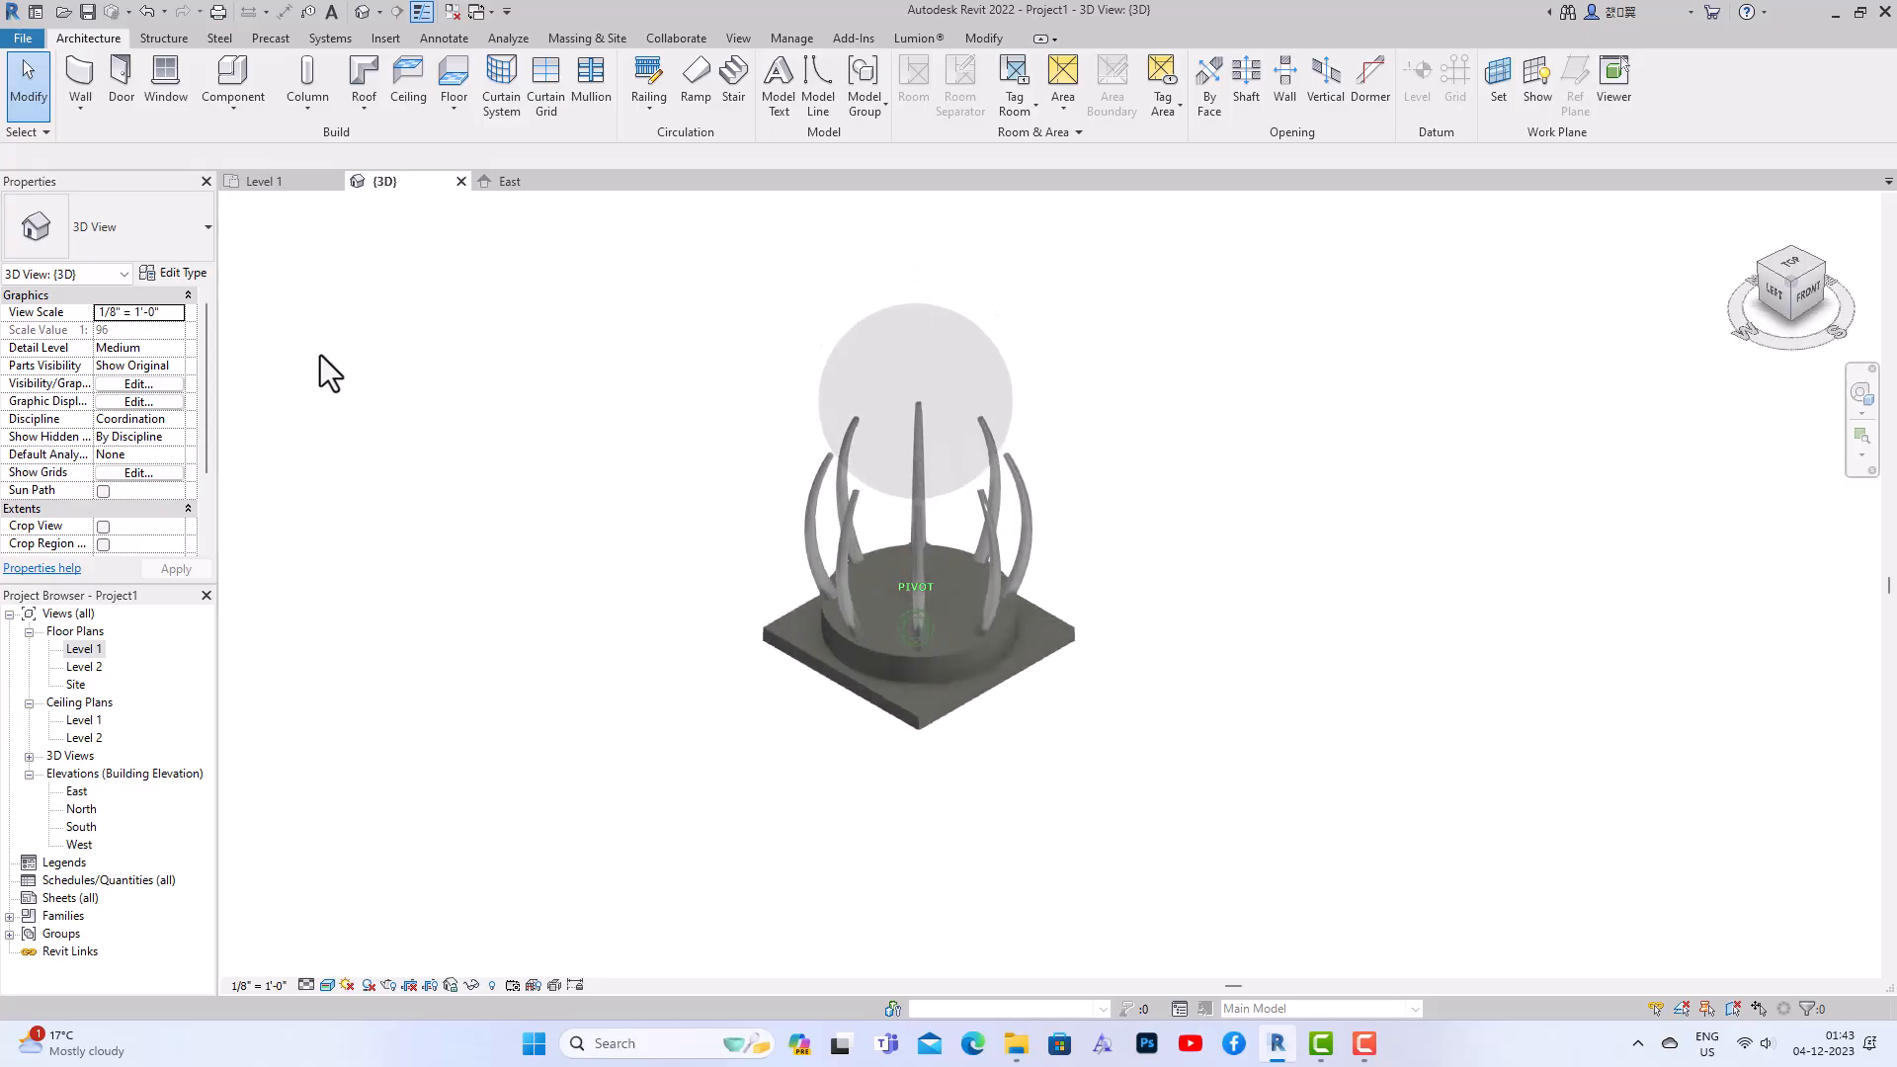
left_click(1775, 296)
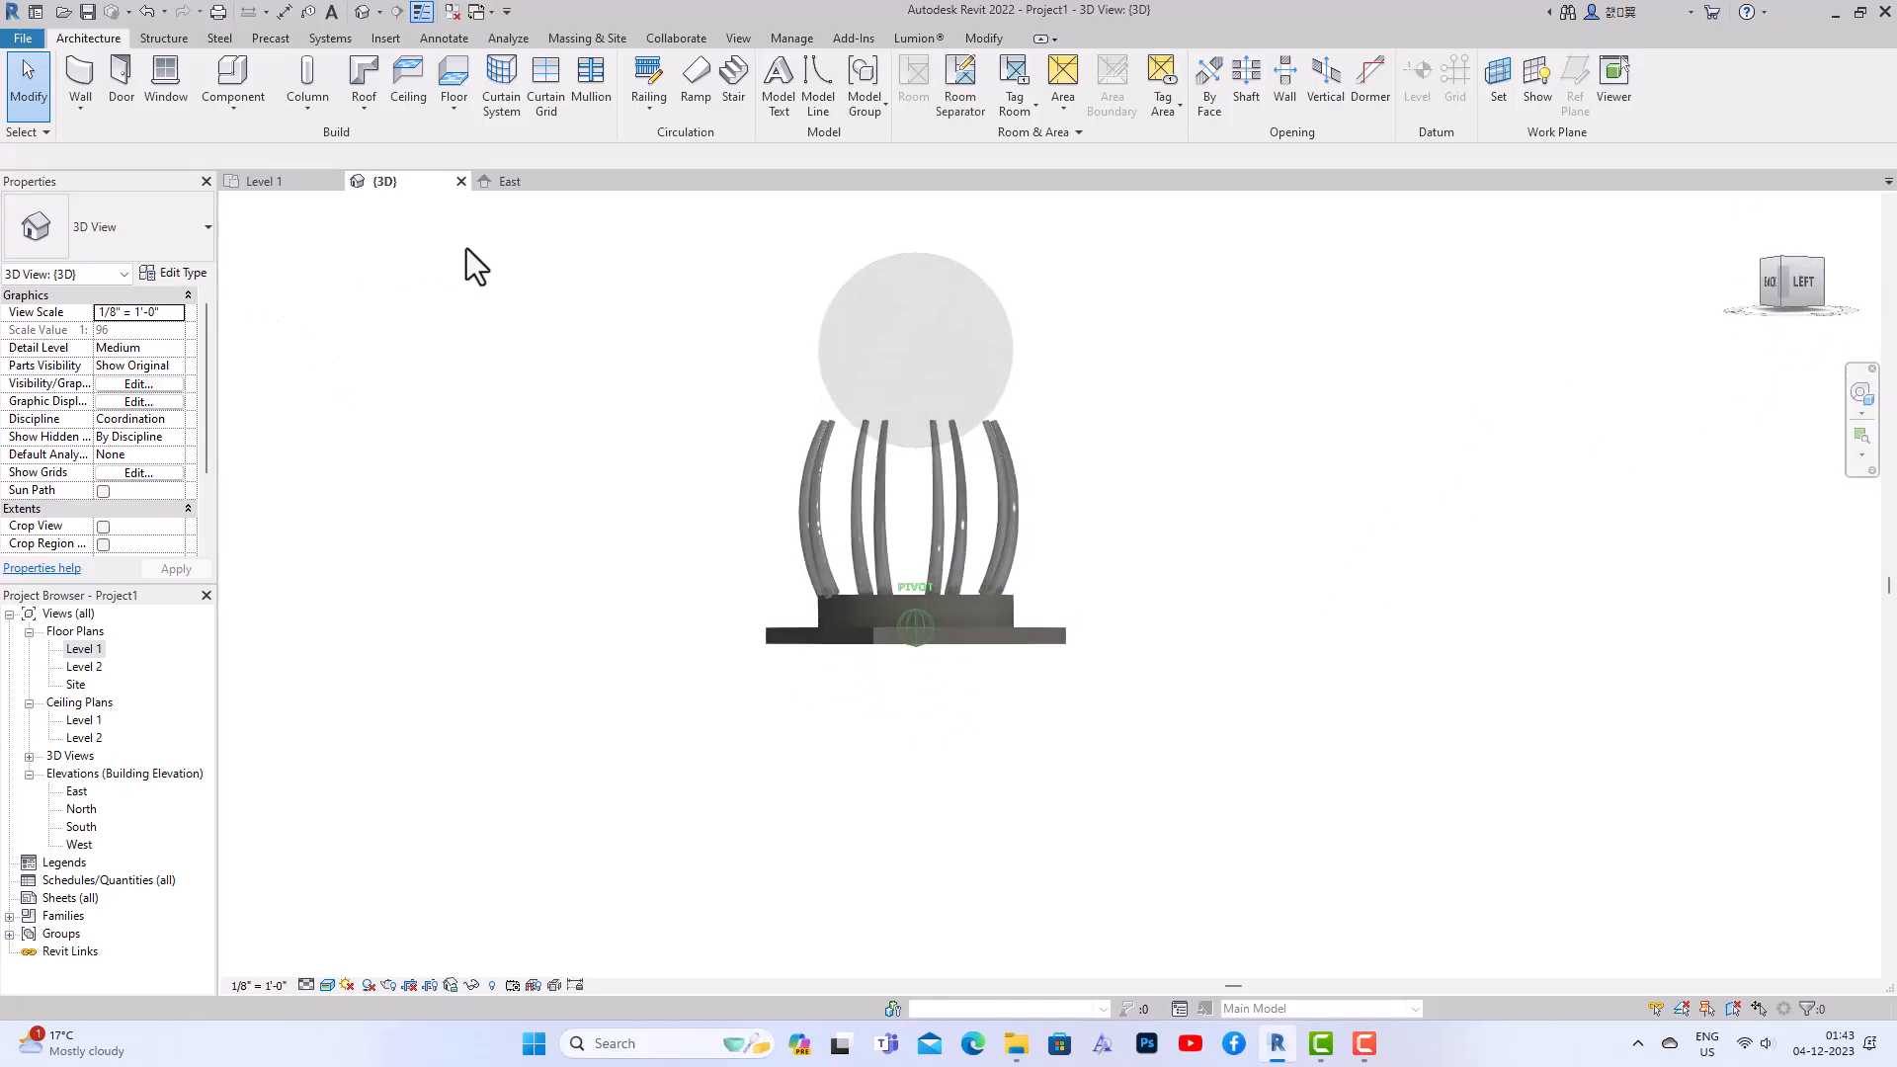
left_click_drag(1804, 283, 1848, 344)
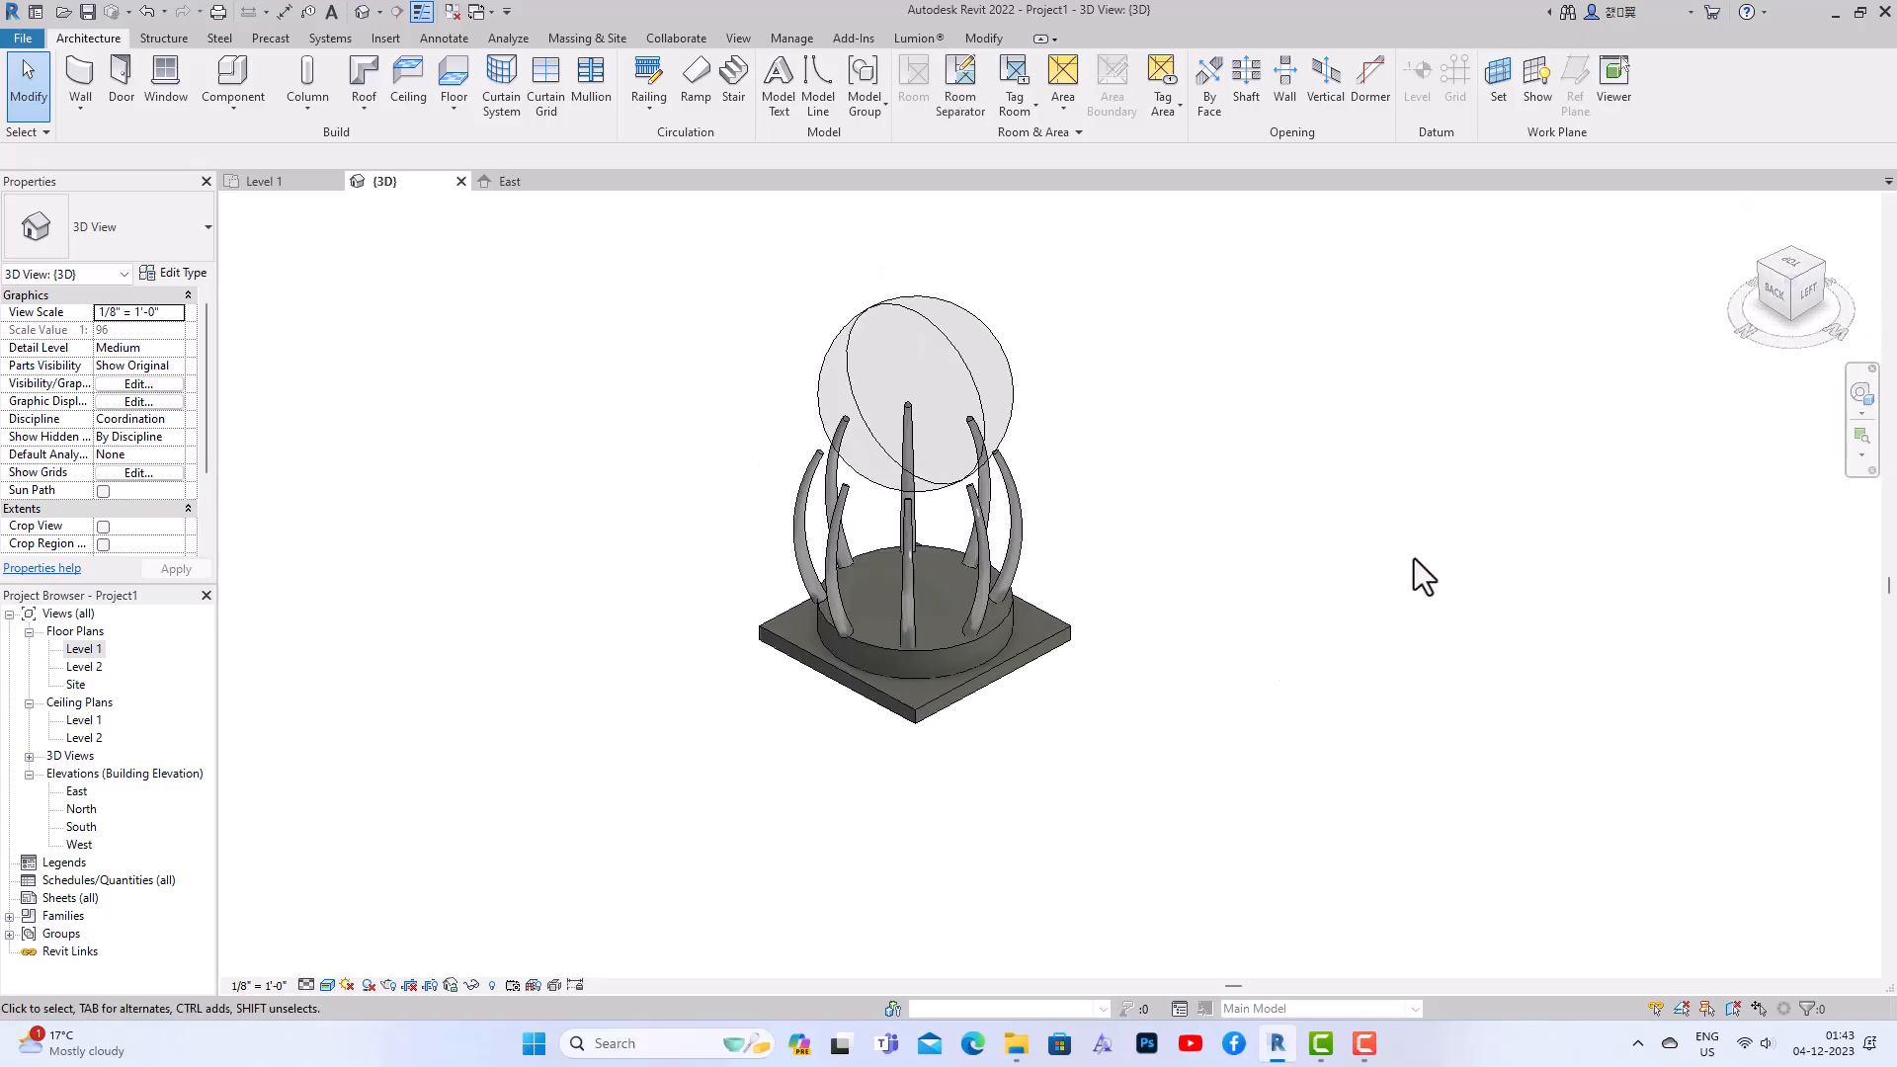
left_click(1000, 361)
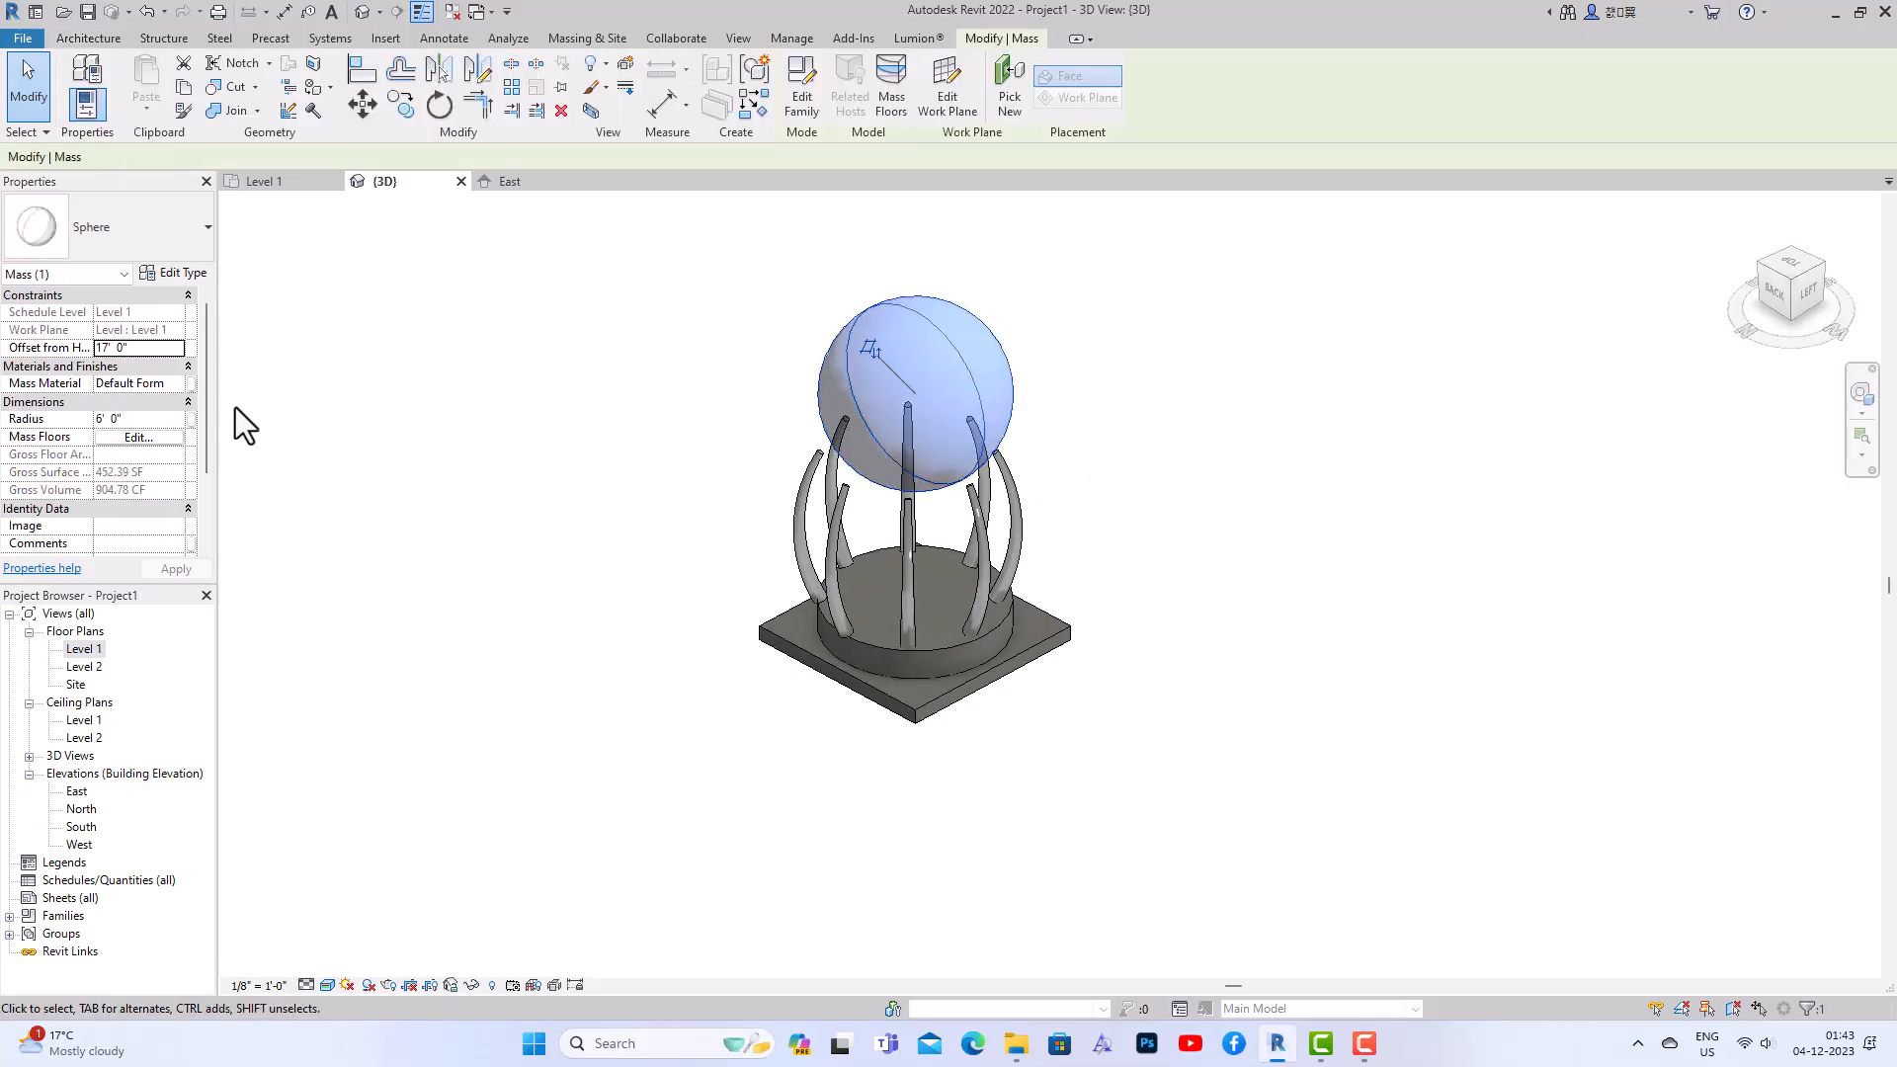
scroll(164, 407, "down", 3)
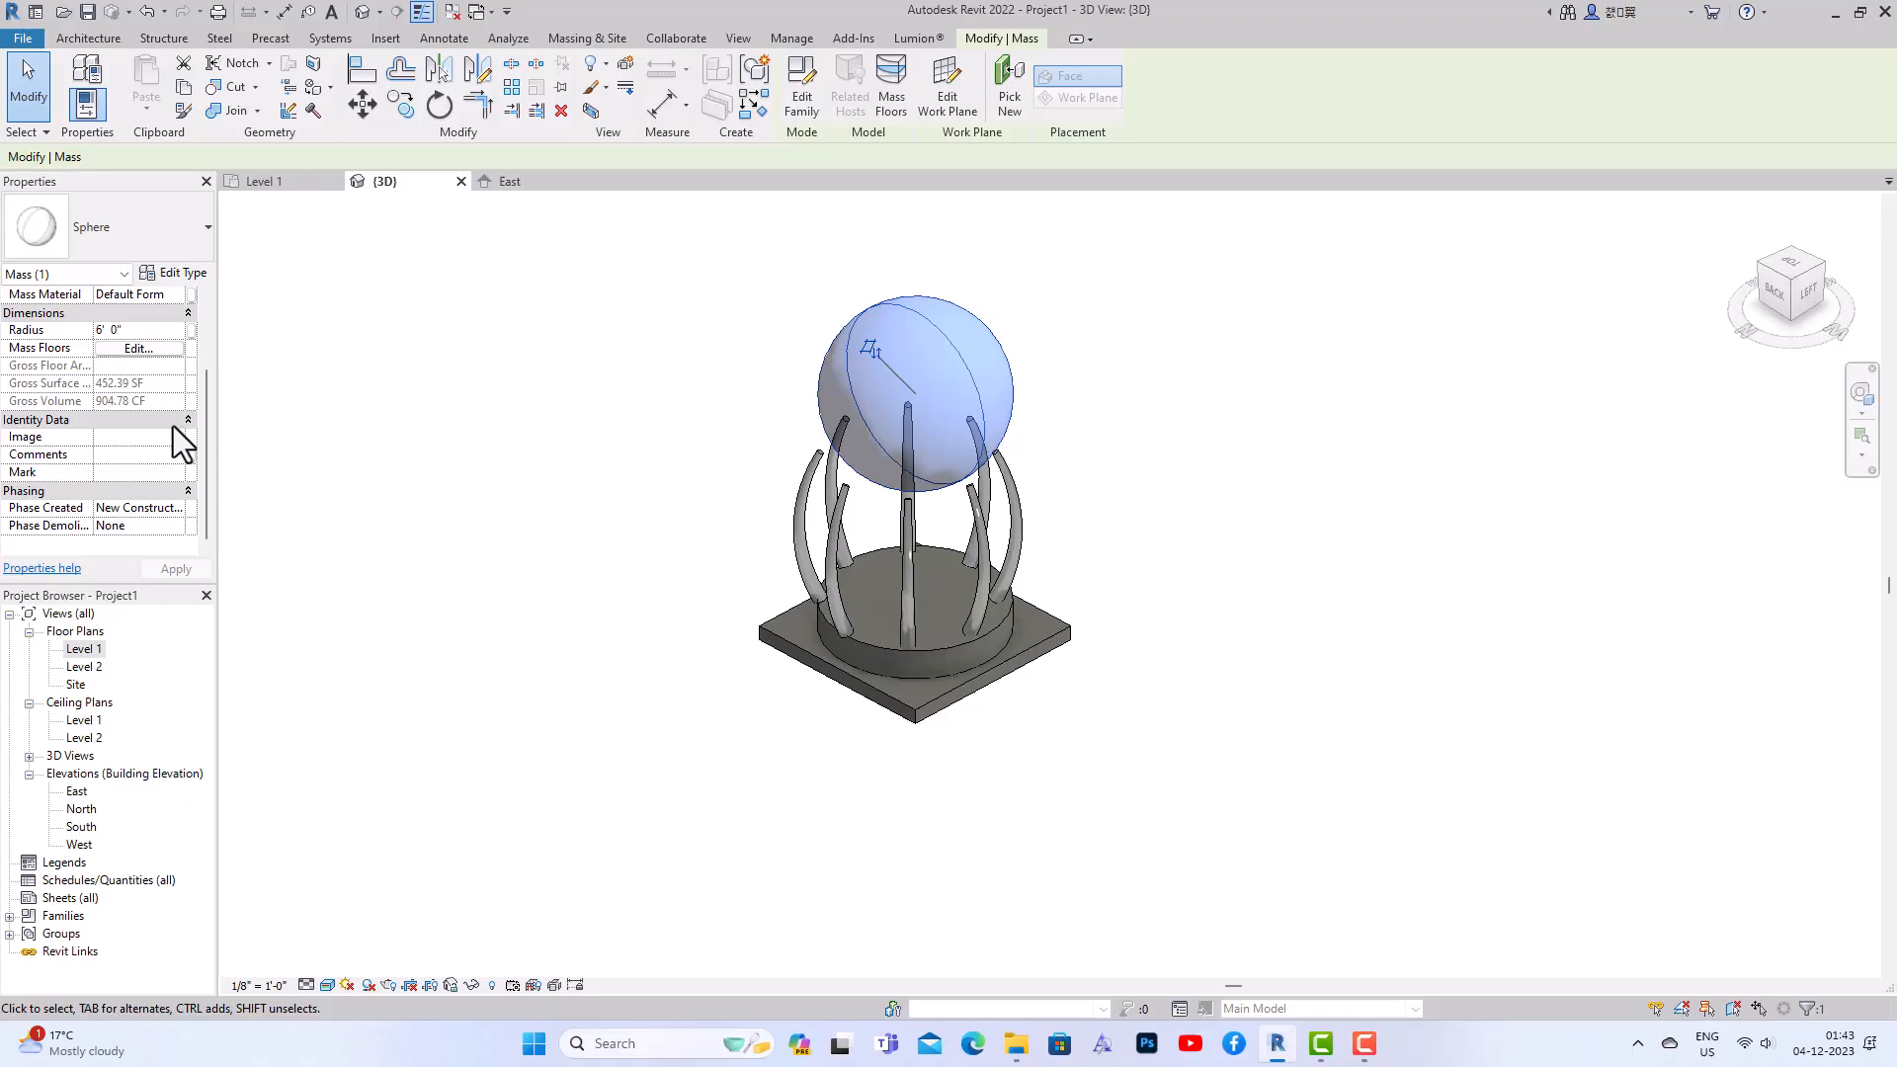
scroll(174, 425, "up", 3)
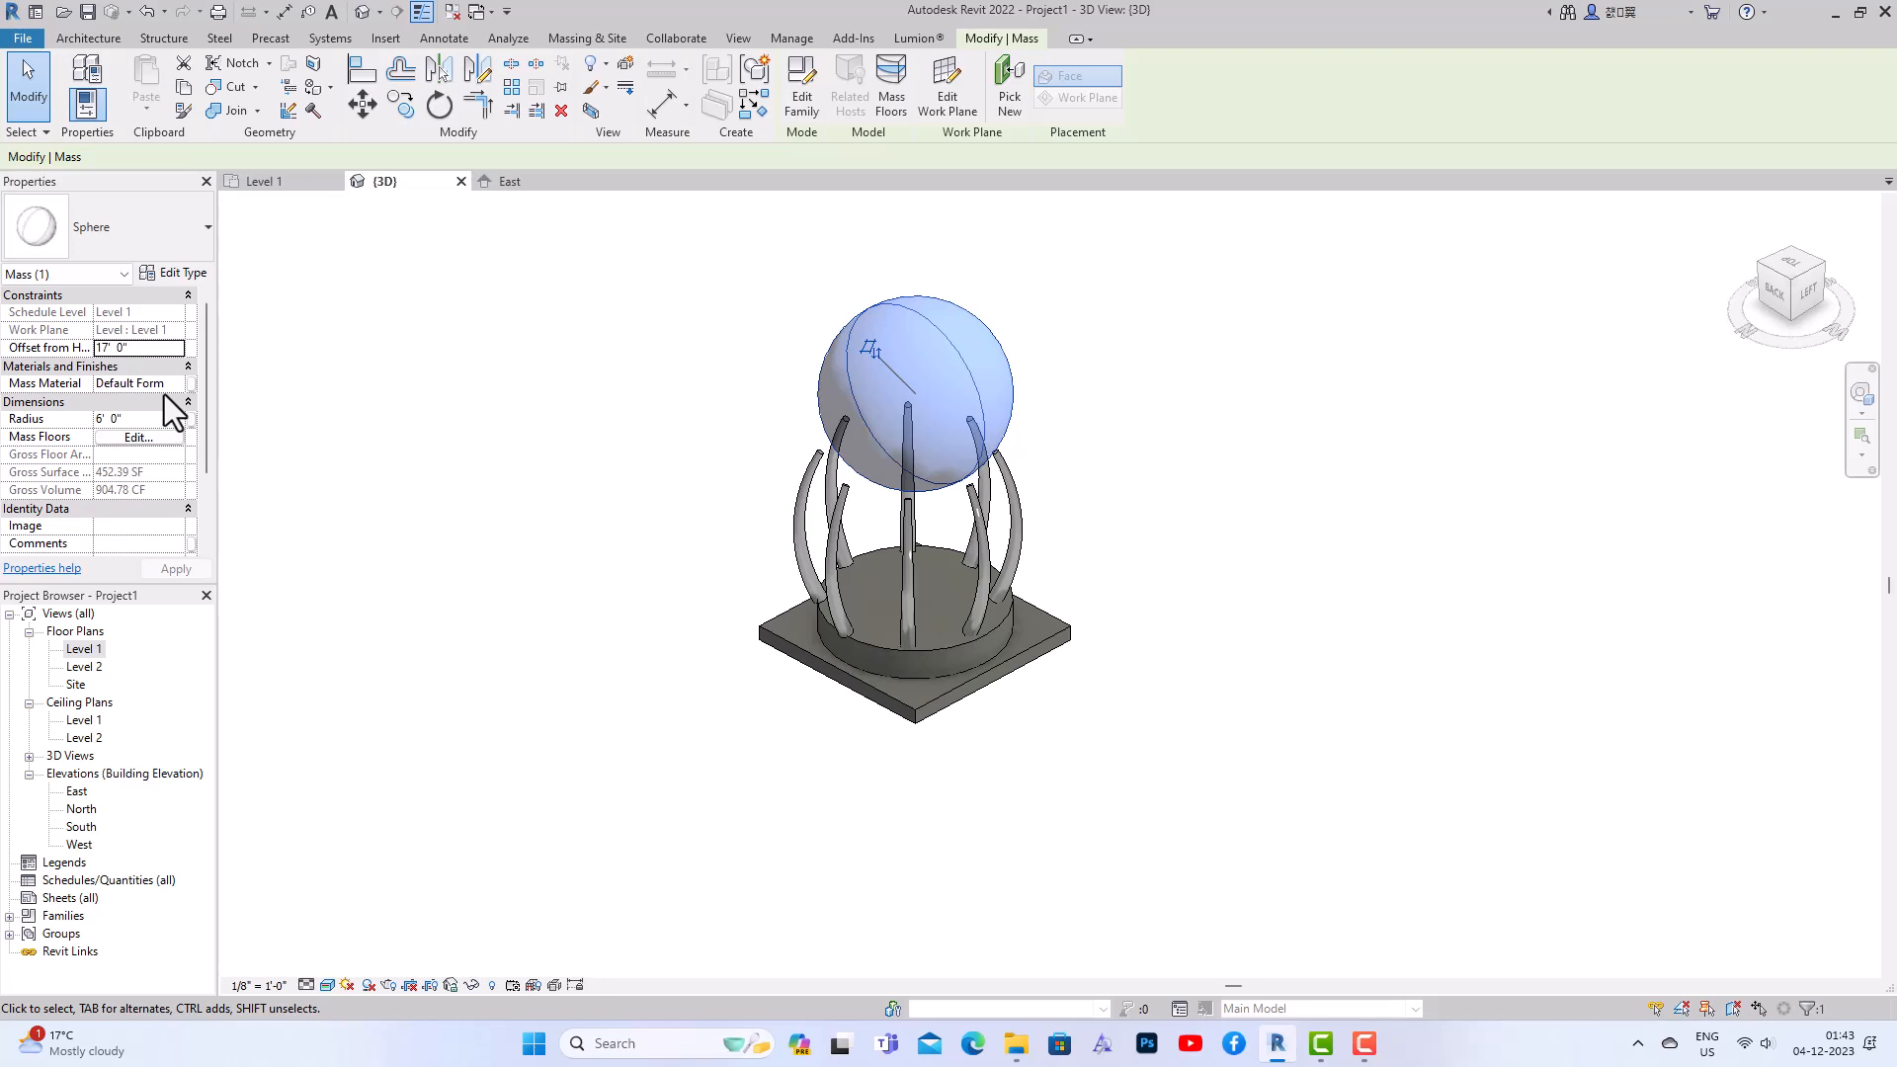
left_click(180, 386)
left_click(178, 384)
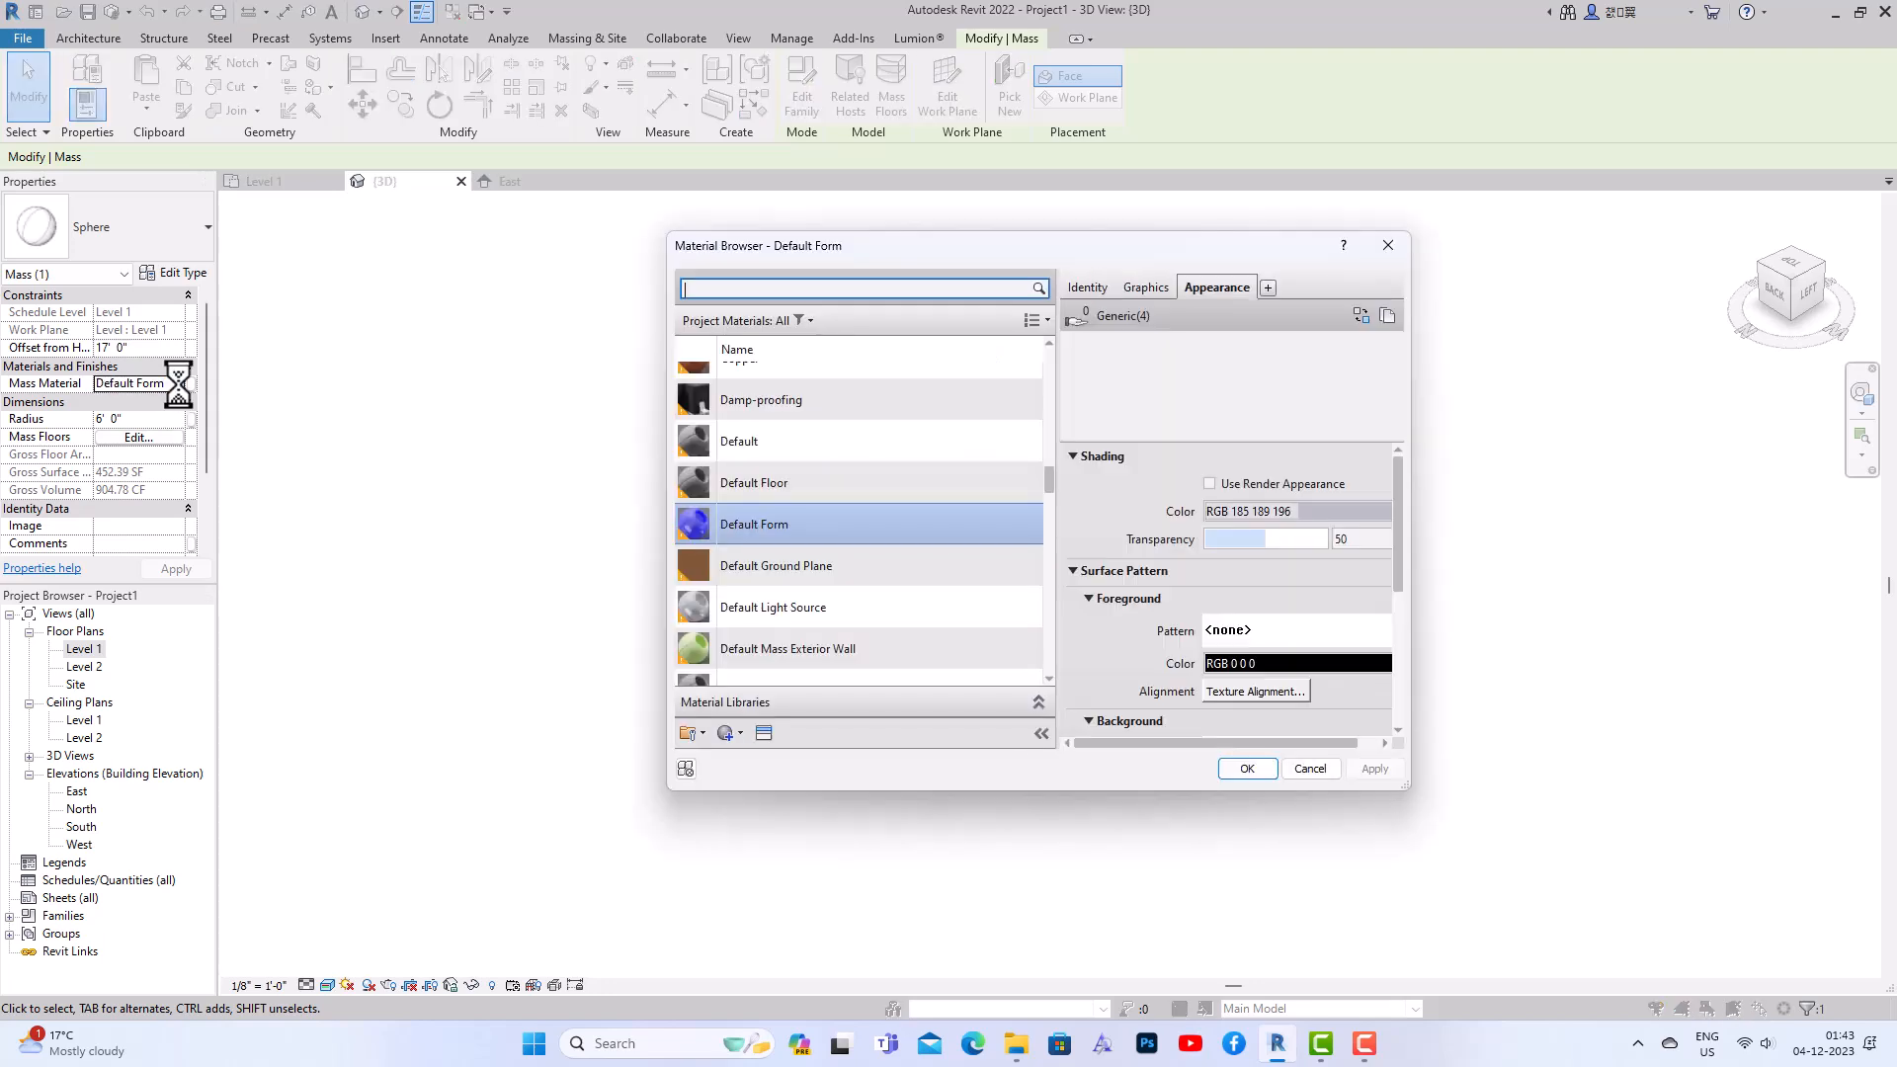
left_click(743, 735)
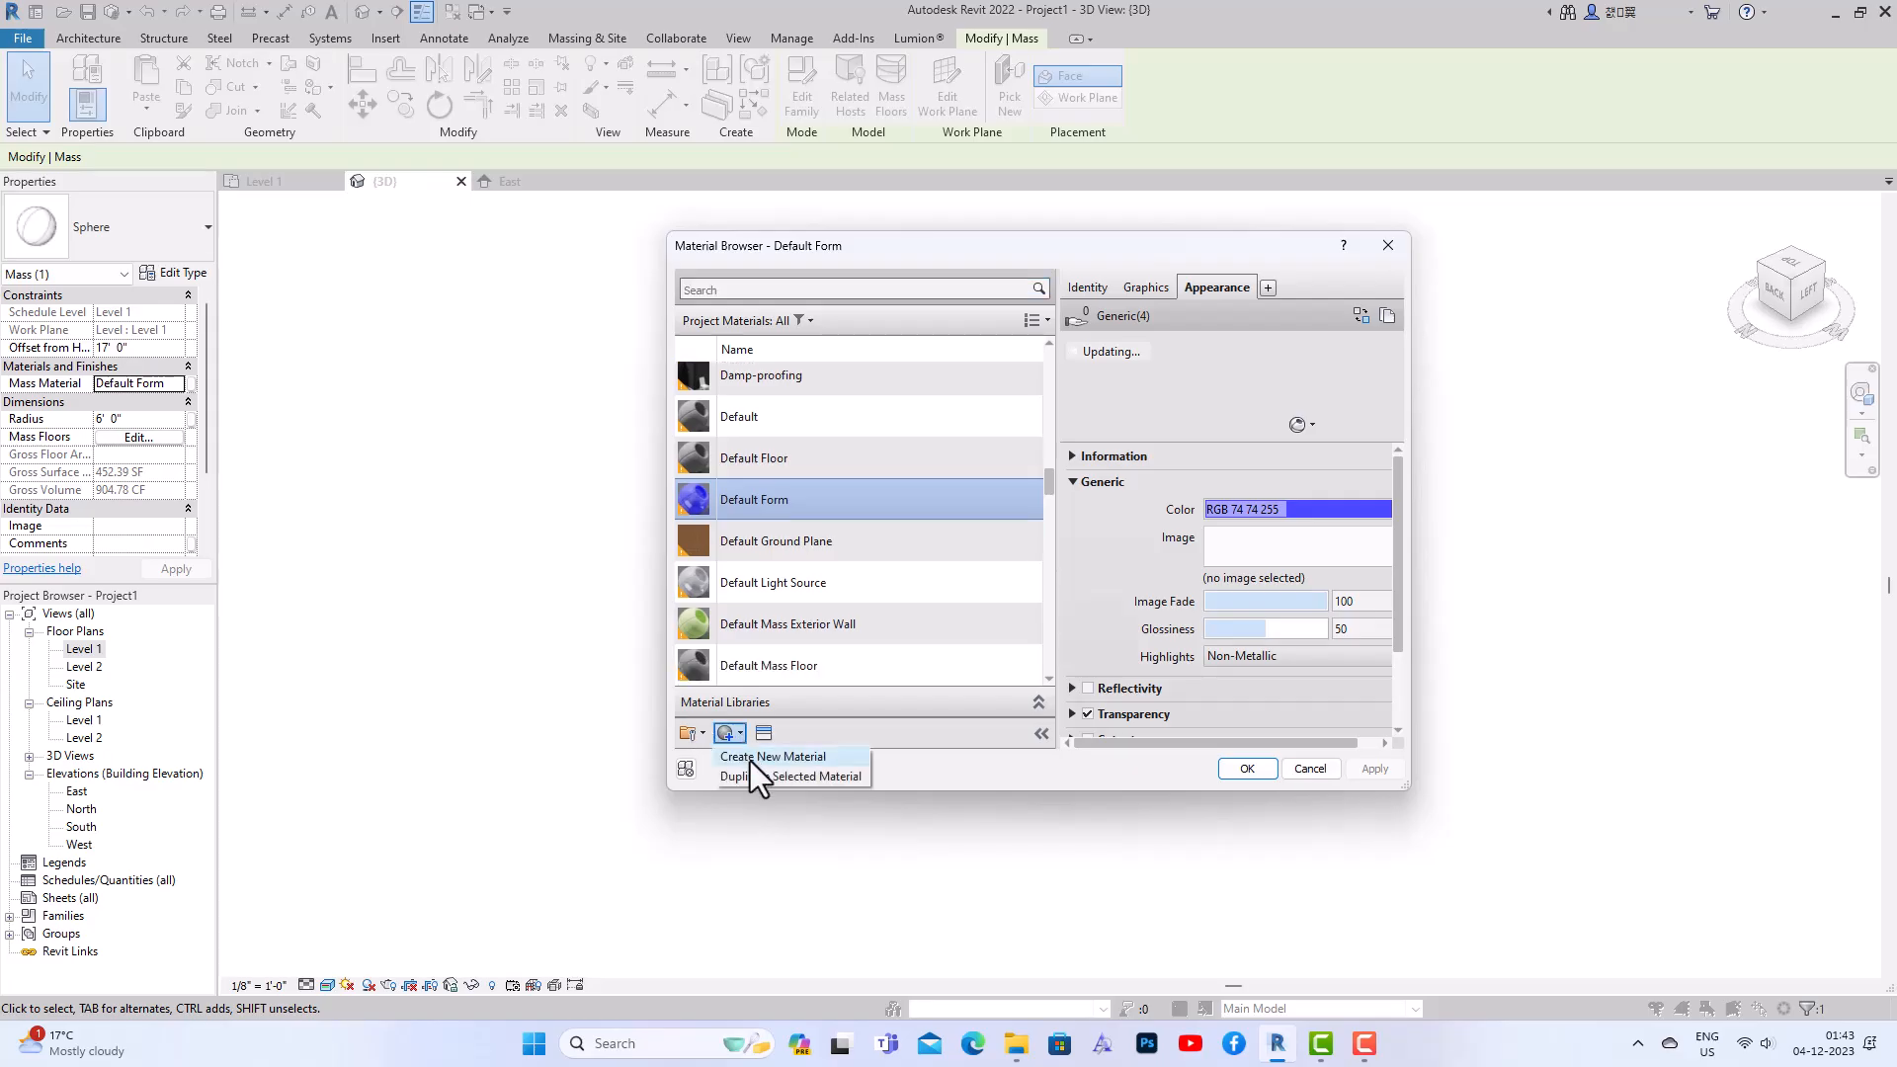
left_click(751, 760)
Find the Chrome - Polished appearance by searching the assets for METAL, assign it to the new material, and apply that to the sphere
left_click(763, 733)
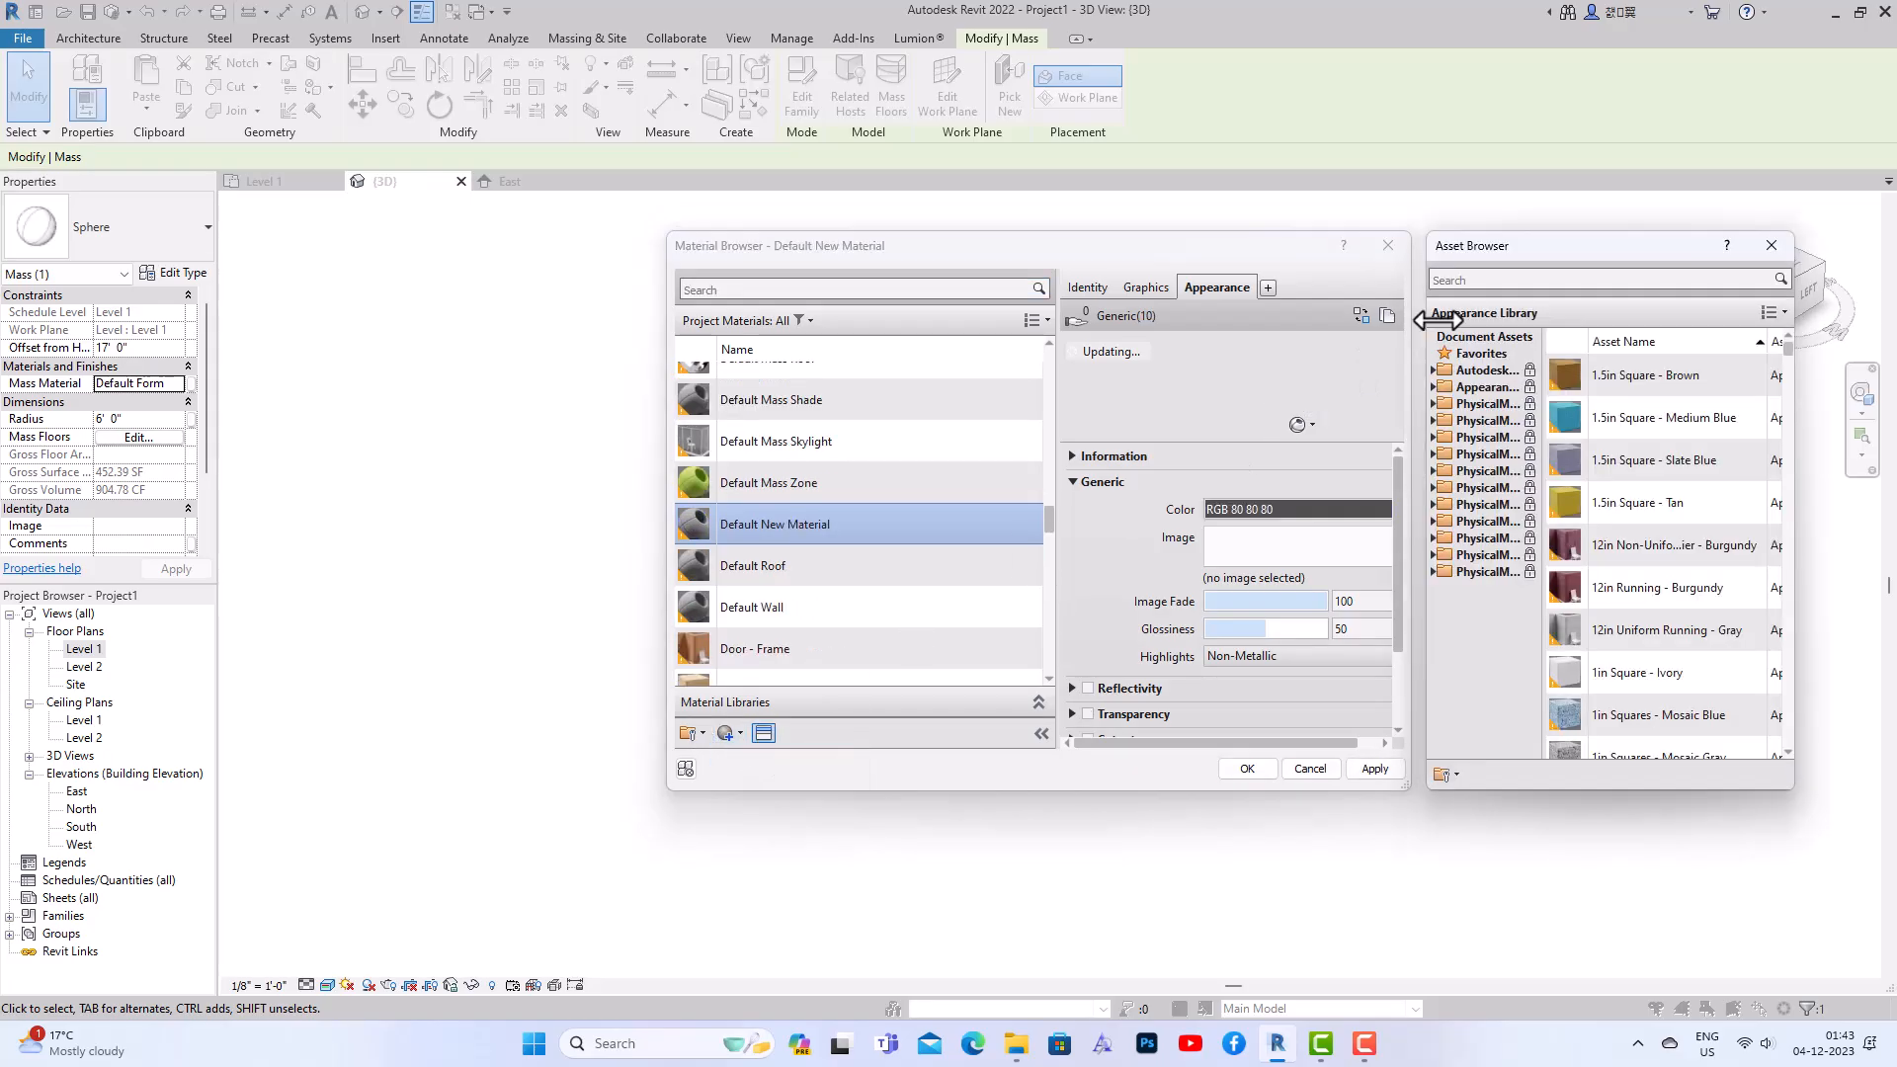
left_click(1480, 280)
type("ME")
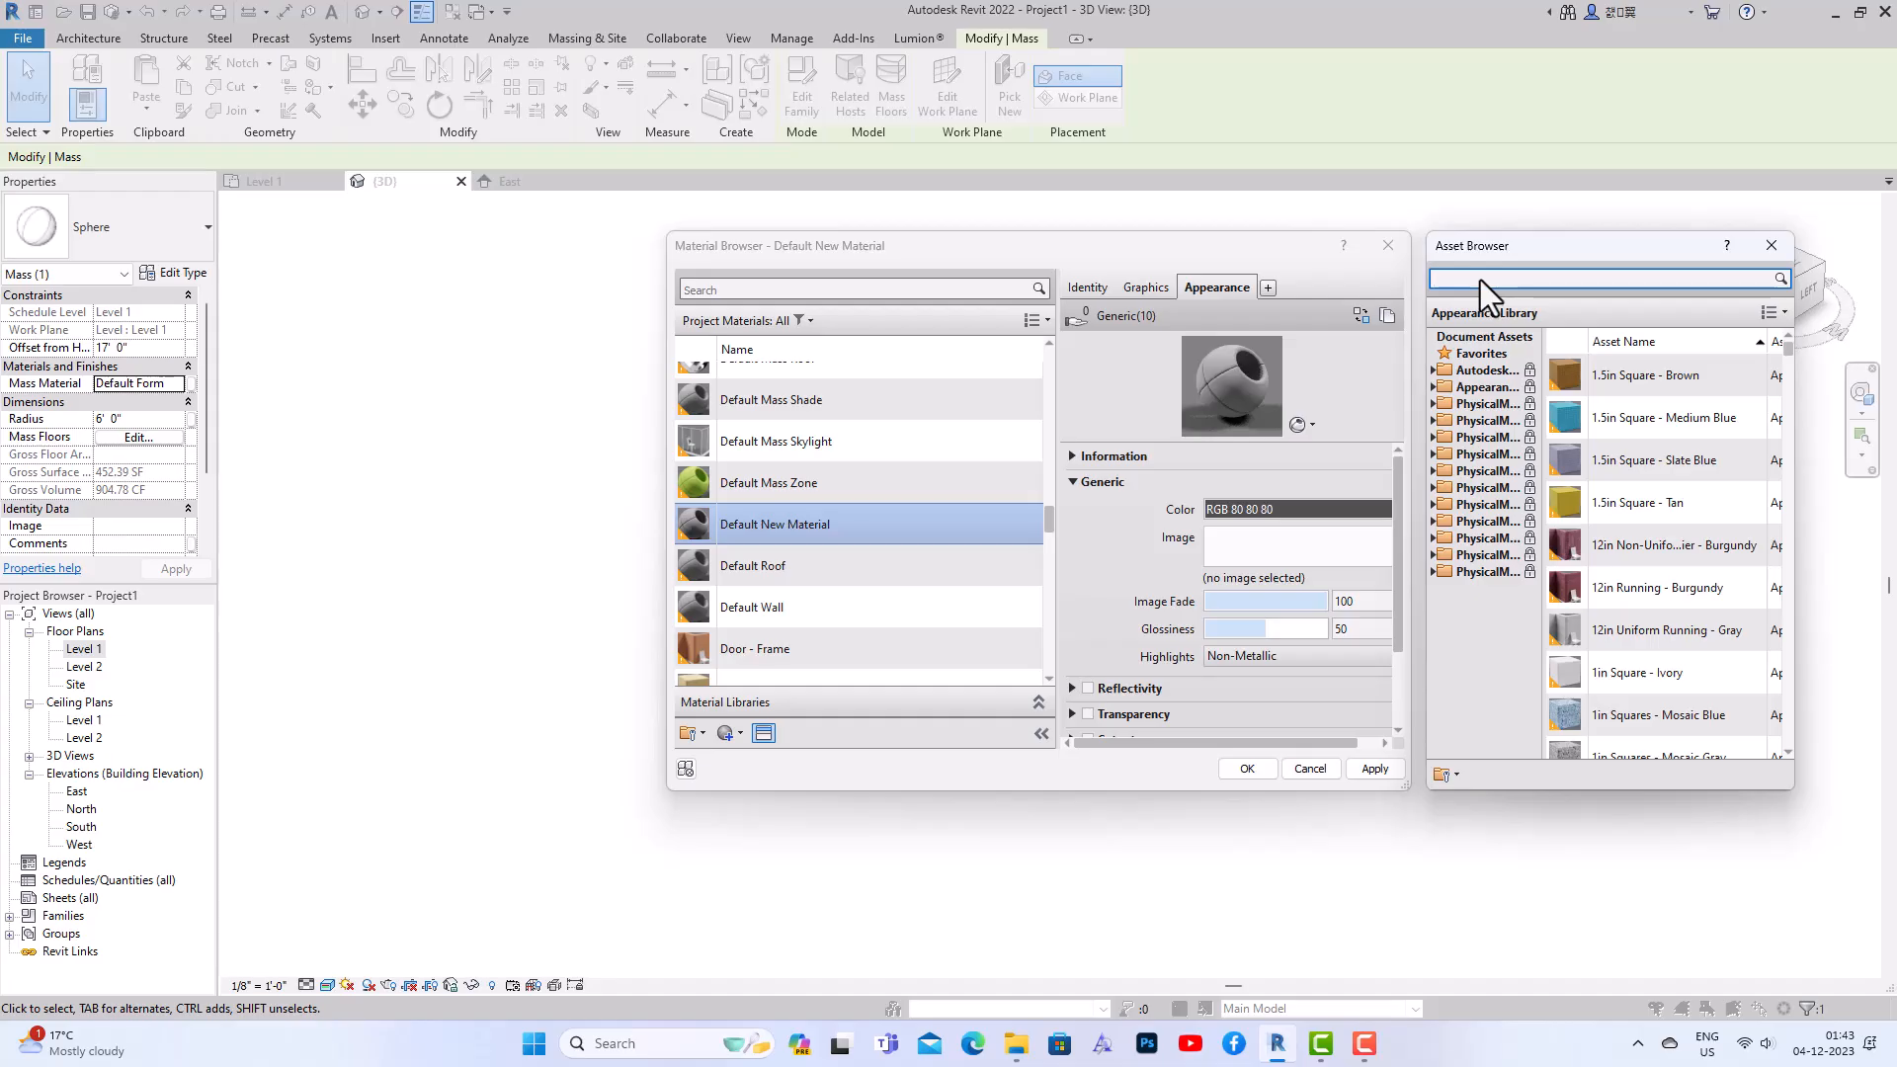
type("TA")
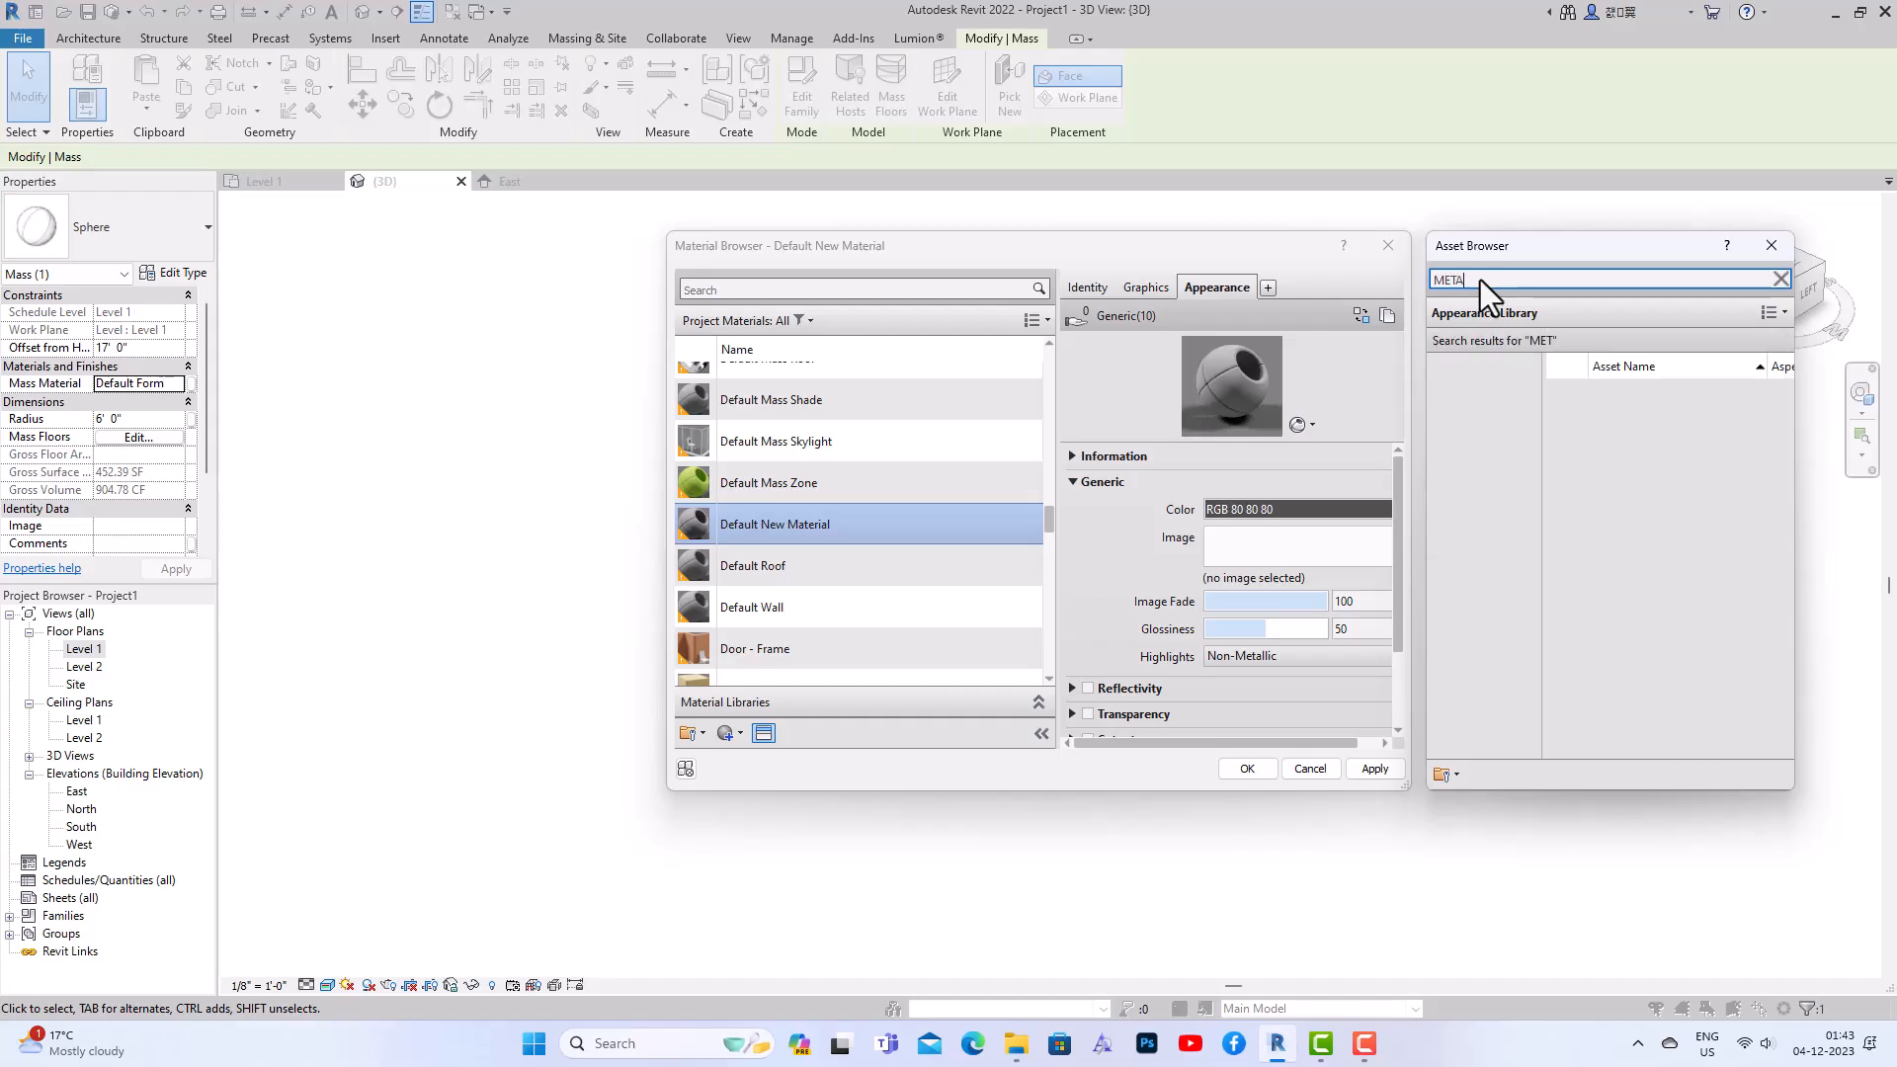
type("L")
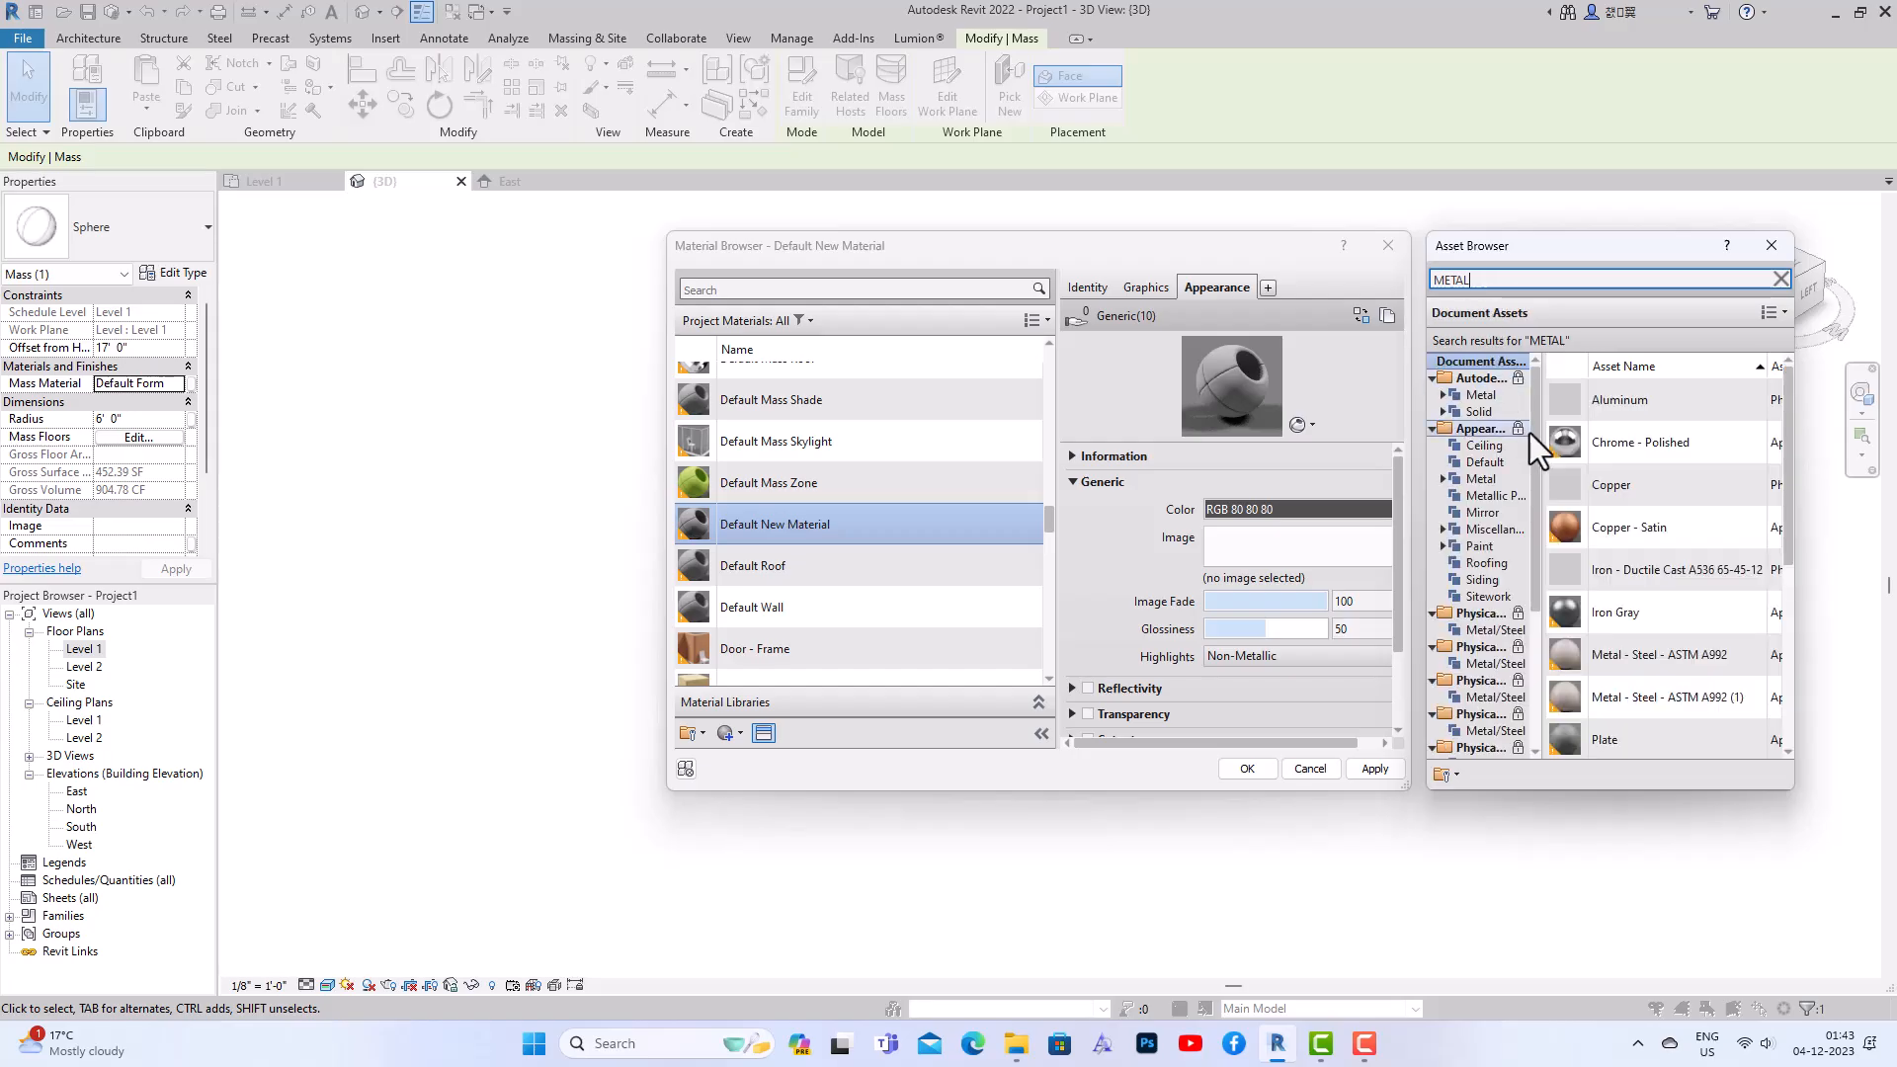
double_click(1621, 446)
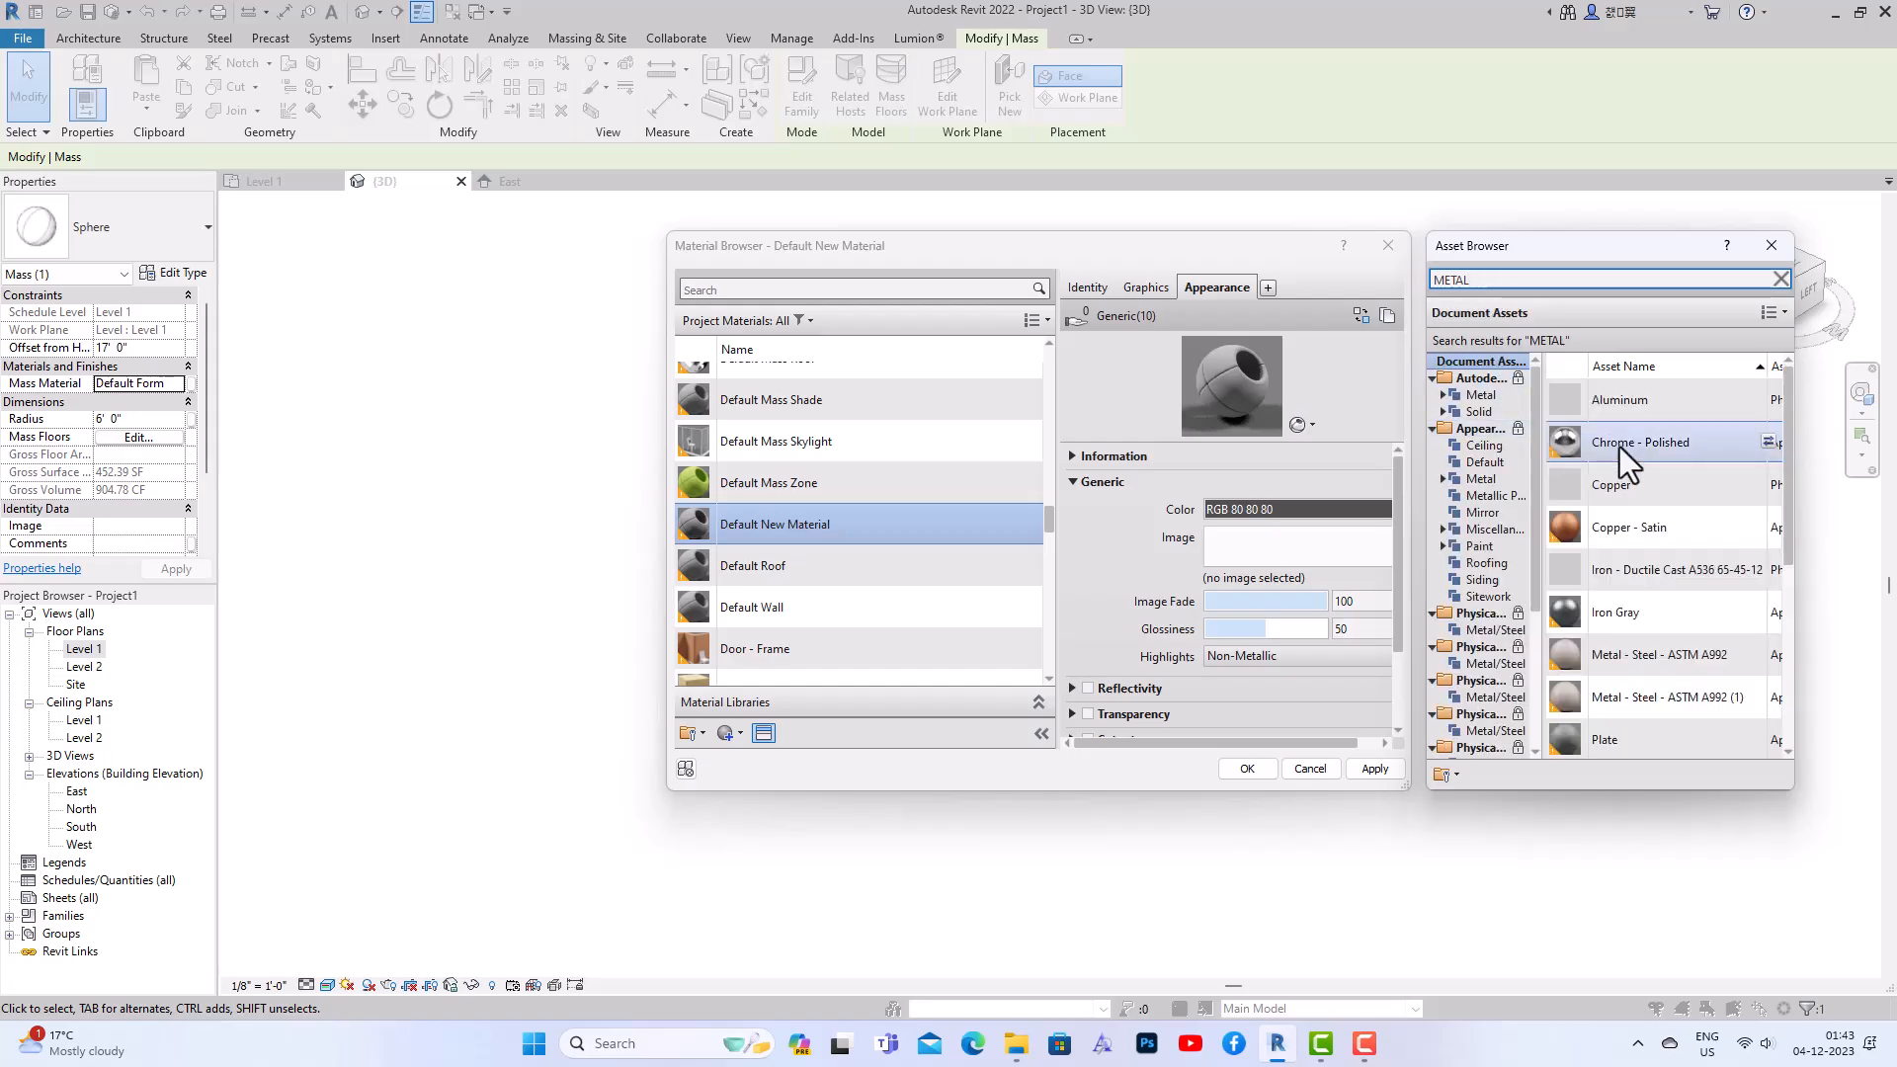
left_click(1769, 247)
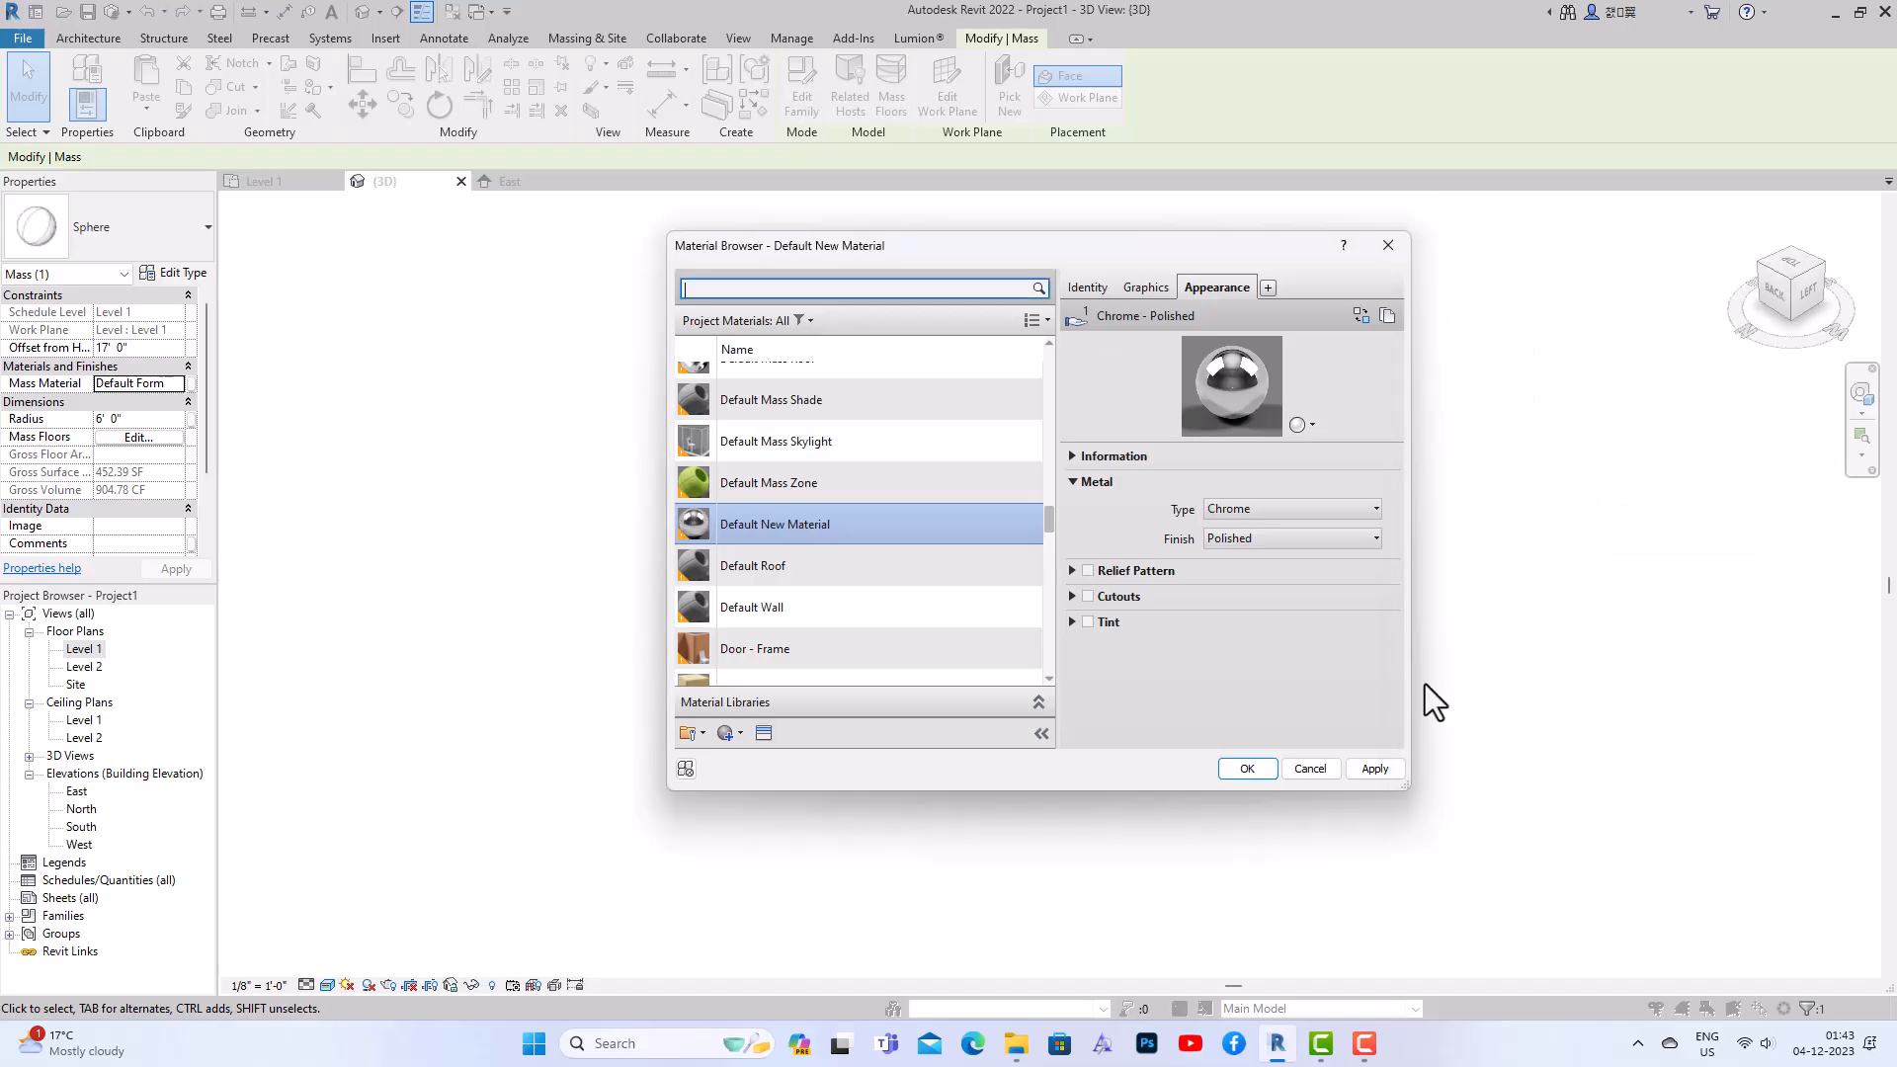
left_click(1373, 769)
left_click(1247, 769)
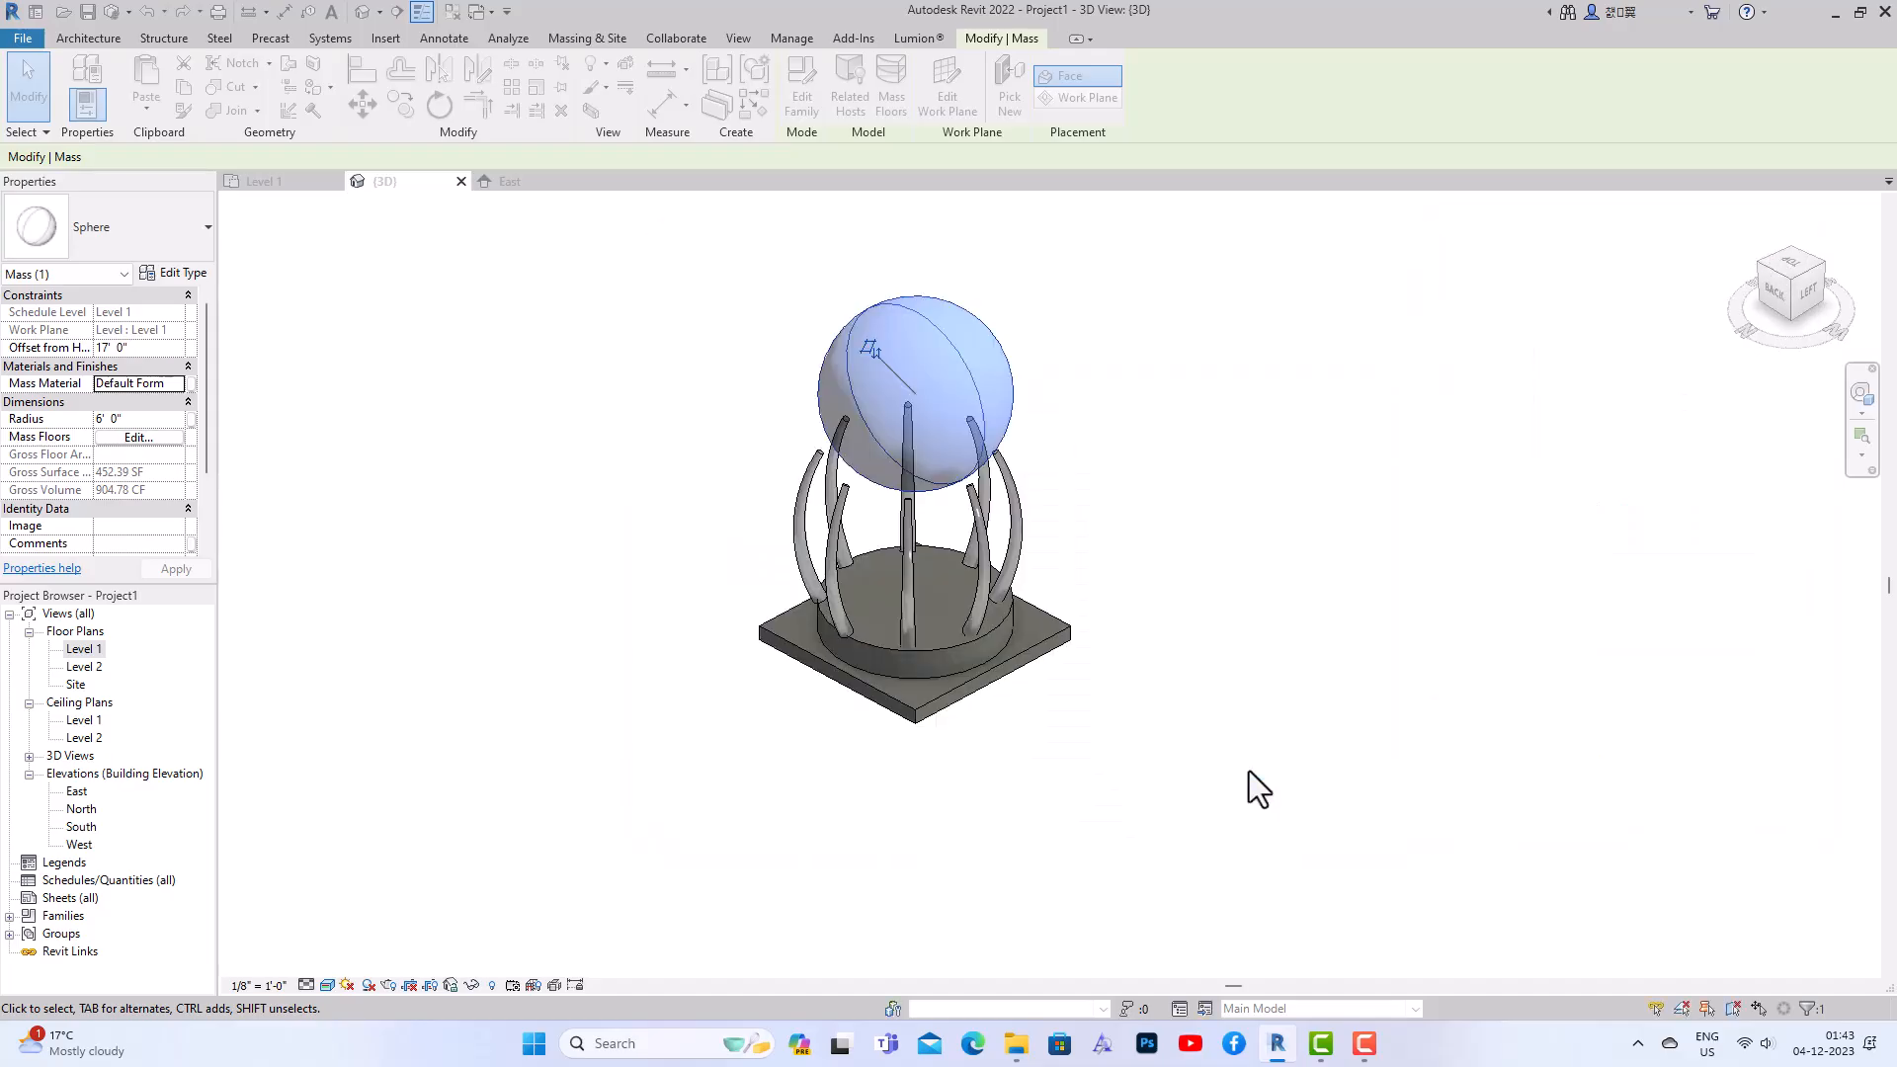
left_click(1194, 750)
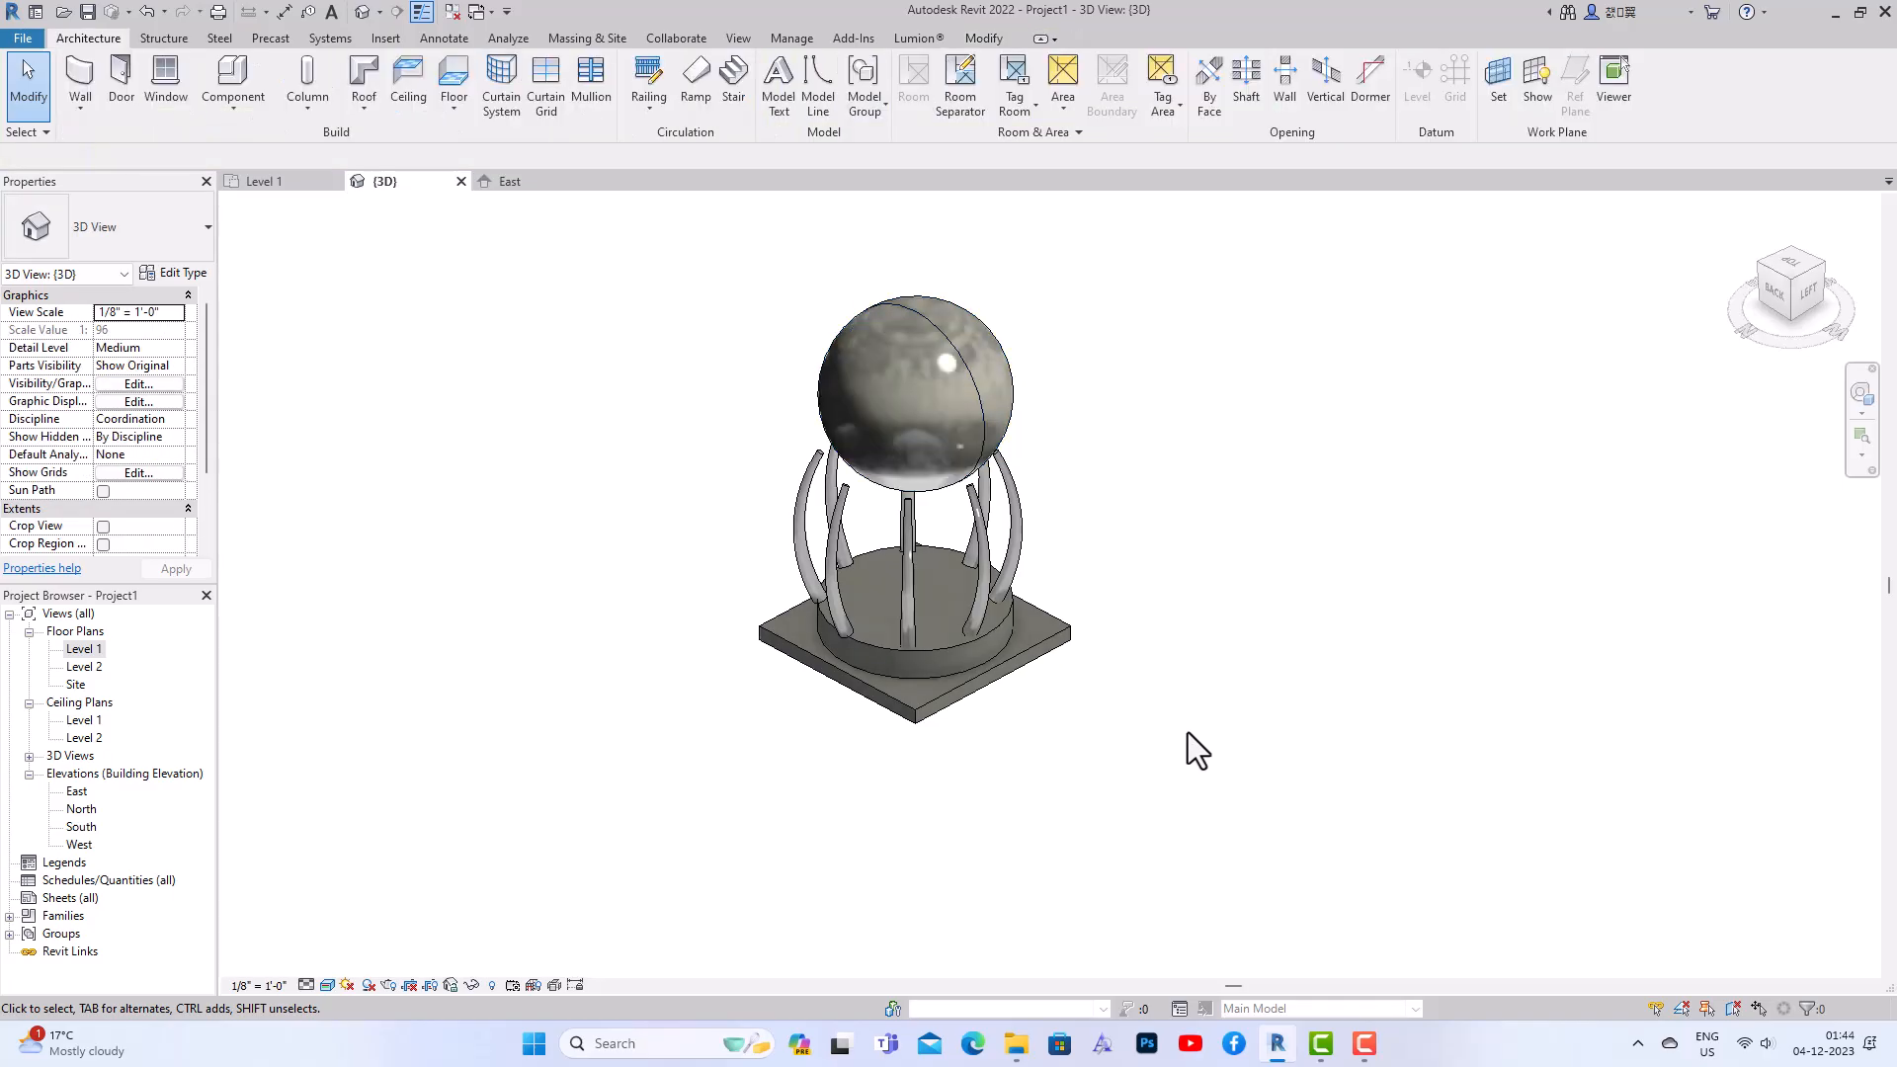
Open the curved supports' in-place model for editing and start editing the array group of one support
left_click(984, 547)
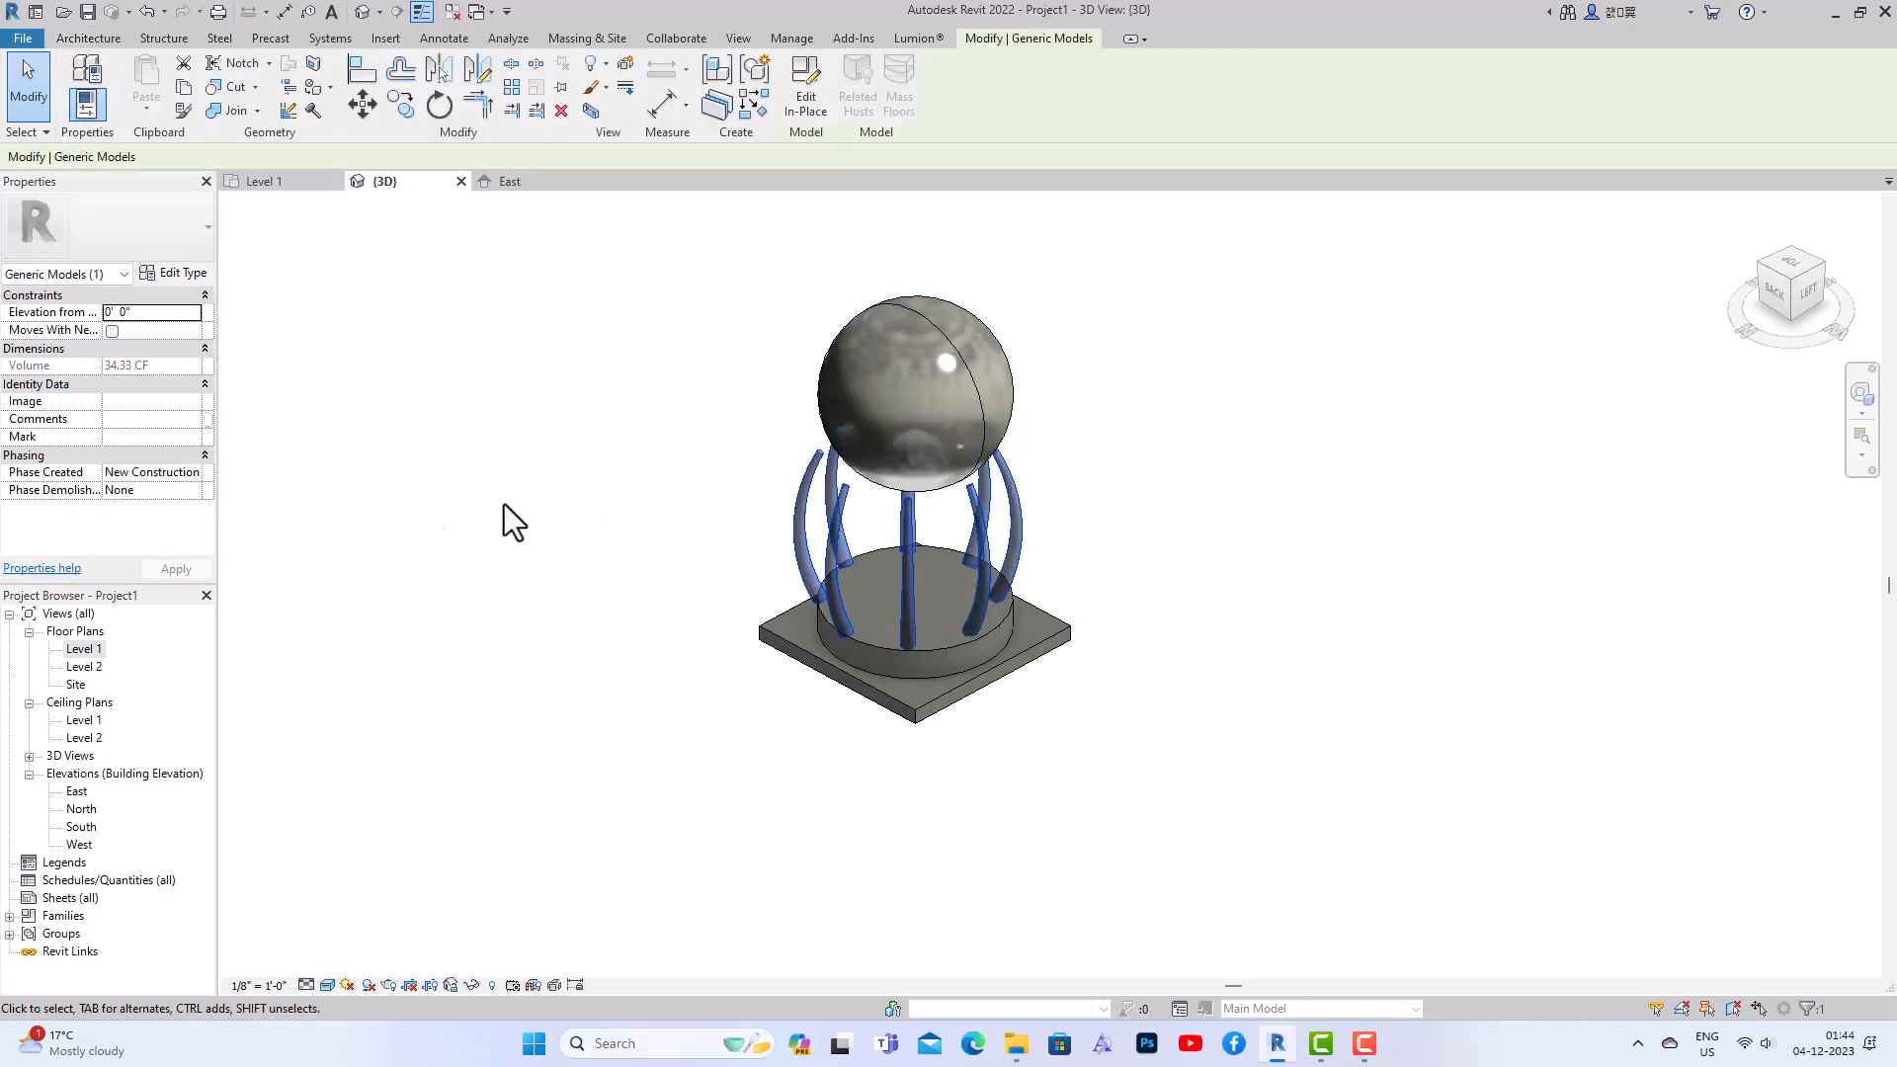
left_click(183, 276)
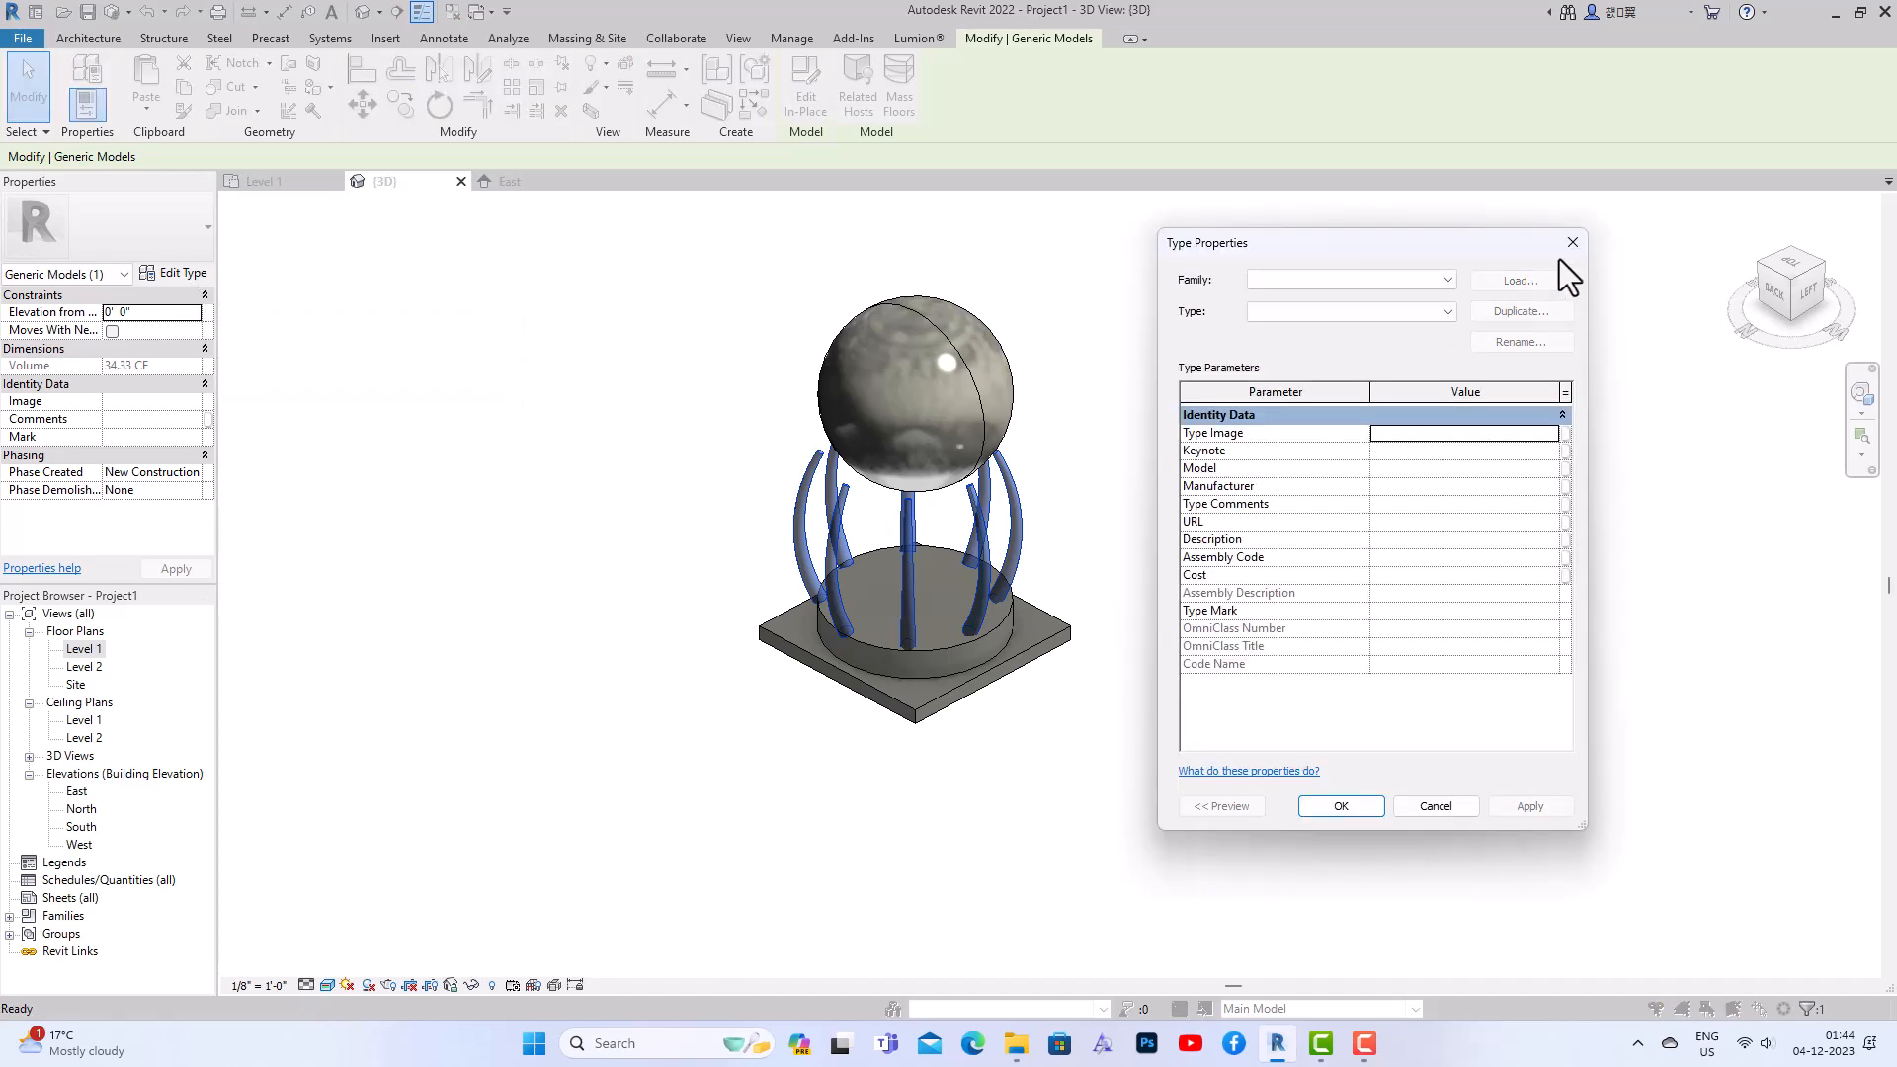
left_click(1570, 242)
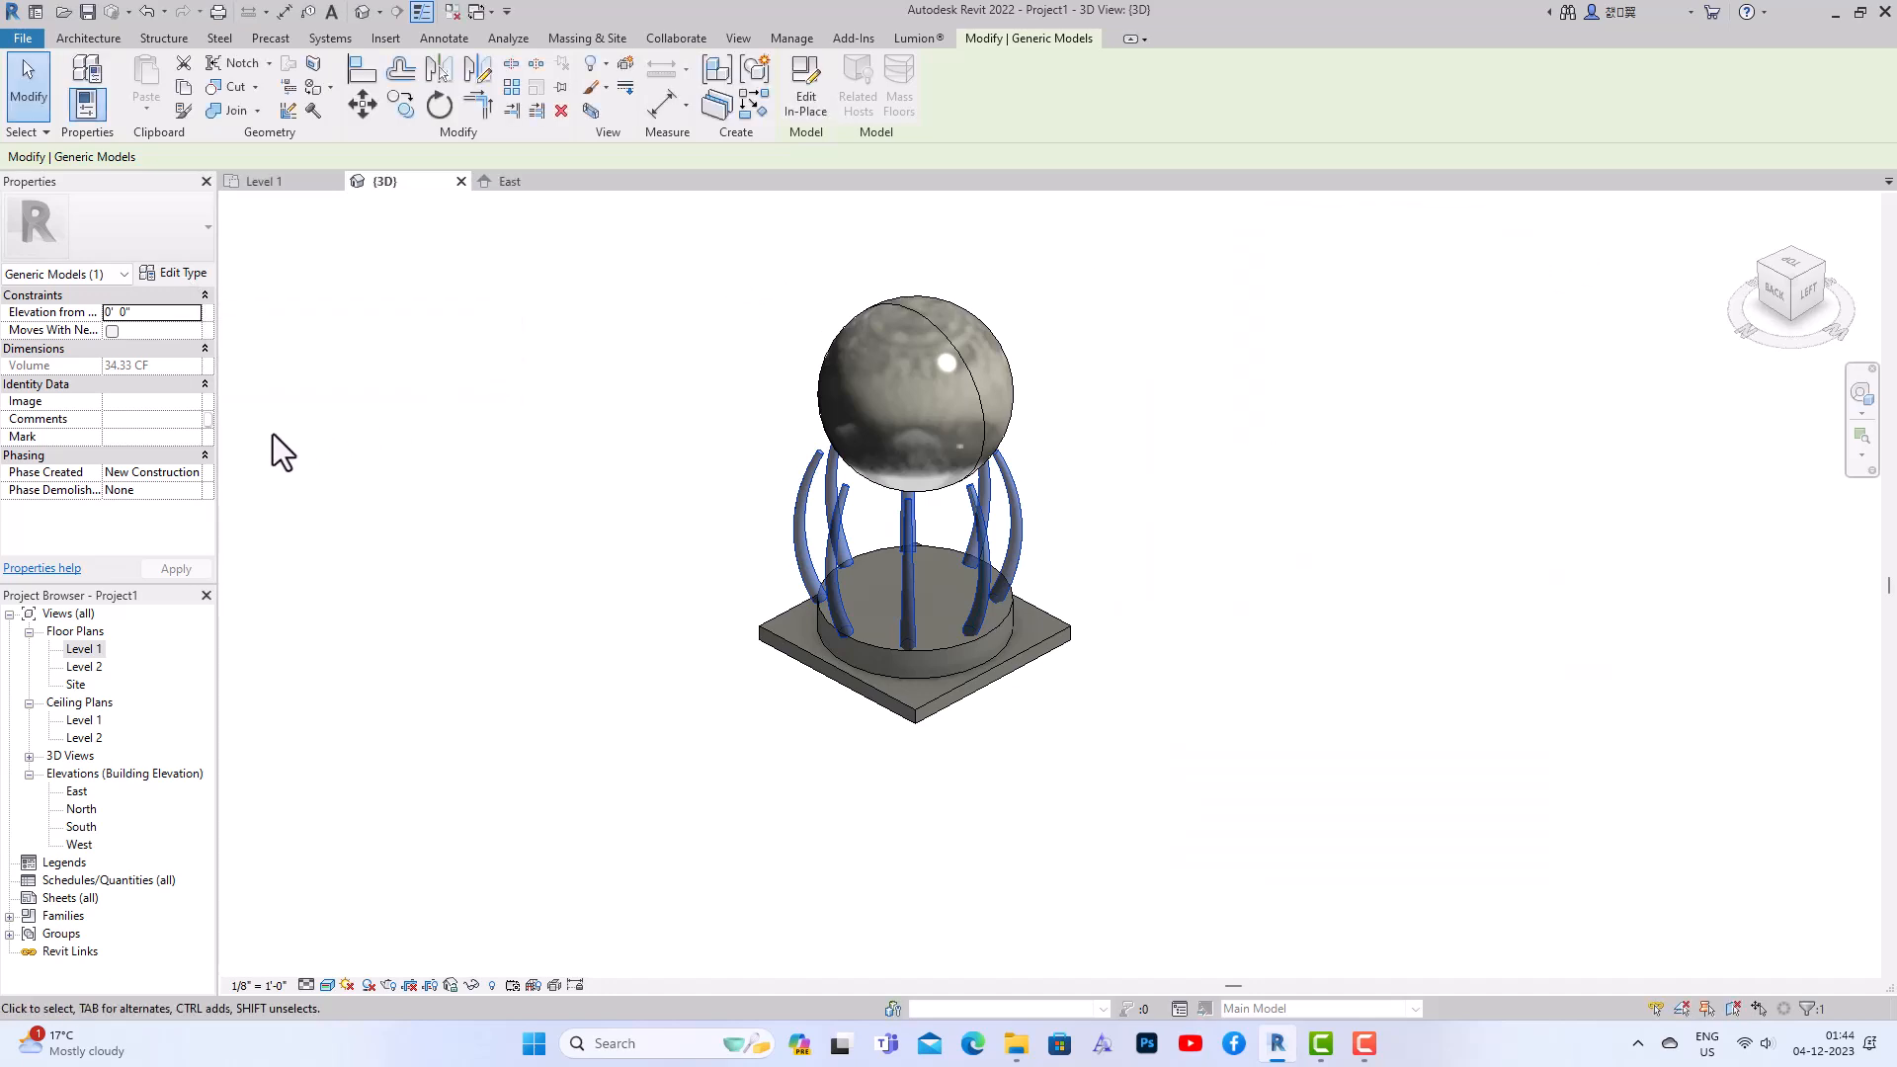
left_click(812, 107)
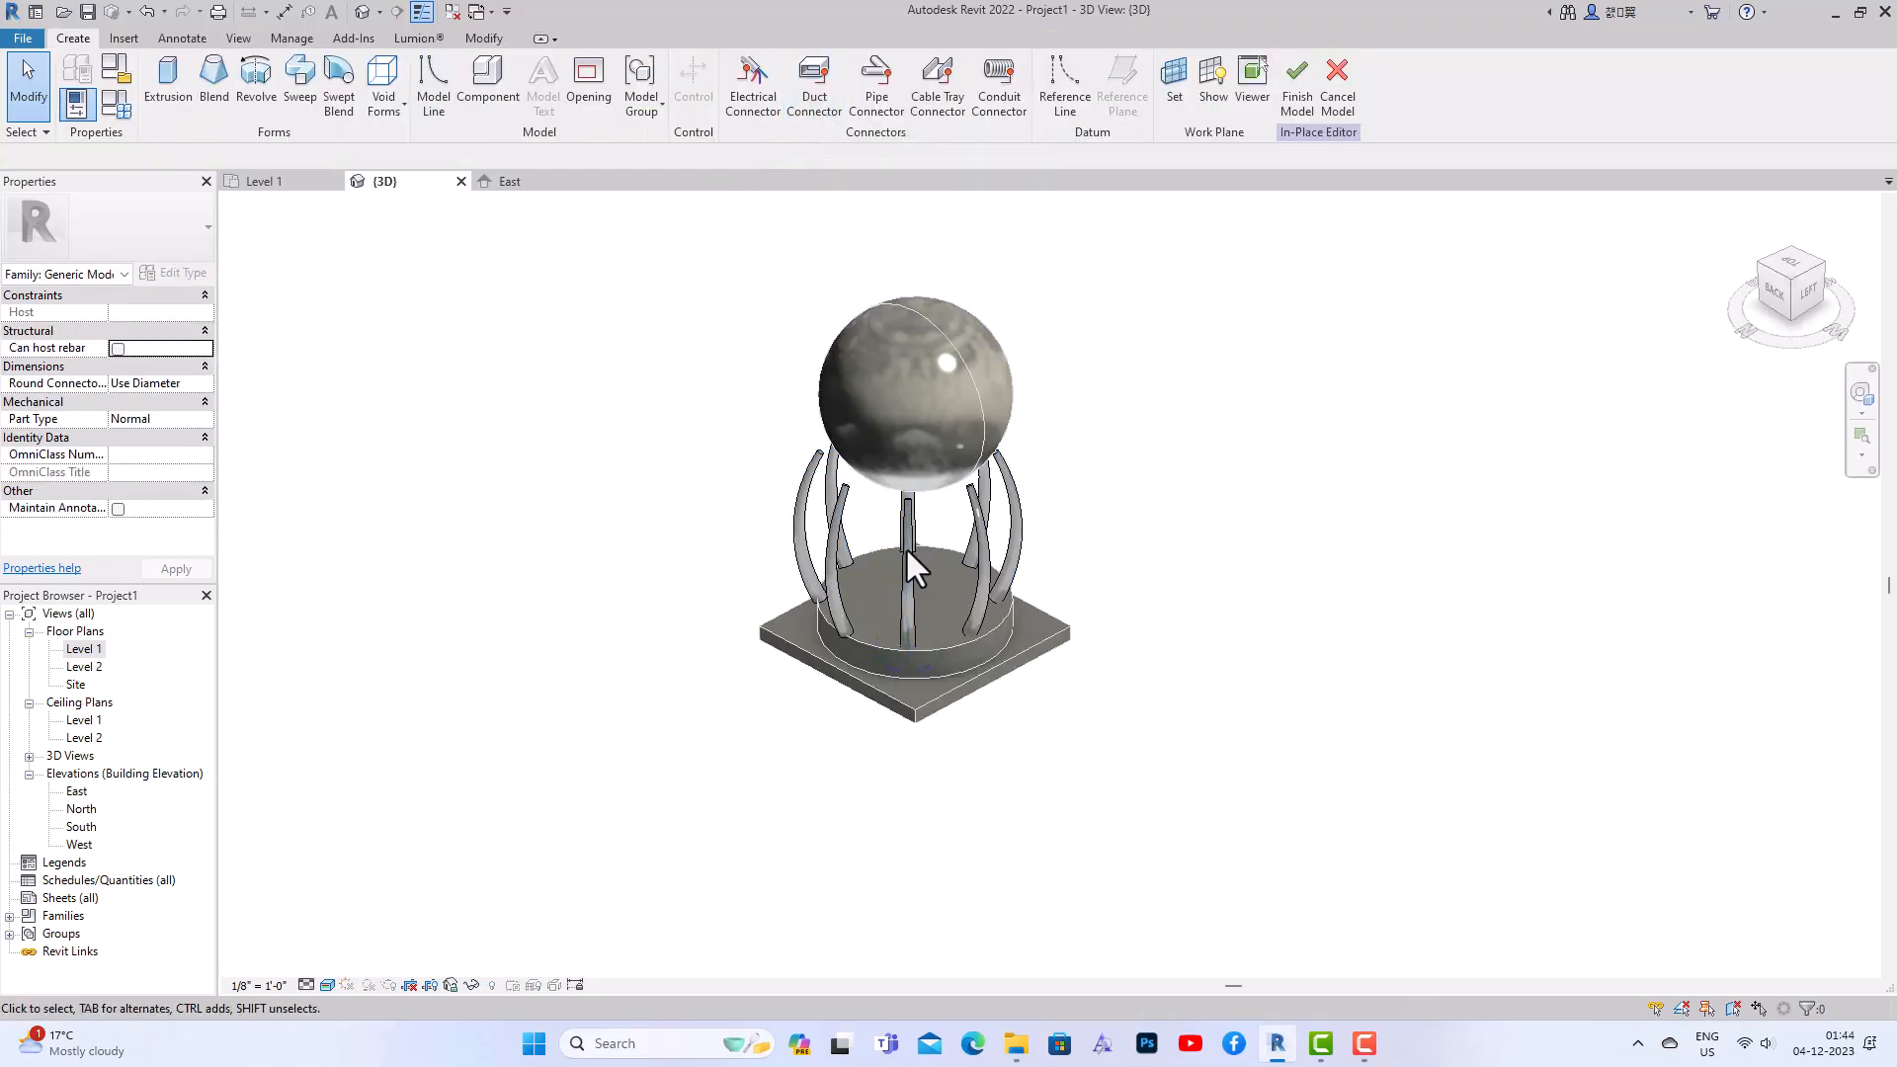
left_click(833, 550)
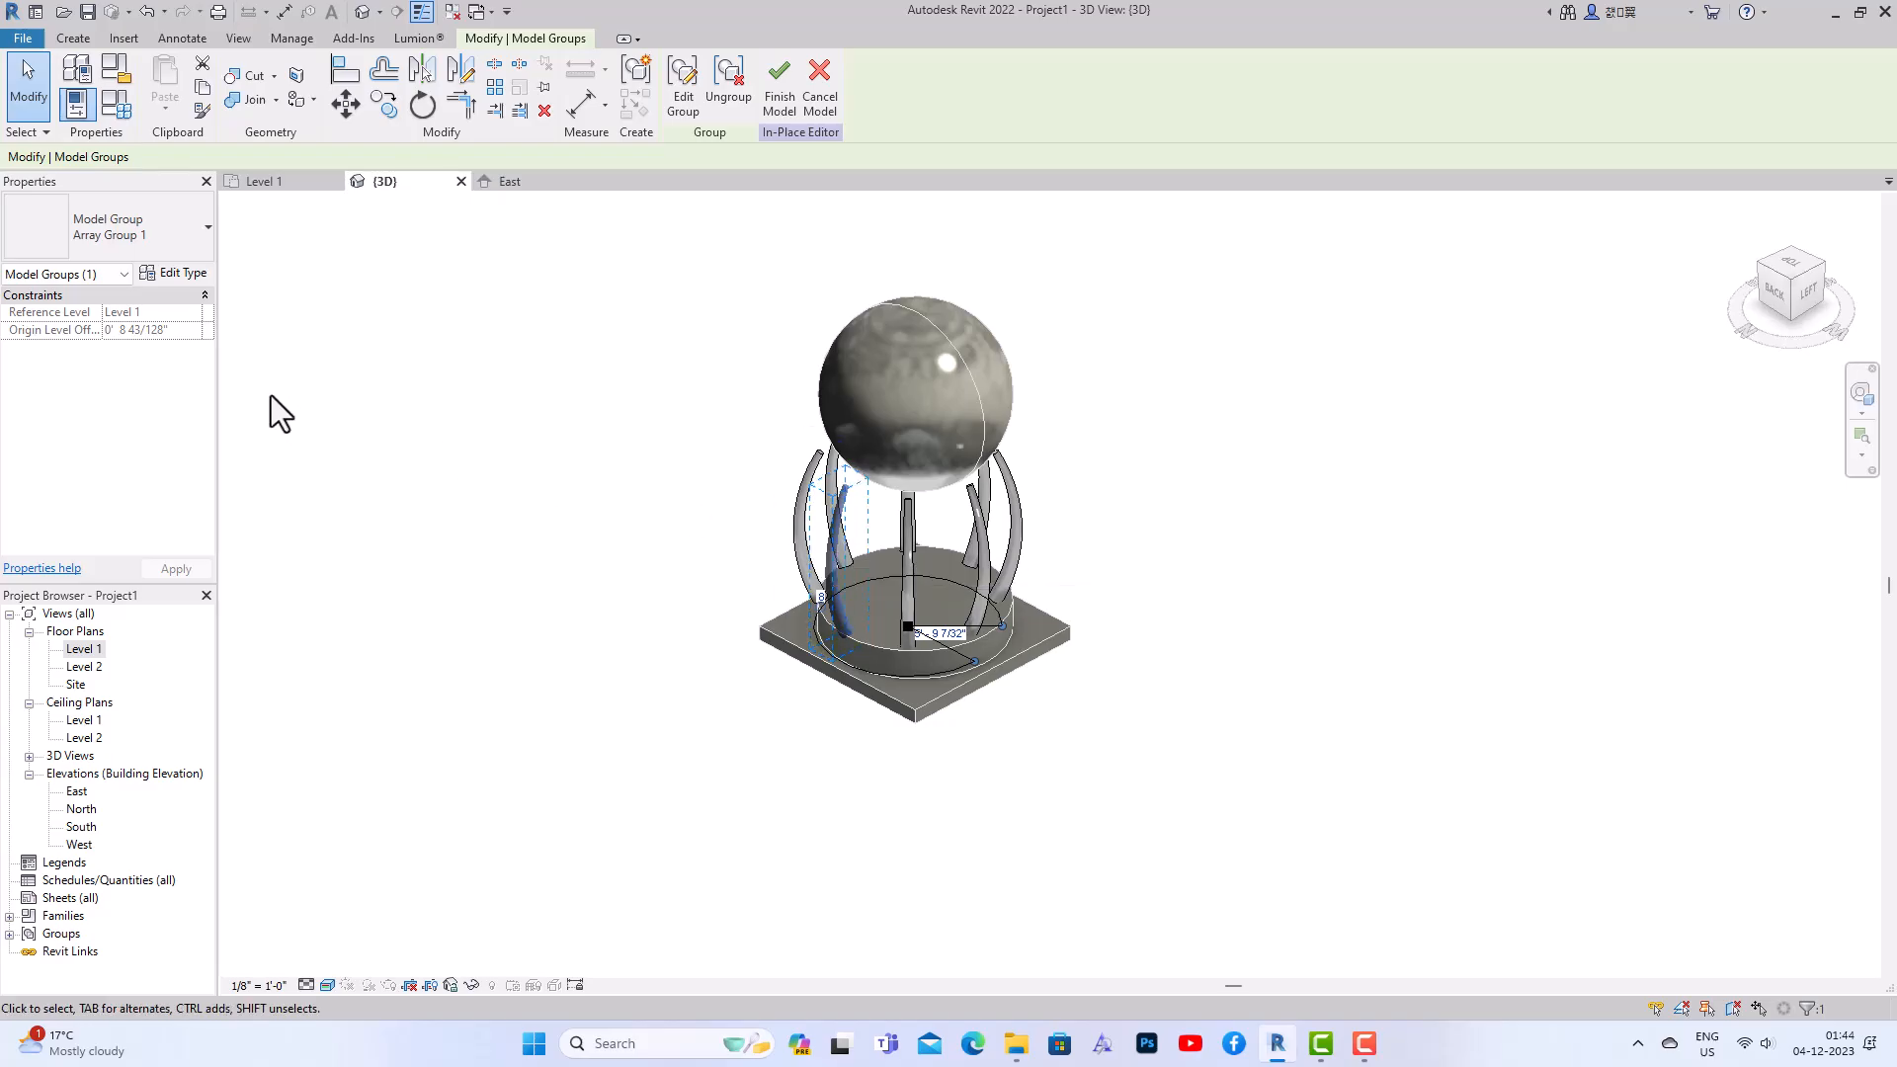
left_click(696, 110)
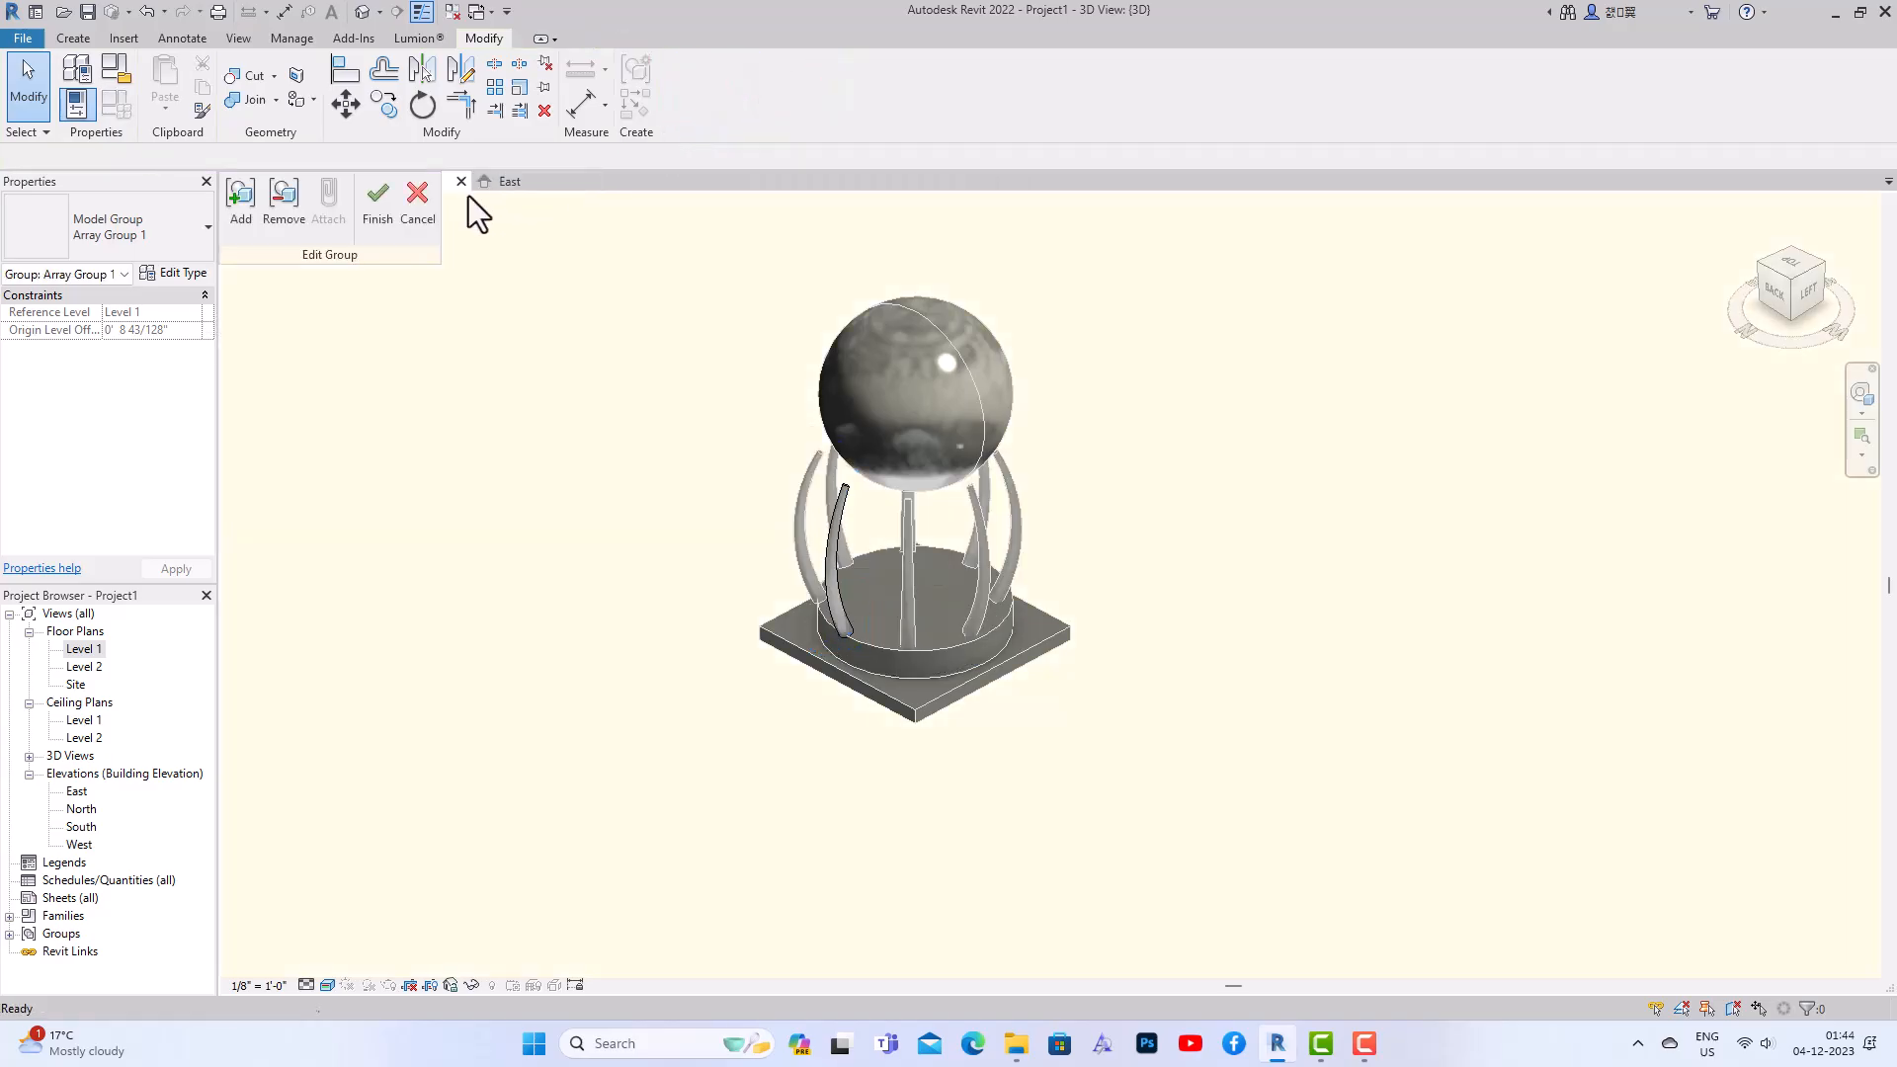
Assign Default New Material to the swept blend in the group, and finish both the group and the in-place model
left_click(836, 572)
left_click(188, 369)
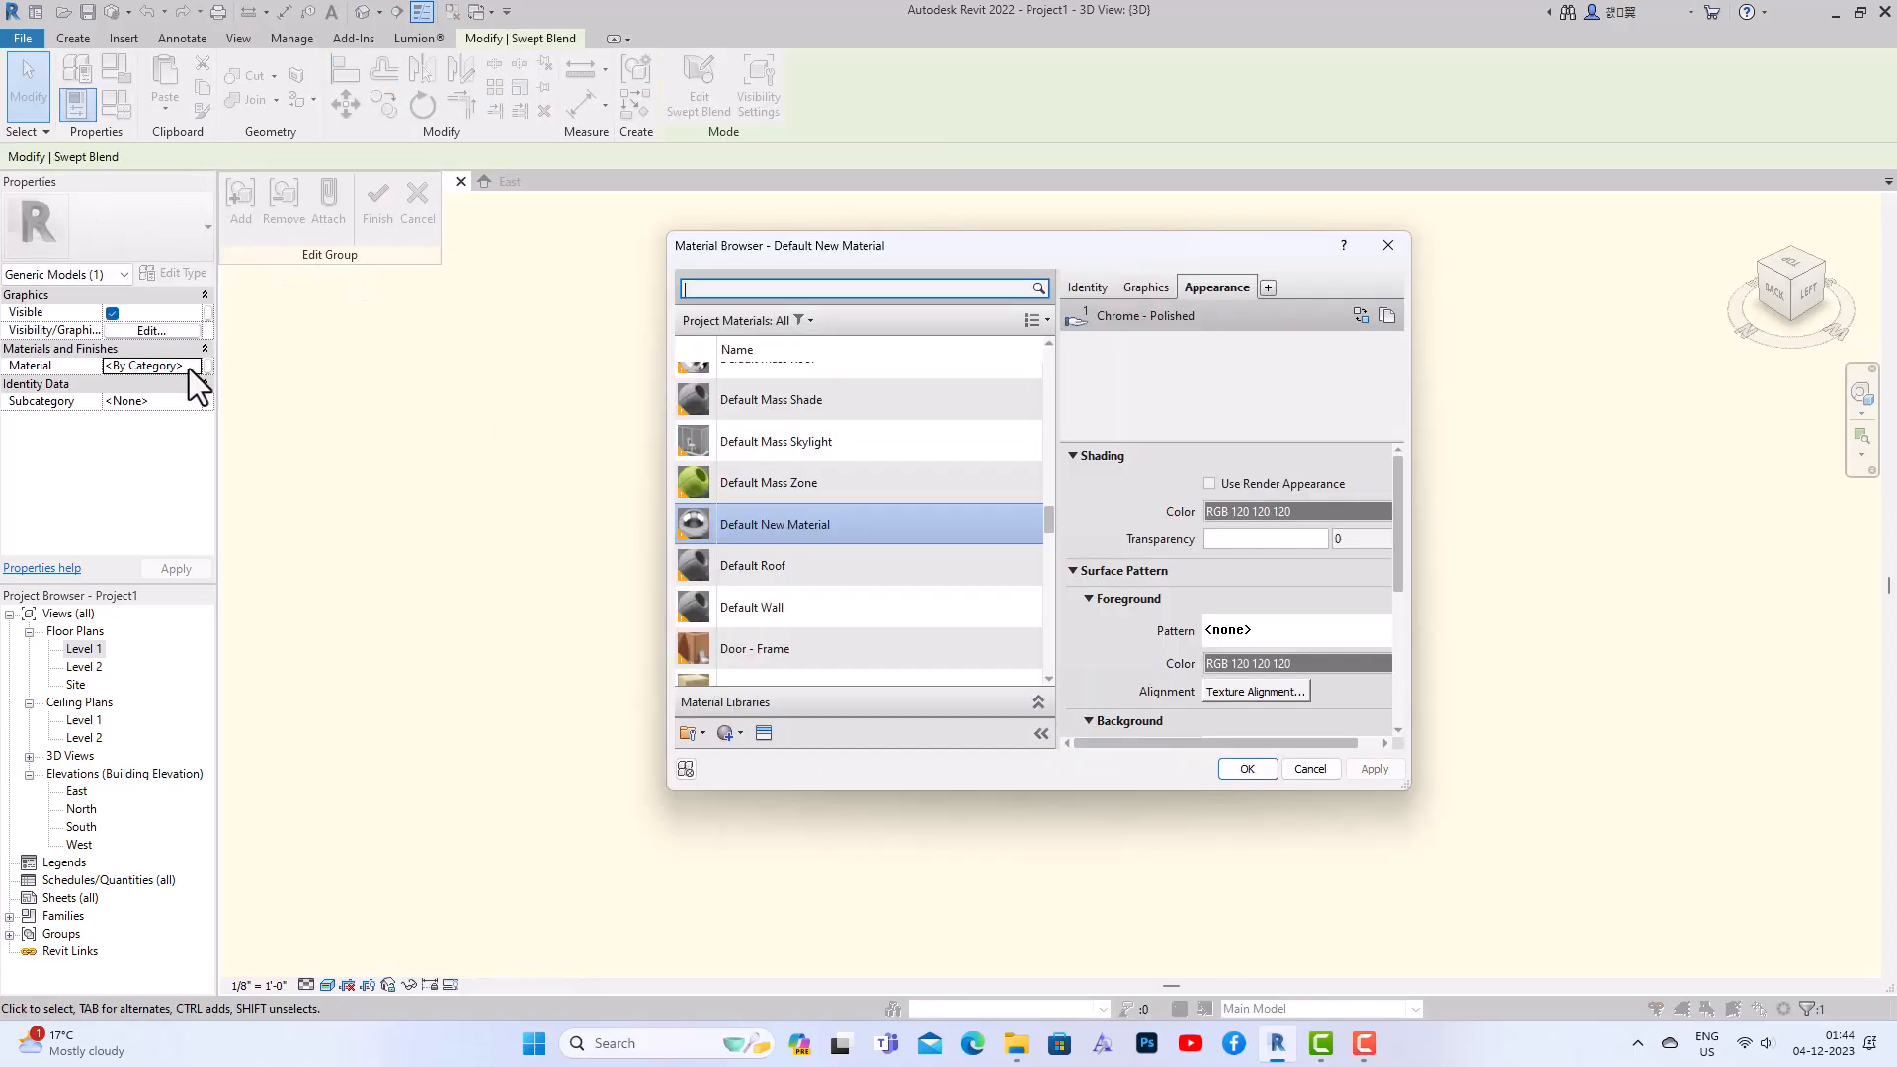
double_click(745, 529)
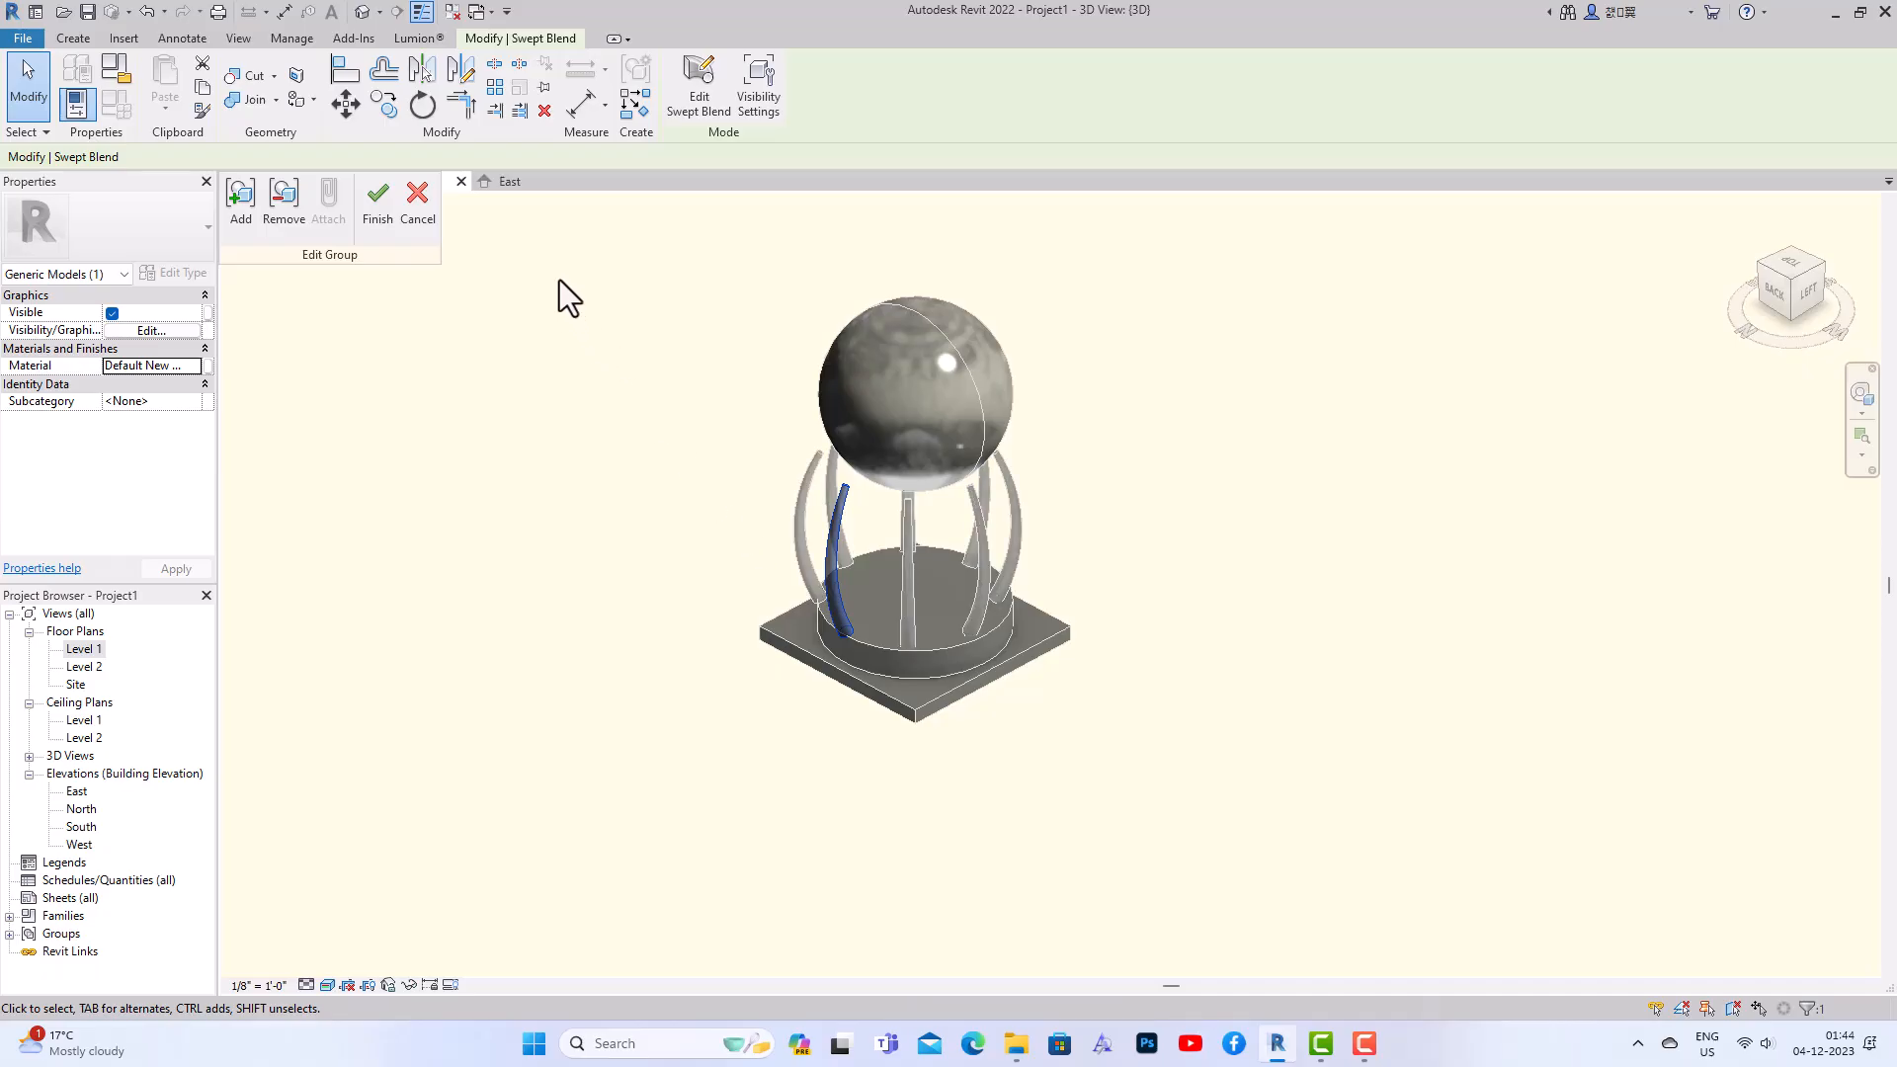
left_click(377, 215)
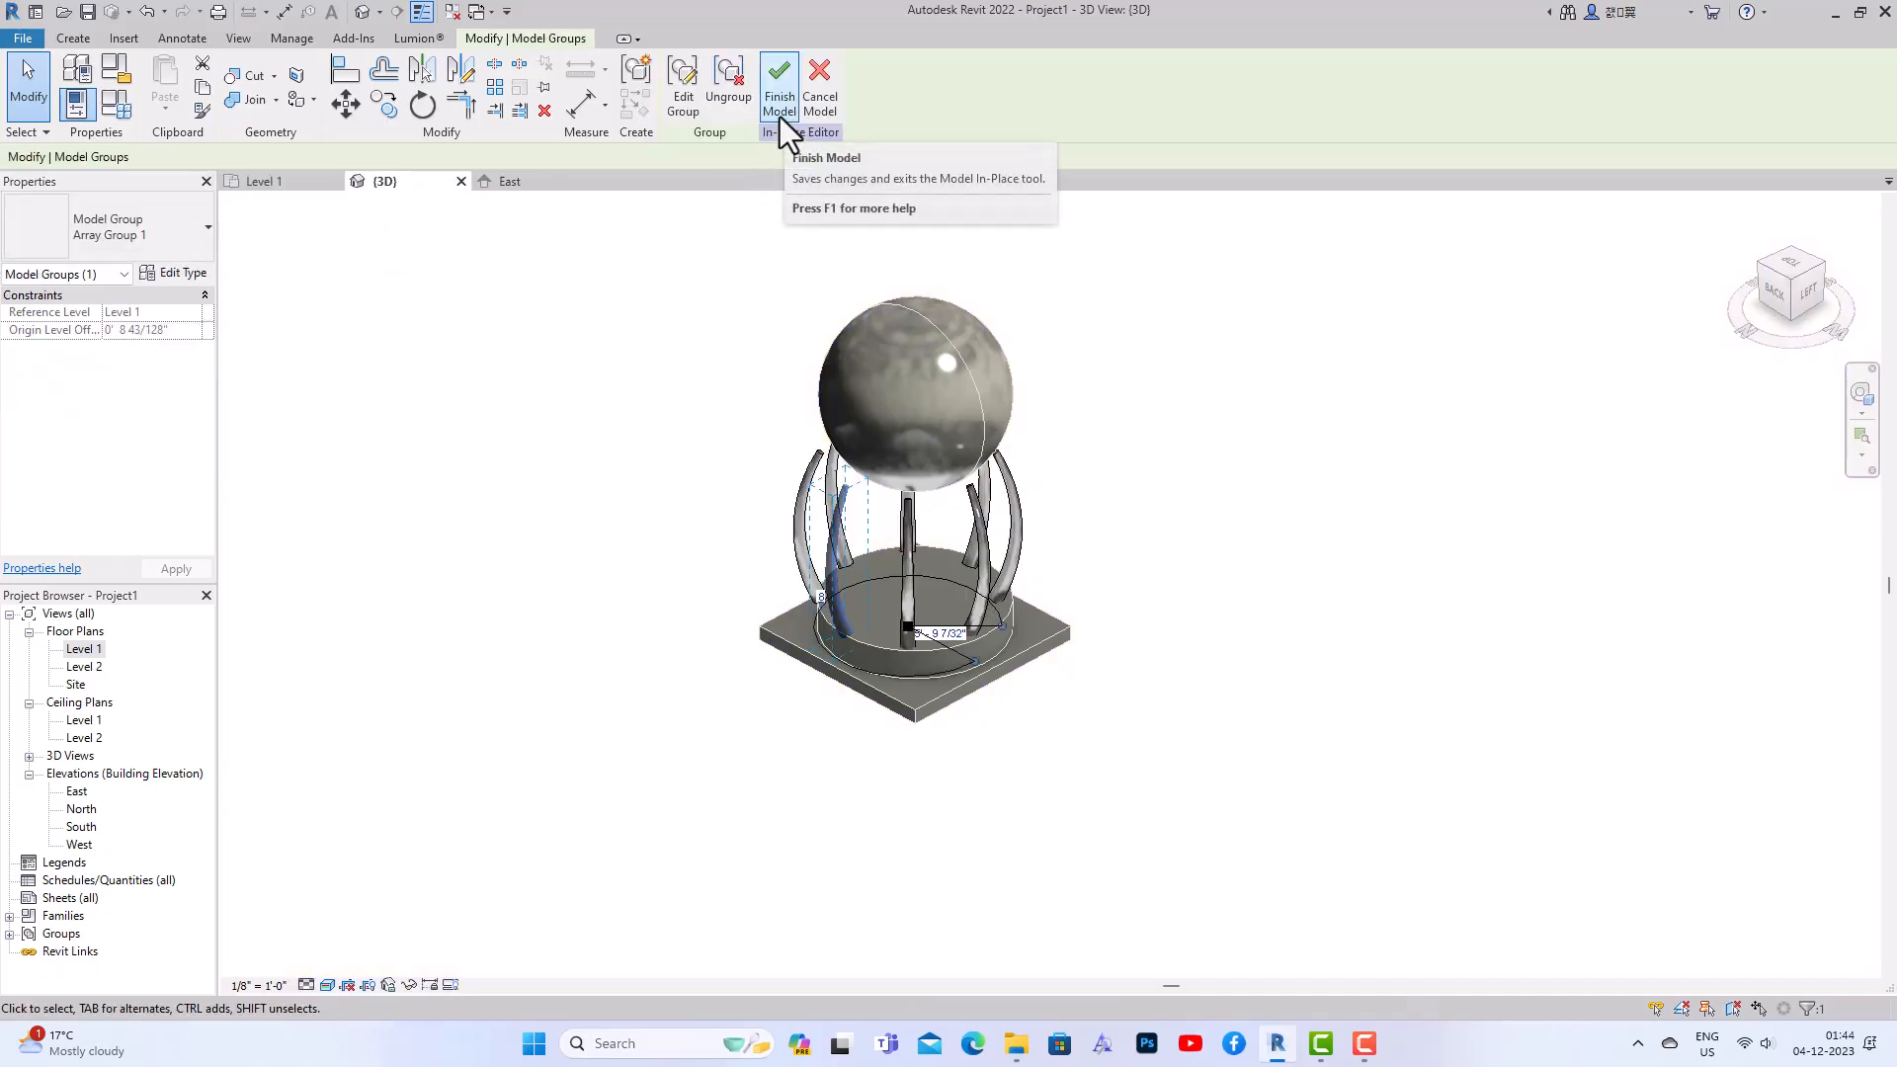
left_click(780, 116)
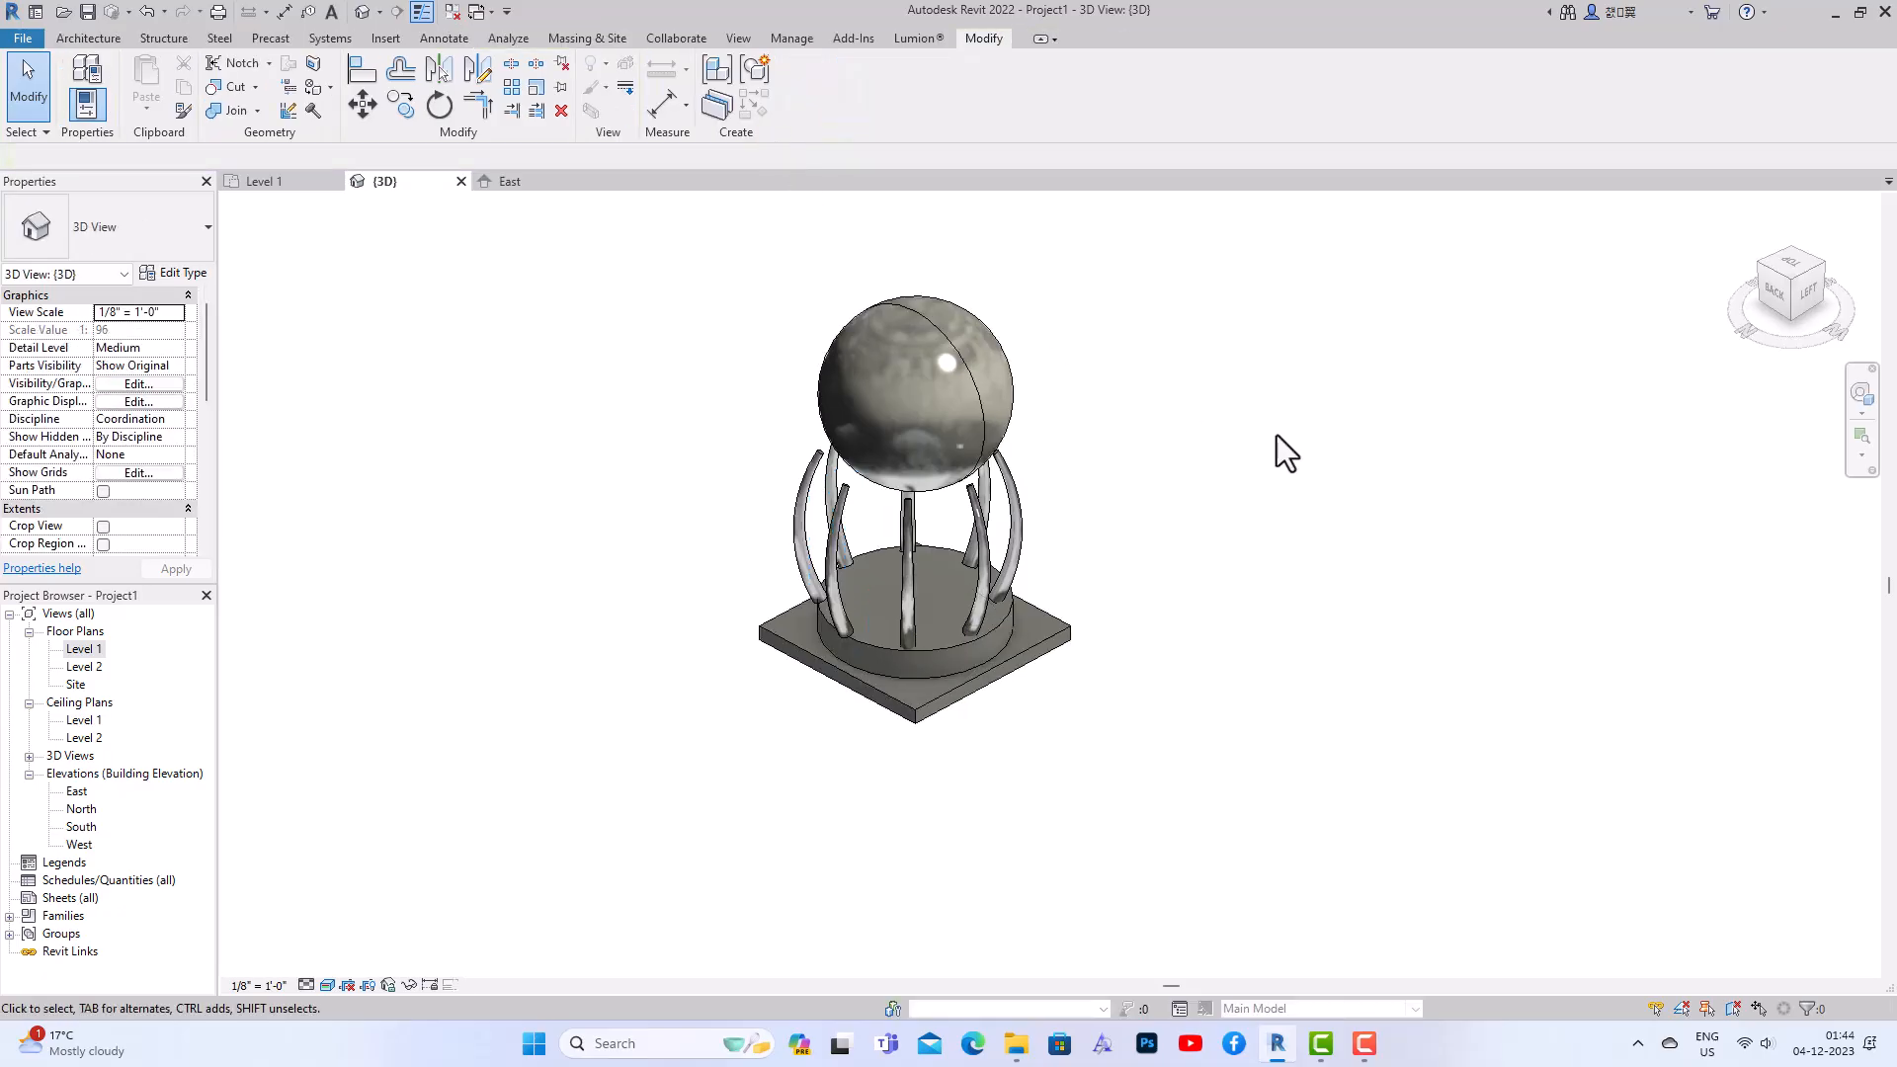
Set the structure layer material of the circular floor's type, Generic - 12" 2, to Default New Material and deselect the floor
left_click(975, 644)
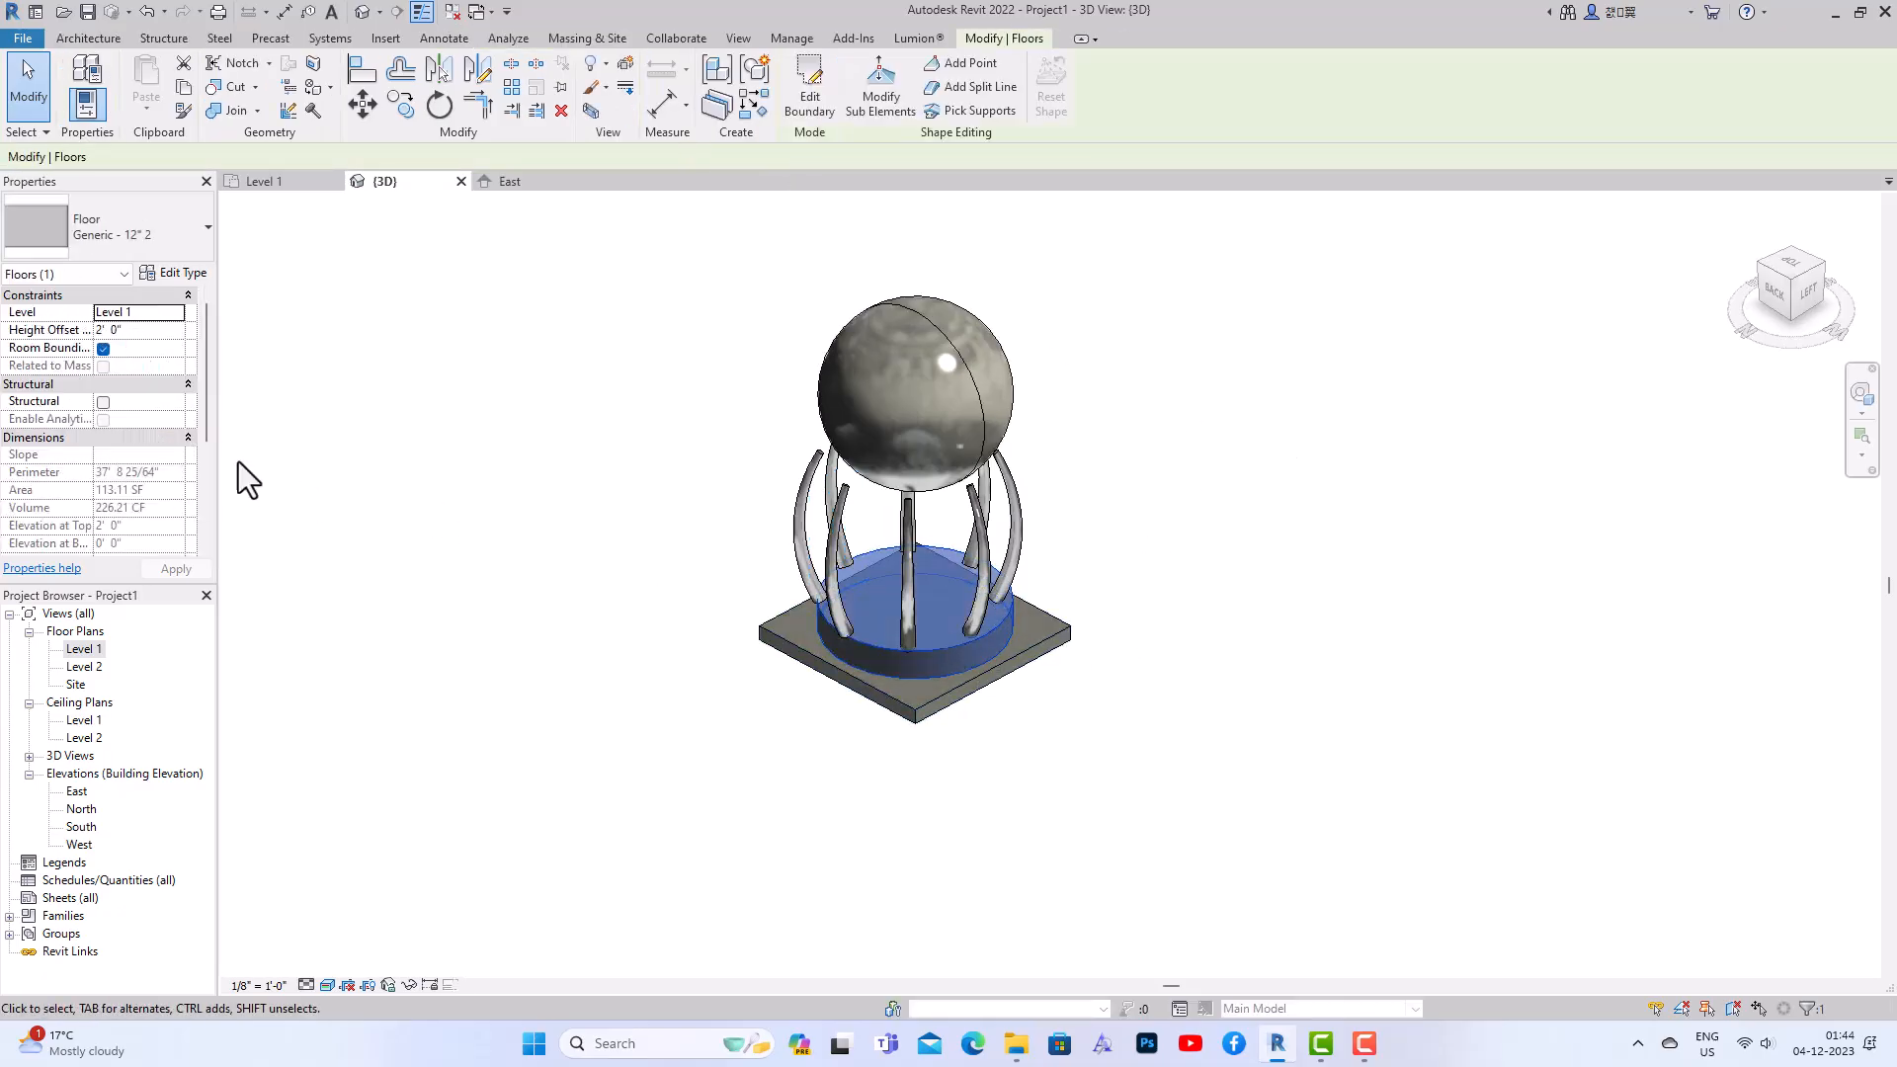
left_click(180, 275)
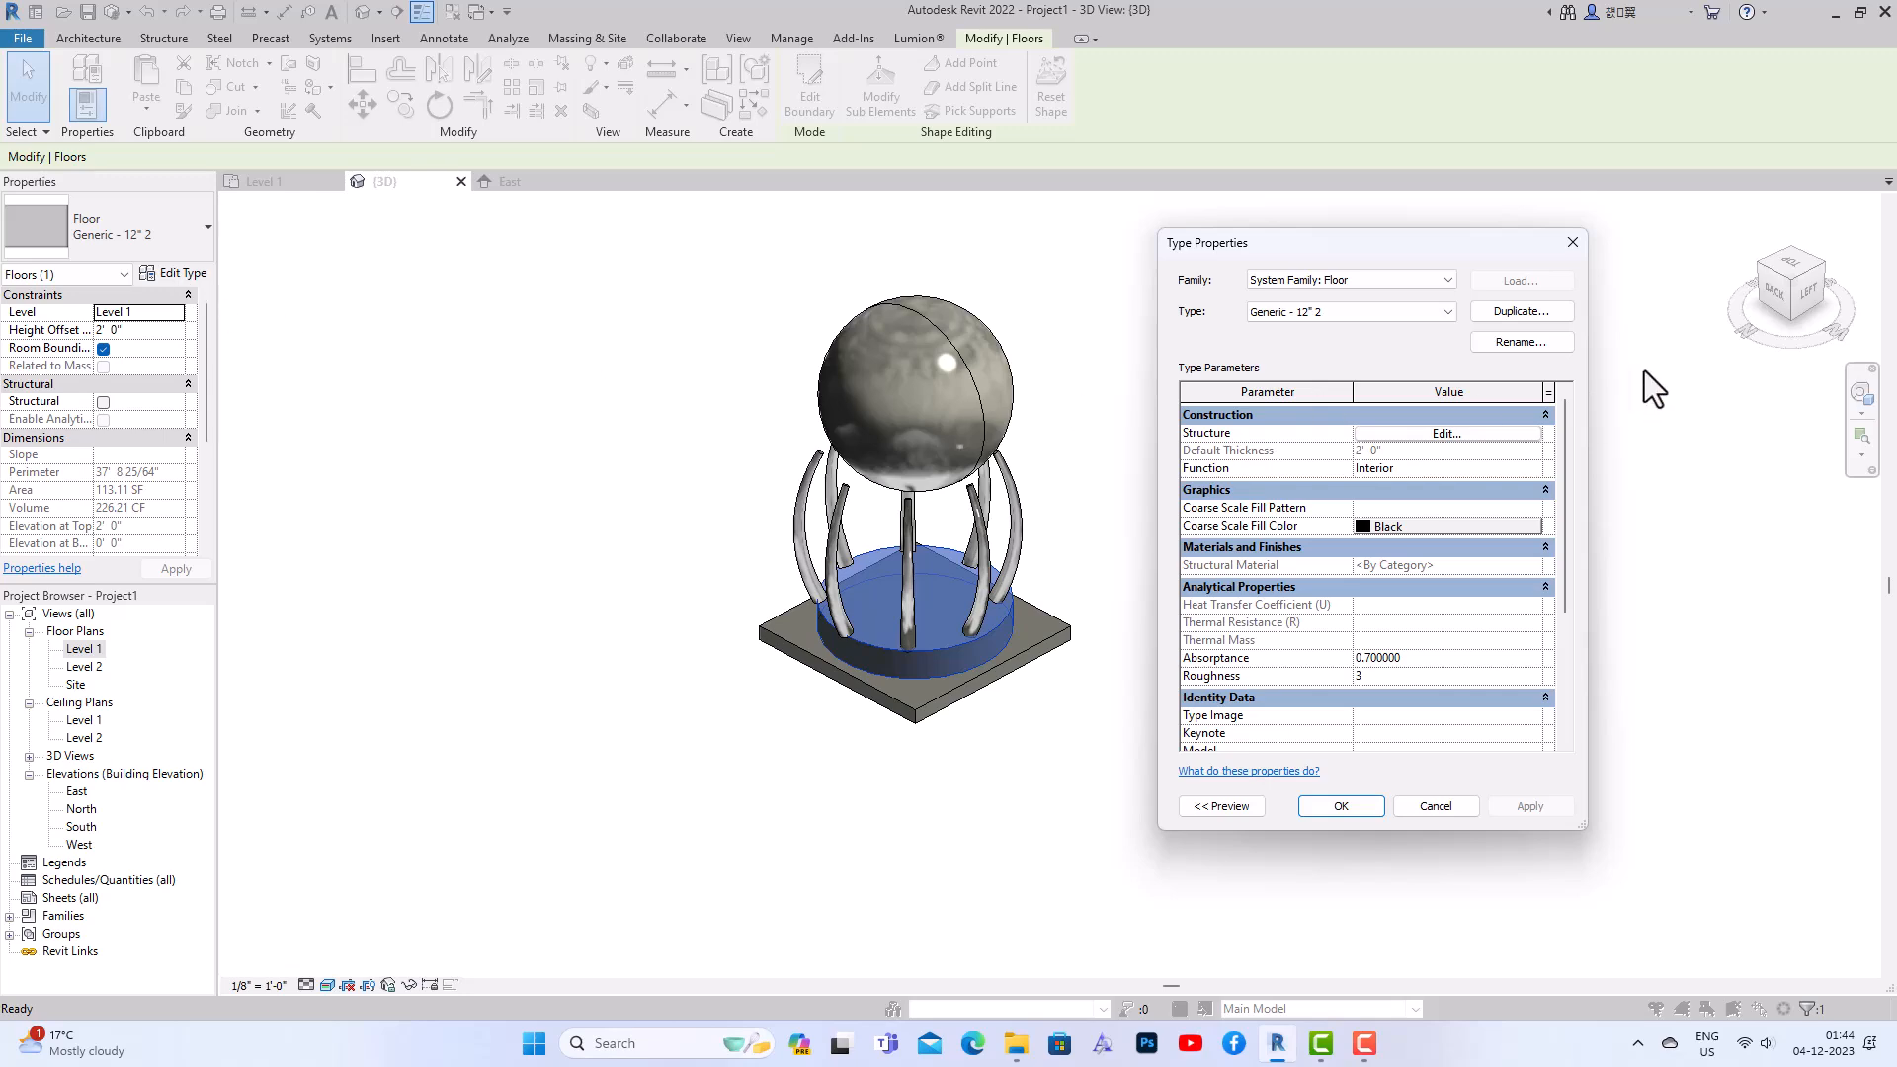
left_click(1449, 432)
left_click(1342, 478)
left_click(1342, 478)
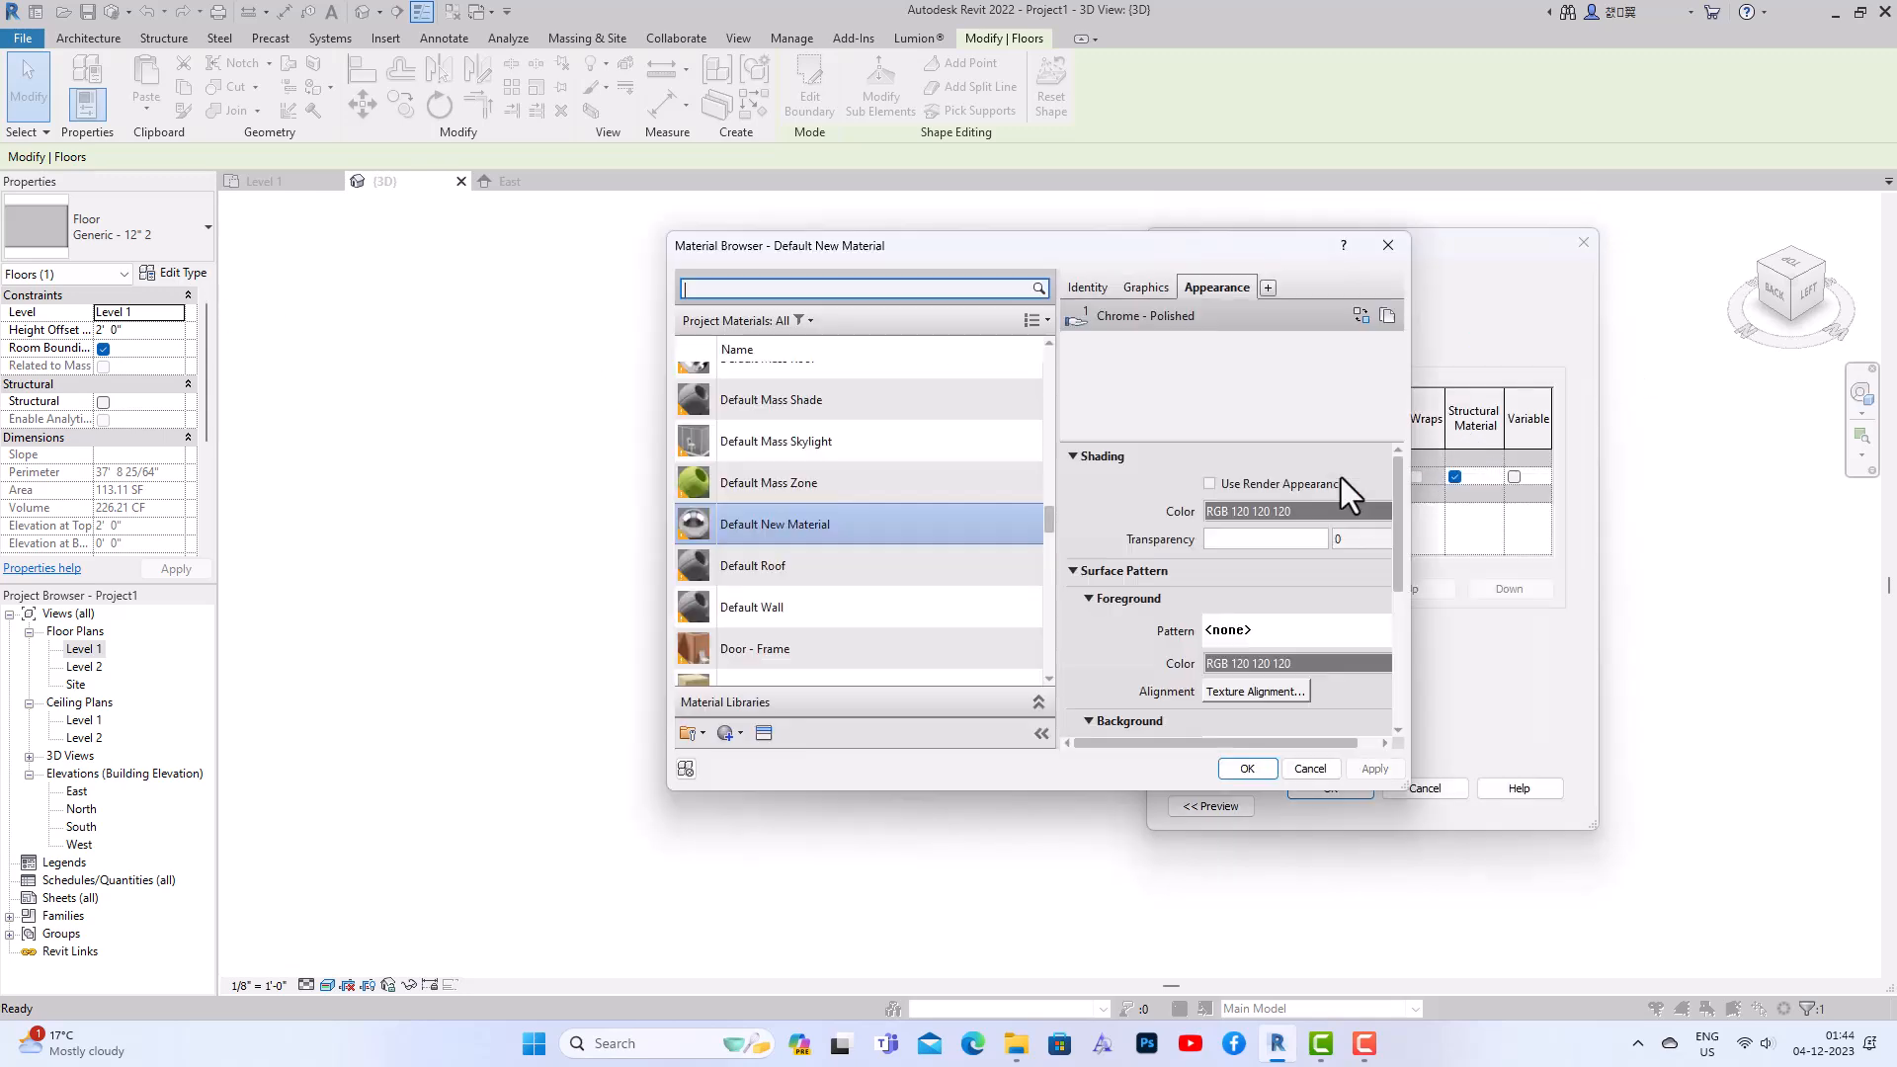
double_click(822, 534)
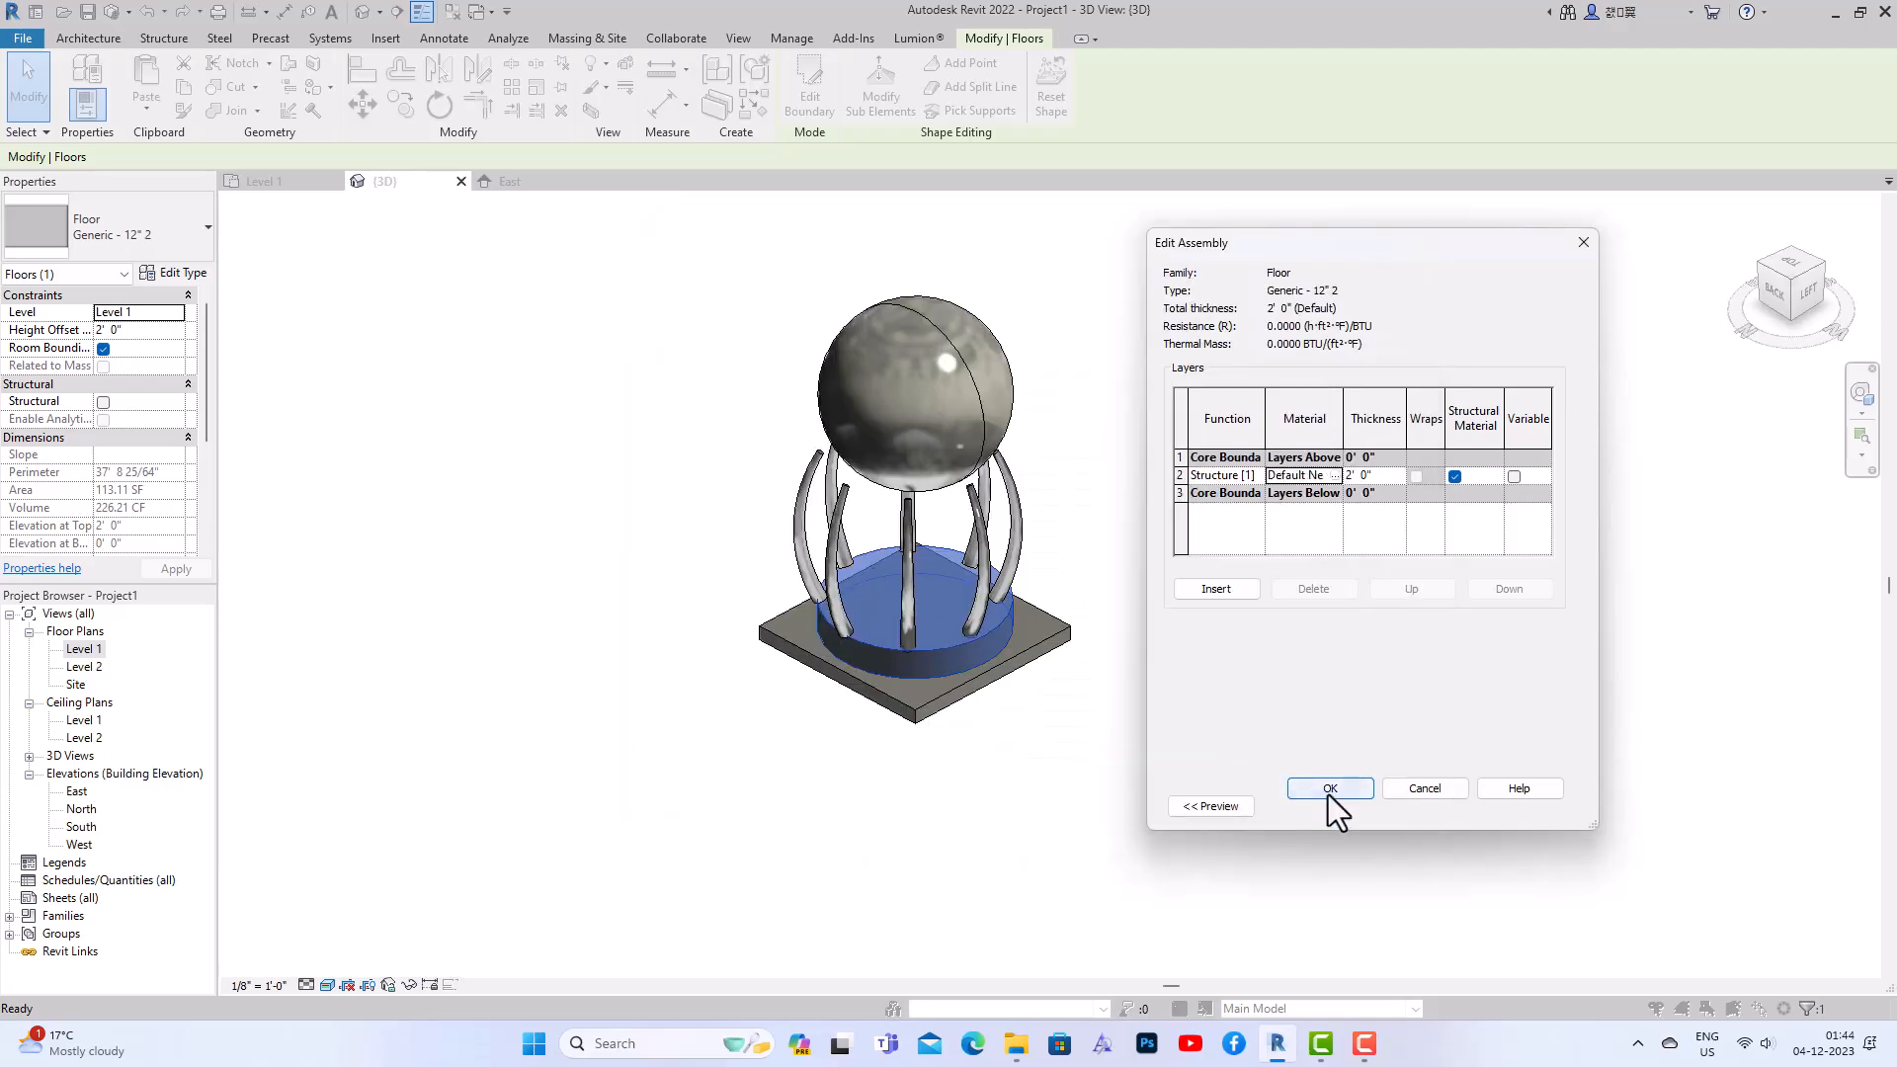
left_click(1330, 788)
left_click(1330, 807)
left_click(1331, 808)
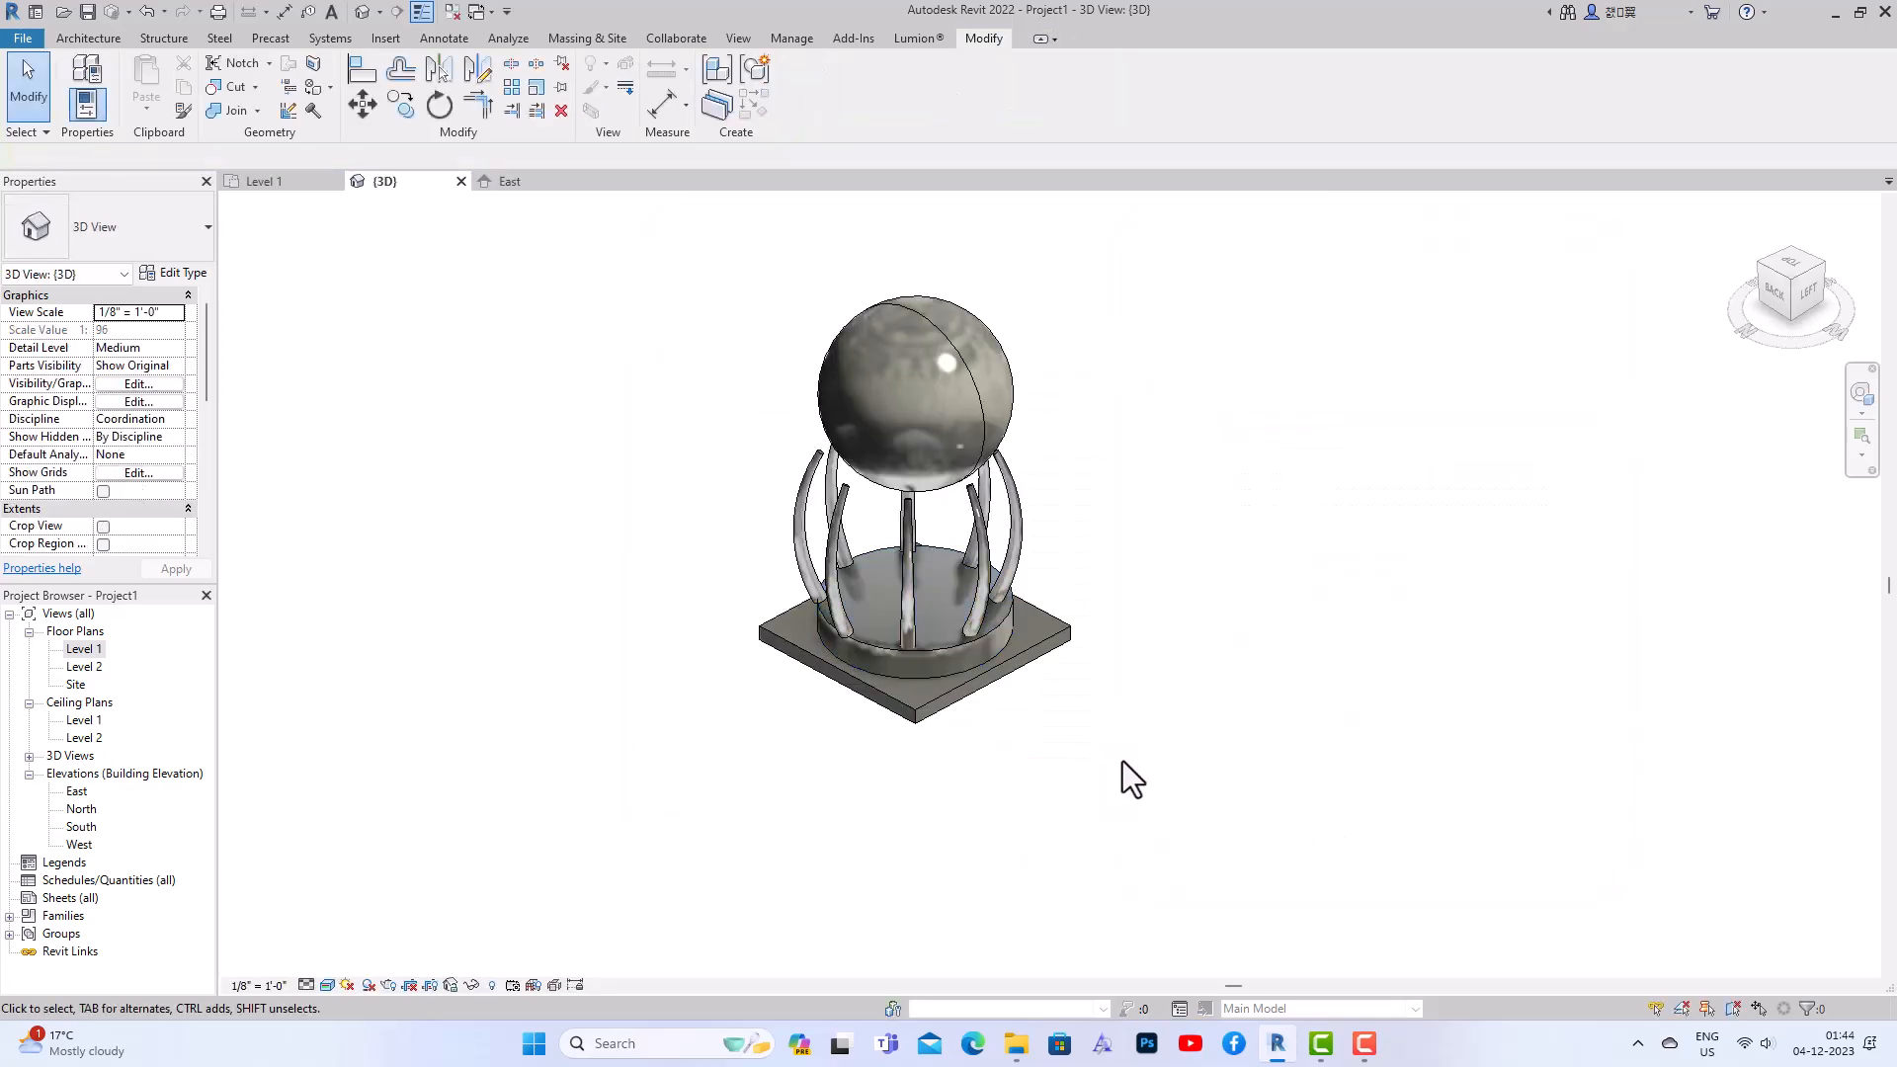
Turn on shadows for the close-up 3D view of the model
left_click_drag(1799, 297, 1765, 296)
scroll(986, 467, "up", 2)
scroll(904, 407, "up", 2)
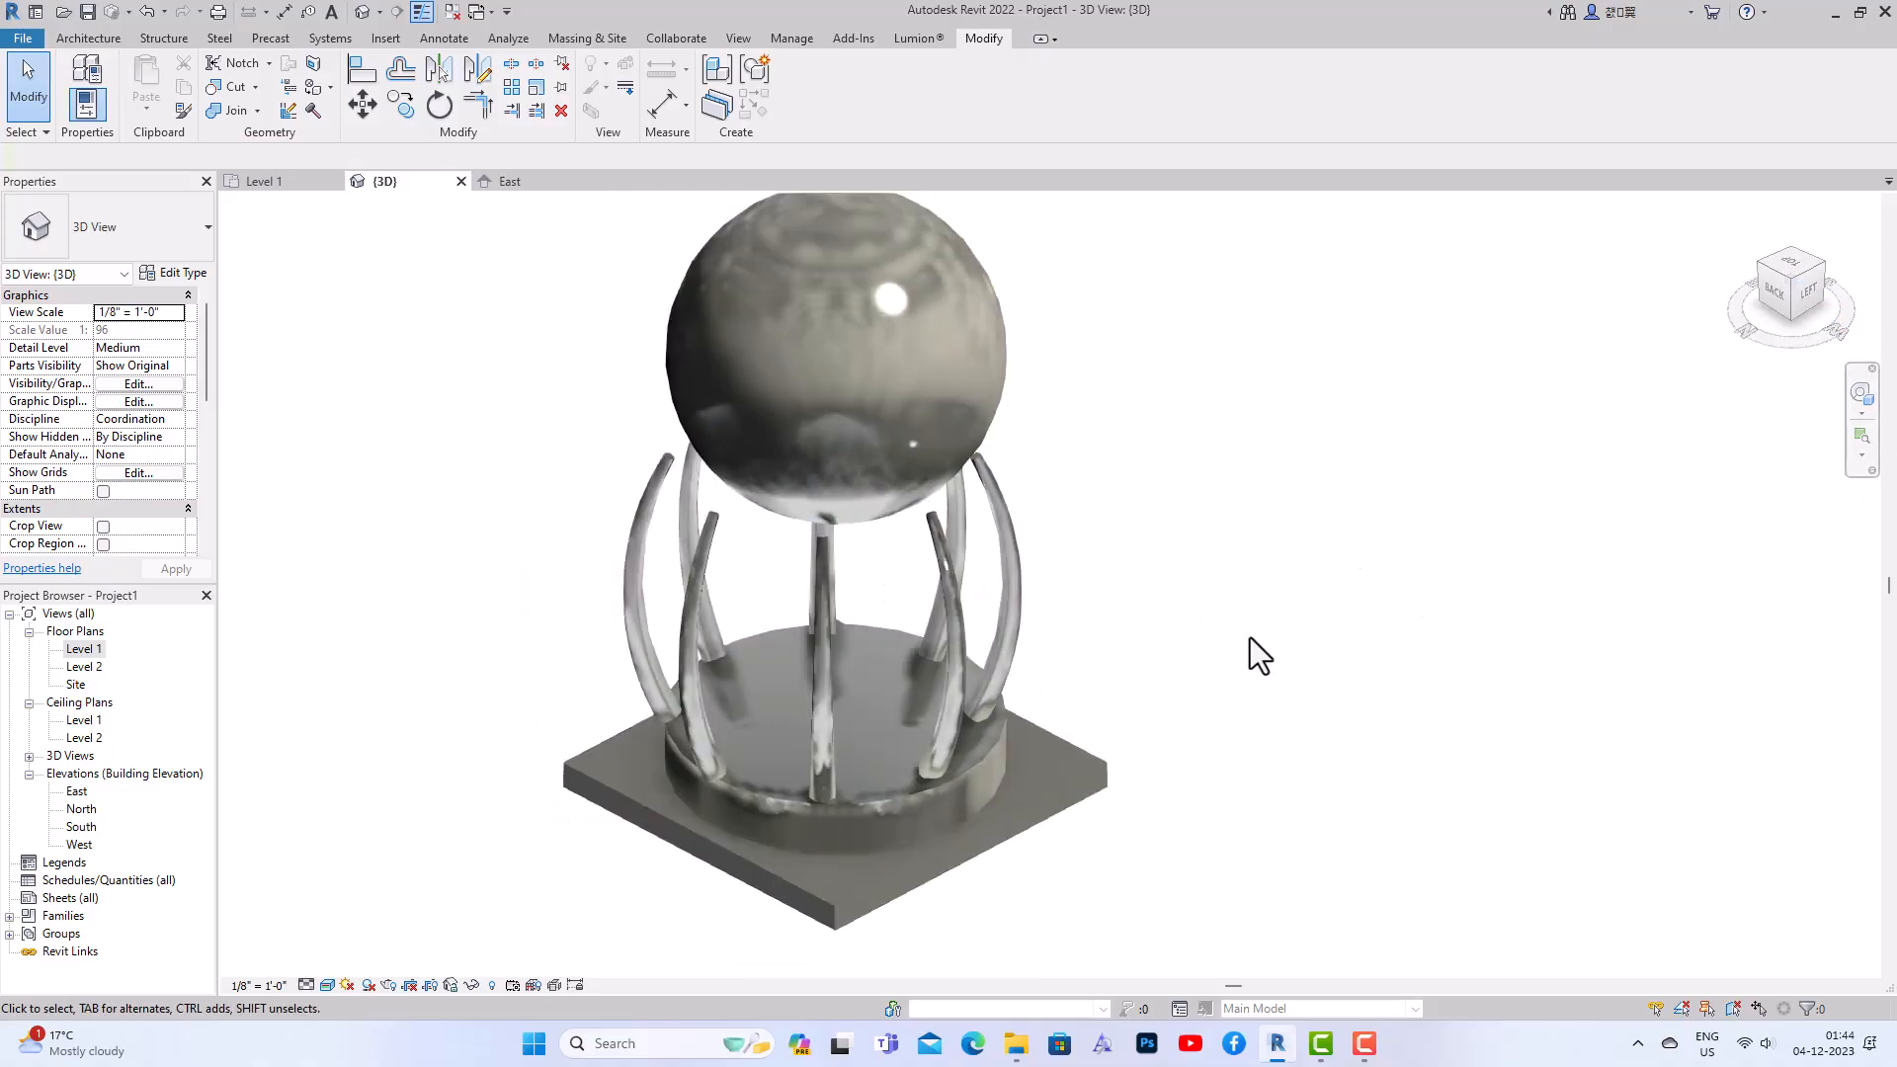
left_click(367, 987)
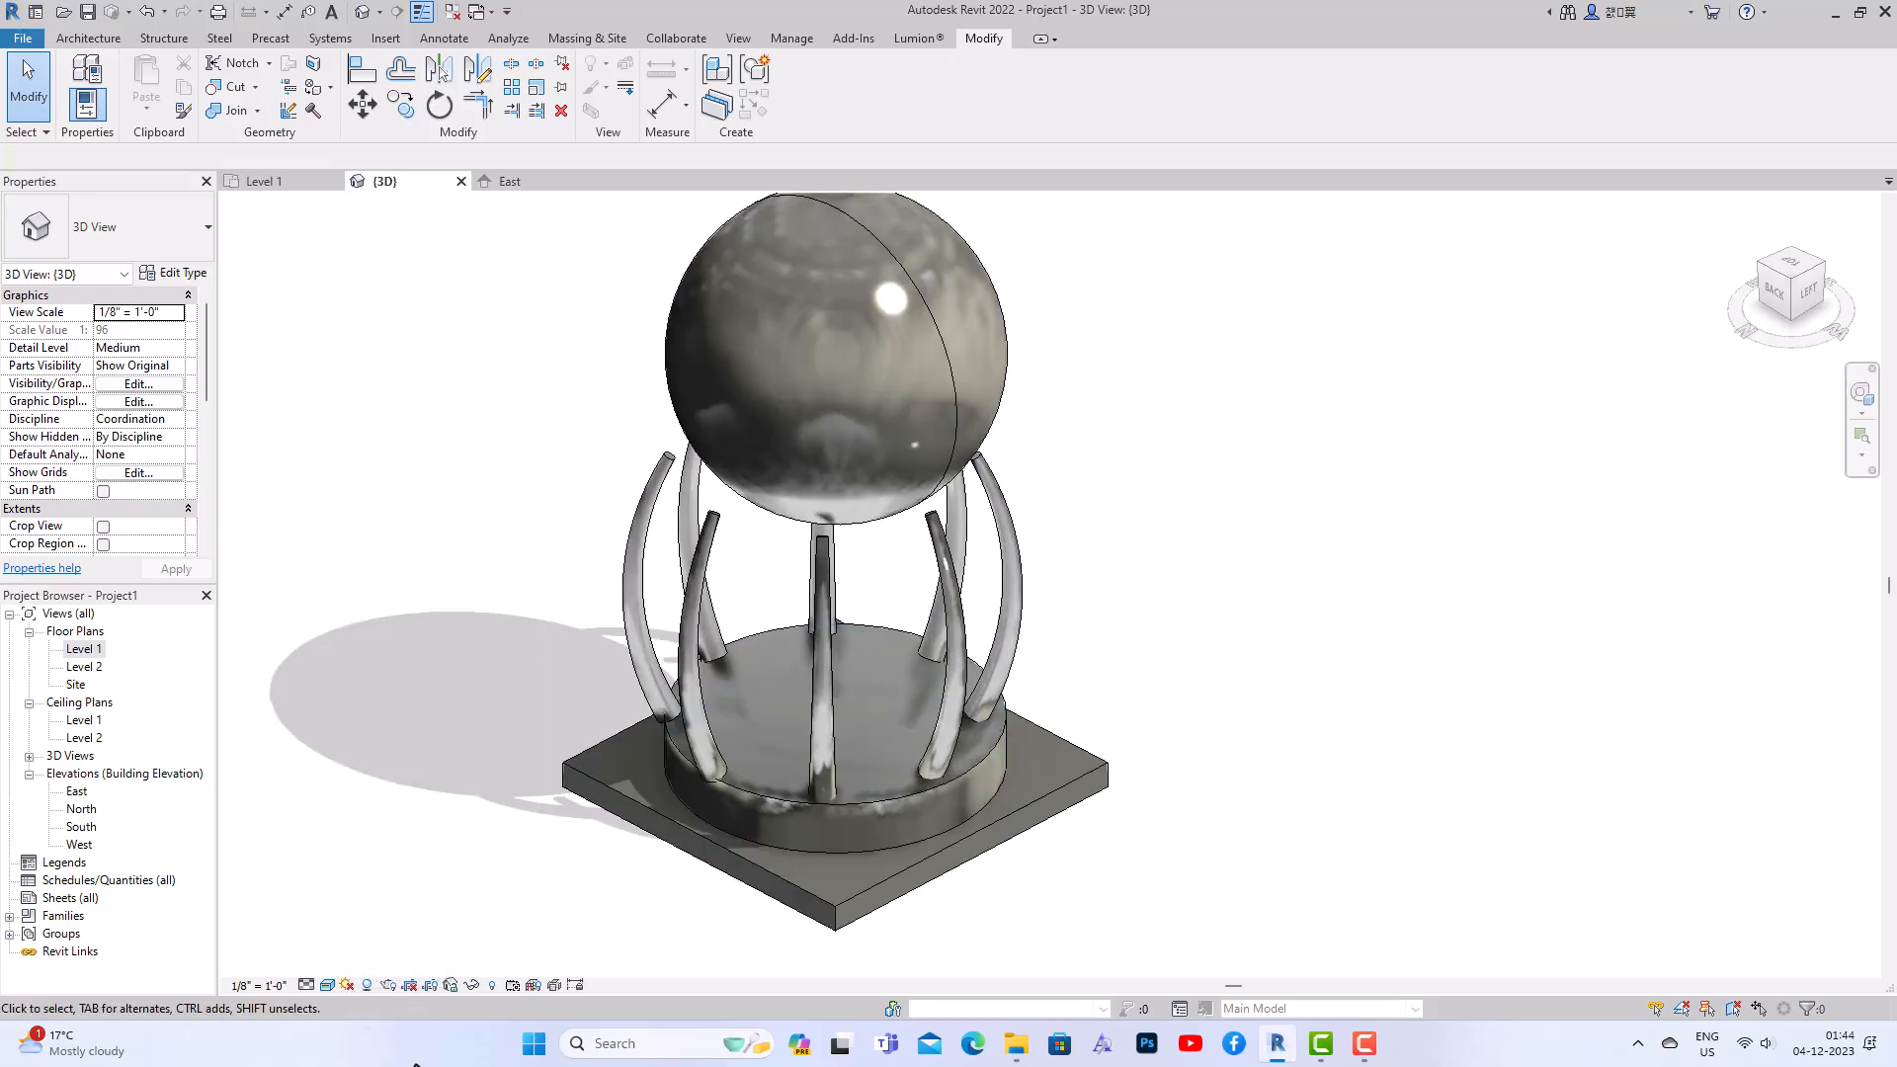
Set the rendering quality to Medium and start rendering the 3D view
left_click(392, 987)
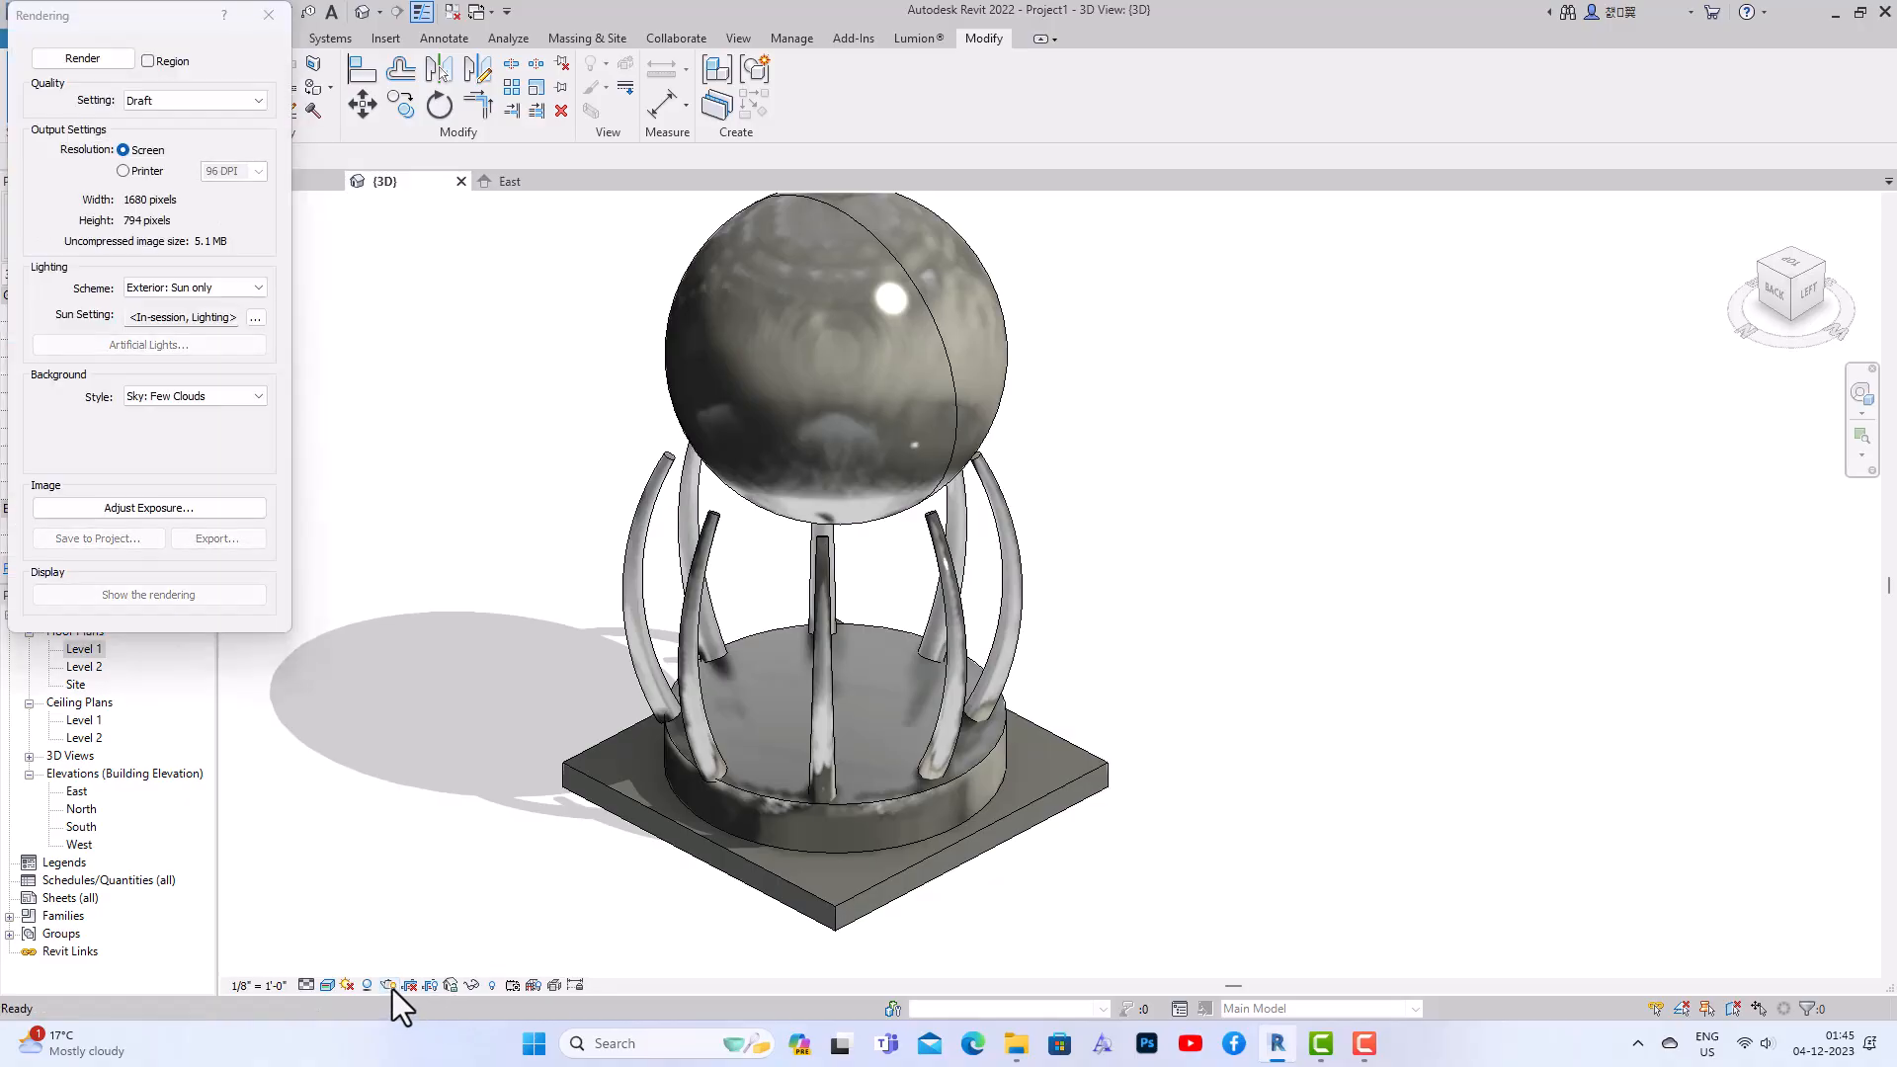
left_click(152, 98)
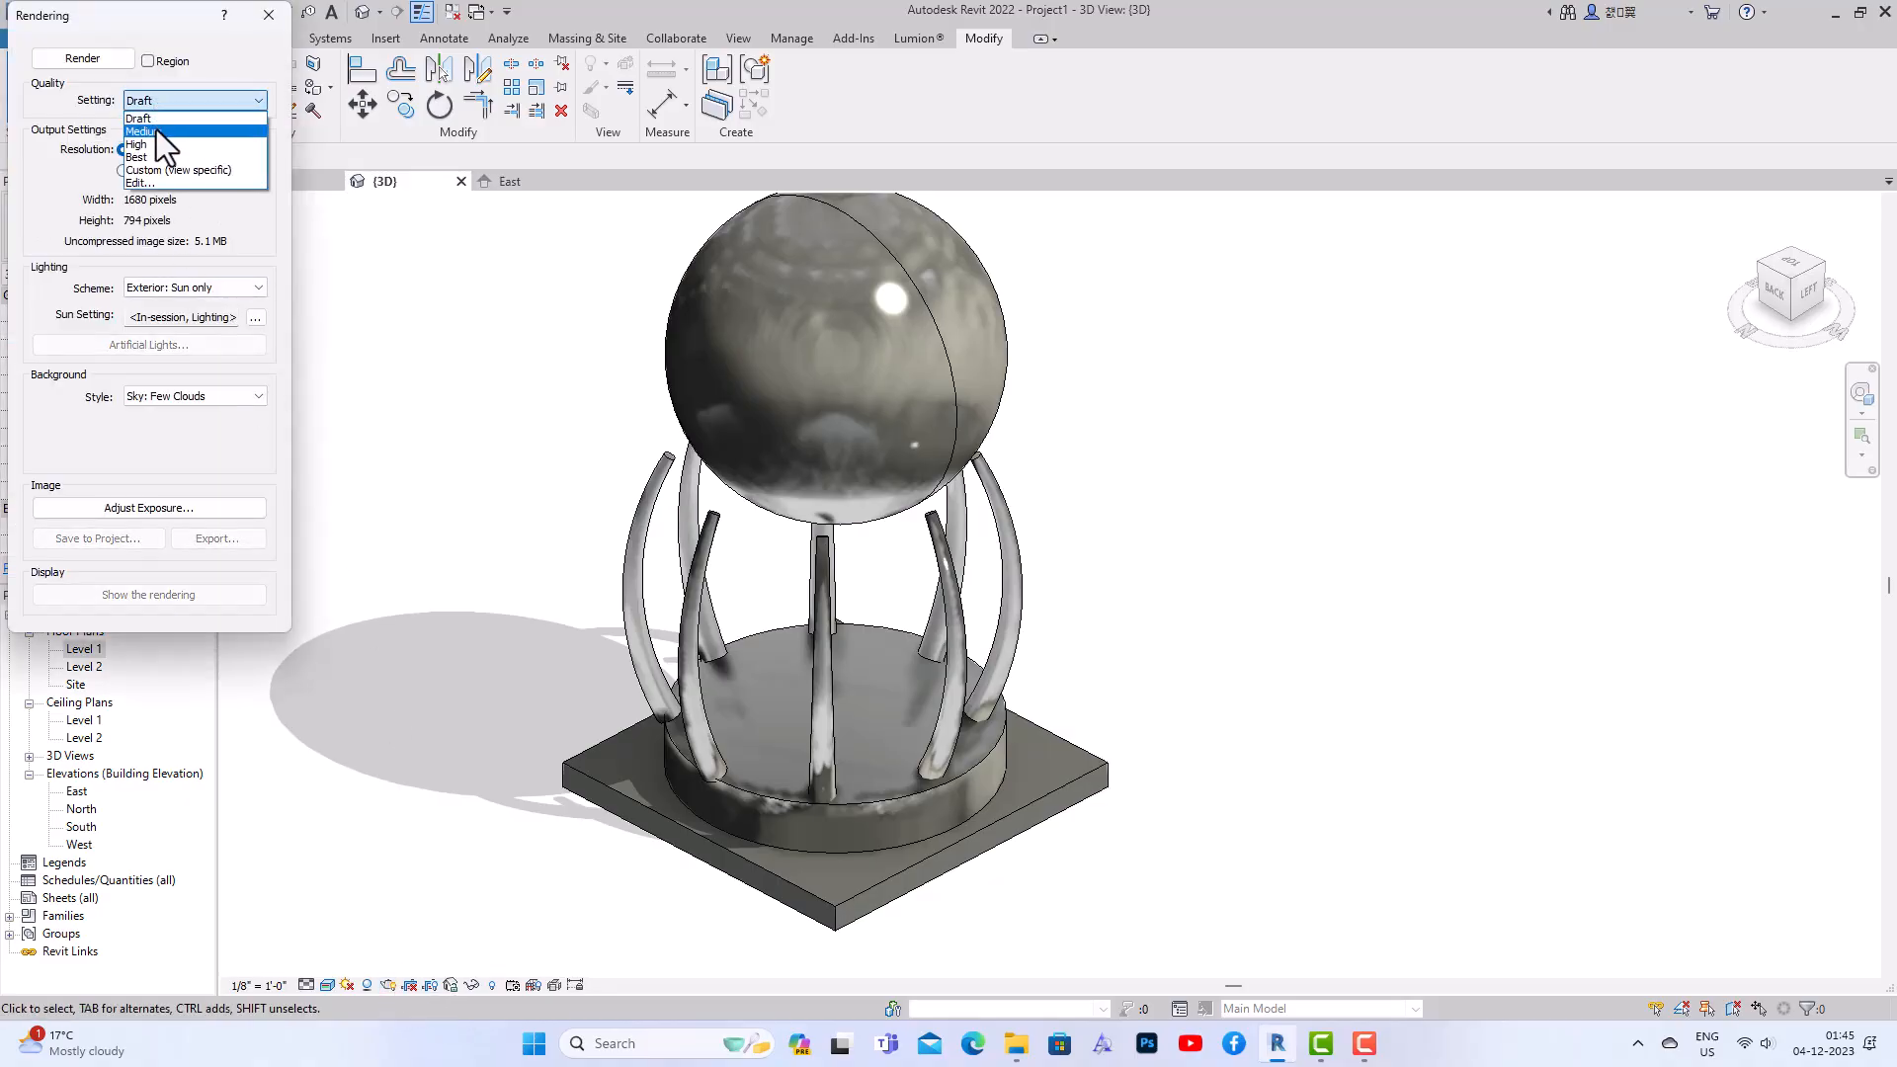
left_click(158, 132)
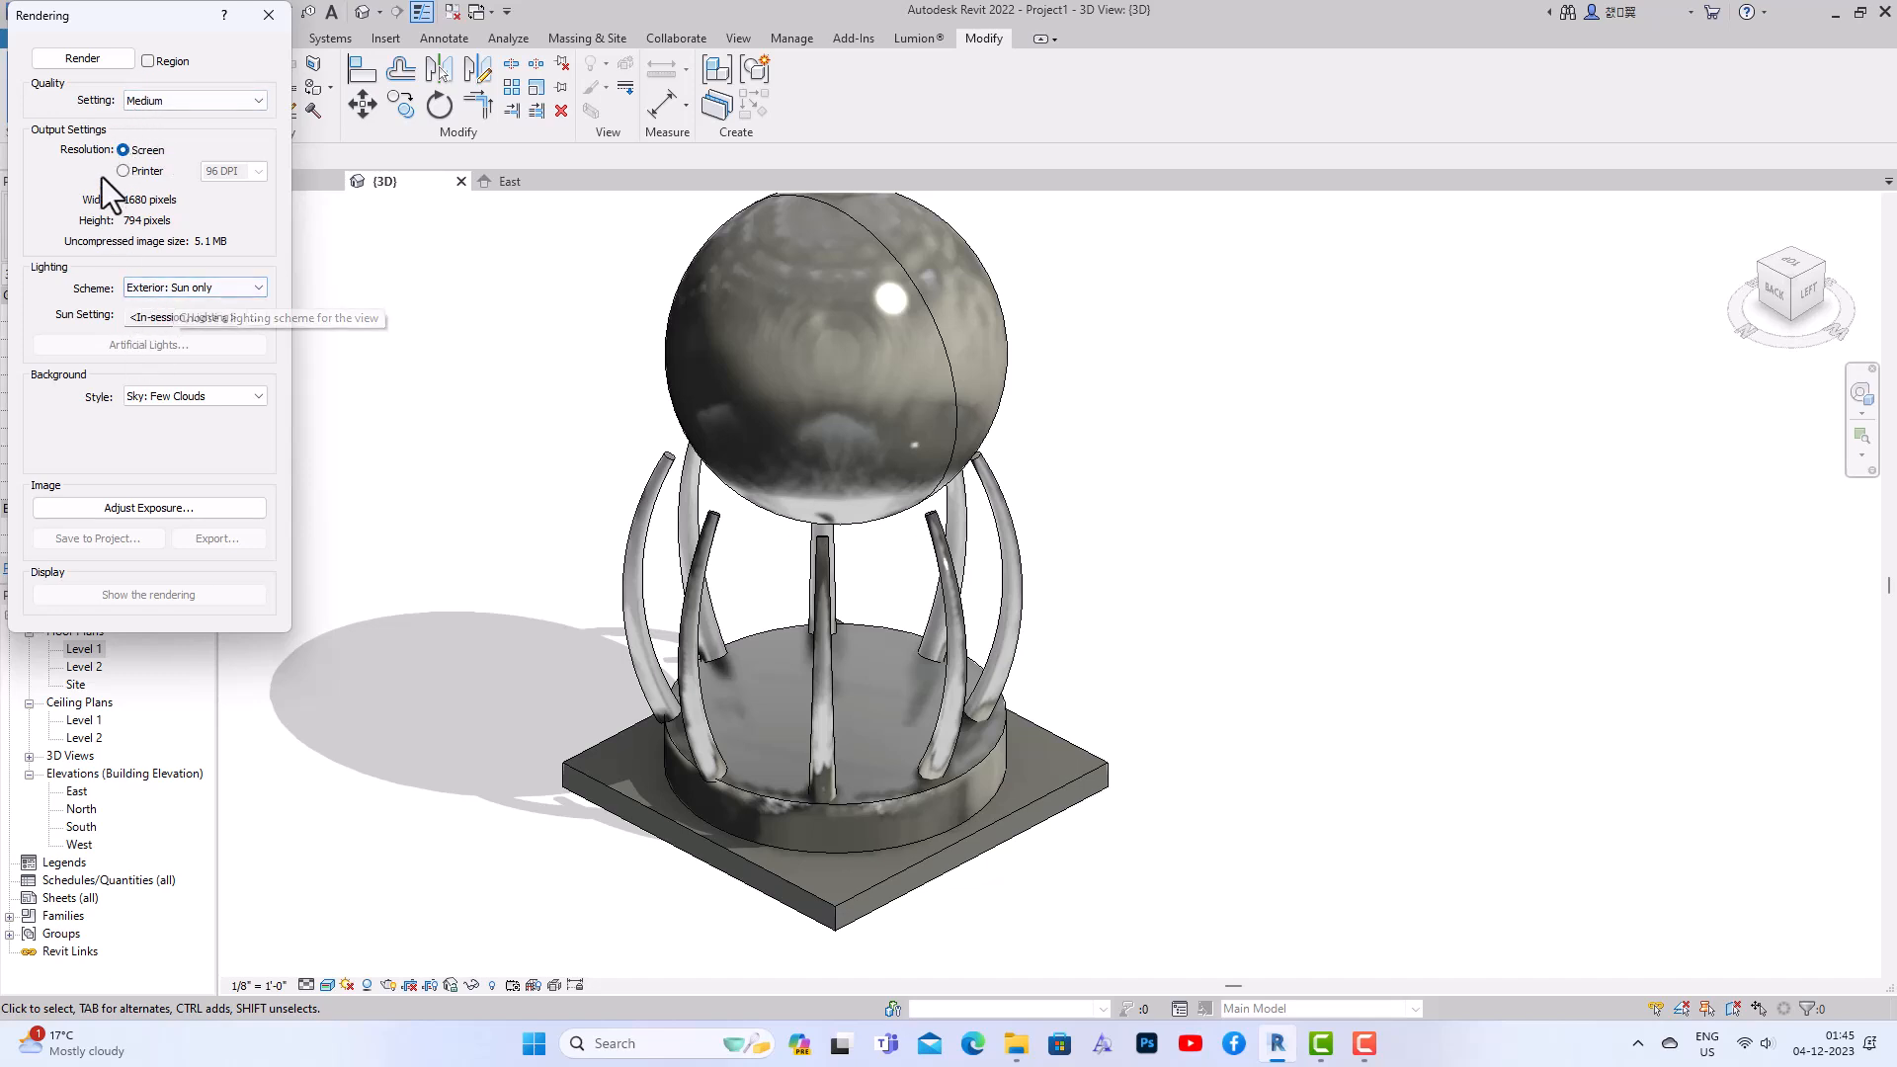
left_click(83, 59)
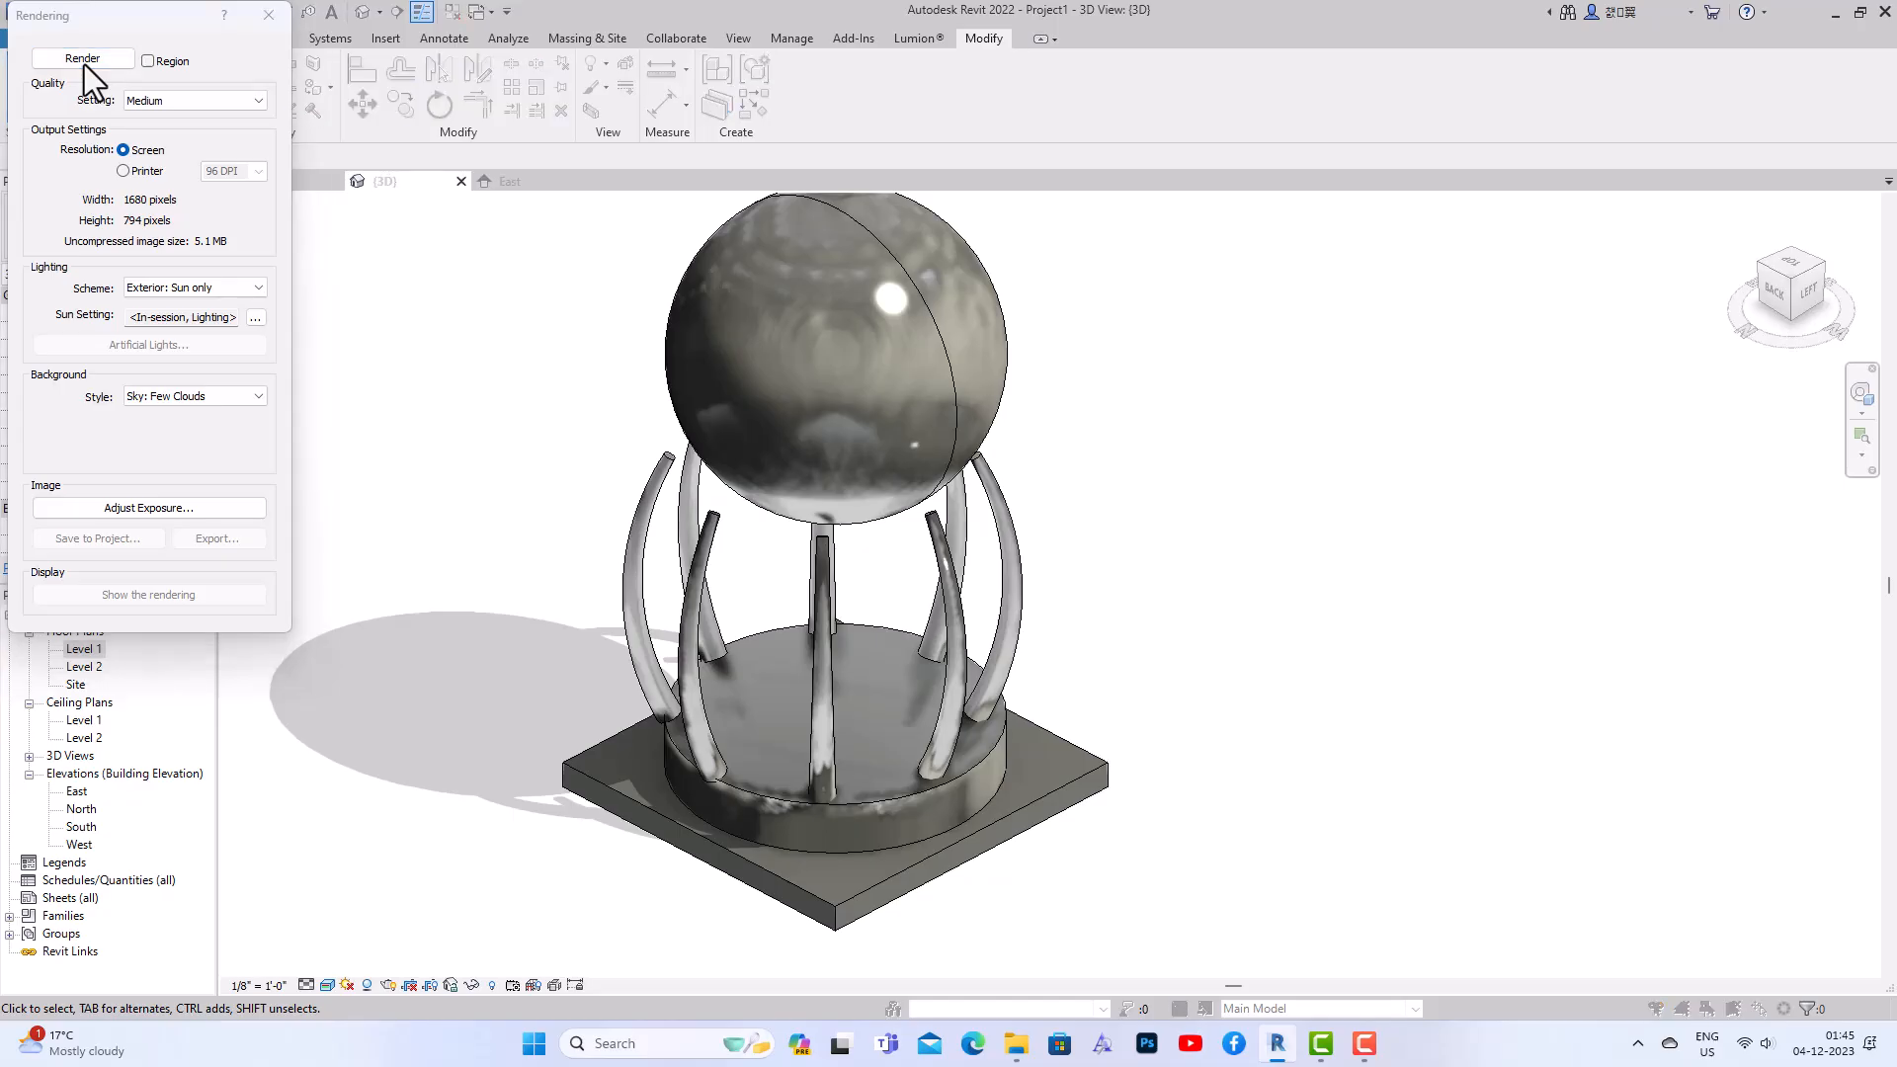